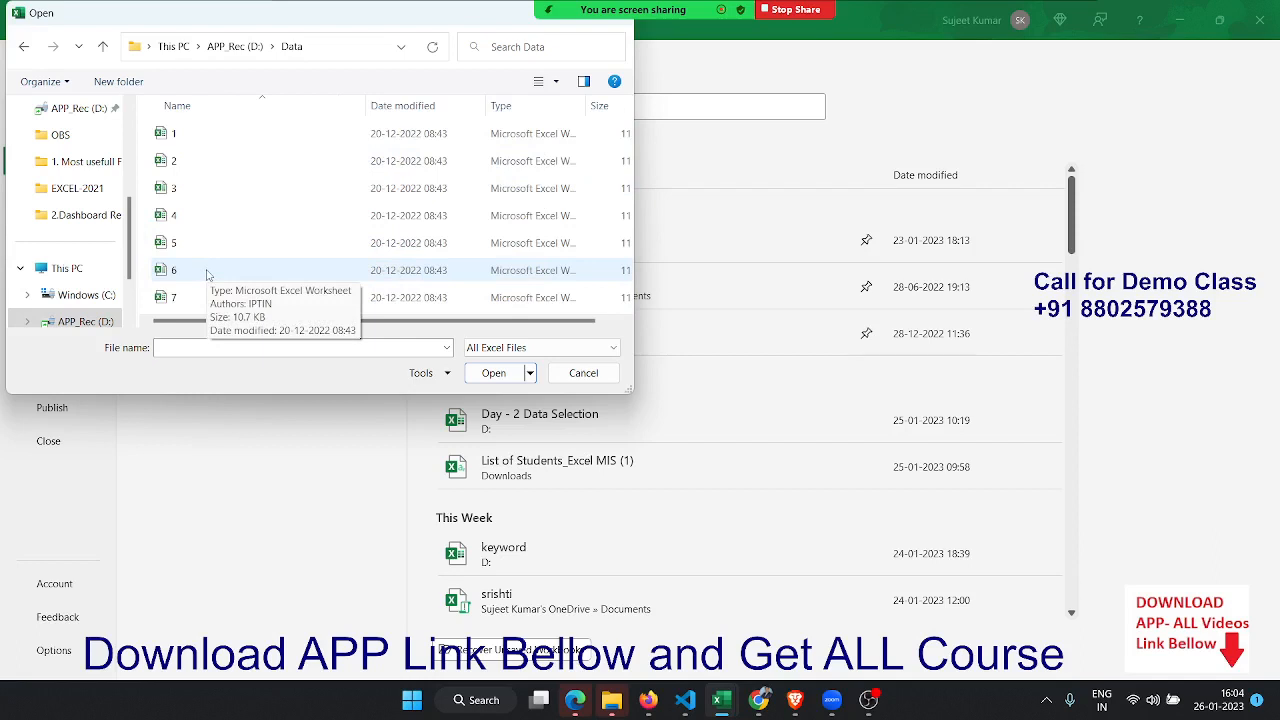
Step: Open workbooks 1, 2 and 3 from the Data folder together and bring workbook 1 to the front
drag(177, 134, 188, 165)
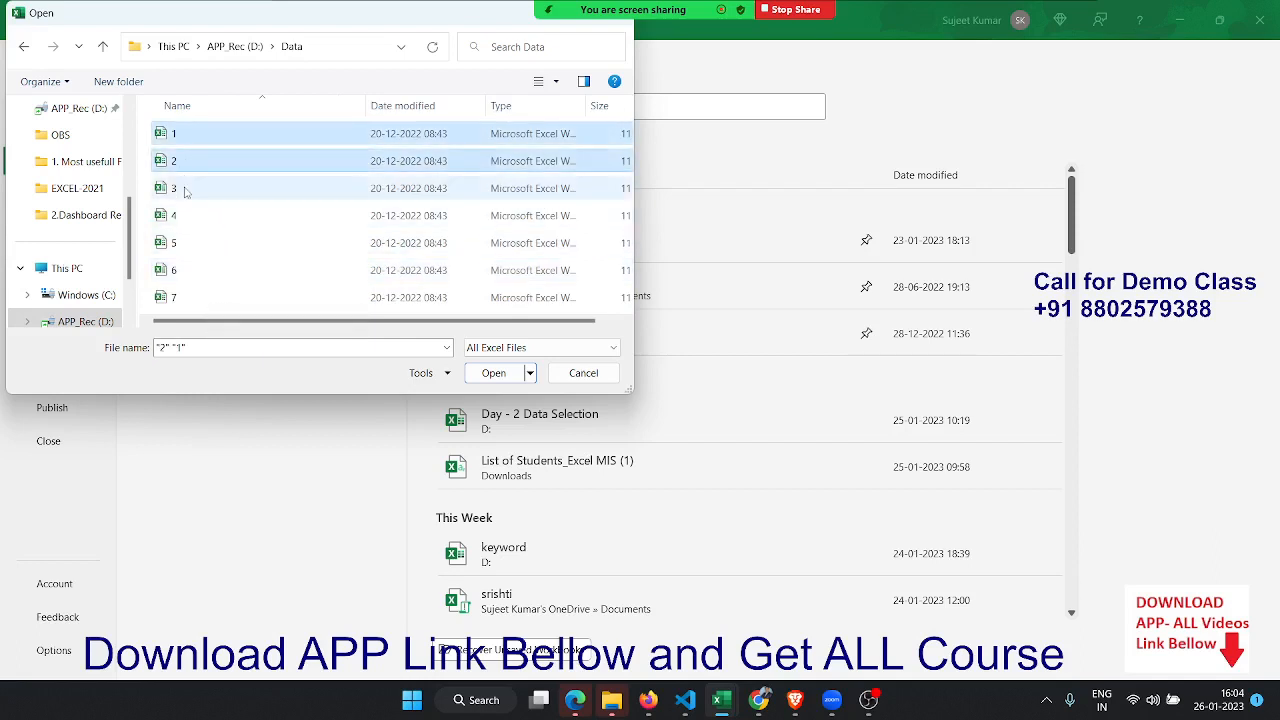
ctrl+click(185, 188)
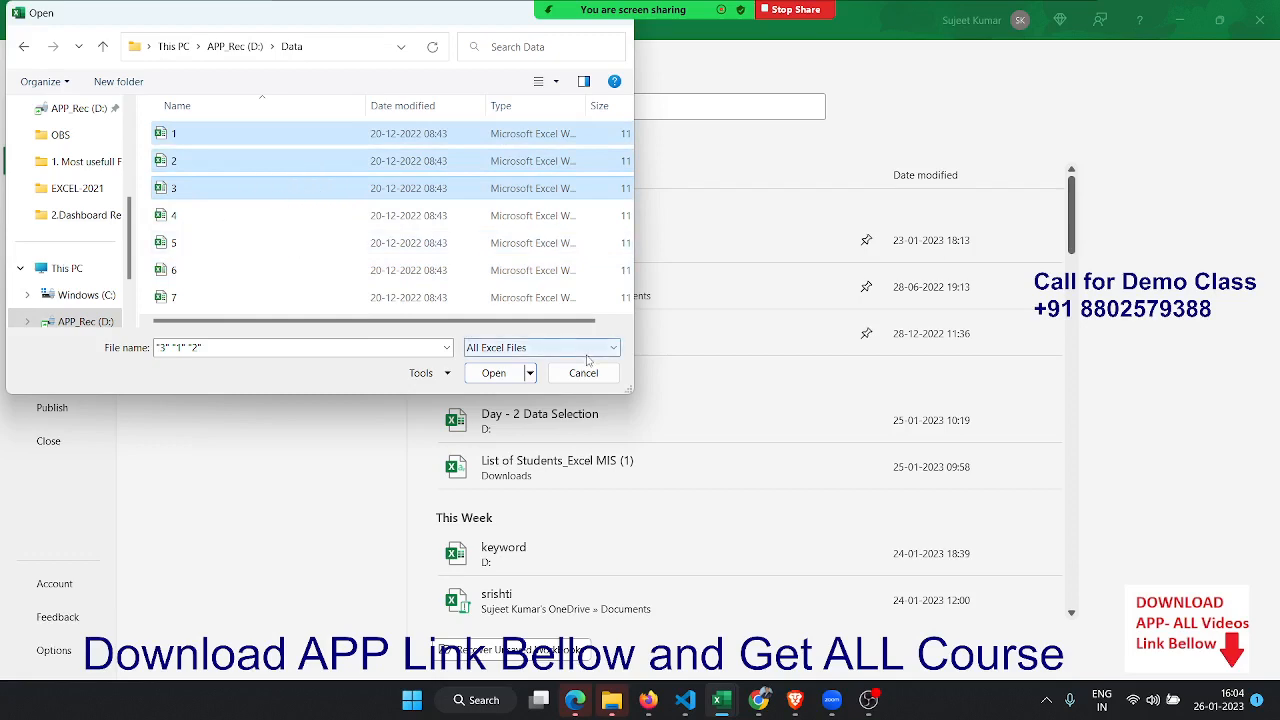
click(494, 373)
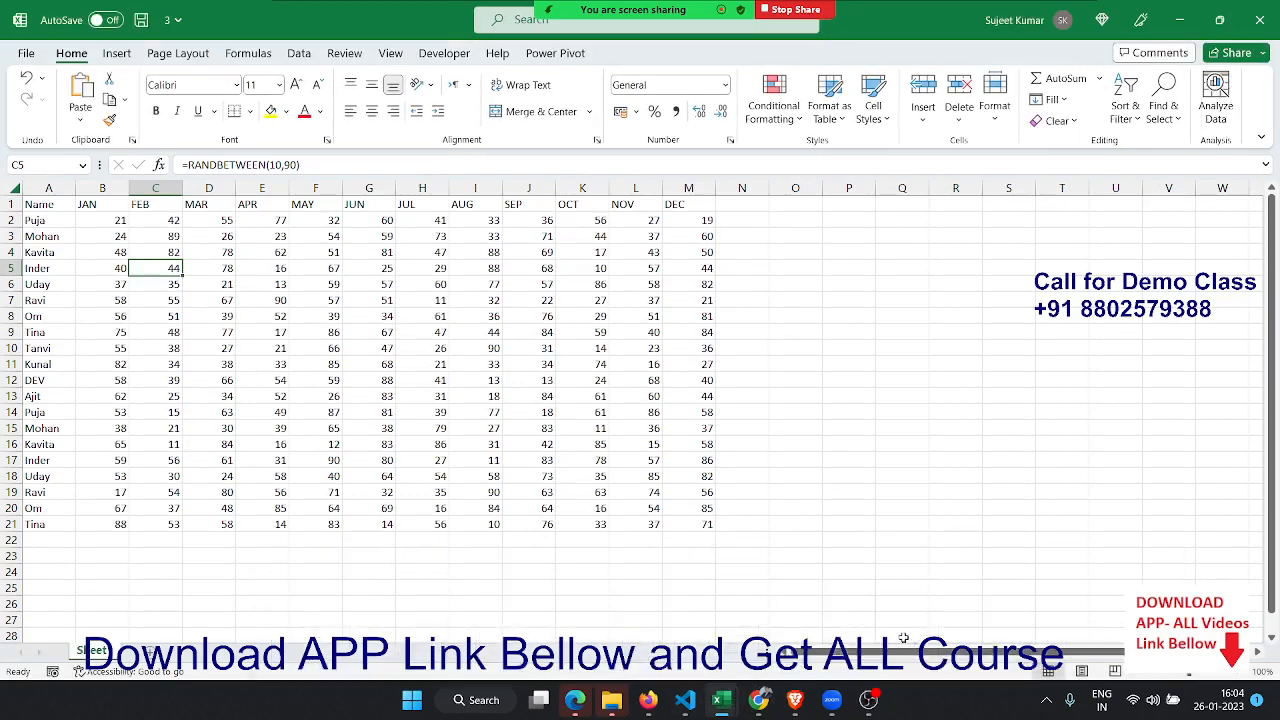
mouse_move(720, 700)
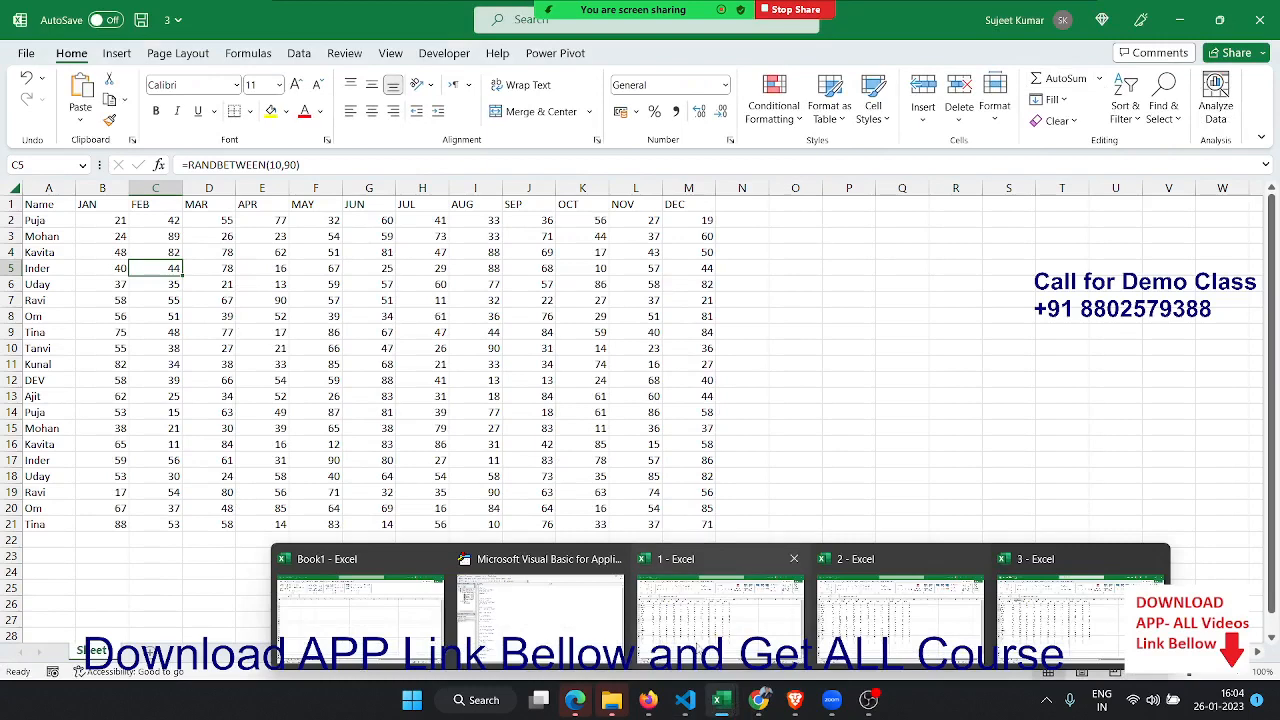
click(715, 600)
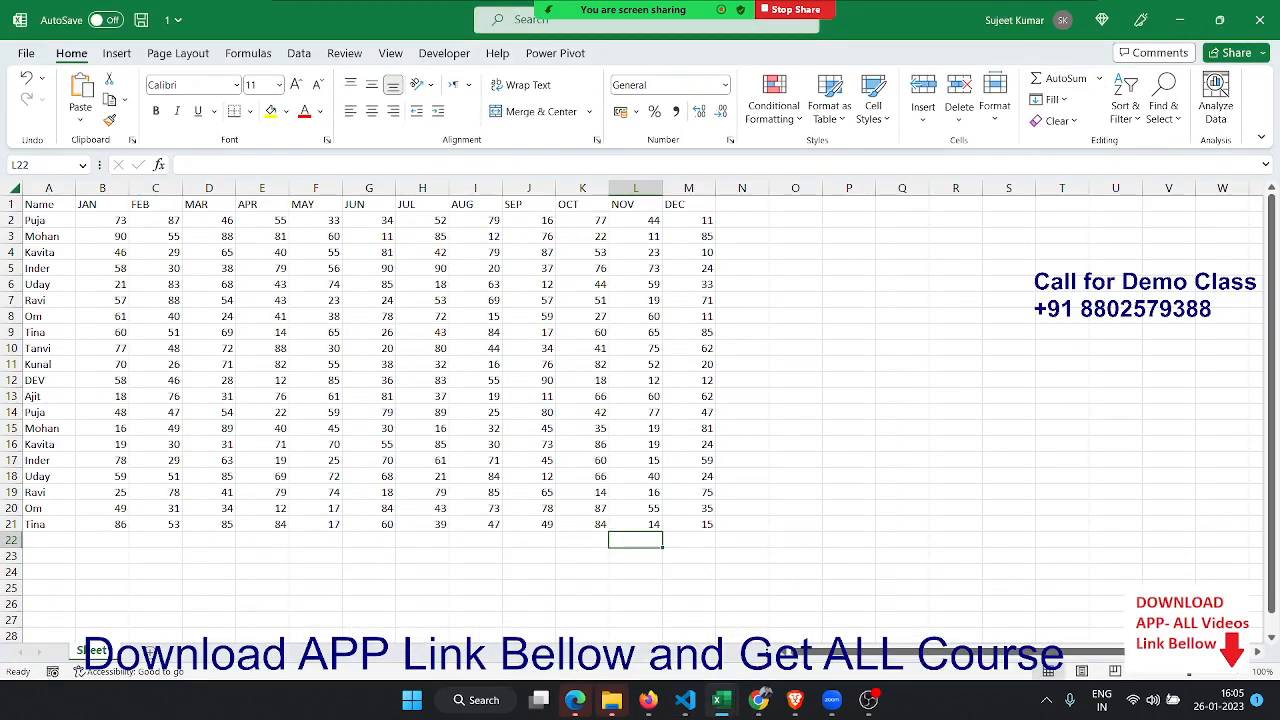
click(686, 285)
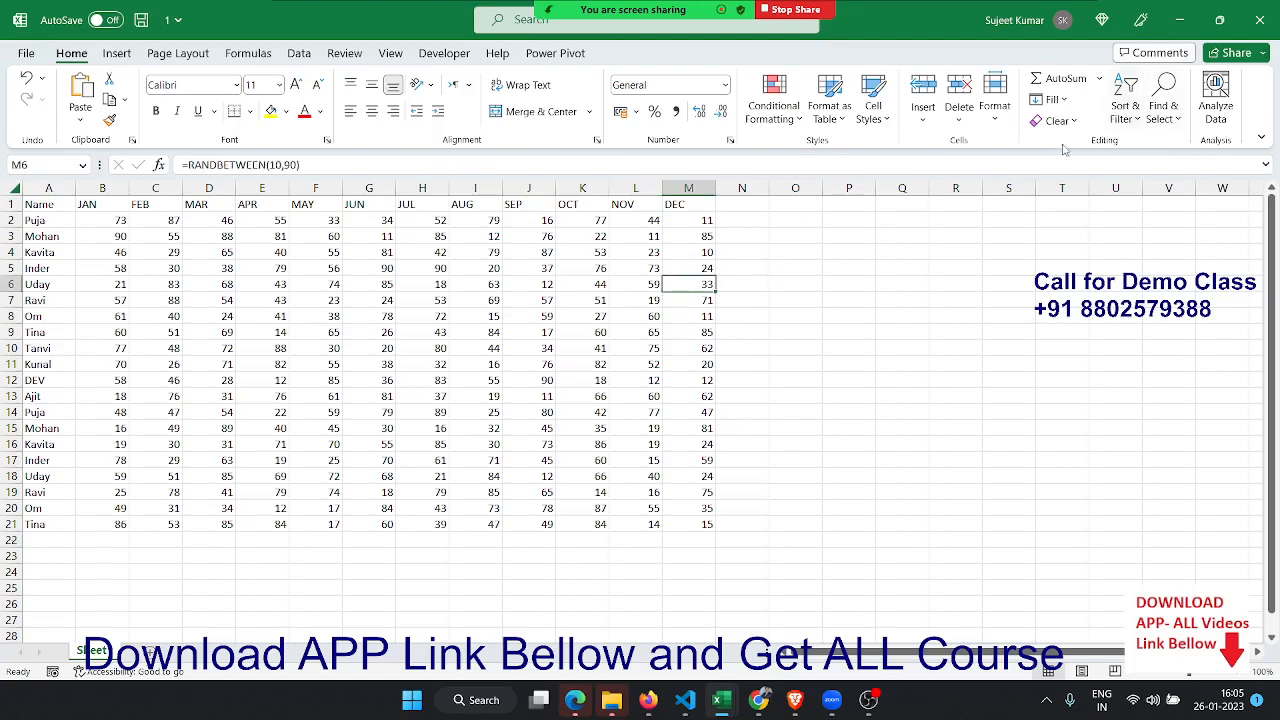
Step: Close workbooks 1, 3 and 2 without saving their changes
click(1259, 21)
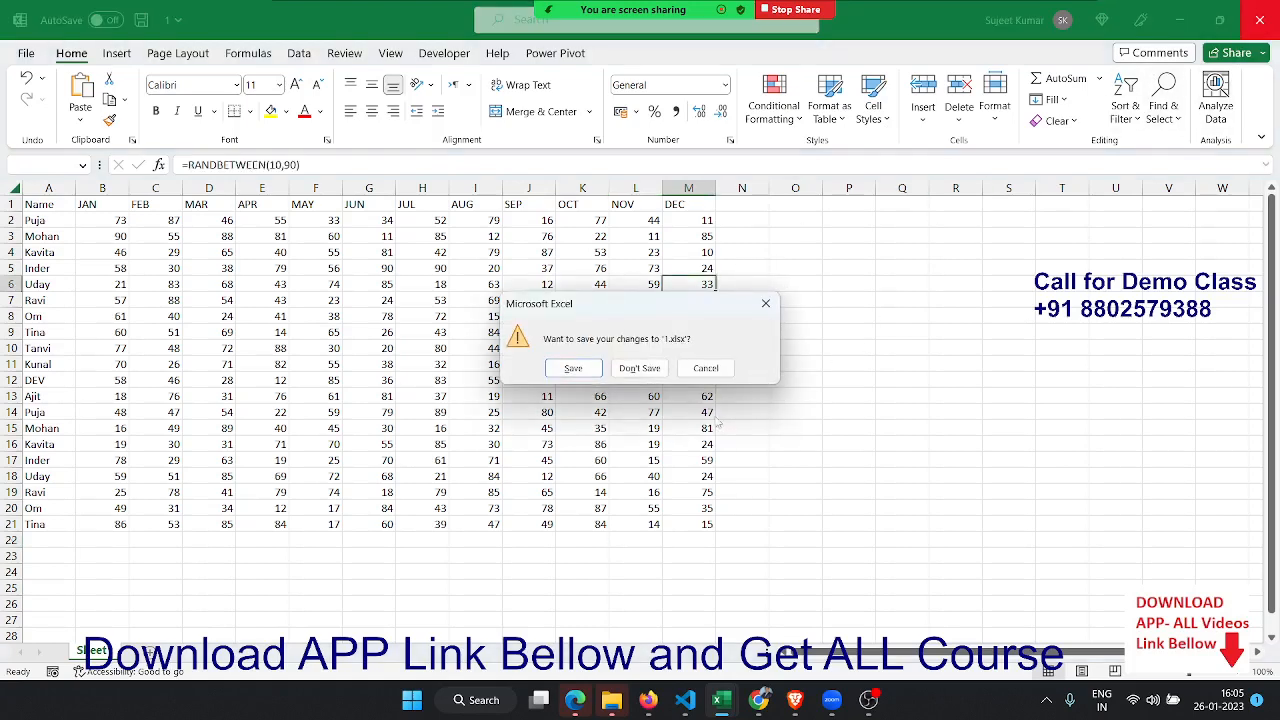
click(639, 368)
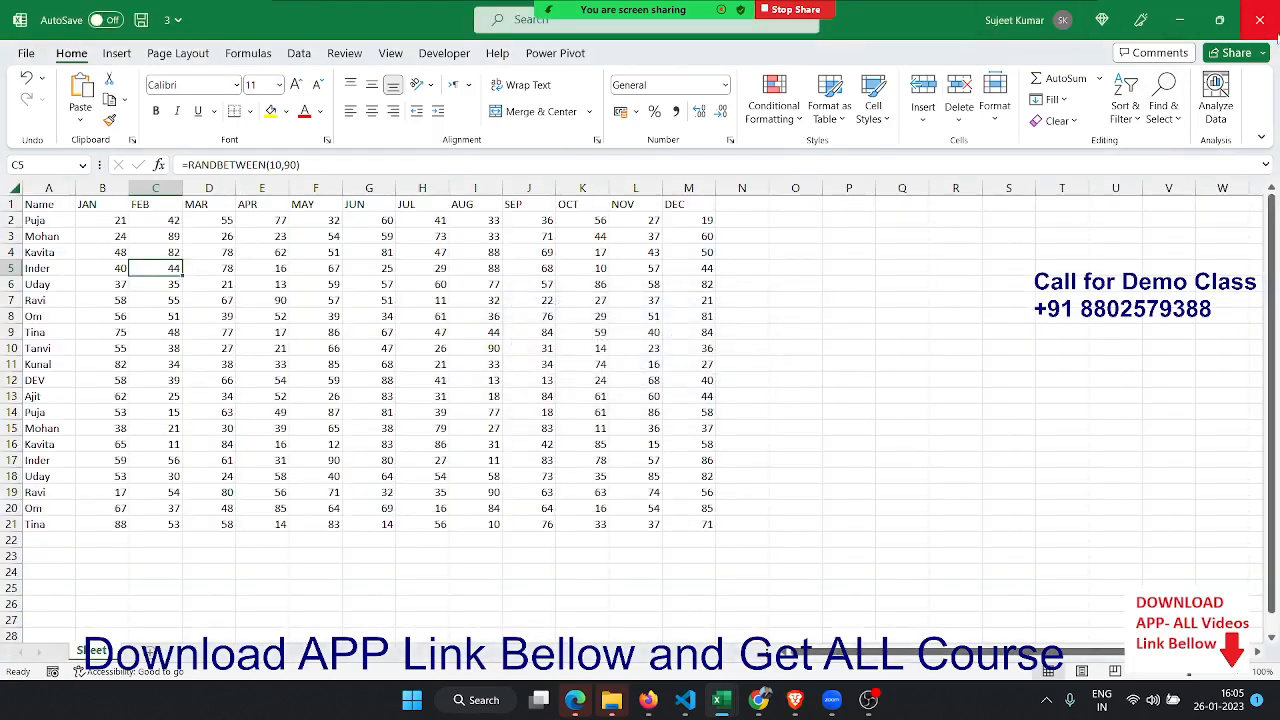
click(1259, 20)
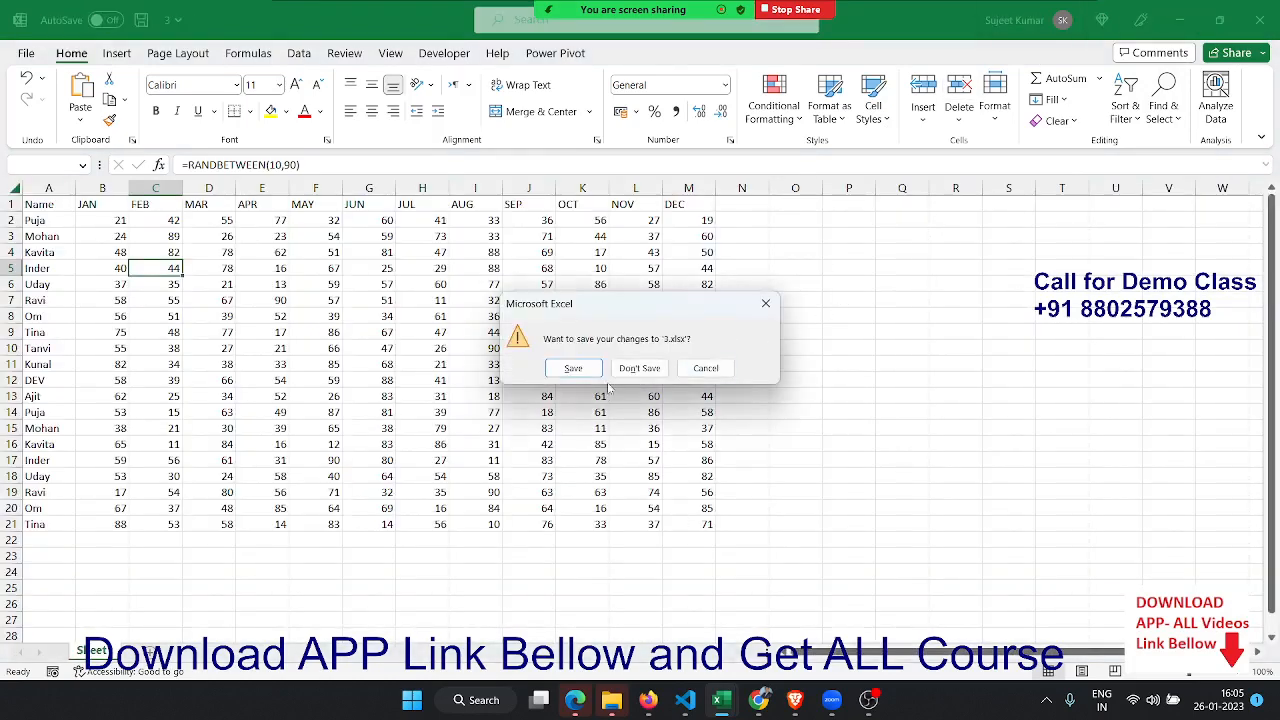
click(639, 368)
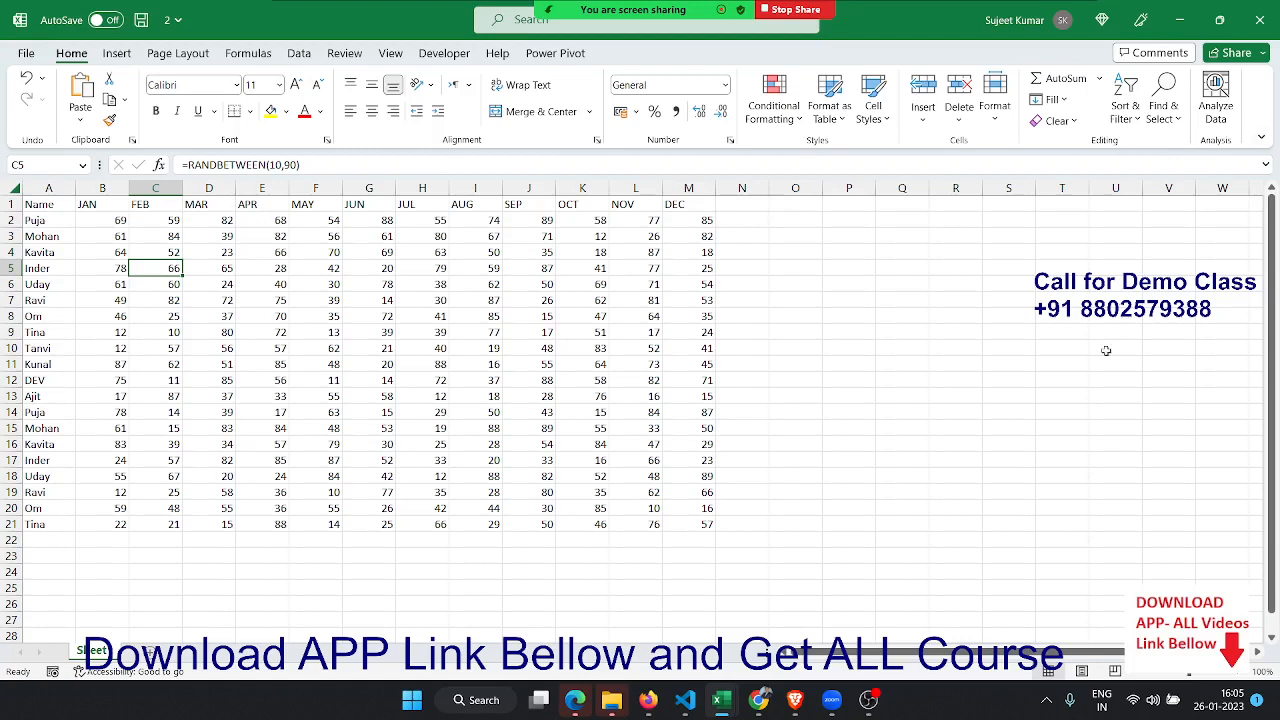
click(1259, 20)
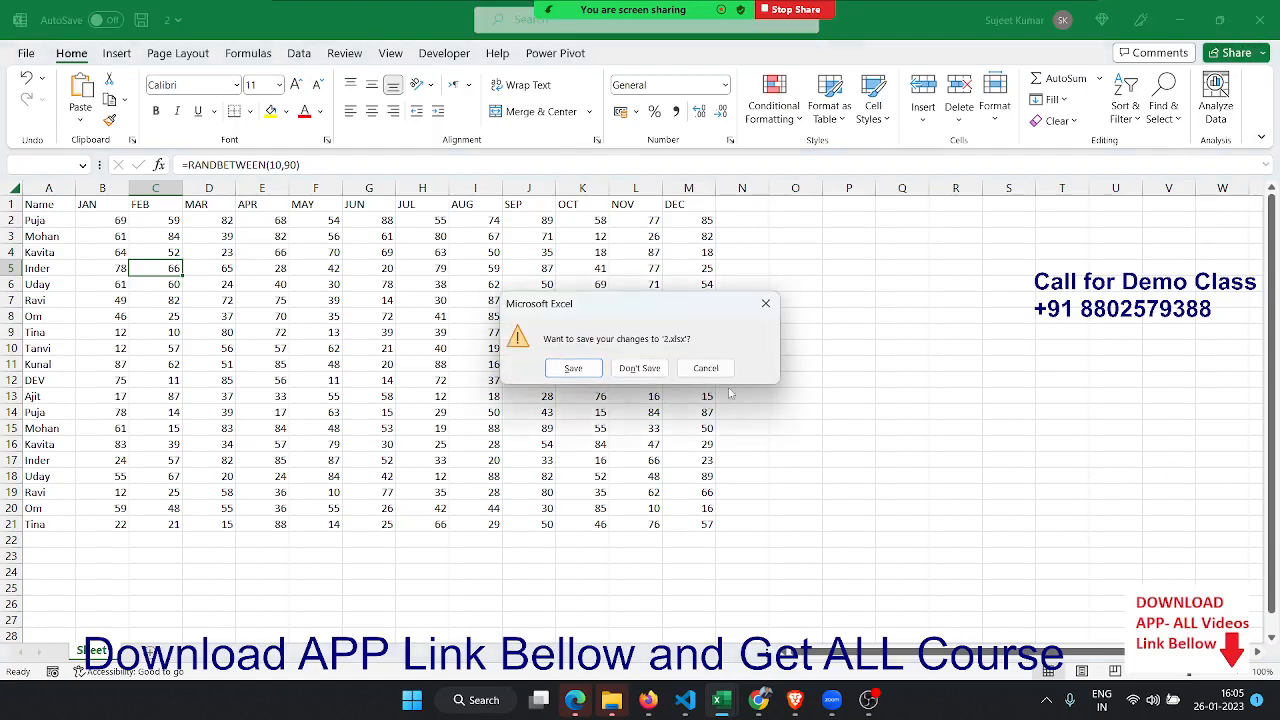
click(639, 368)
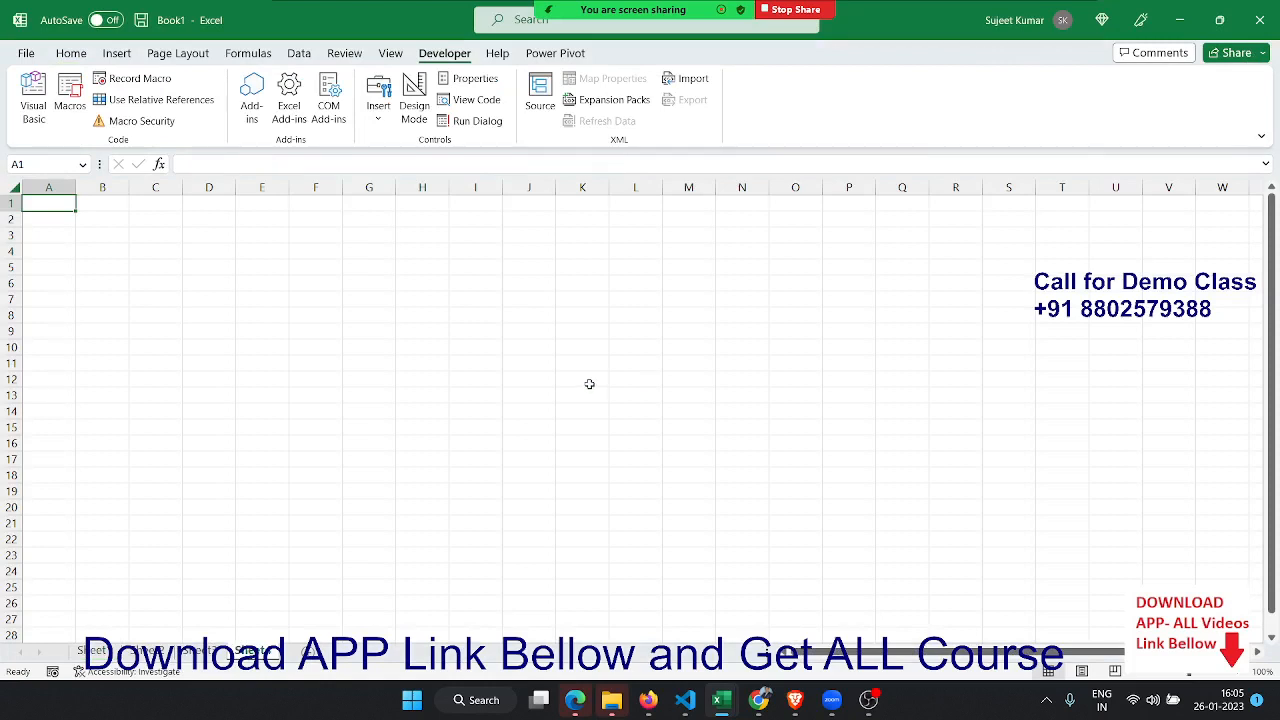
mouse_move(925, 10)
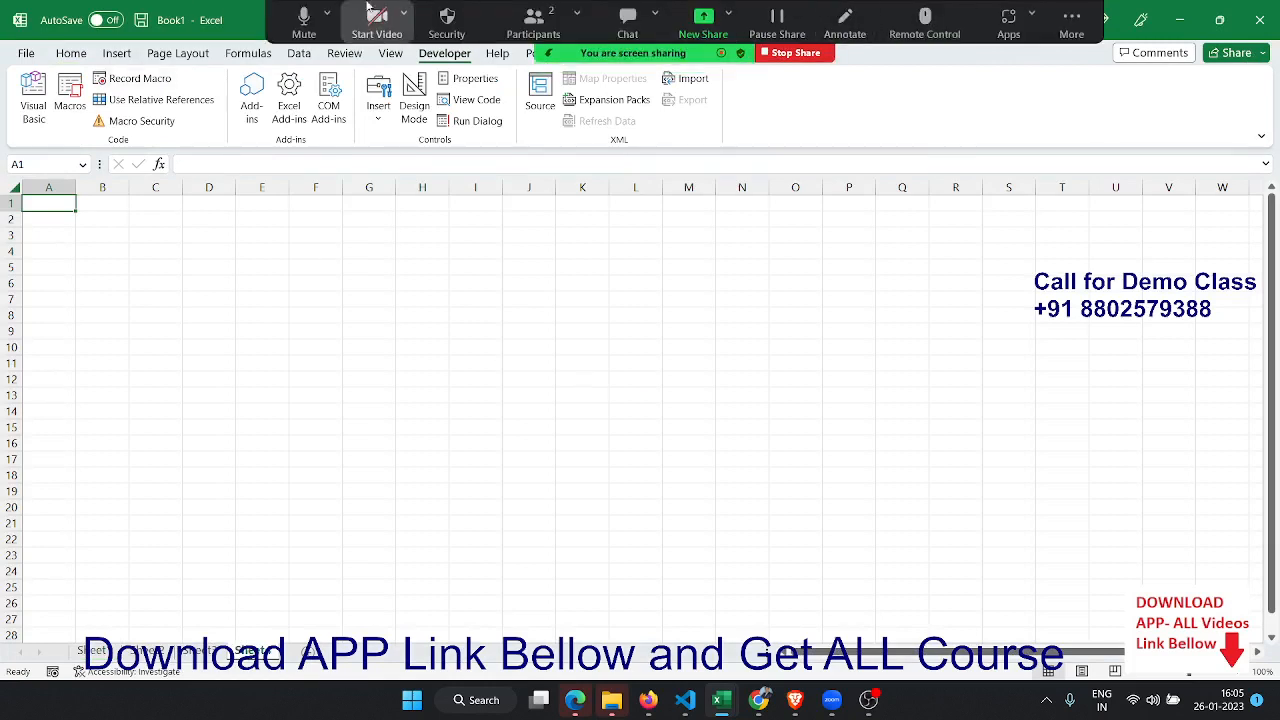
click(305, 18)
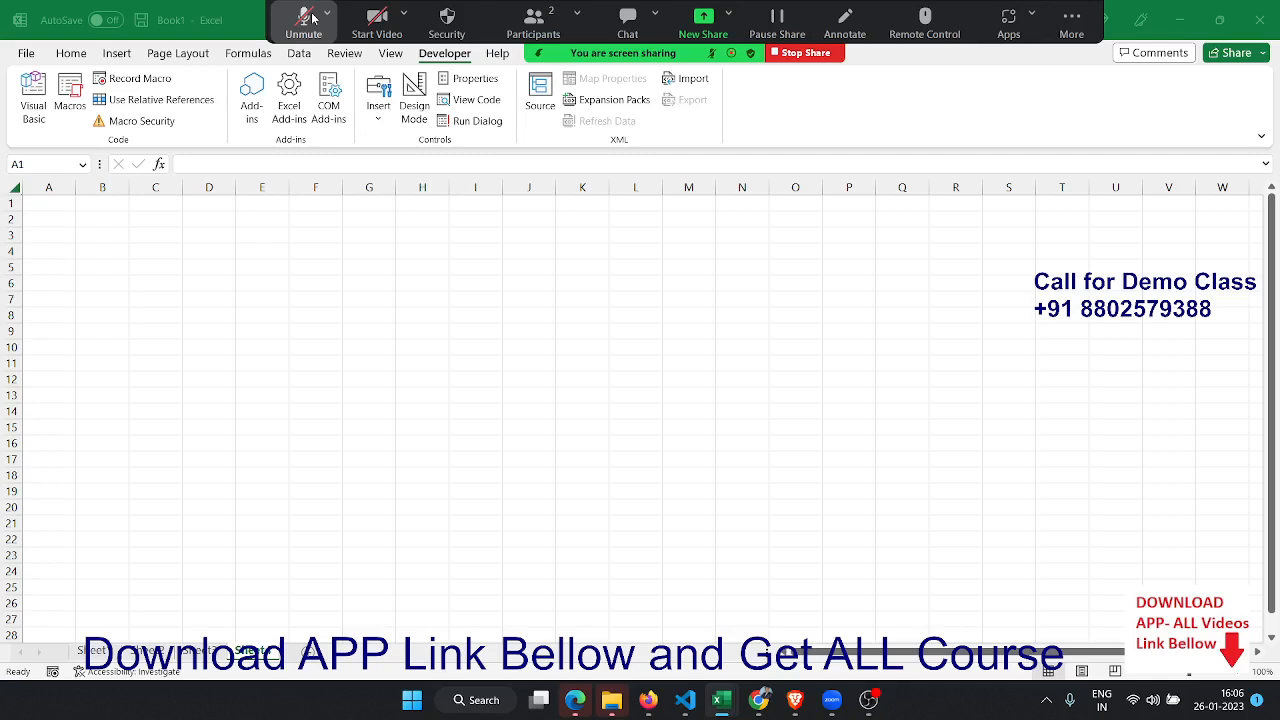
click(304, 20)
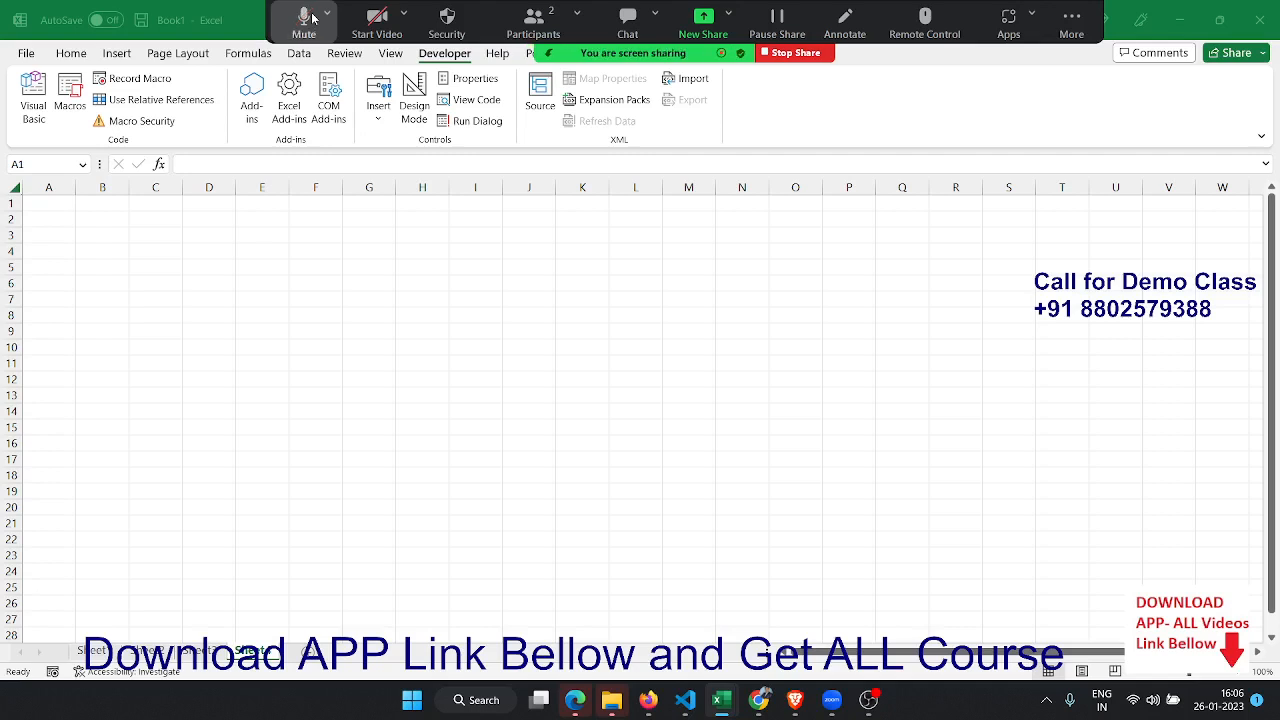
click(286, 62)
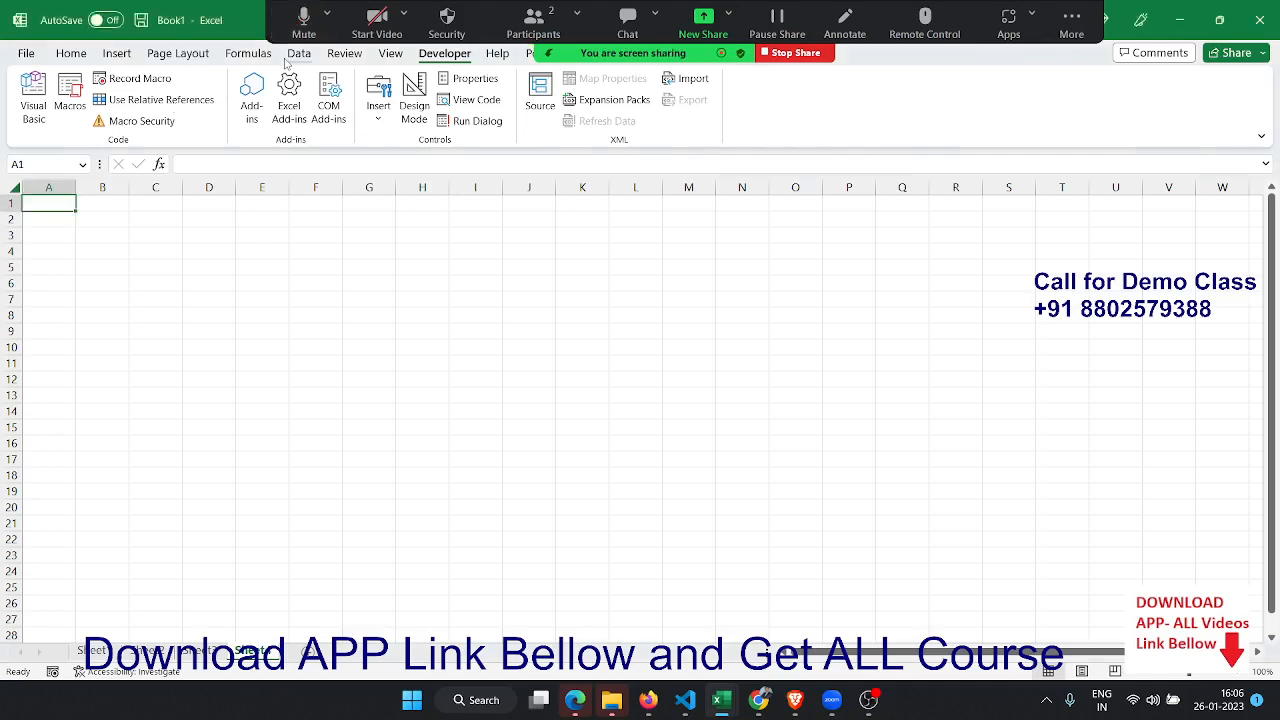
Step: Start a data import from an Excel workbook, using file 1 in the Data folder as the source
click(292, 57)
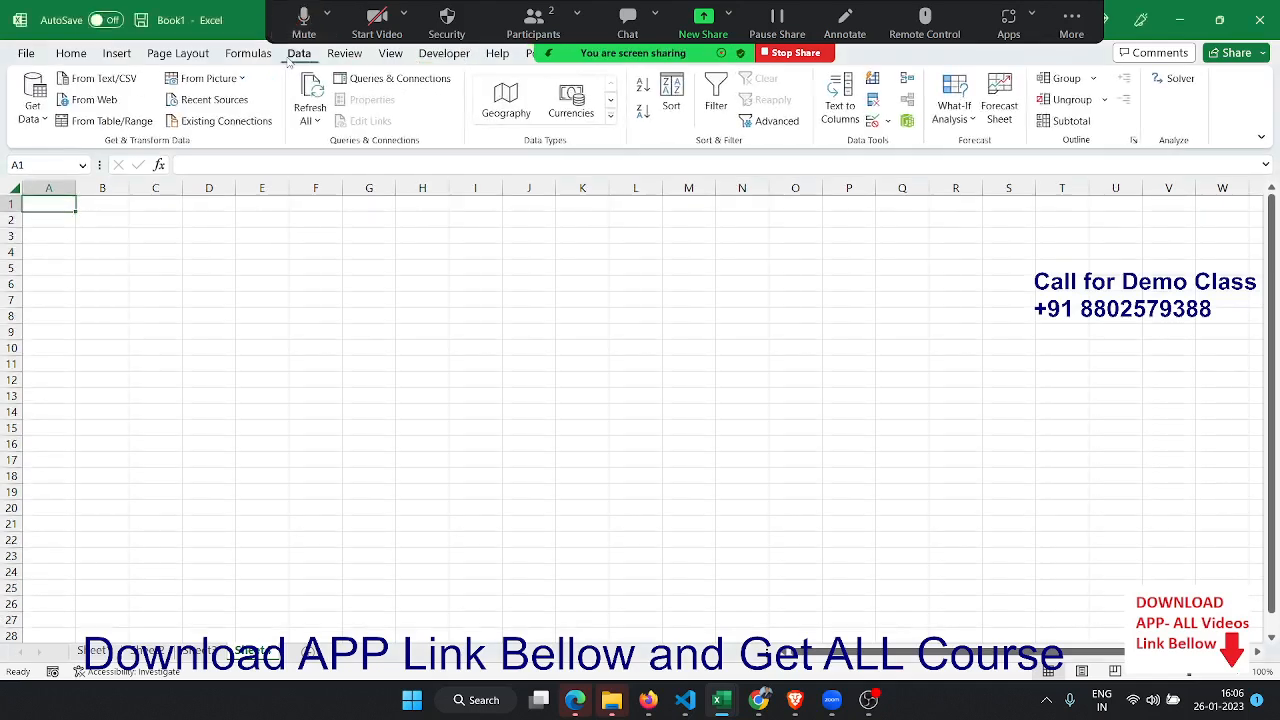
click(31, 118)
mouse_move(64, 147)
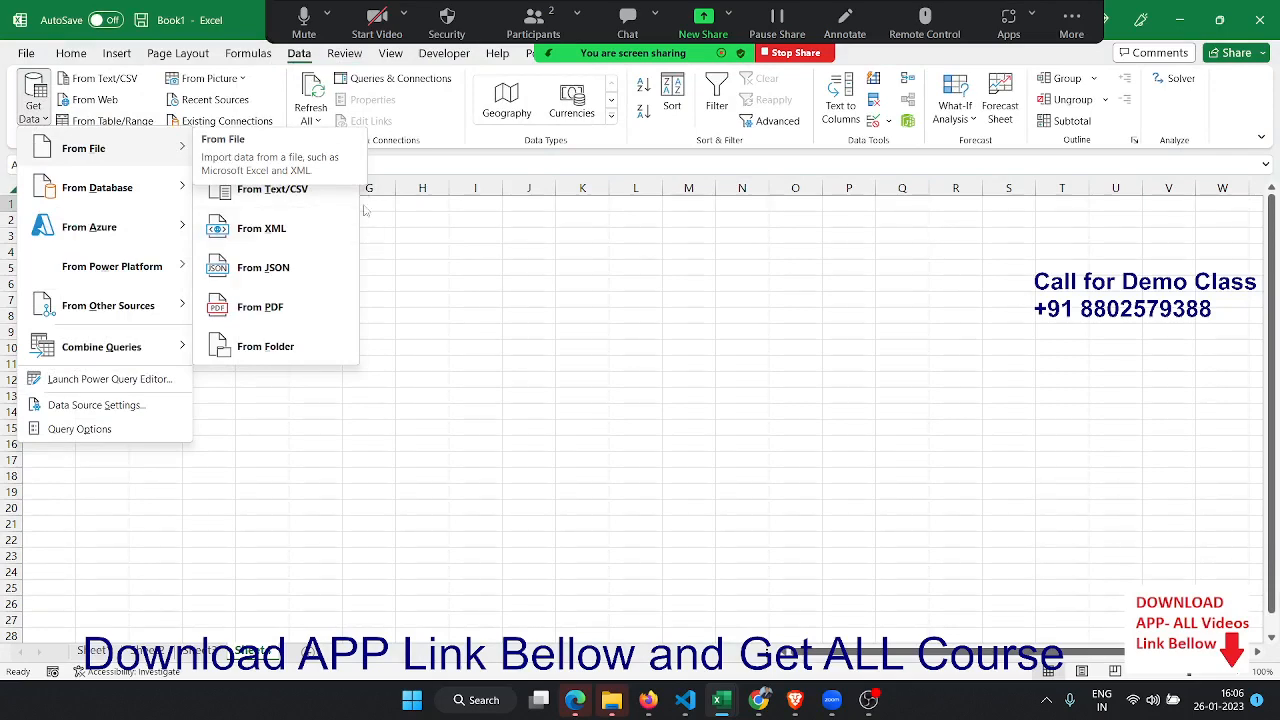
click(320, 158)
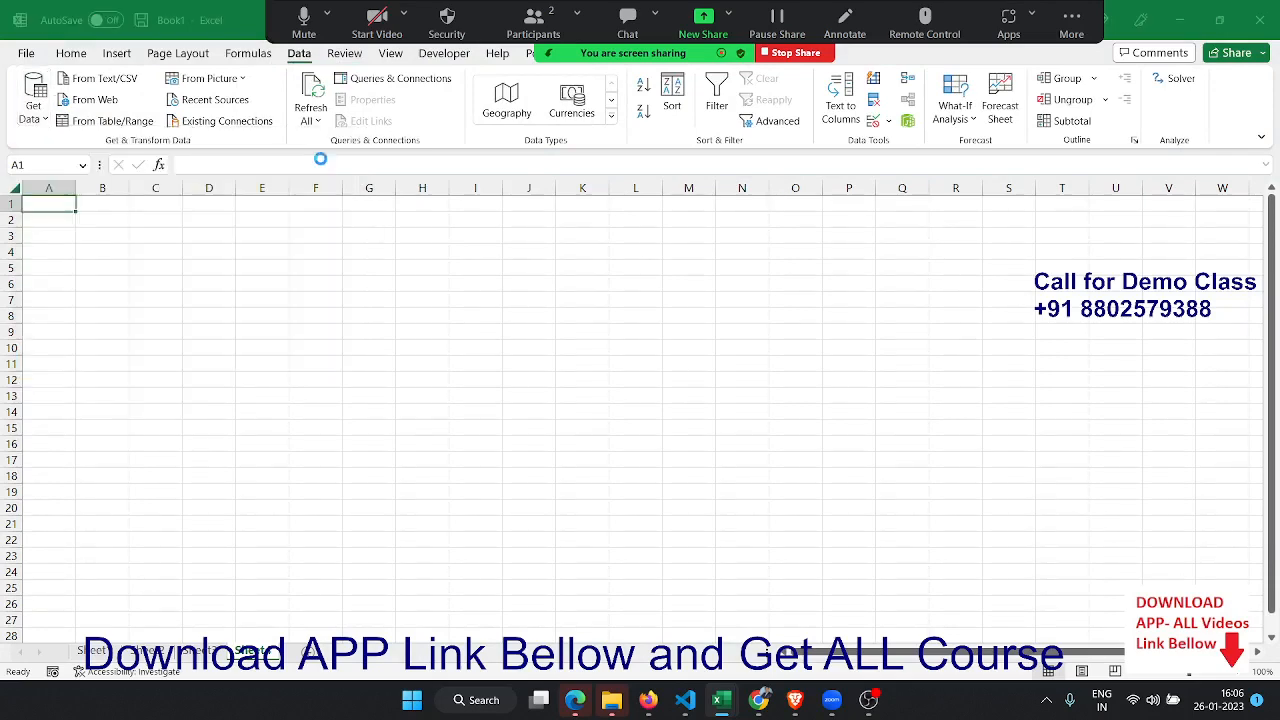
double_click(234, 190)
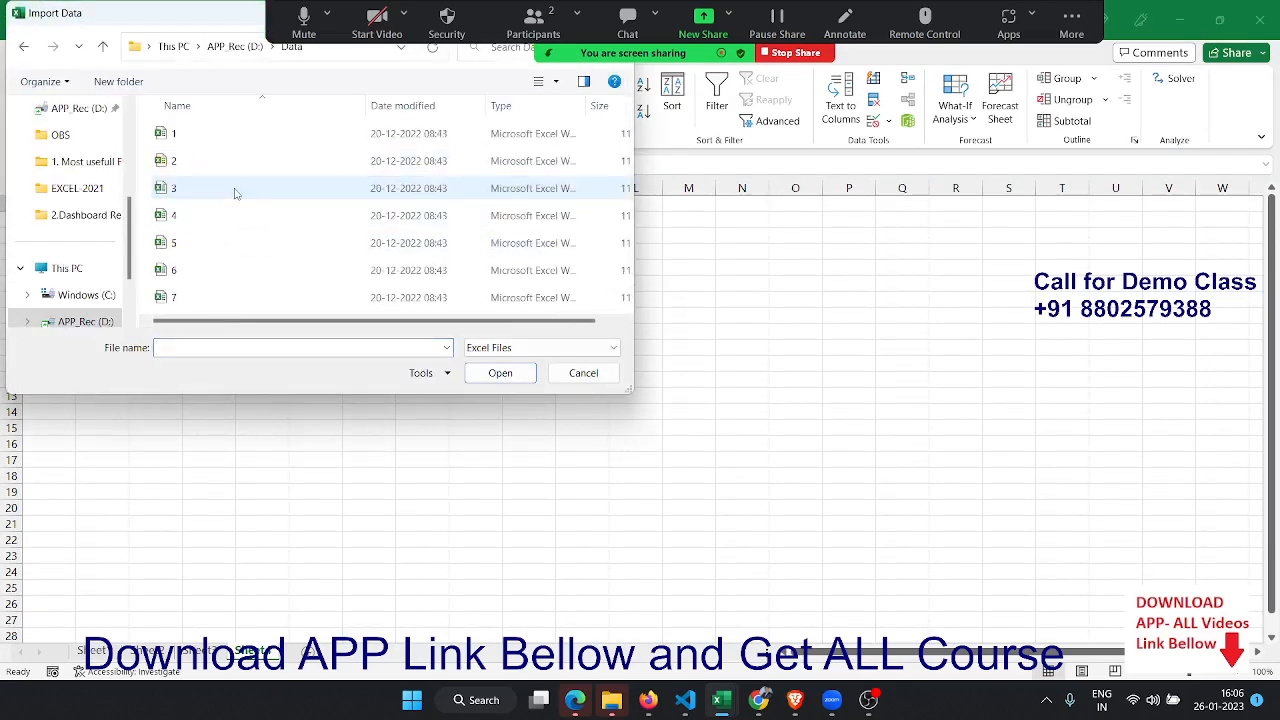
click(214, 137)
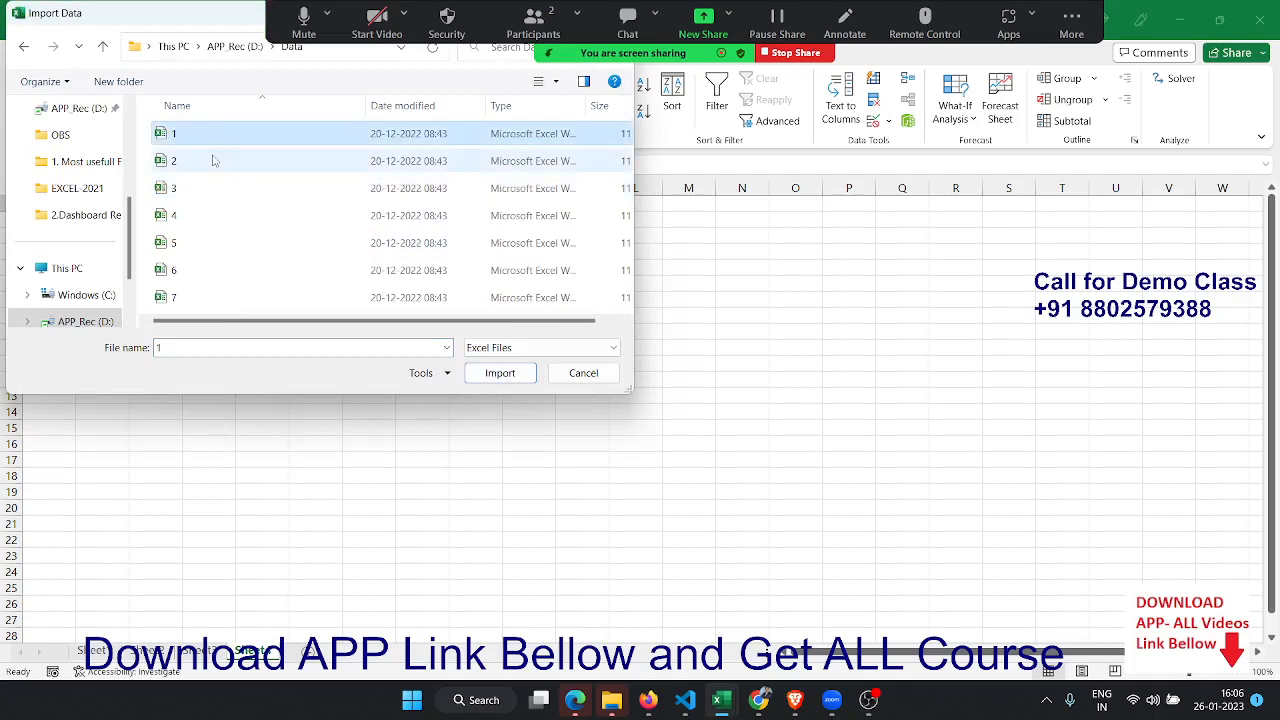
click(214, 161)
click(200, 190)
click(195, 218)
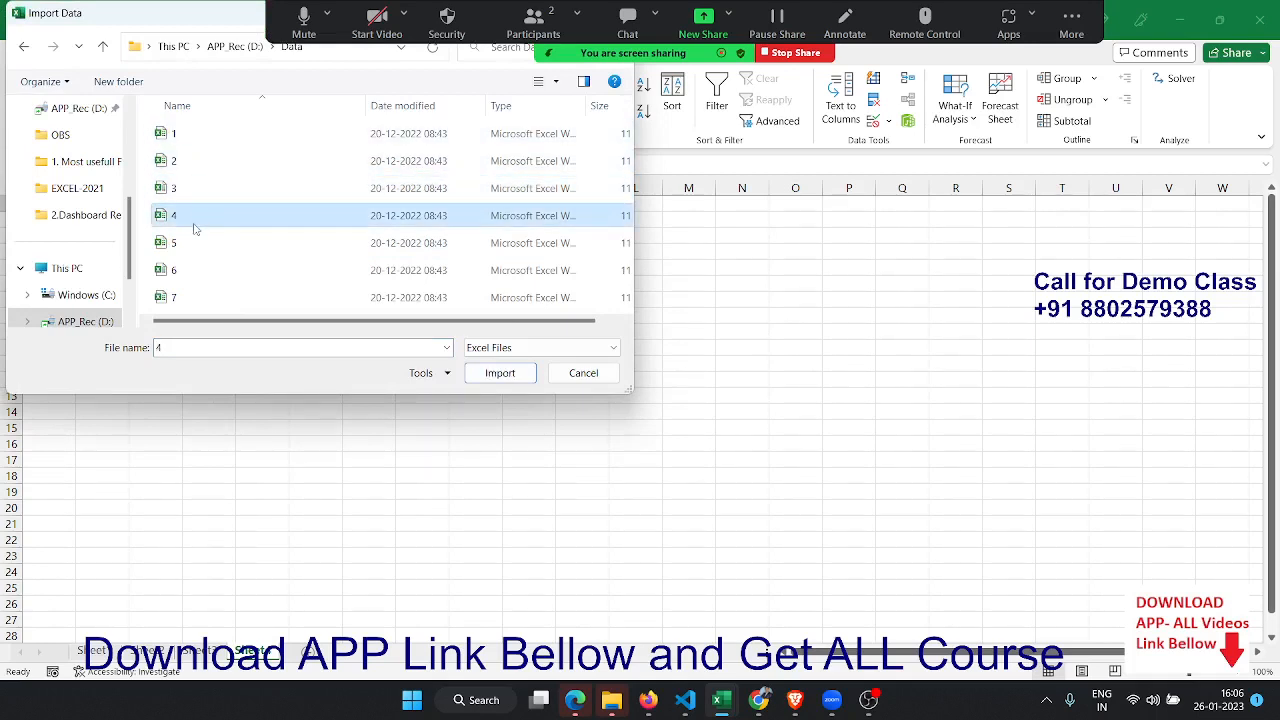
click(195, 188)
click(196, 157)
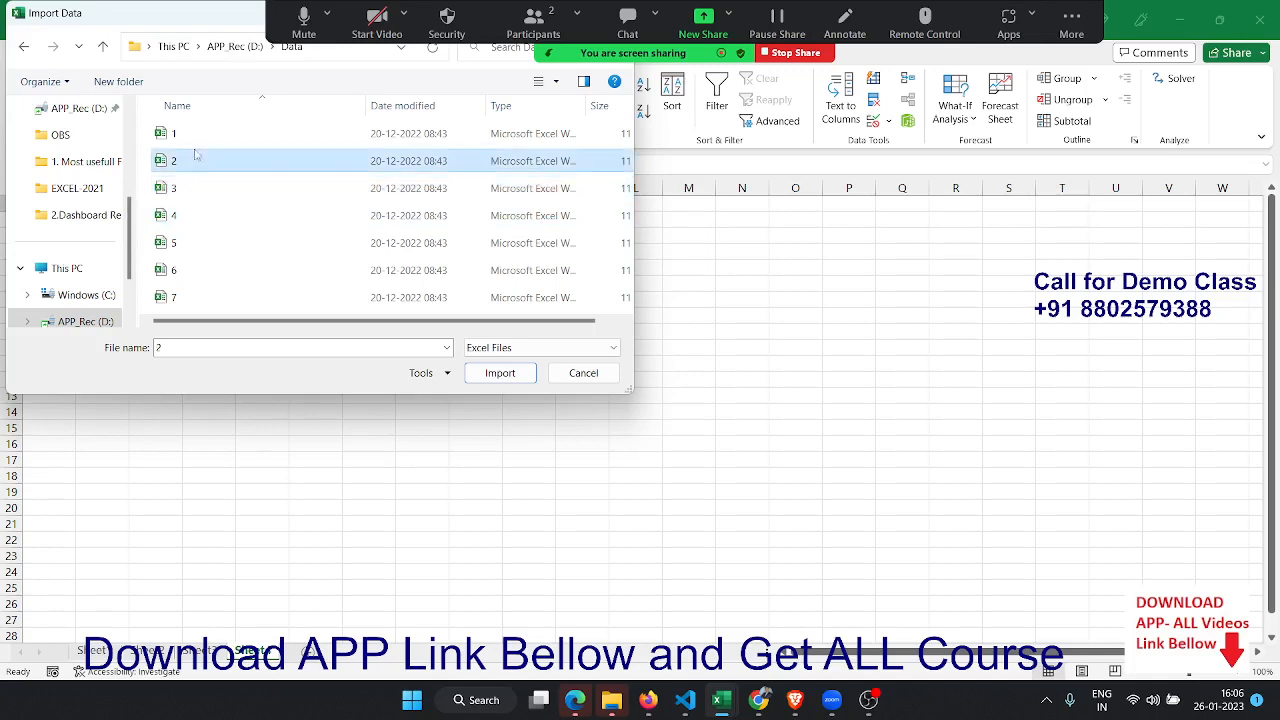
click(200, 135)
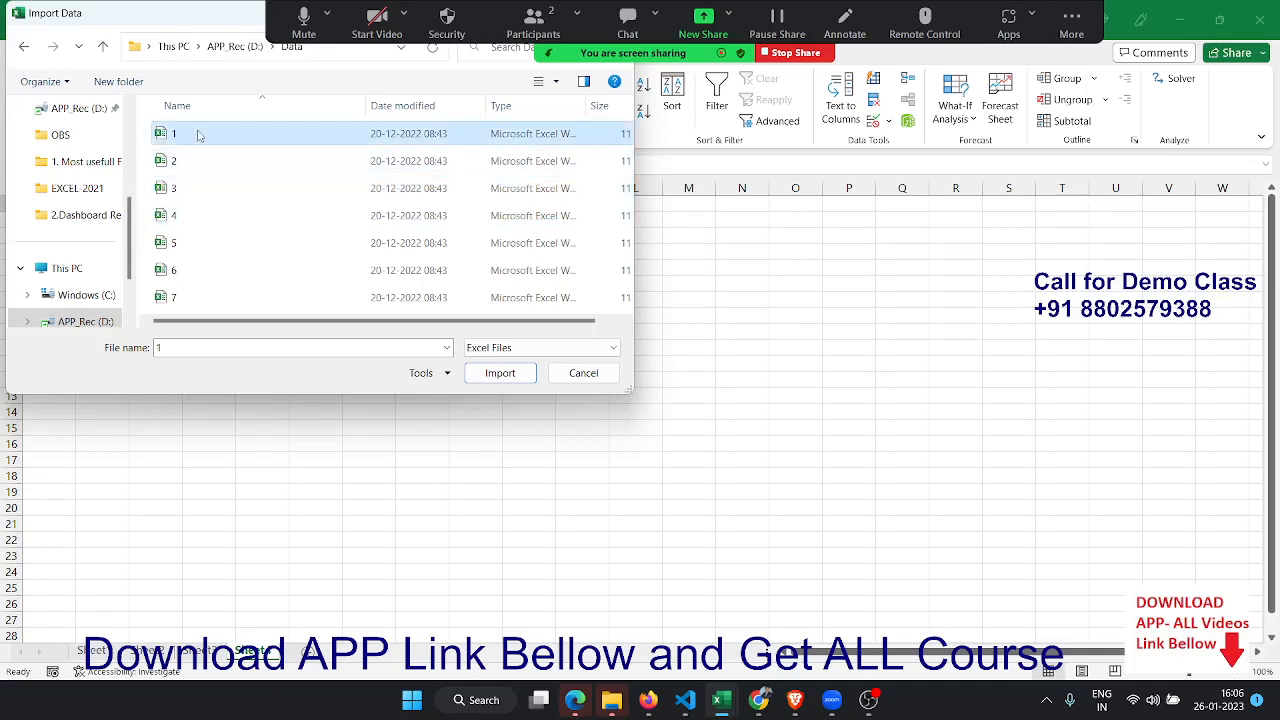
click(498, 380)
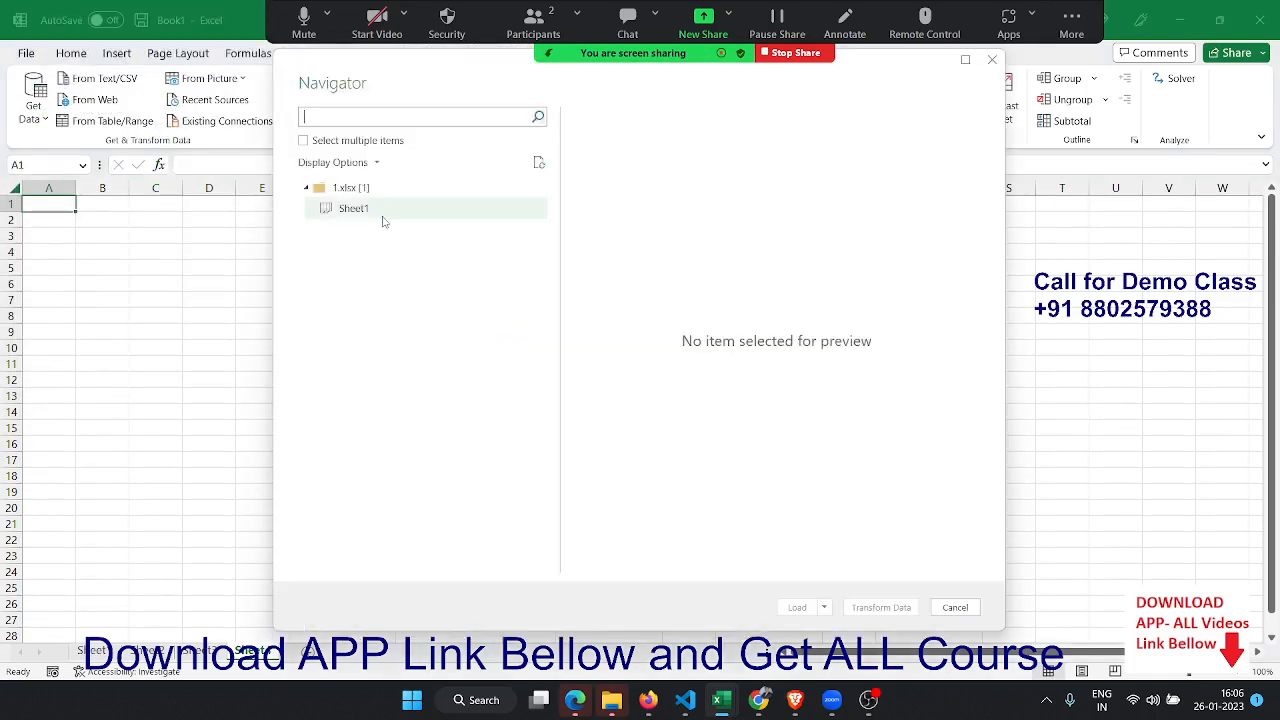
Step: Load Sheet1 of 1.xlsx into the workbook as a connection only
click(383, 218)
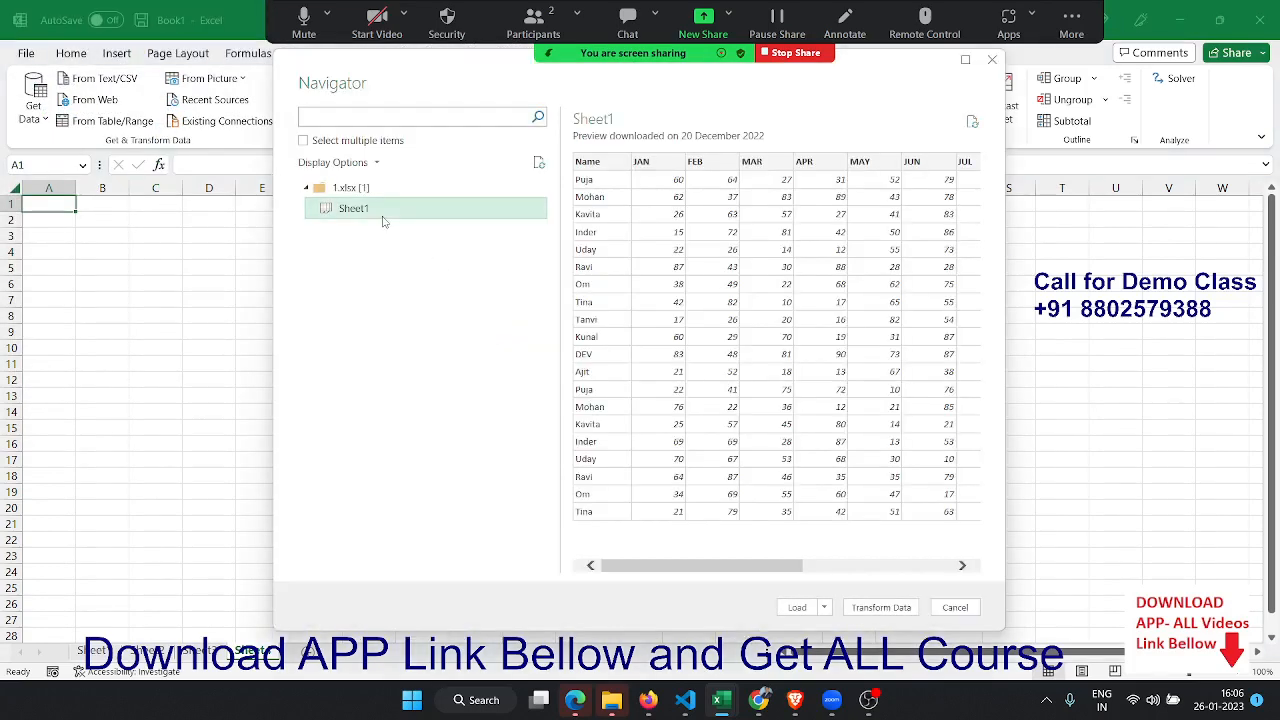
click(824, 607)
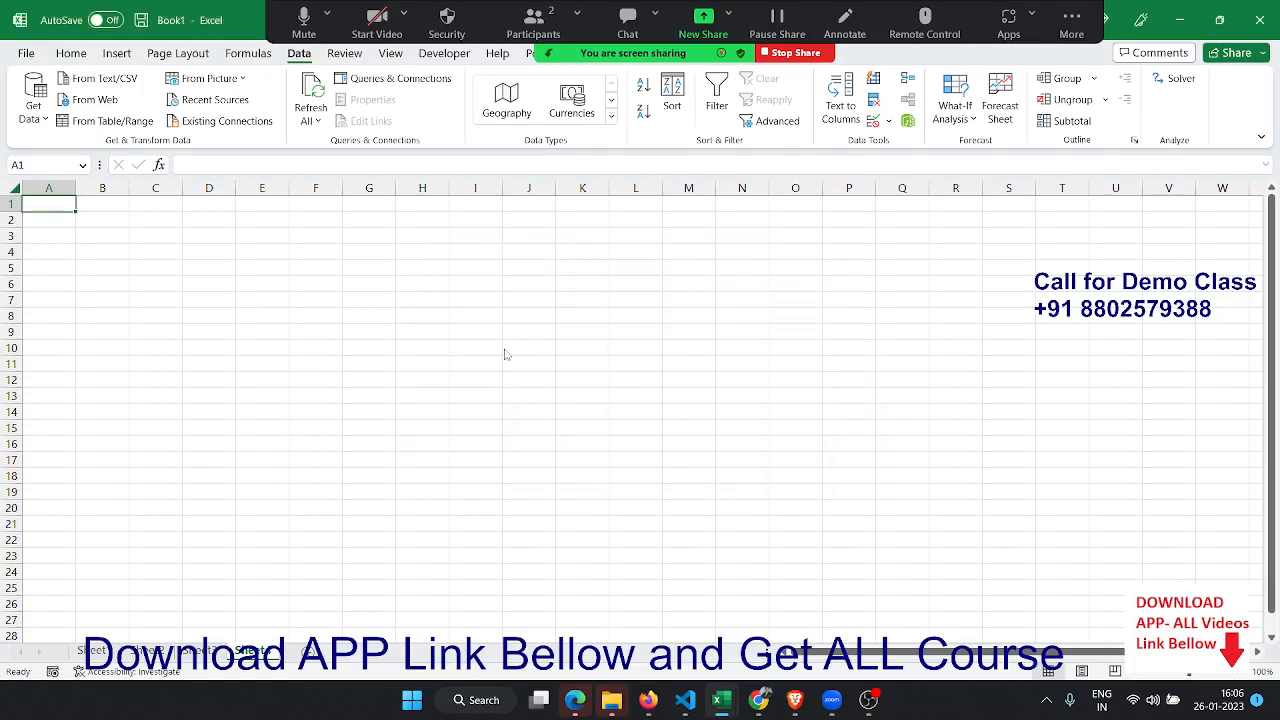
click(436, 312)
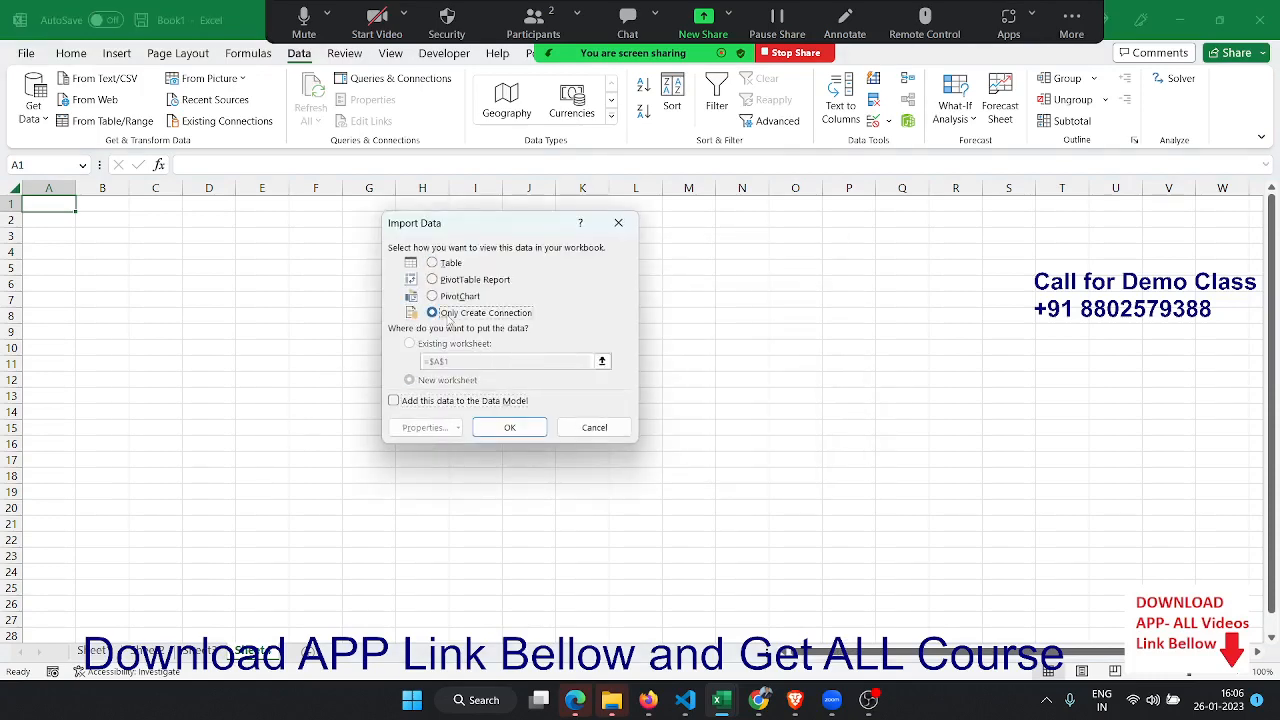
click(513, 432)
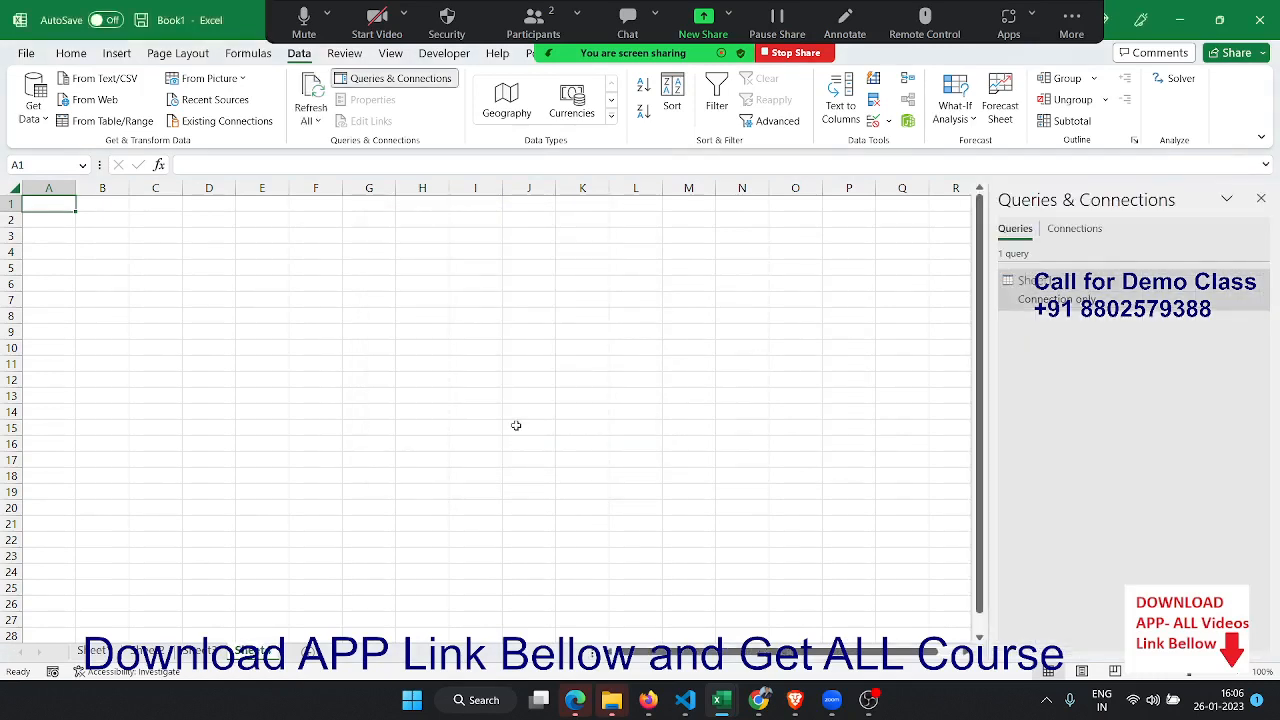
Step: Start another data import from an Excel workbook, using file 2 in the Data folder as the source
click(42, 122)
mouse_move(135, 145)
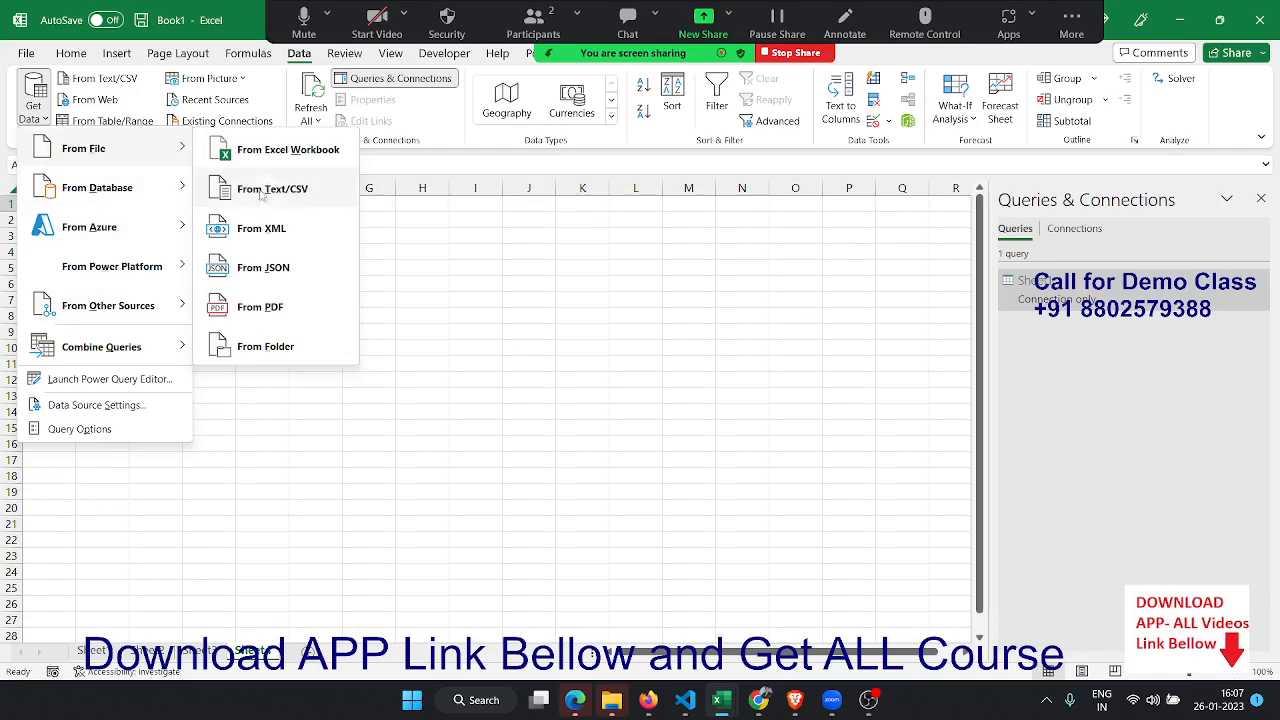
click(295, 152)
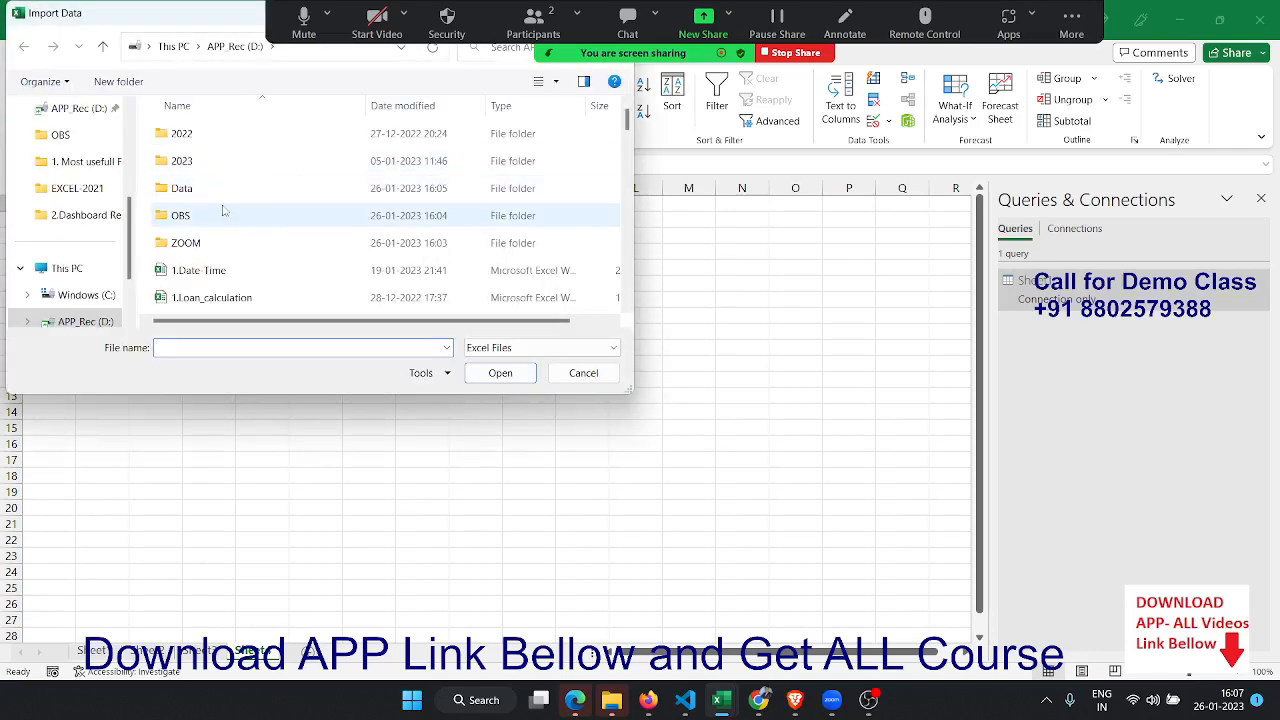
click(214, 196)
double_click(214, 200)
click(196, 166)
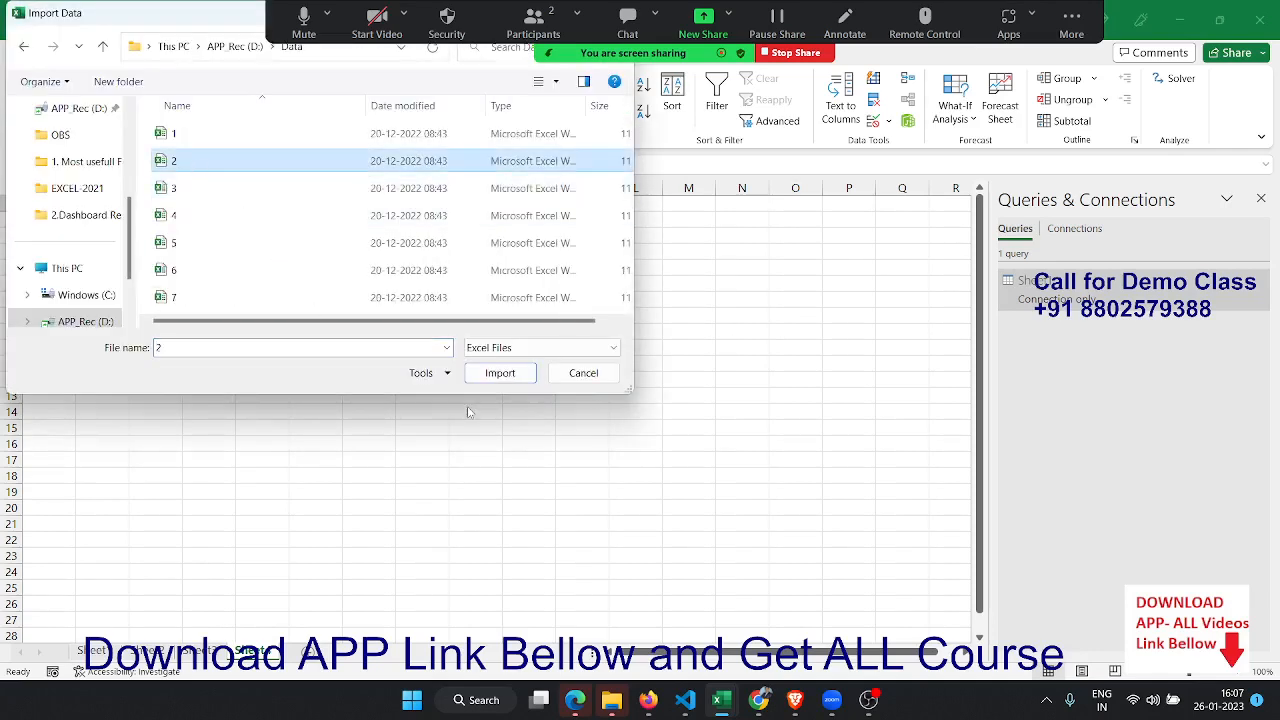
click(489, 380)
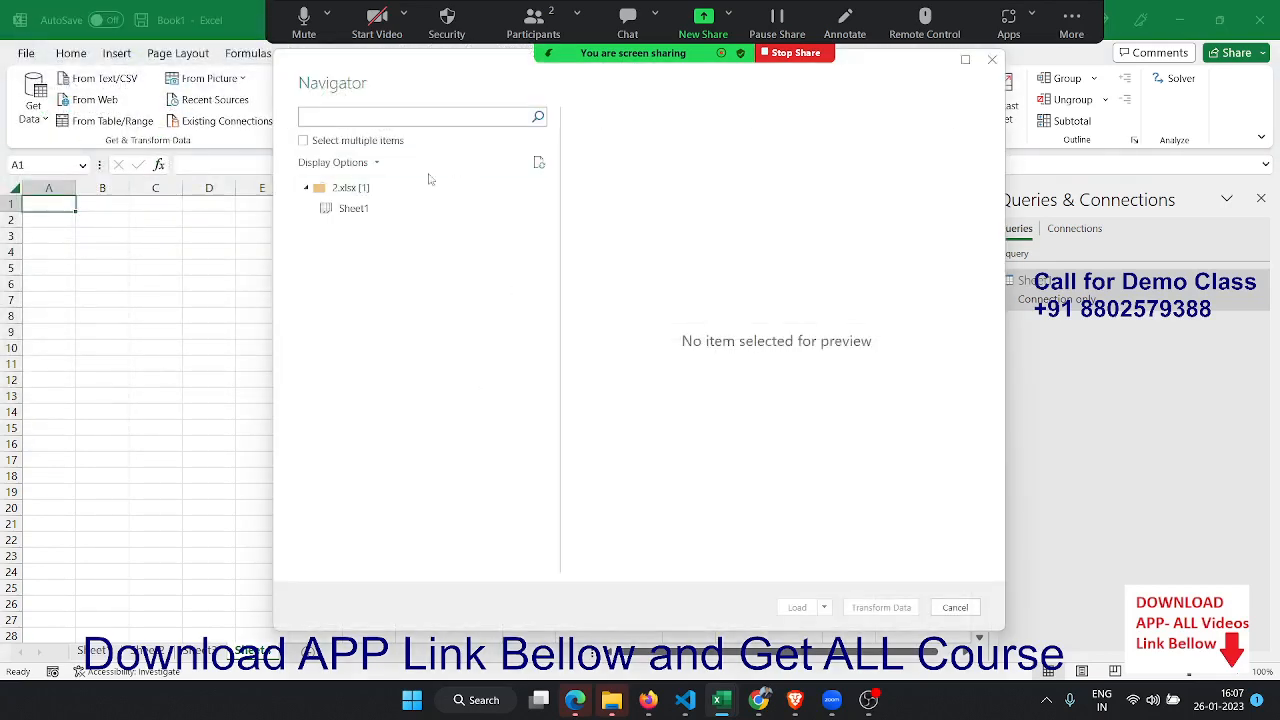
Step: Load Sheet1 of 2.xlsx into the workbook as a connection only
click(370, 209)
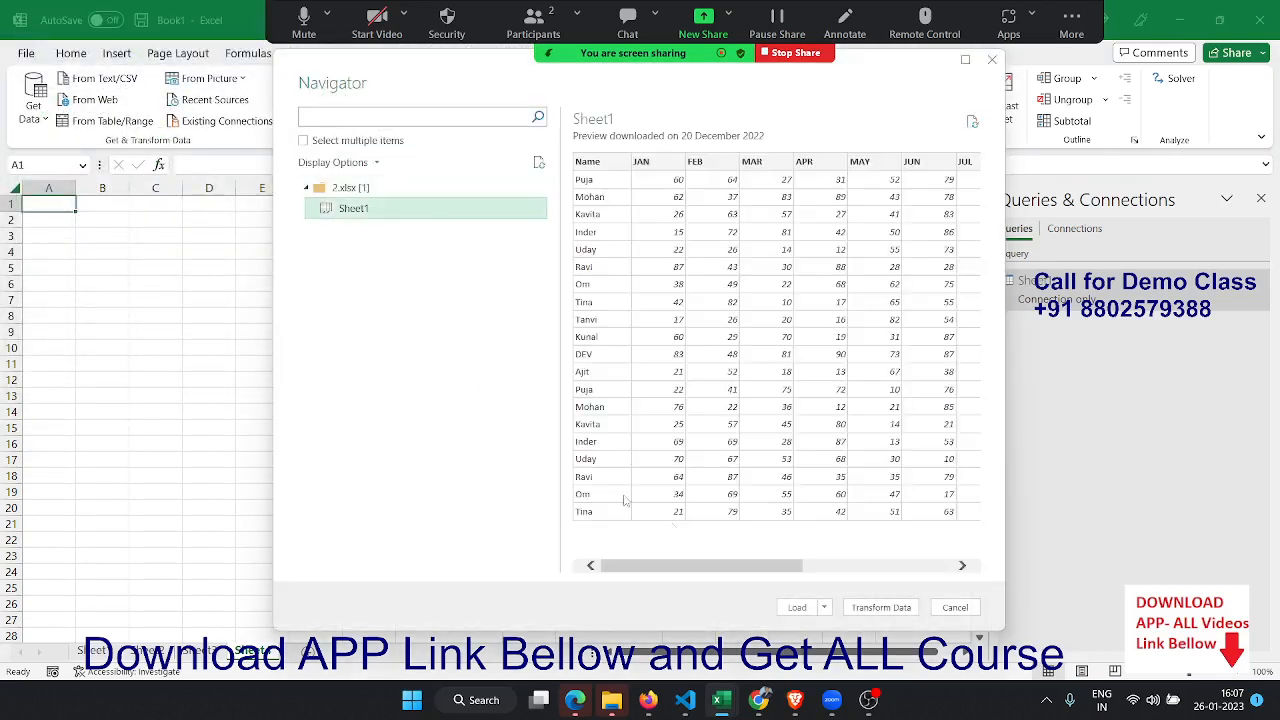
click(824, 607)
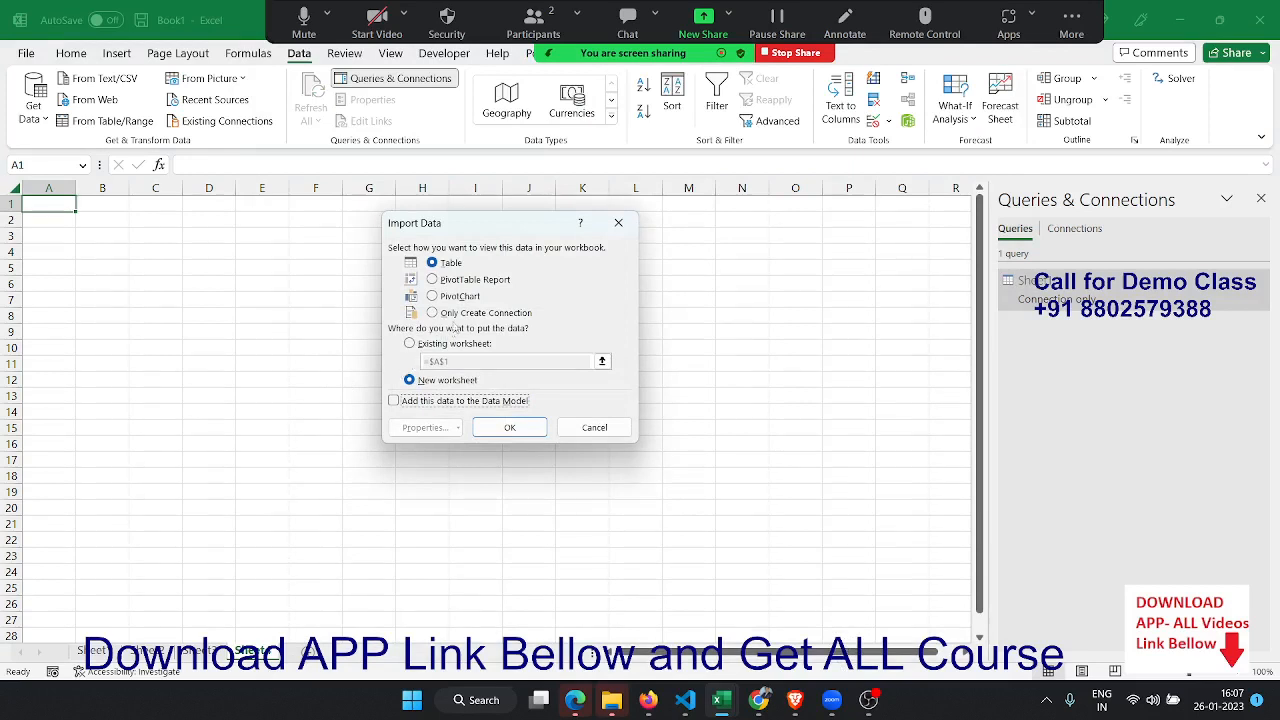
click(466, 313)
click(505, 425)
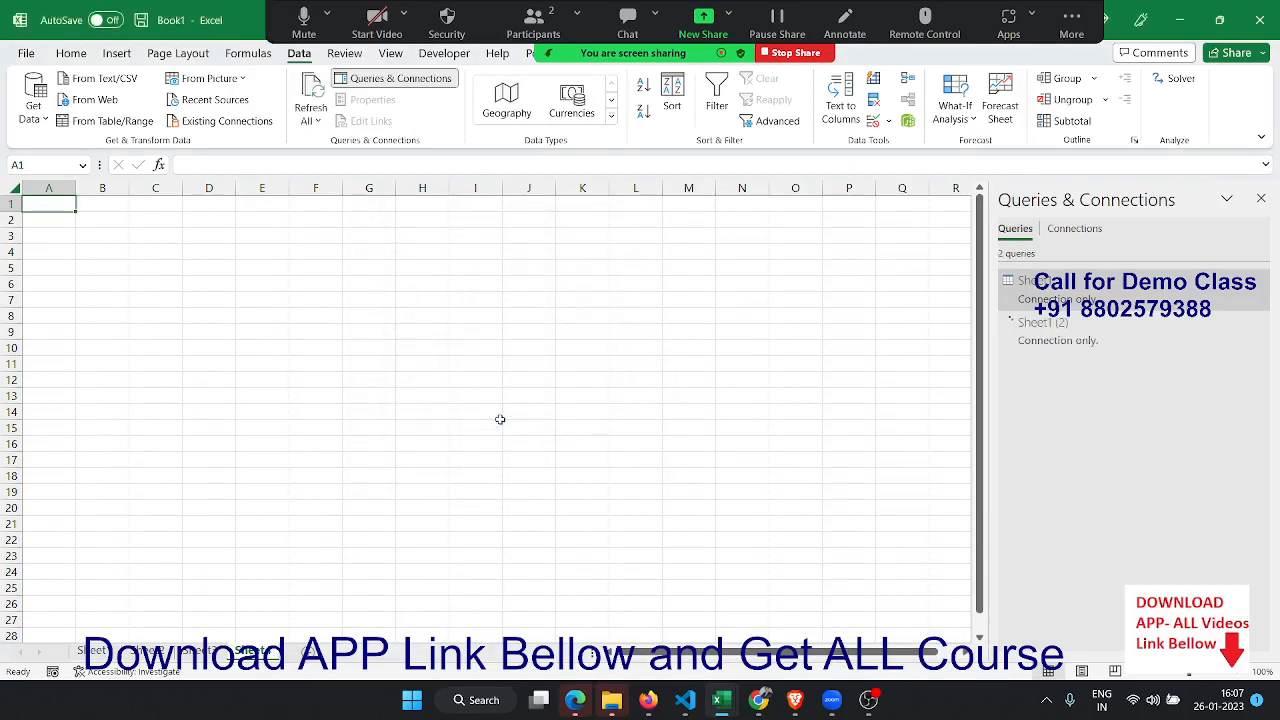
Step: Start another data import from an Excel workbook, using file 3 in the Data folder as the source
click(34, 112)
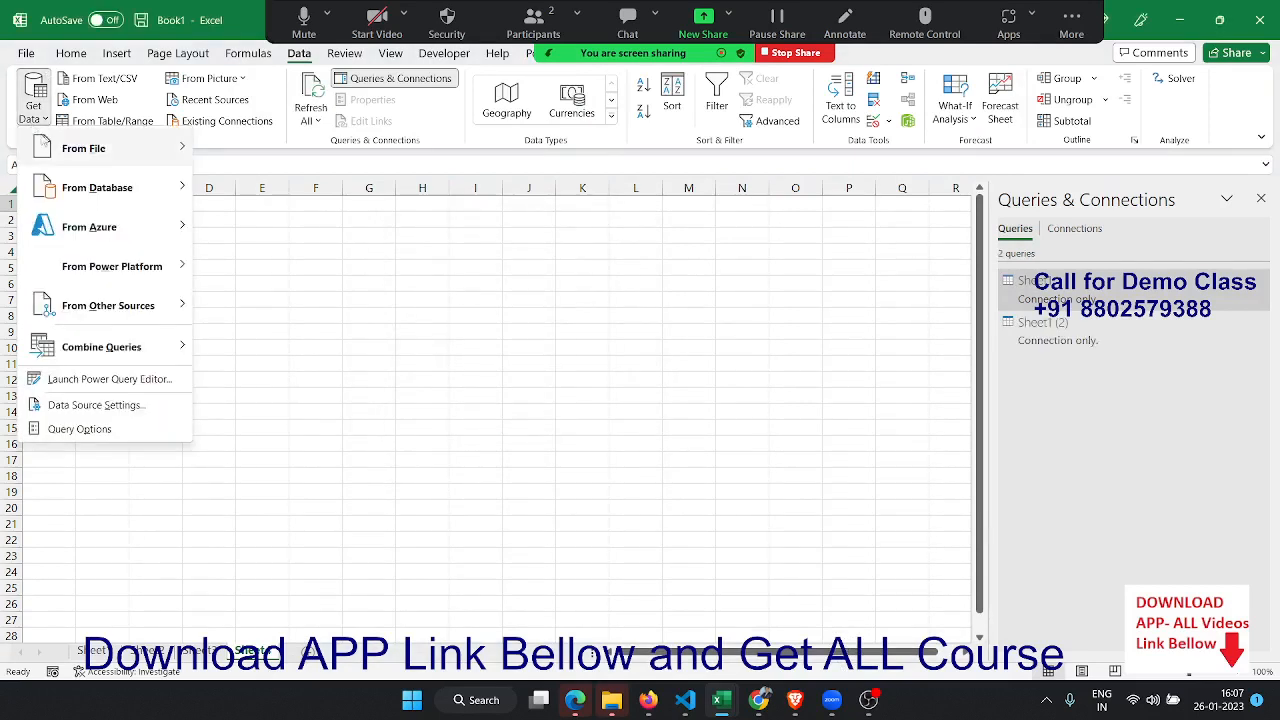
mouse_move(50, 146)
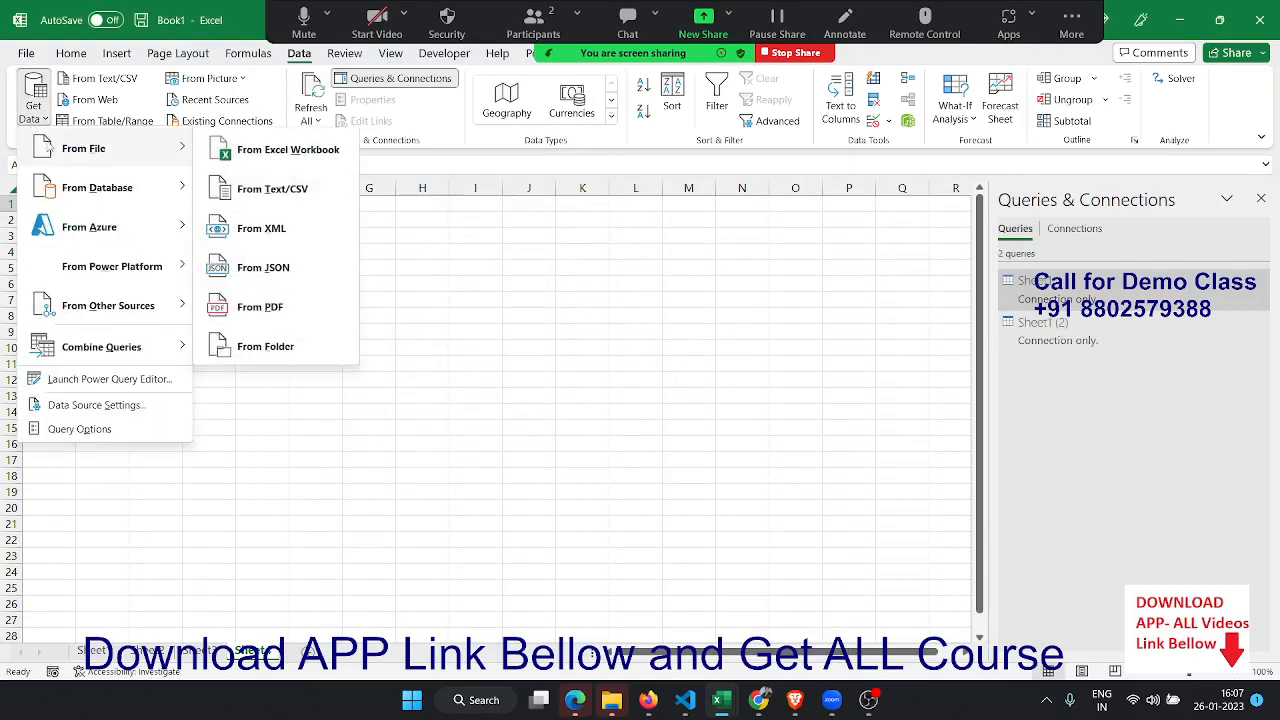
click(273, 161)
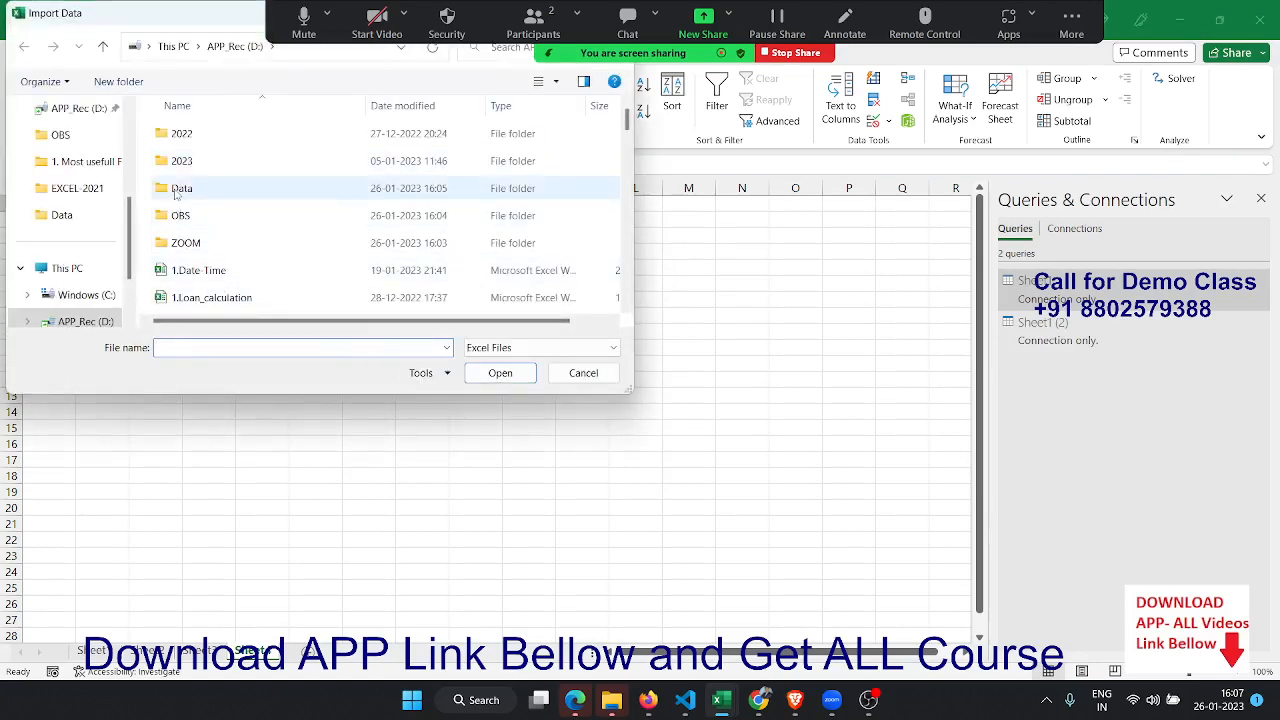
double_click(175, 190)
click(175, 190)
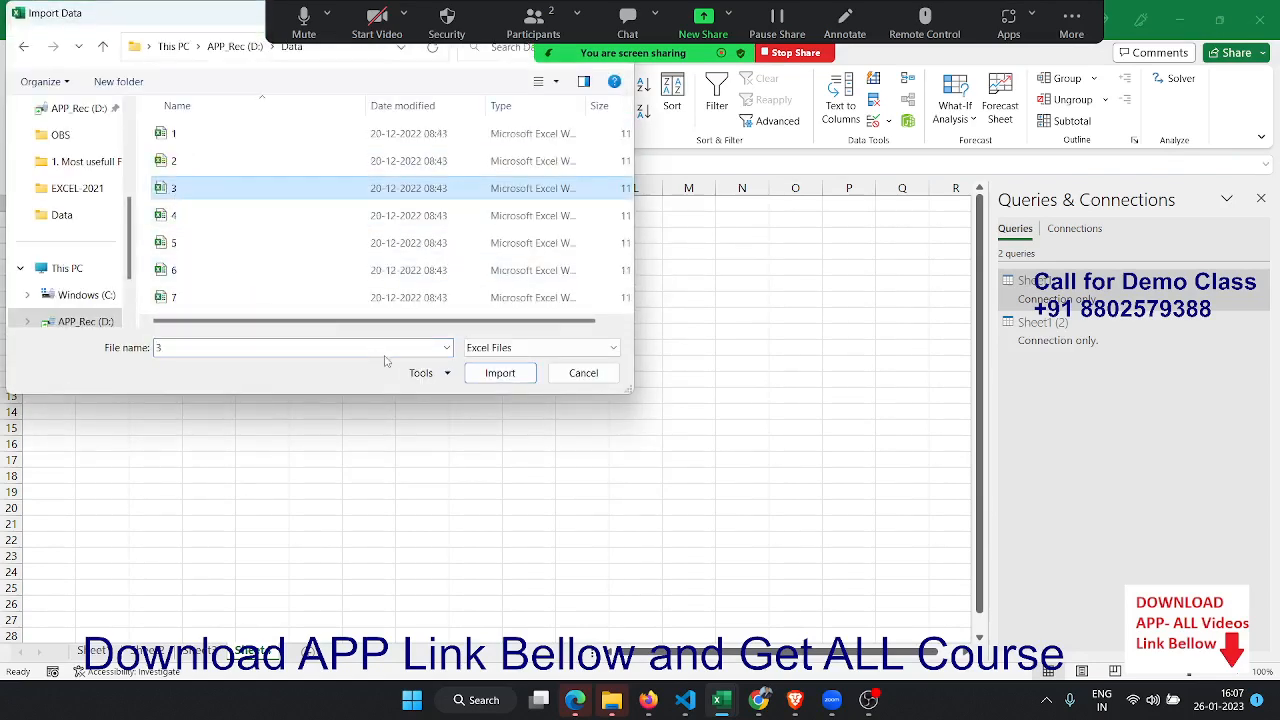
click(485, 385)
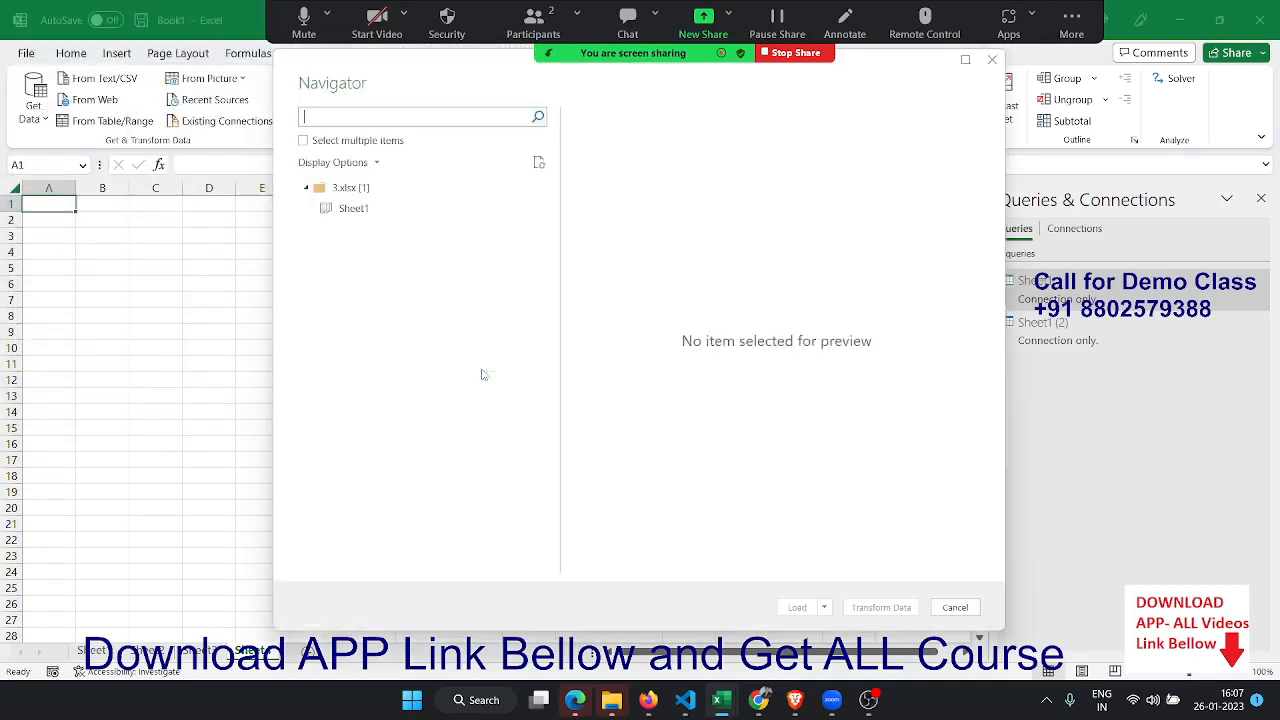
Step: Load Sheet1 of 3.xlsx into the workbook as a connection only
click(376, 213)
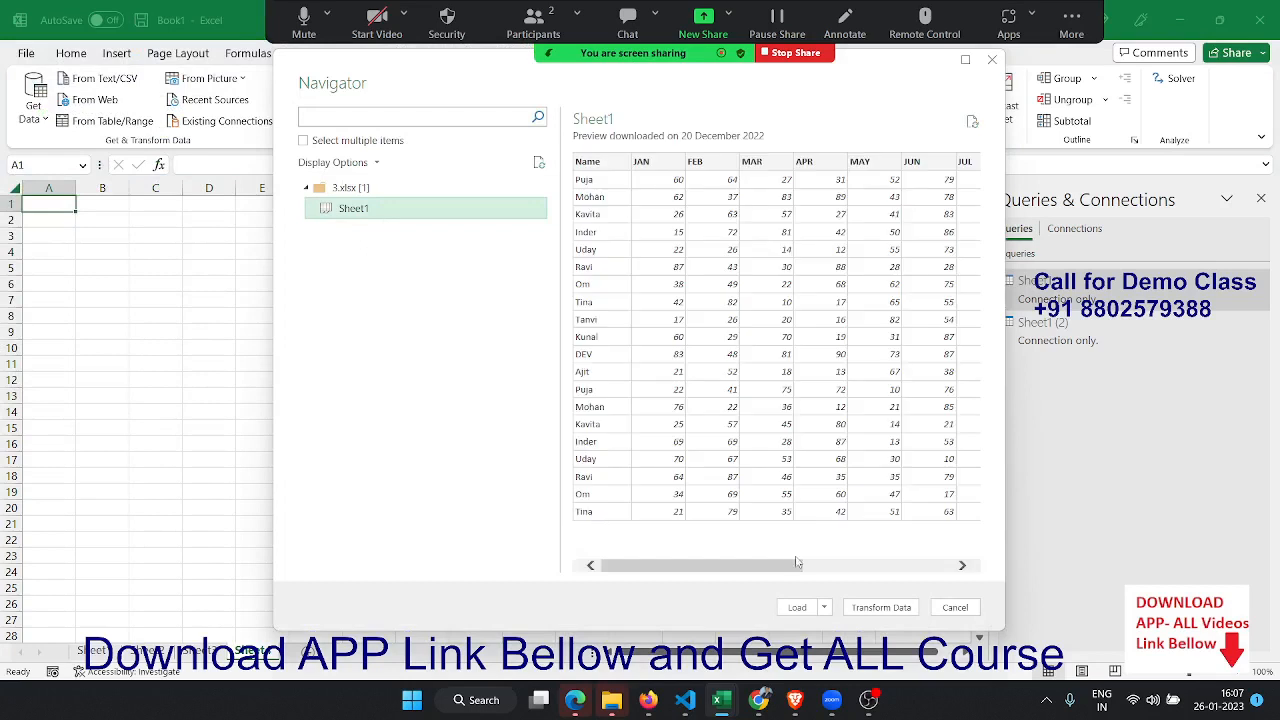
click(825, 608)
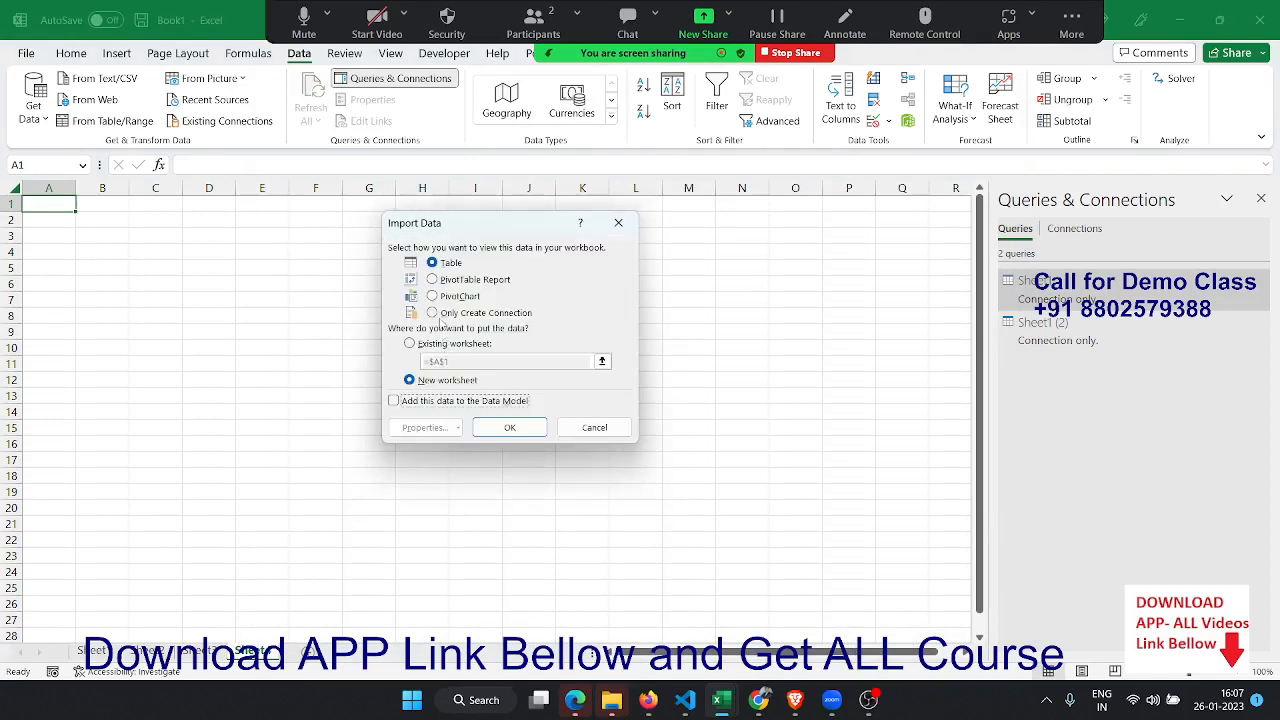
click(433, 313)
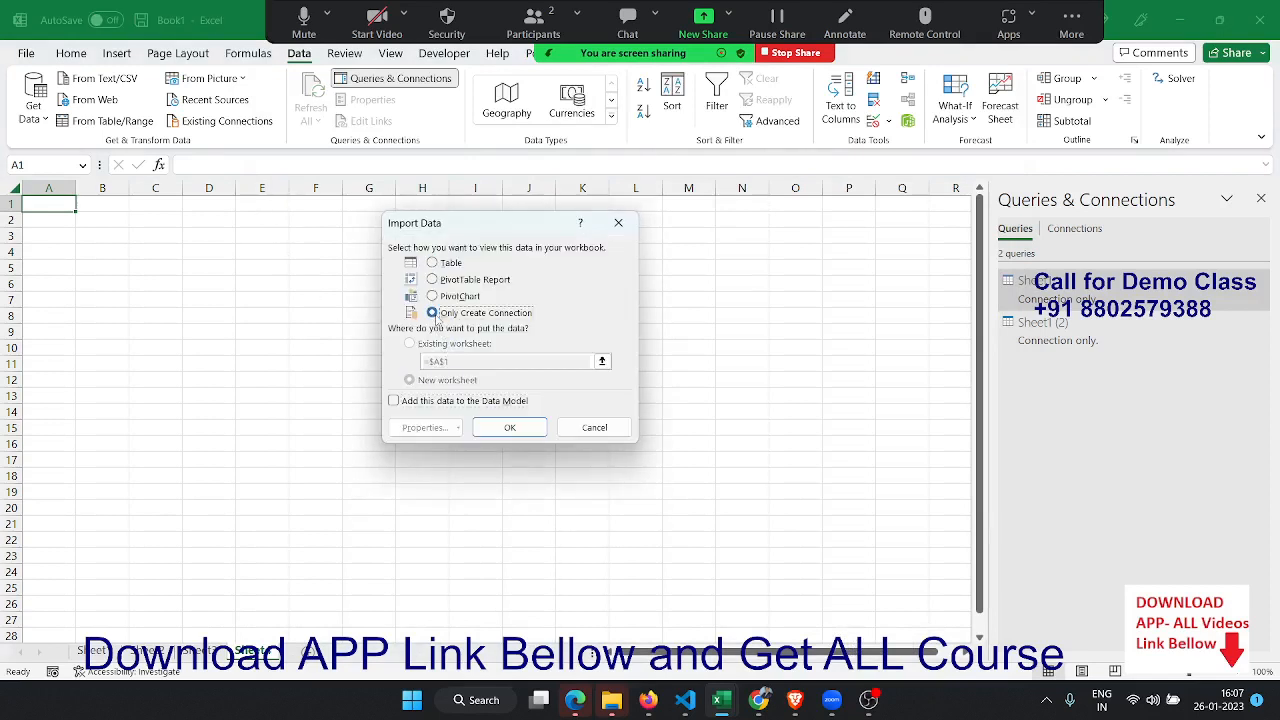
click(509, 428)
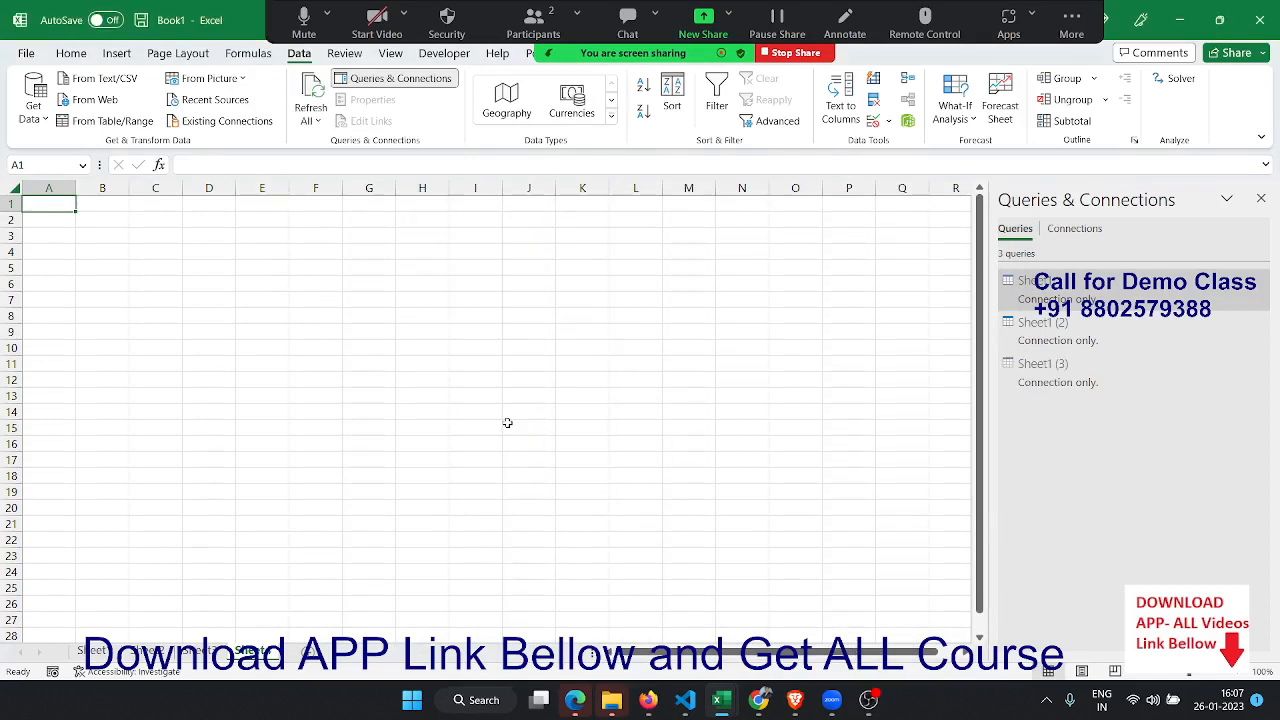
Step: Open the first query in the Power Query Editor and refresh the data preview of the Sheet1 (3) query
right_click(1022, 295)
click(1068, 343)
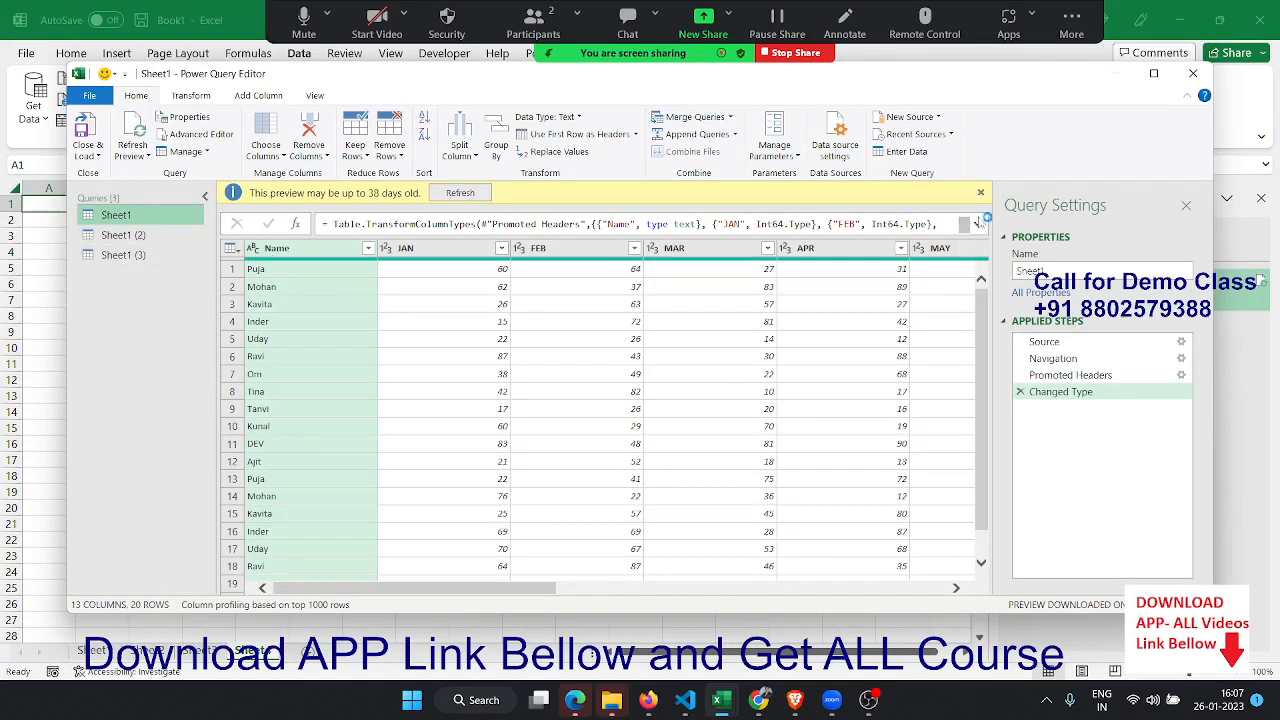
click(139, 262)
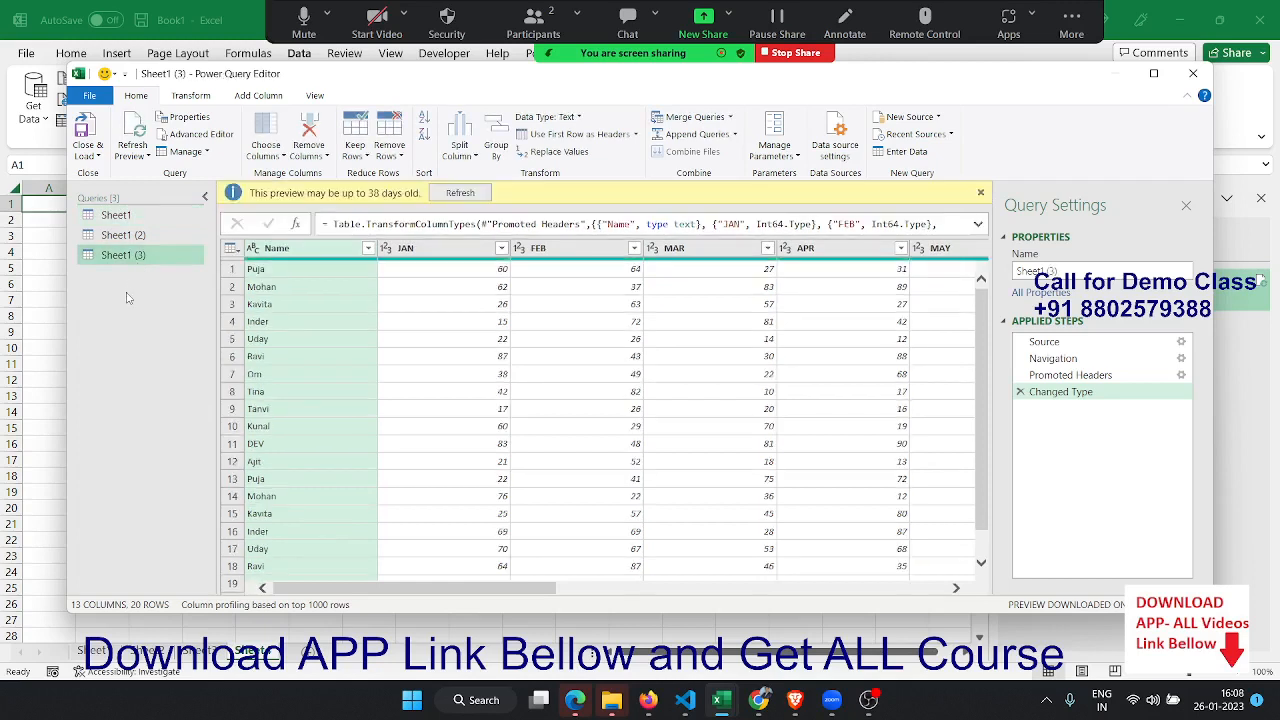
click(736, 134)
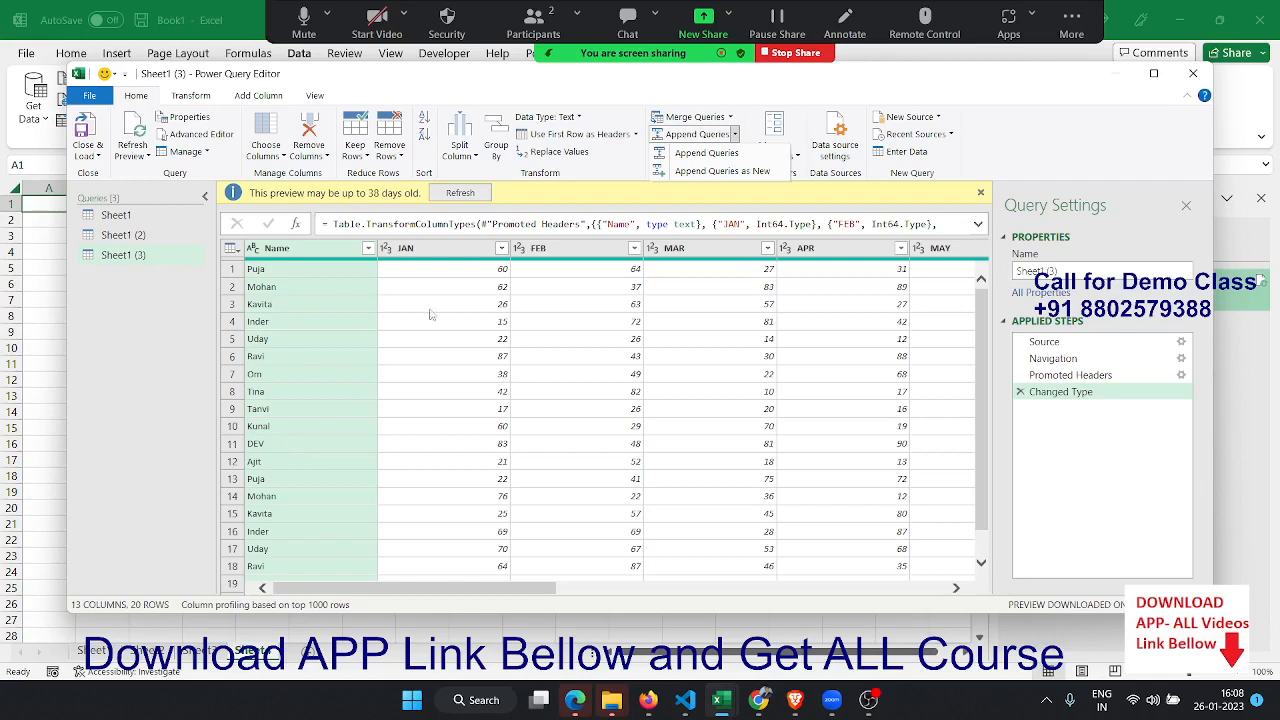
click(474, 190)
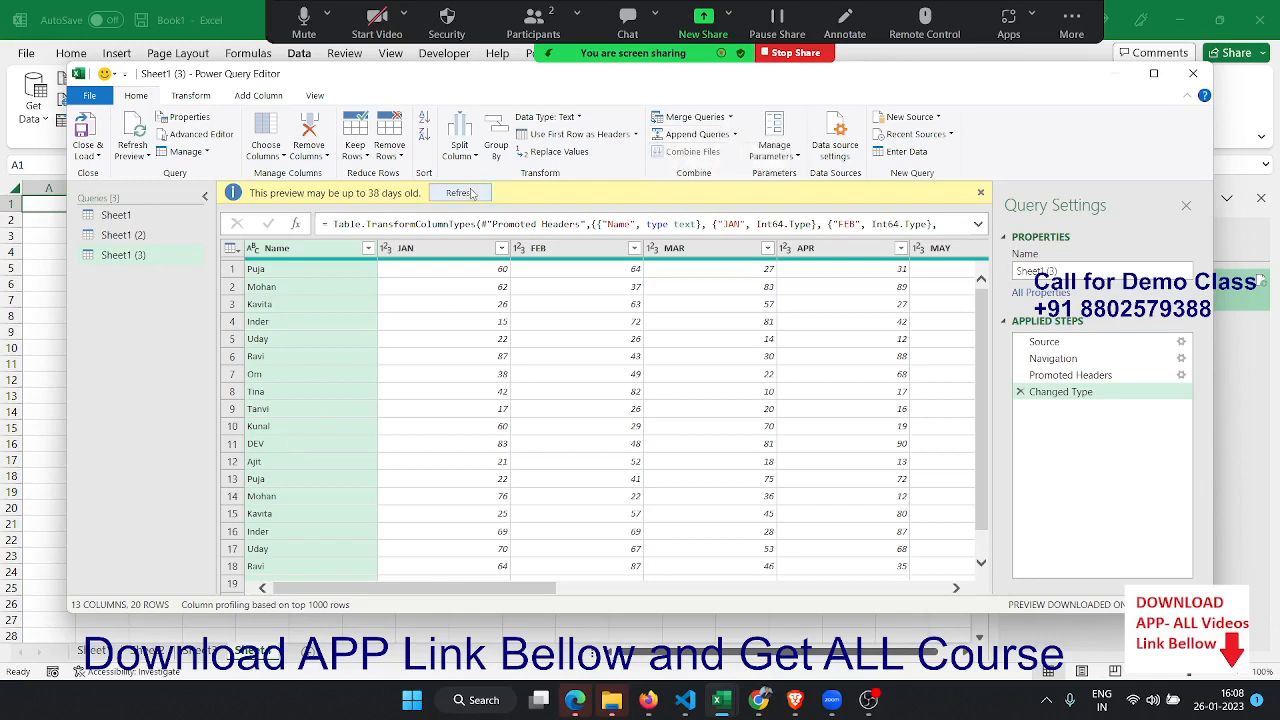
click(461, 194)
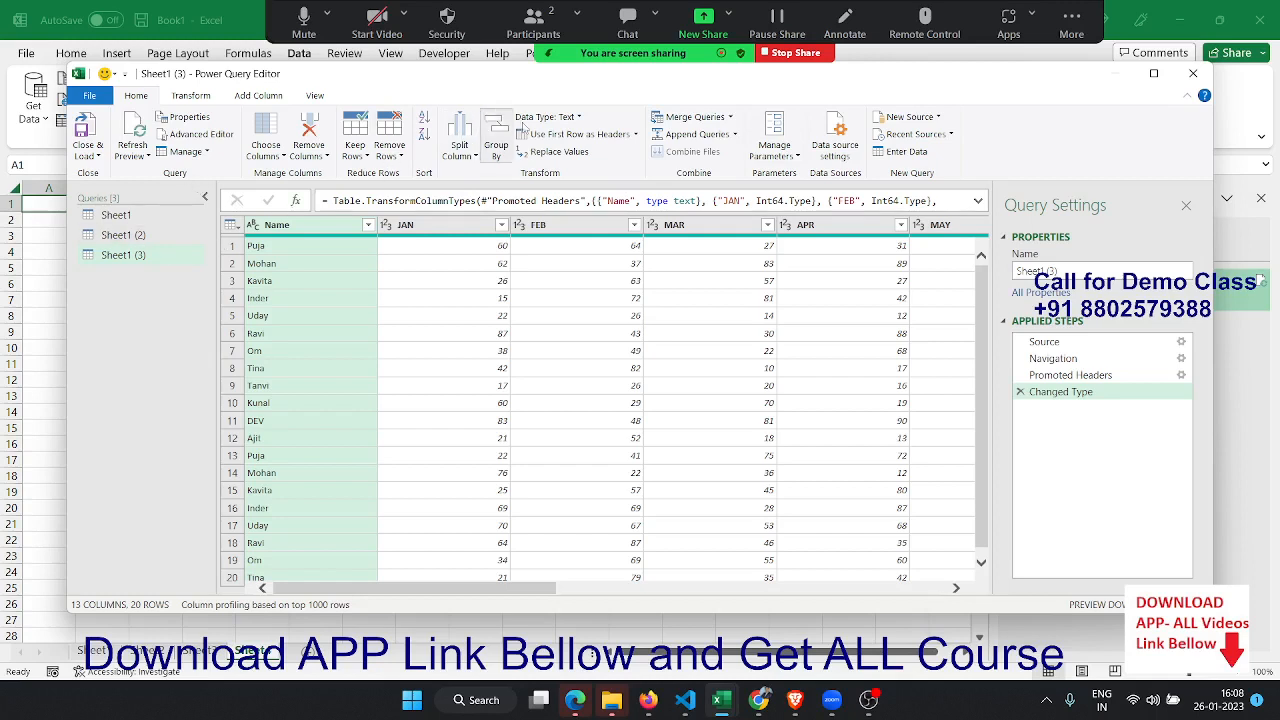
Step: Start appending three or more tables as a new query, with Sheet1 in place of Sheet1 (3) as the first table to append
click(735, 137)
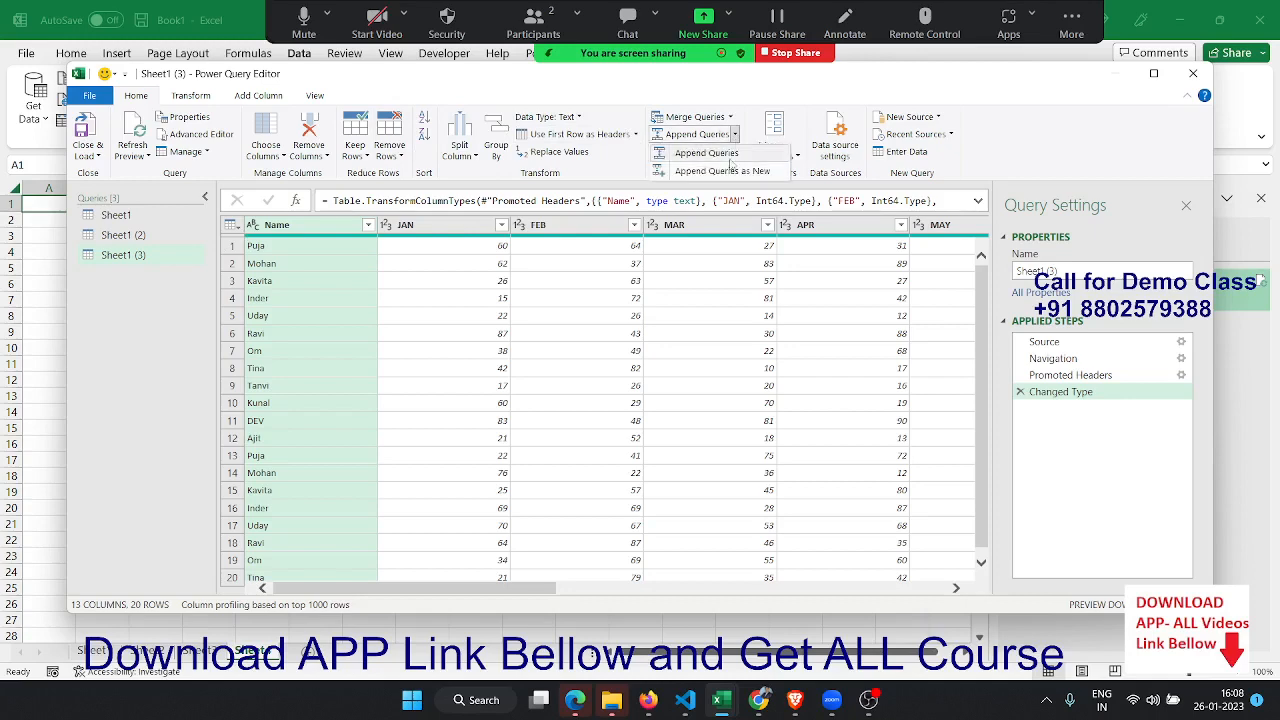
click(710, 173)
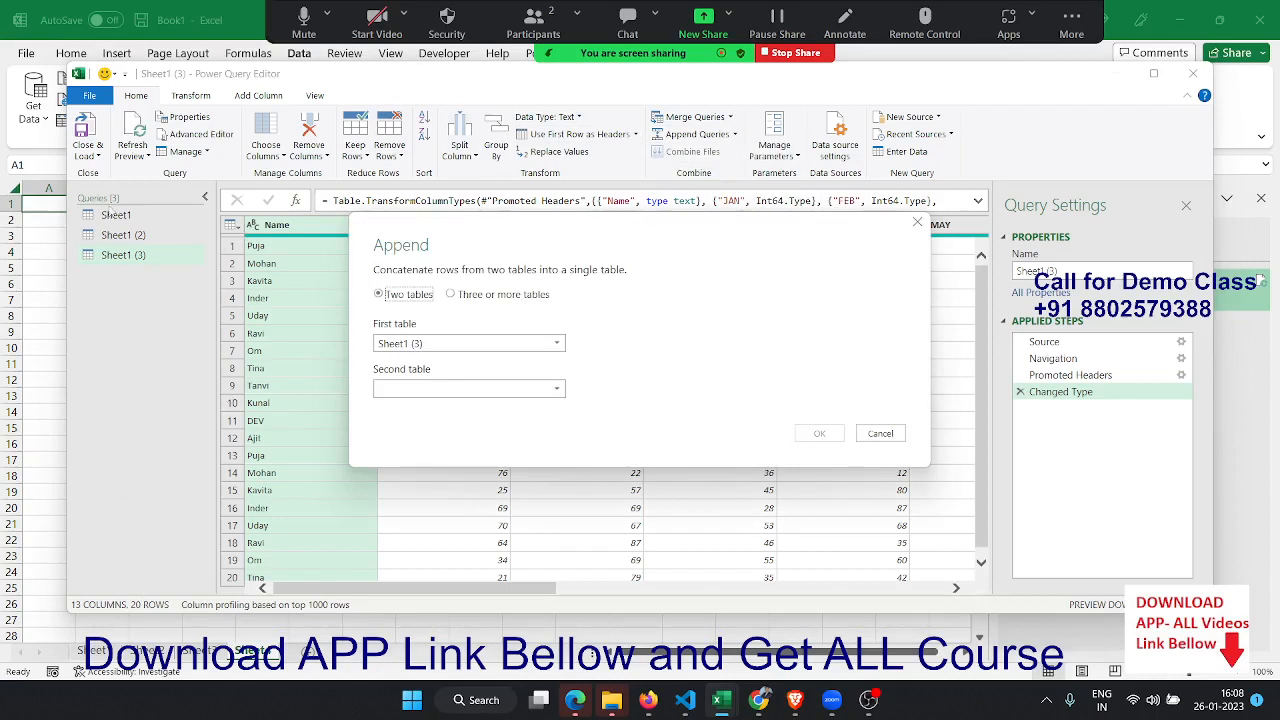
click(460, 296)
click(422, 348)
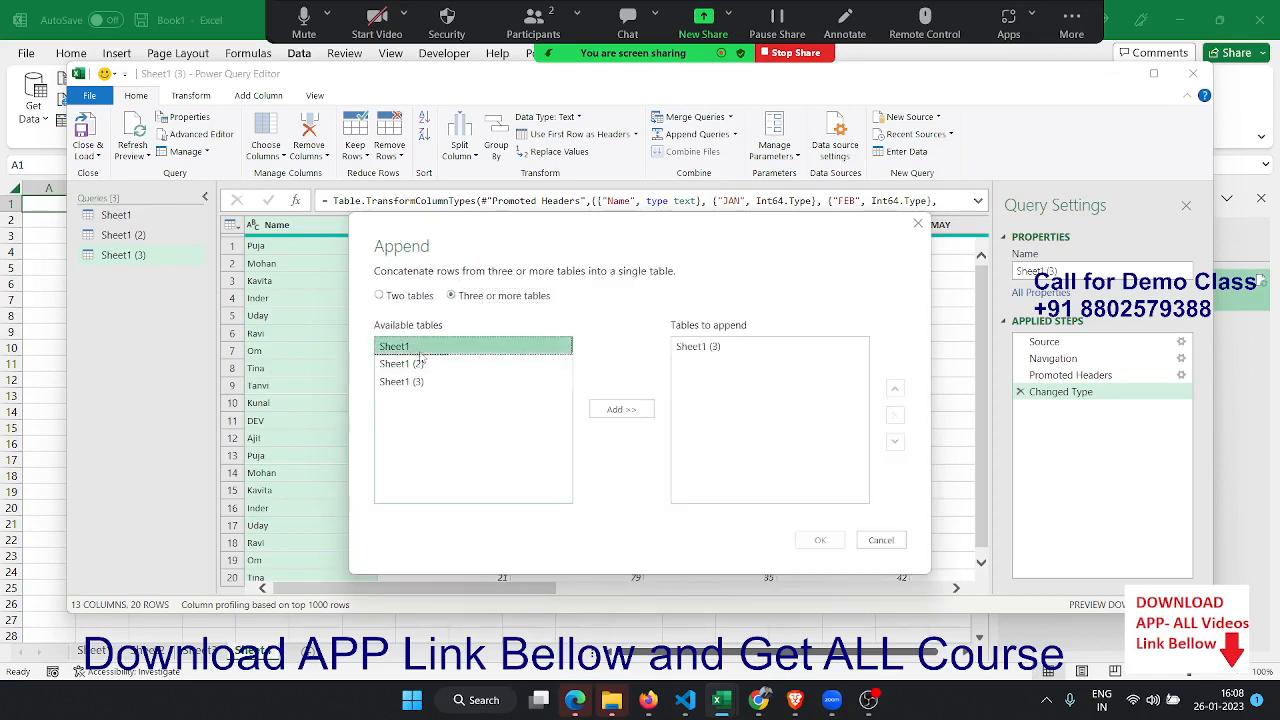
click(611, 411)
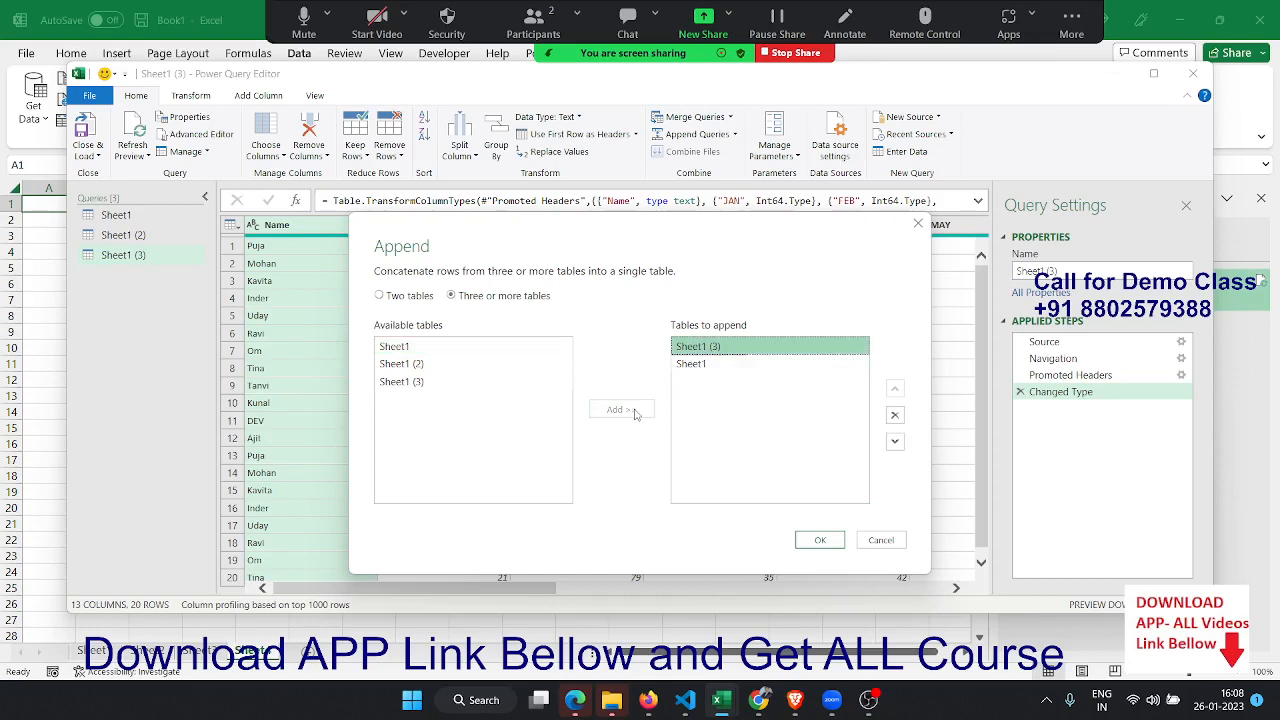
click(895, 416)
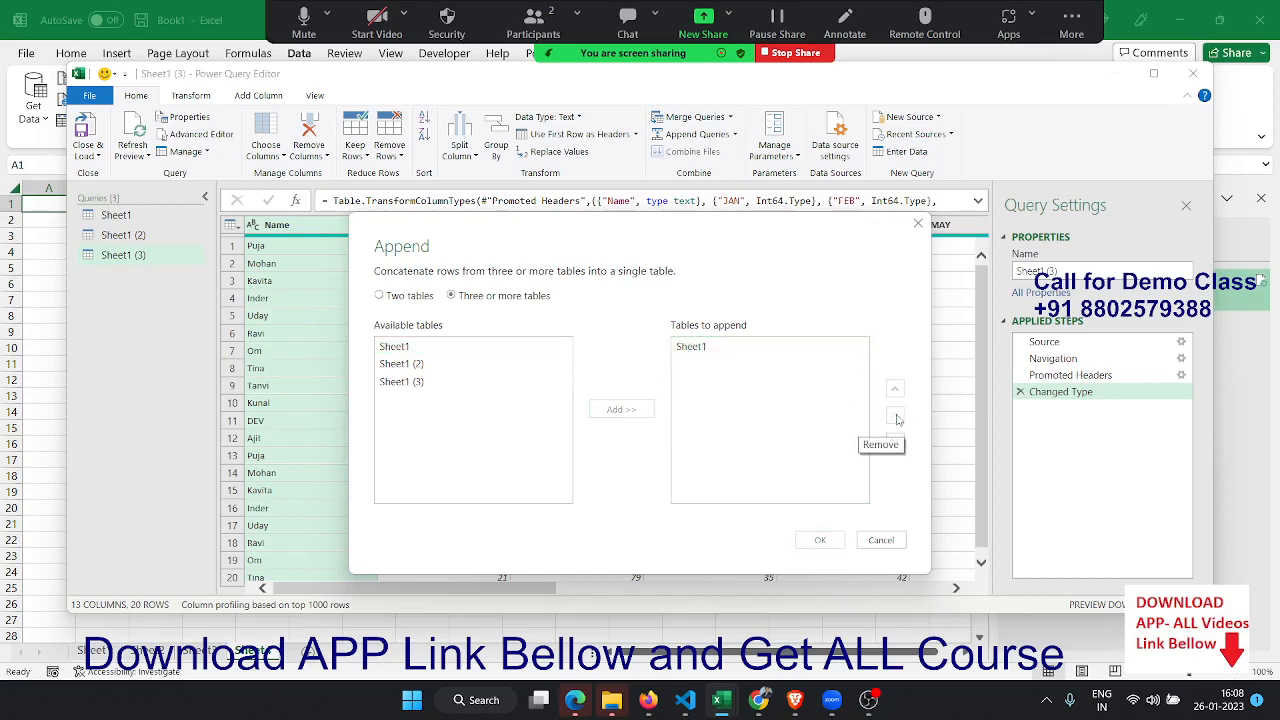
Step: Add Sheet1 (2) and Sheet1 (3) to the tables to append and create the combined query
click(402, 364)
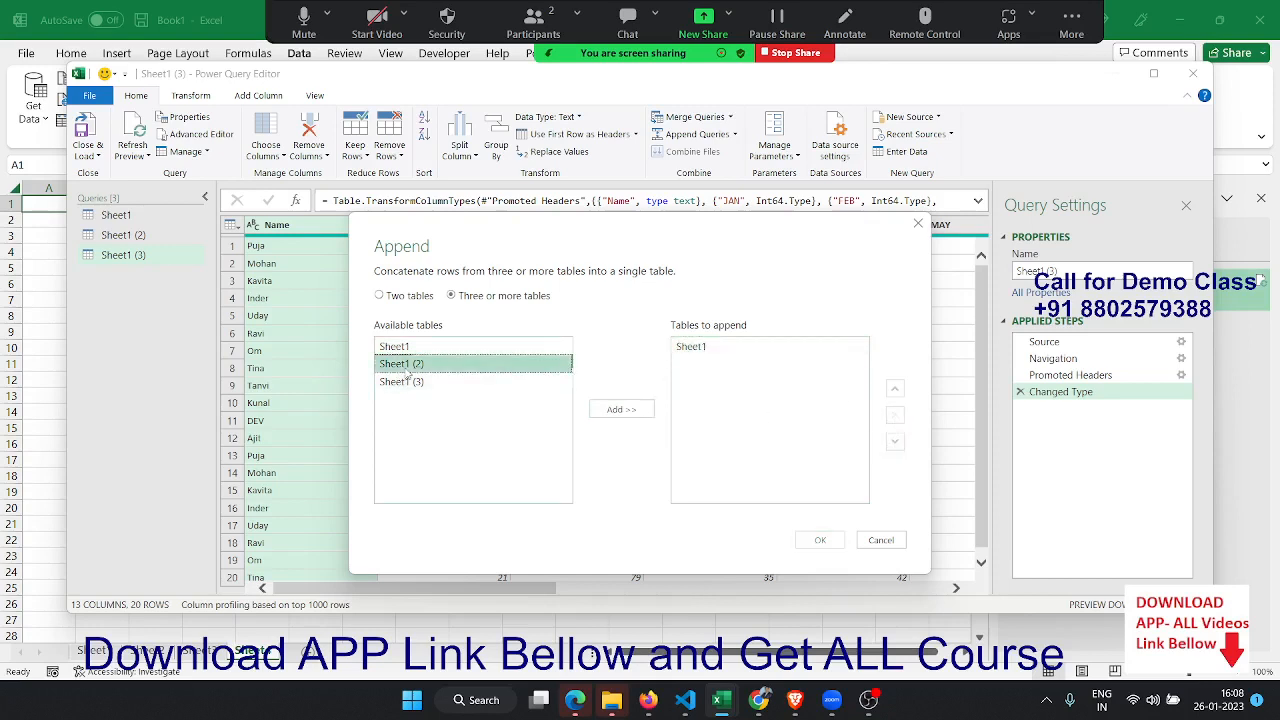
click(617, 410)
click(509, 379)
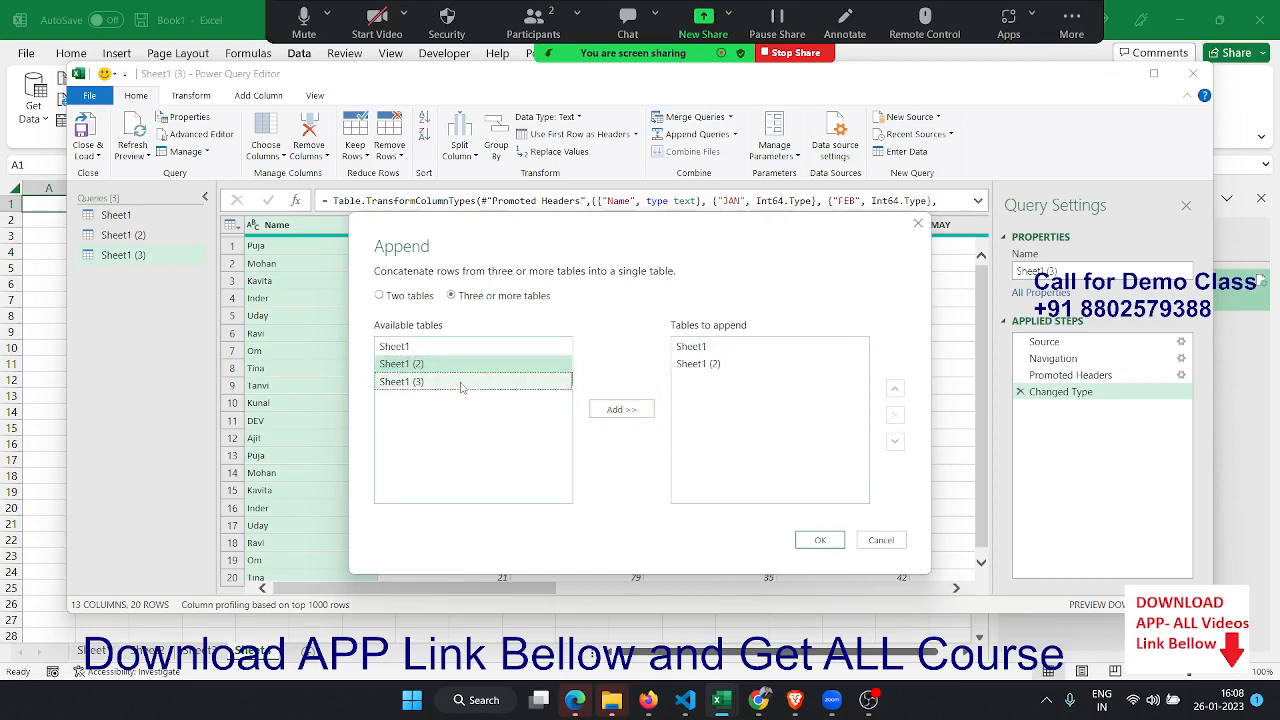
click(621, 411)
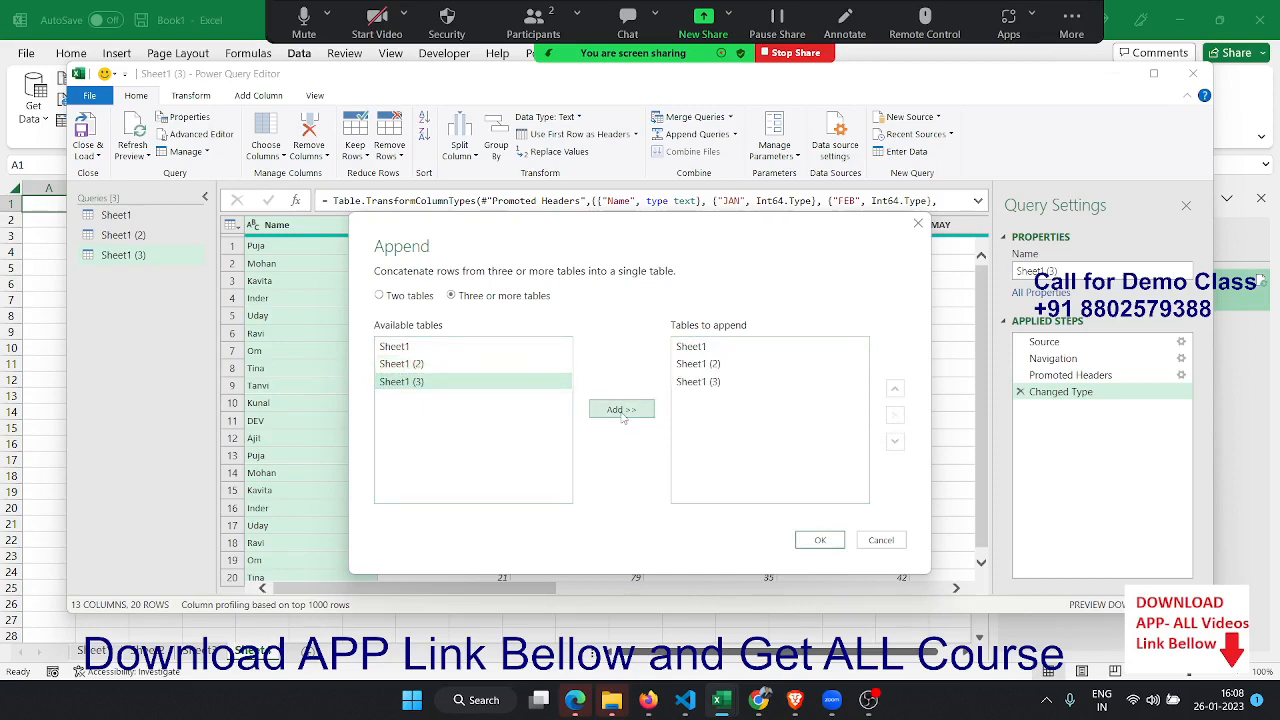
click(820, 540)
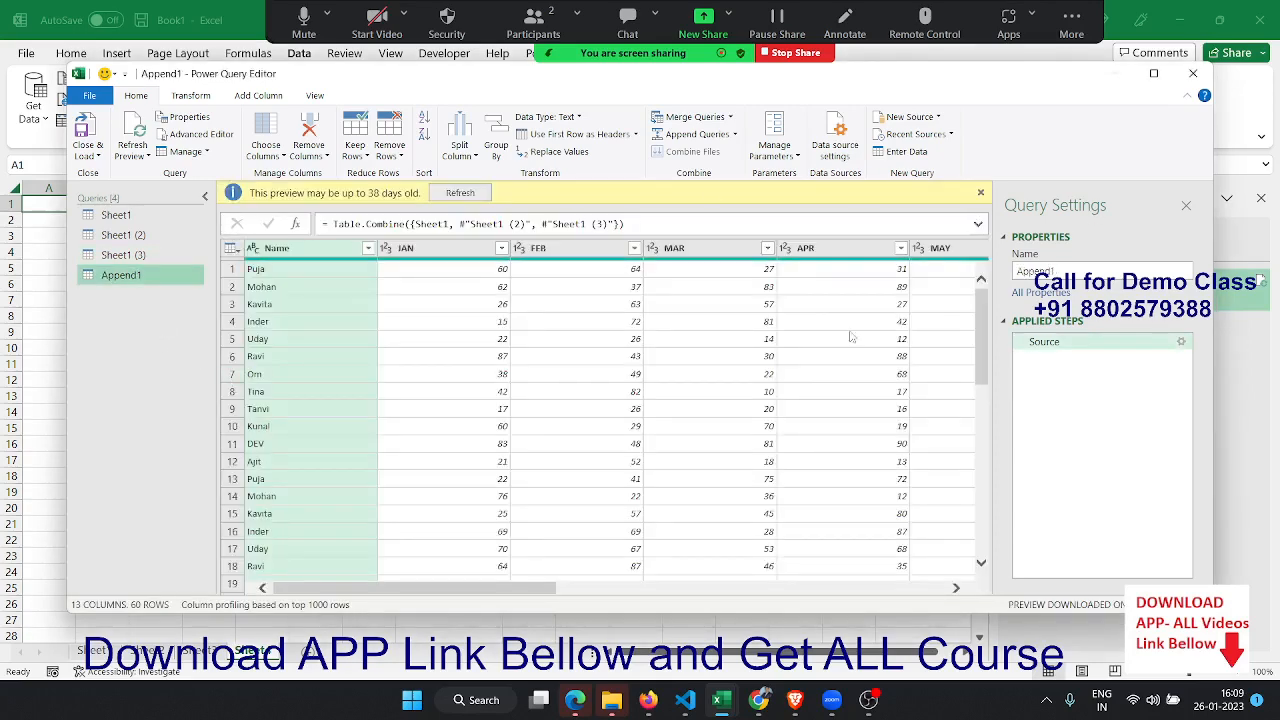
Step: Examine the combined query's rows and its Table.Combine formula, refreshing the data preview
drag(443, 582, 495, 582)
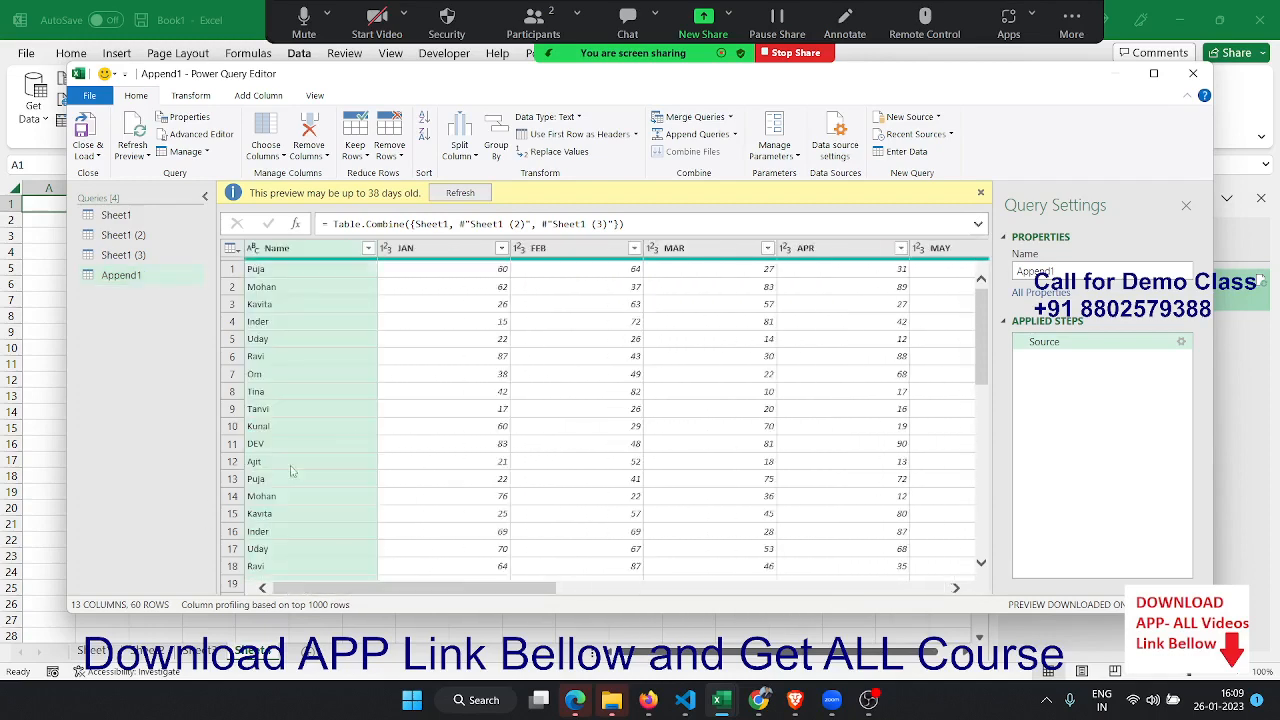
scroll(500, 410, down, 12)
scroll(497, 415, down, 2)
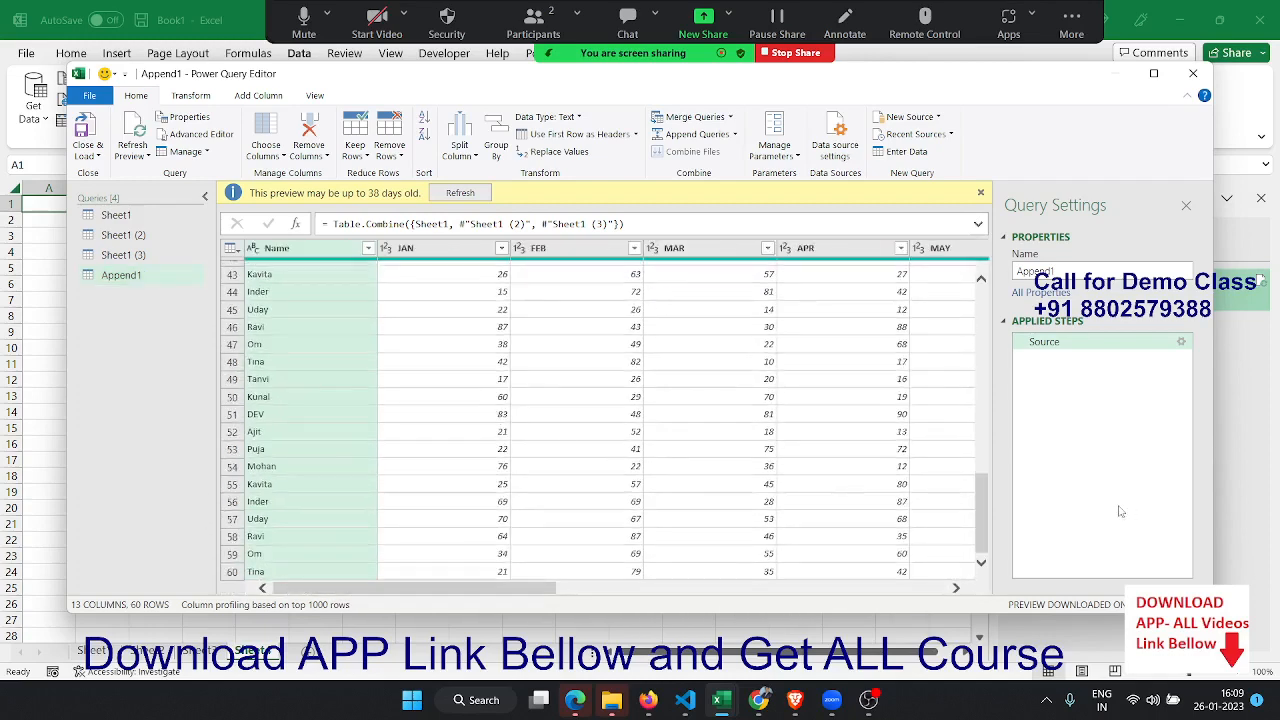
click(466, 194)
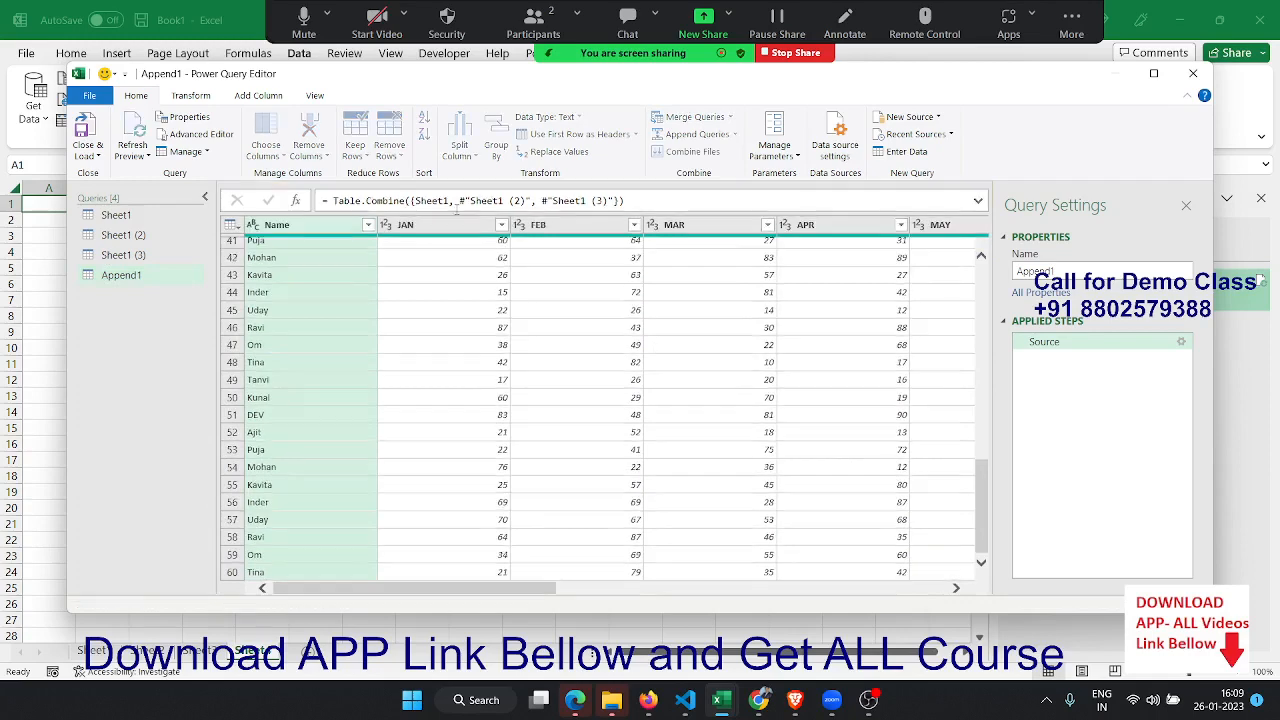
drag(645, 201, 322, 201)
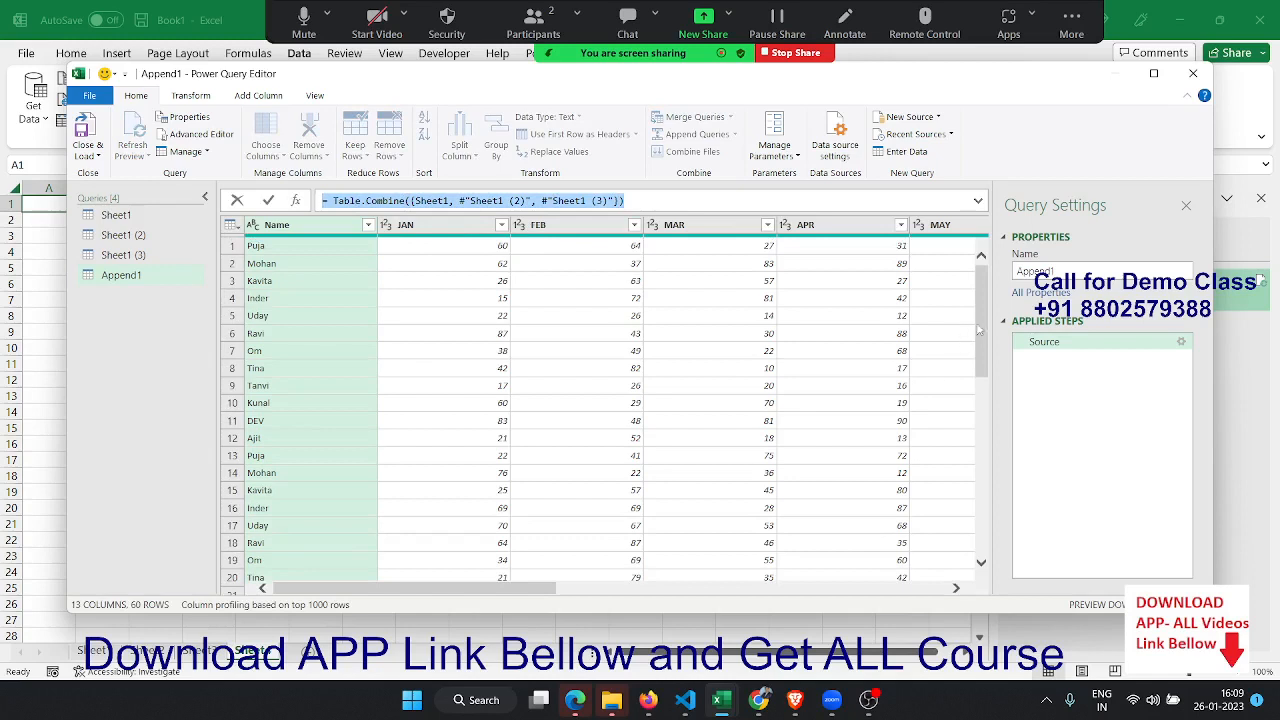
click(1004, 363)
Step: Rename the combined query as ALLData
right_click(150, 279)
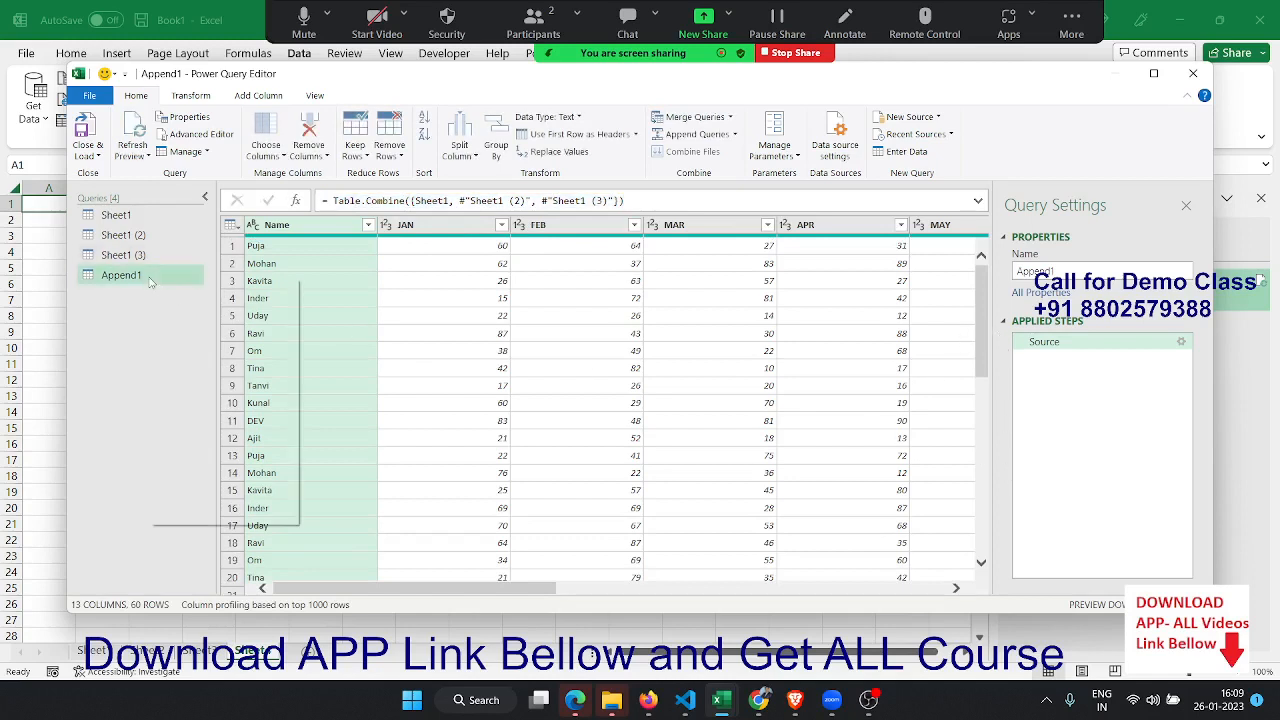
click(194, 342)
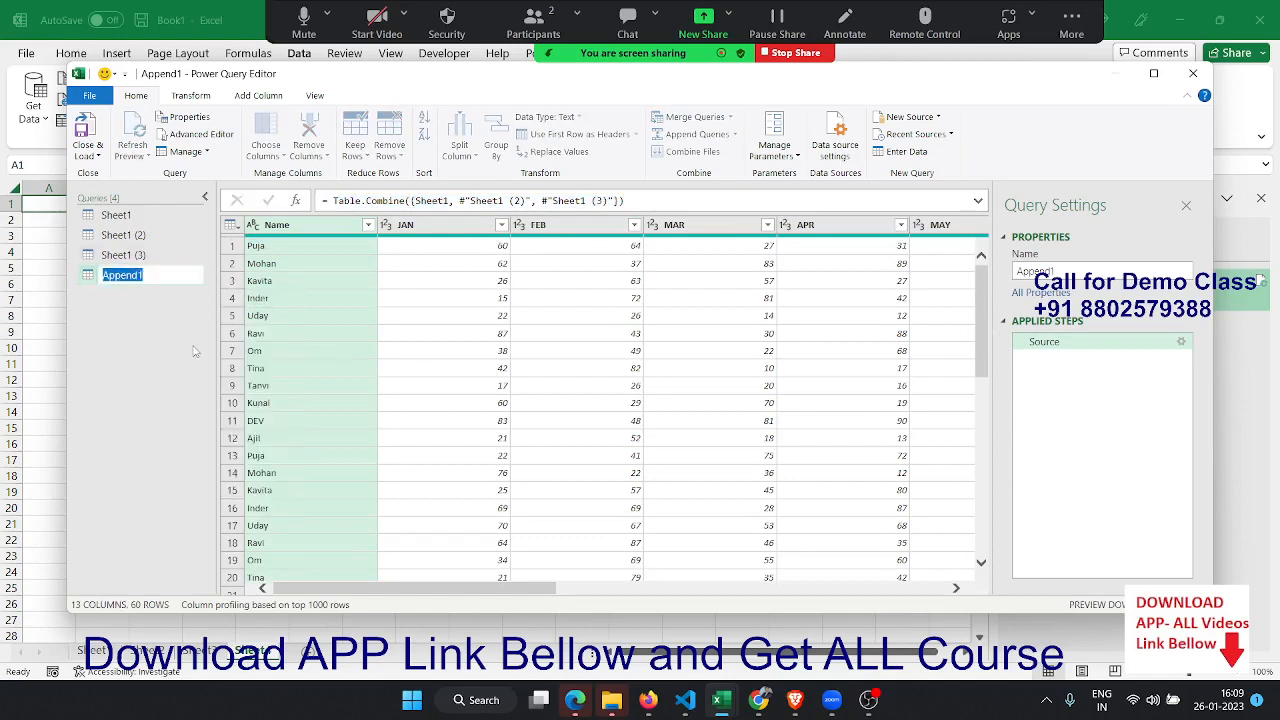
text(ALLData)
key(Return)
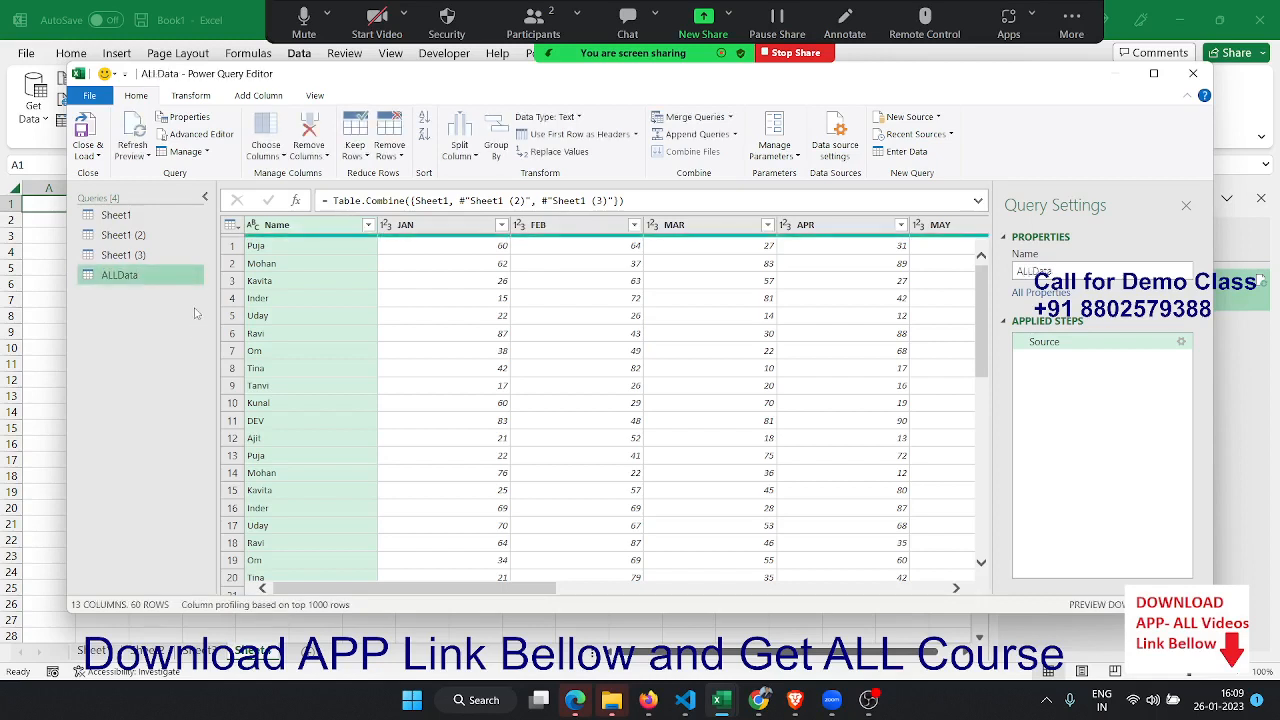
Step: Load the ALLData query as a table into the existing worksheet at cell A1 and look through the loaded rows
click(87, 156)
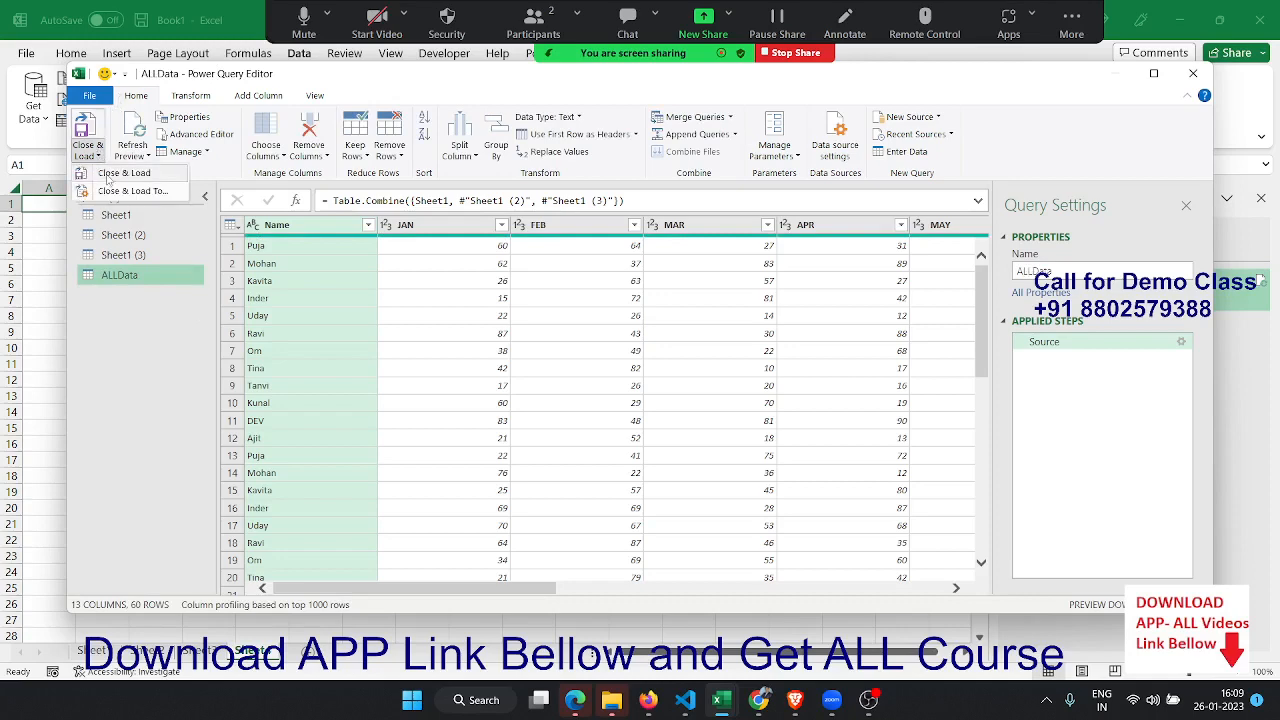
click(140, 276)
click(87, 156)
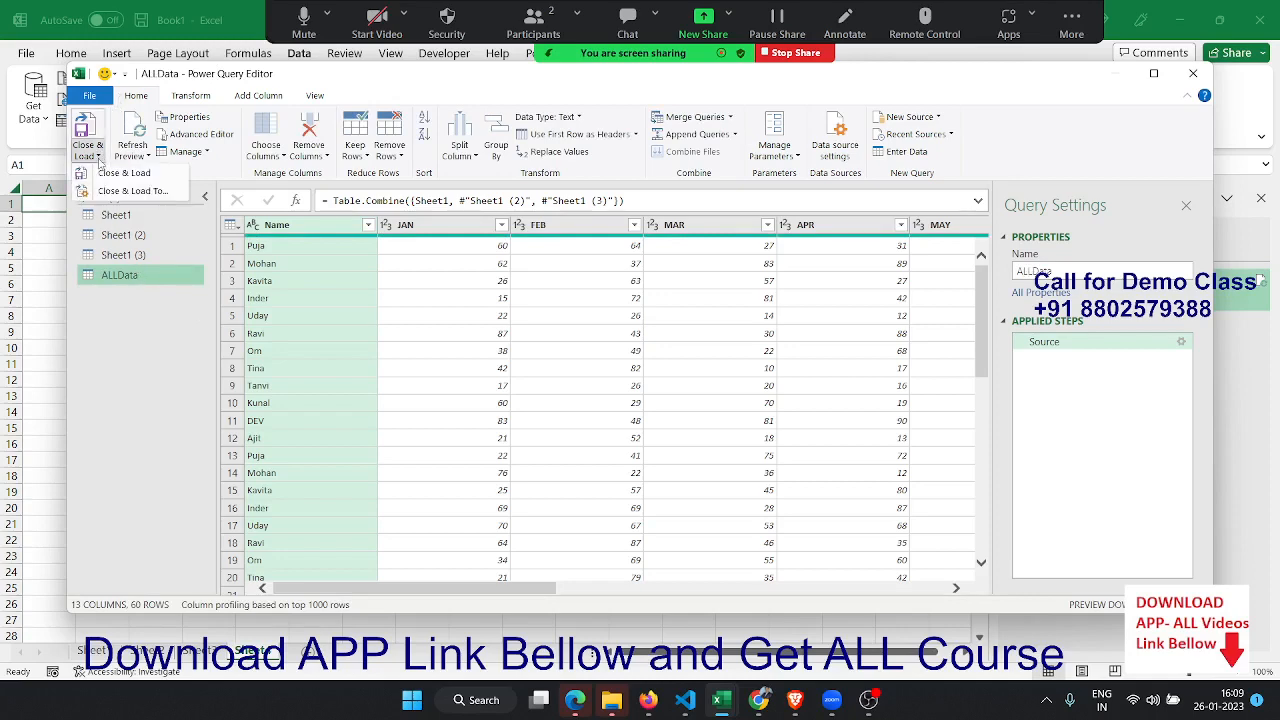
click(115, 193)
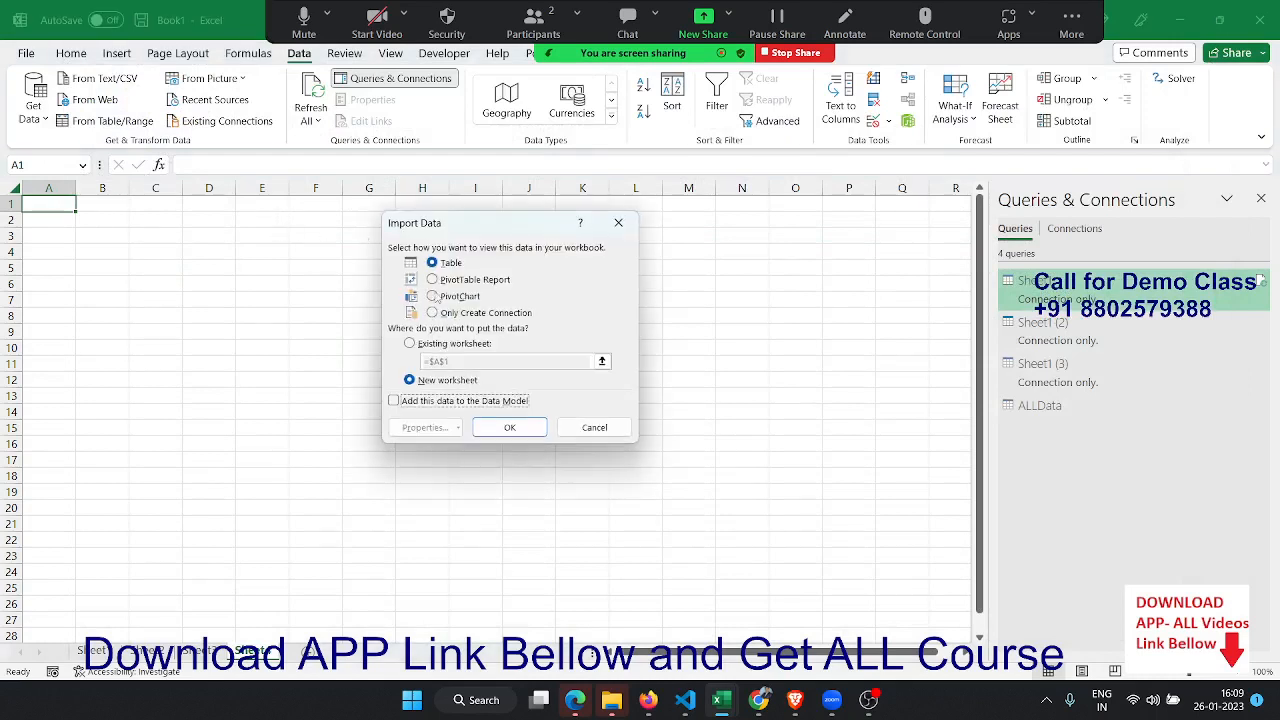
click(465, 343)
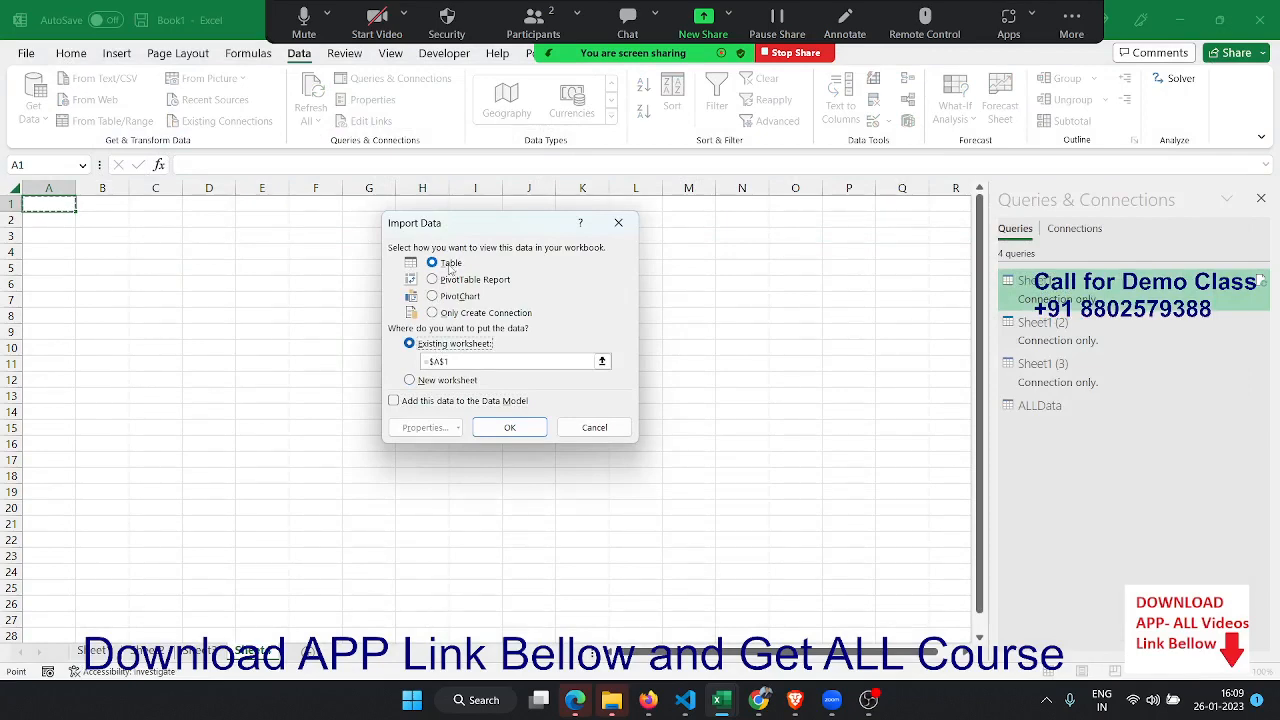
click(509, 427)
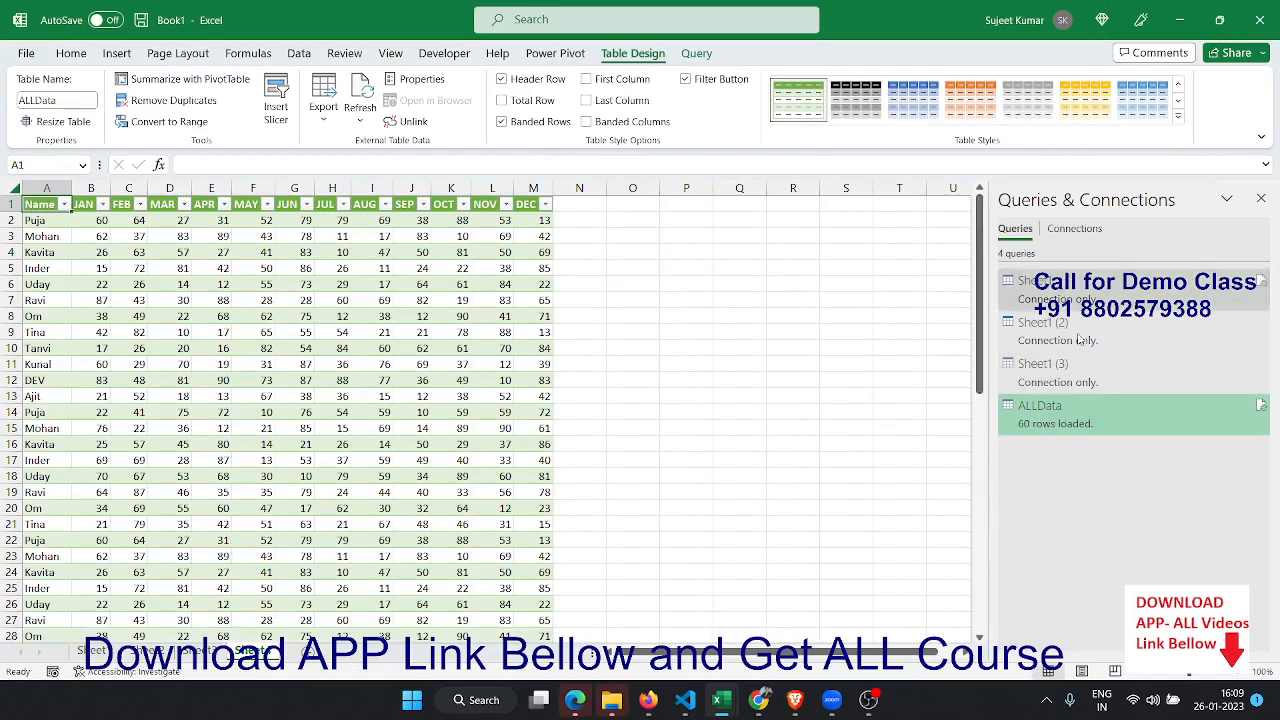
mouse_move(1076, 381)
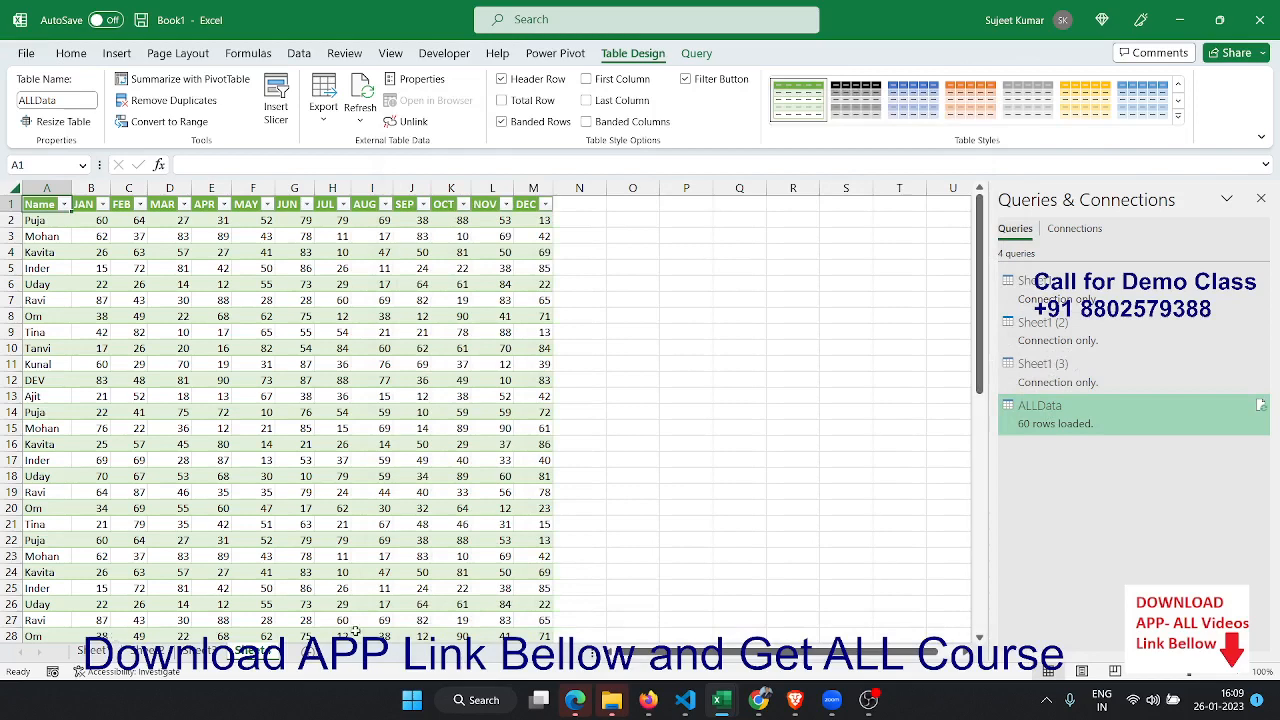
scroll(285, 449, down, 18)
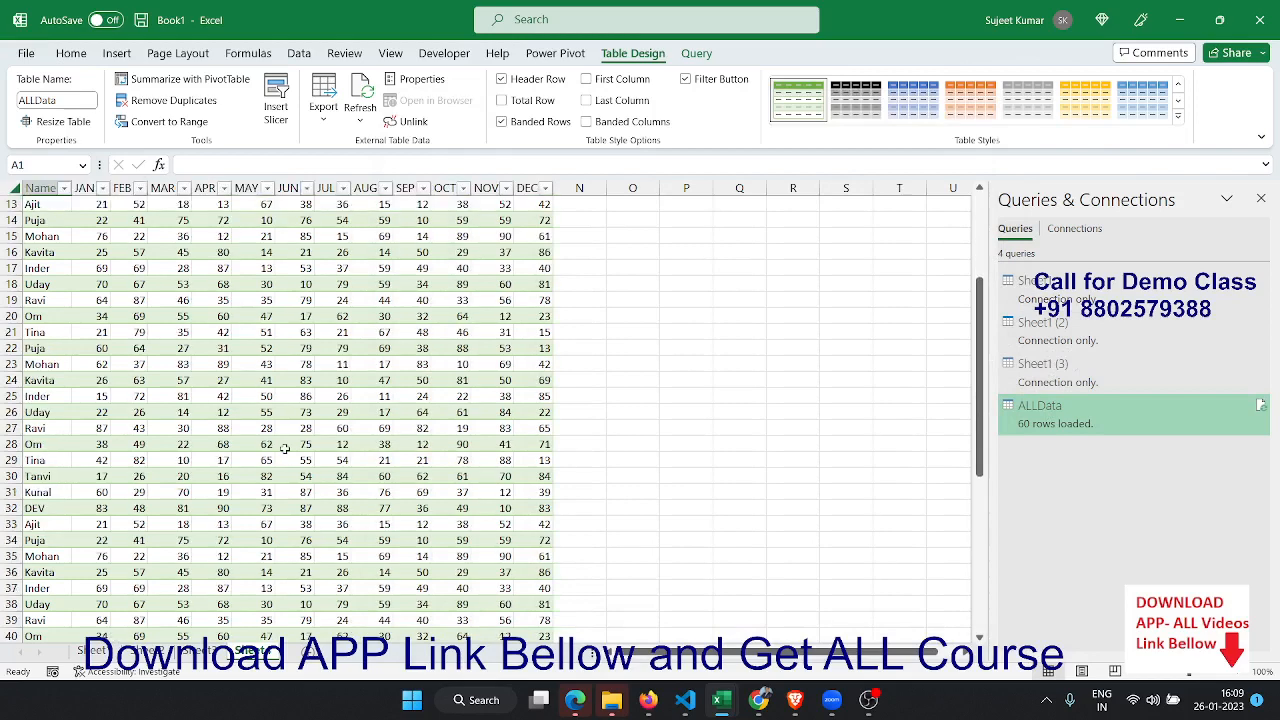
scroll(285, 449, up, 18)
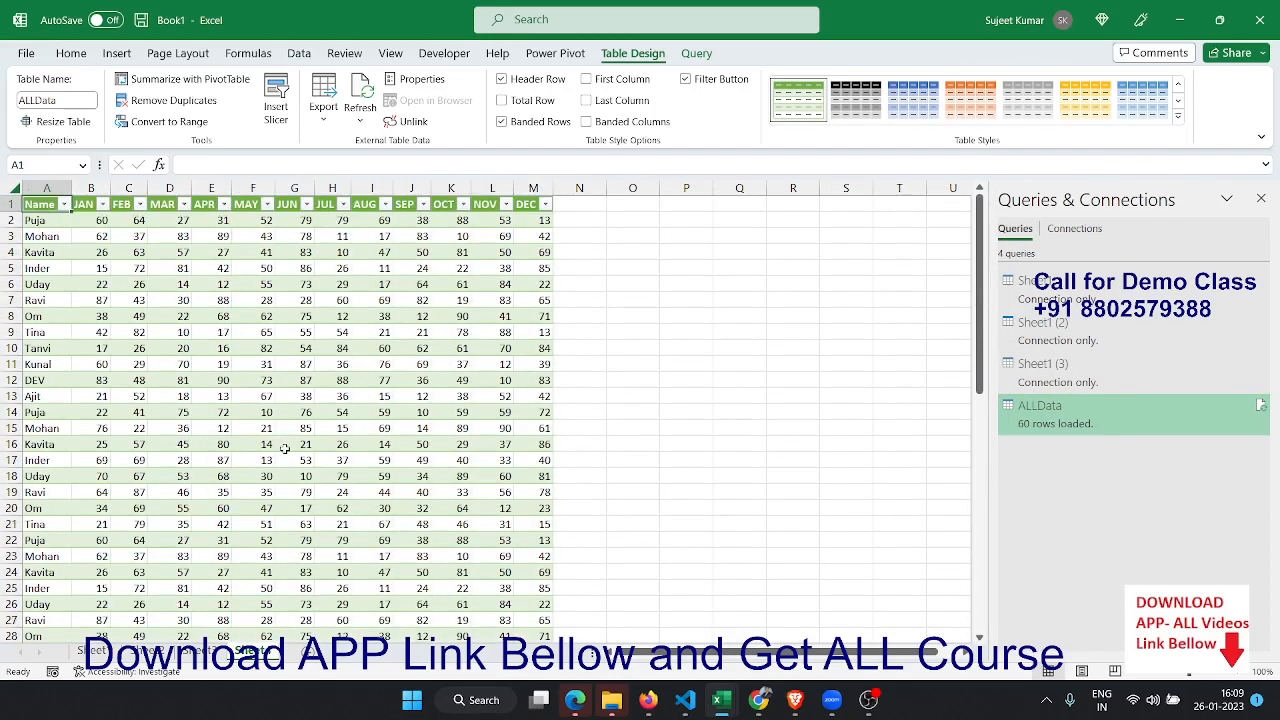
Step: Add a blank worksheet to the workbook, and open the Day - 20 Power Pivot workbook from the APP_Rec (D:) drive
click(305, 650)
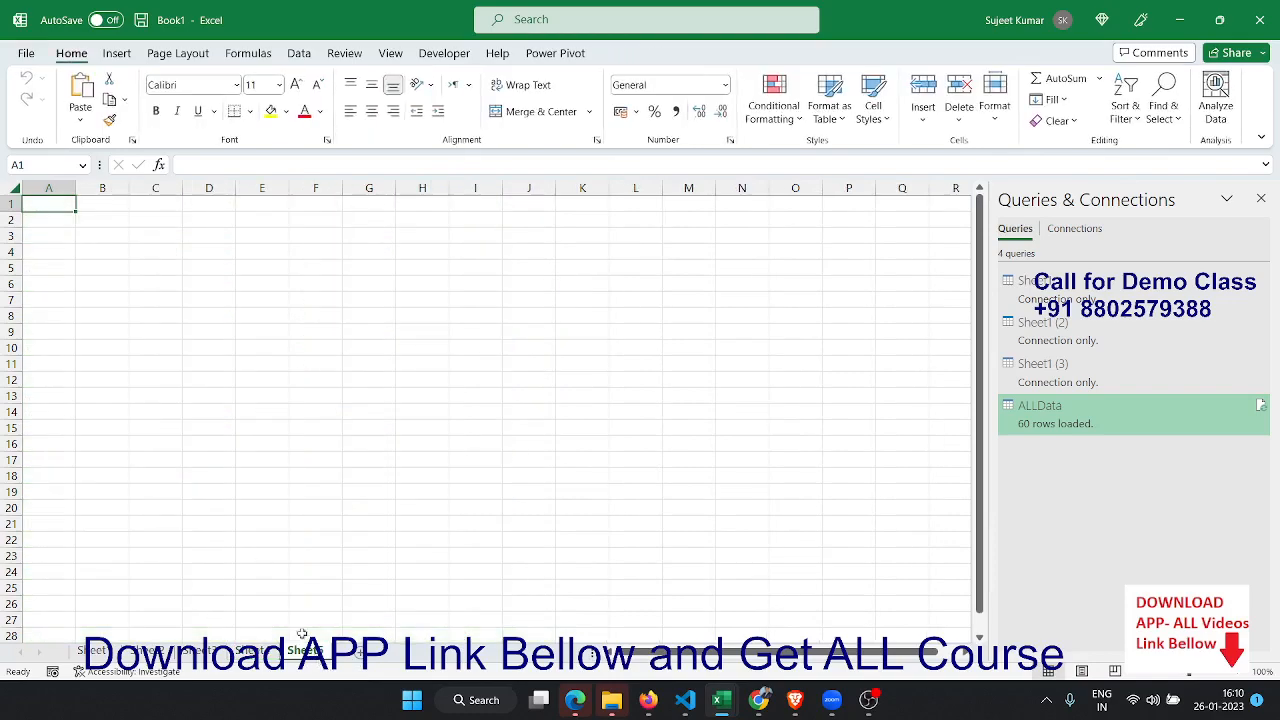
click(30, 56)
click(52, 165)
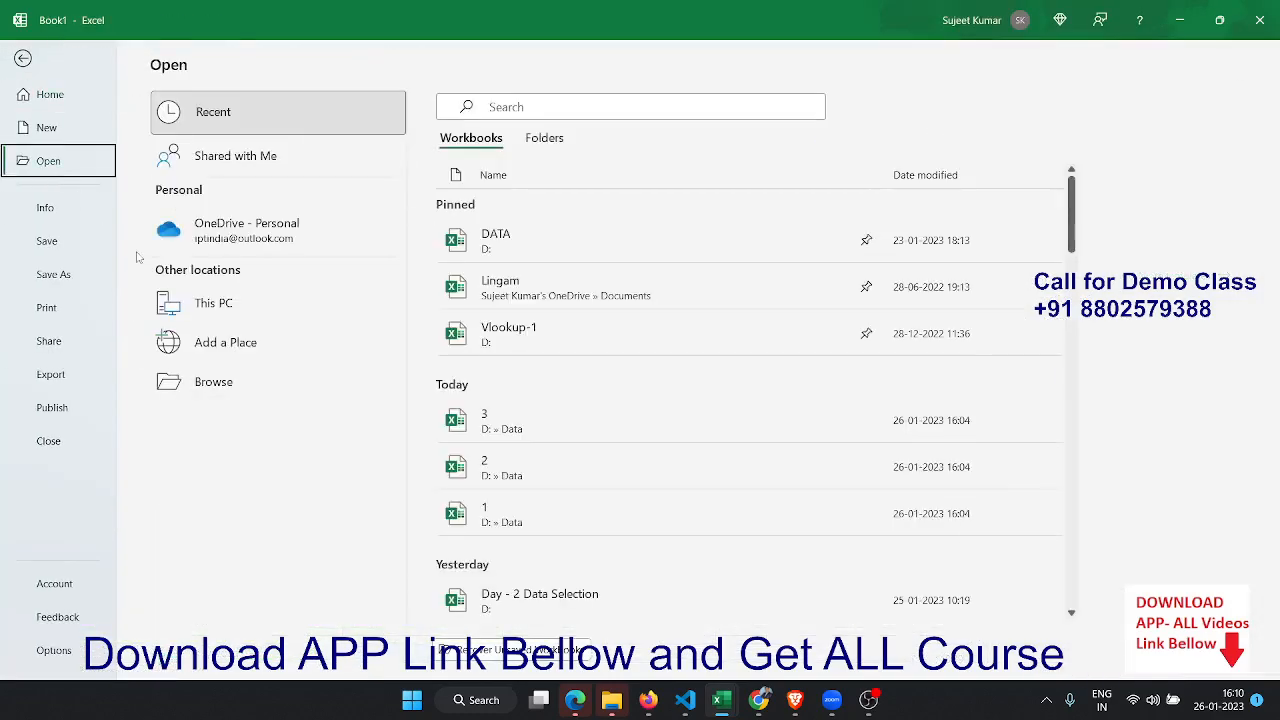
click(200, 382)
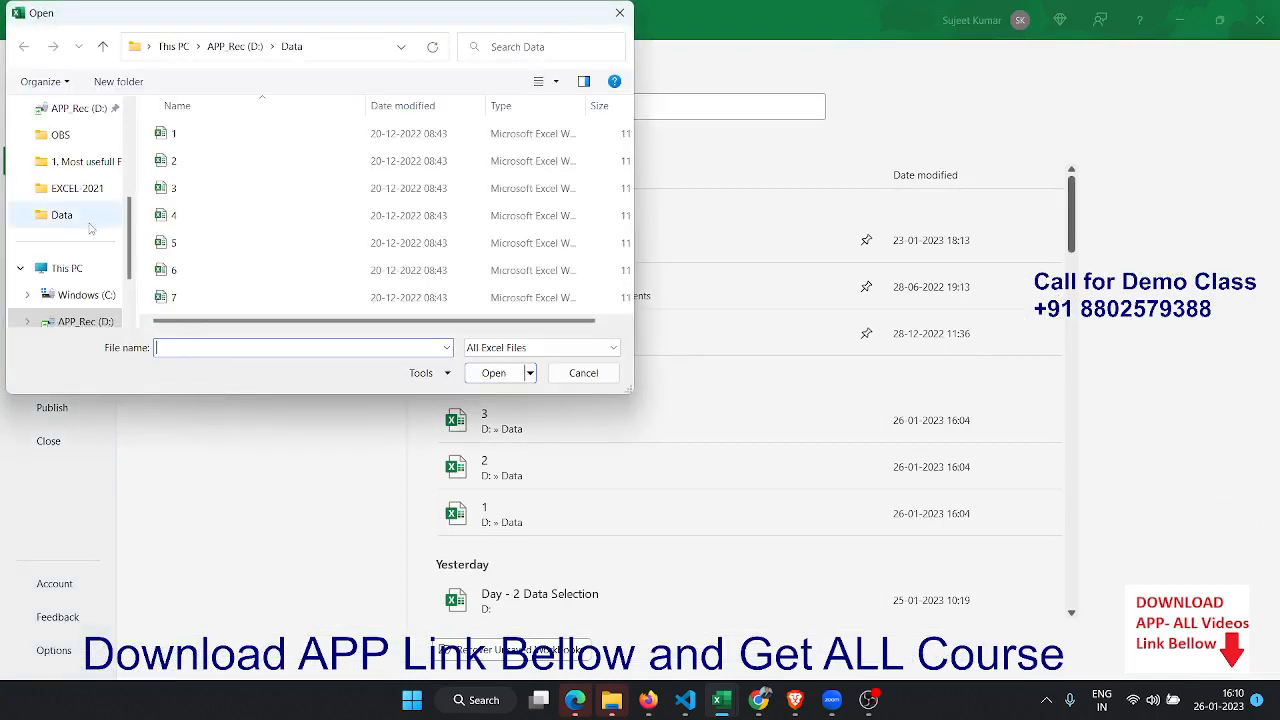
click(250, 47)
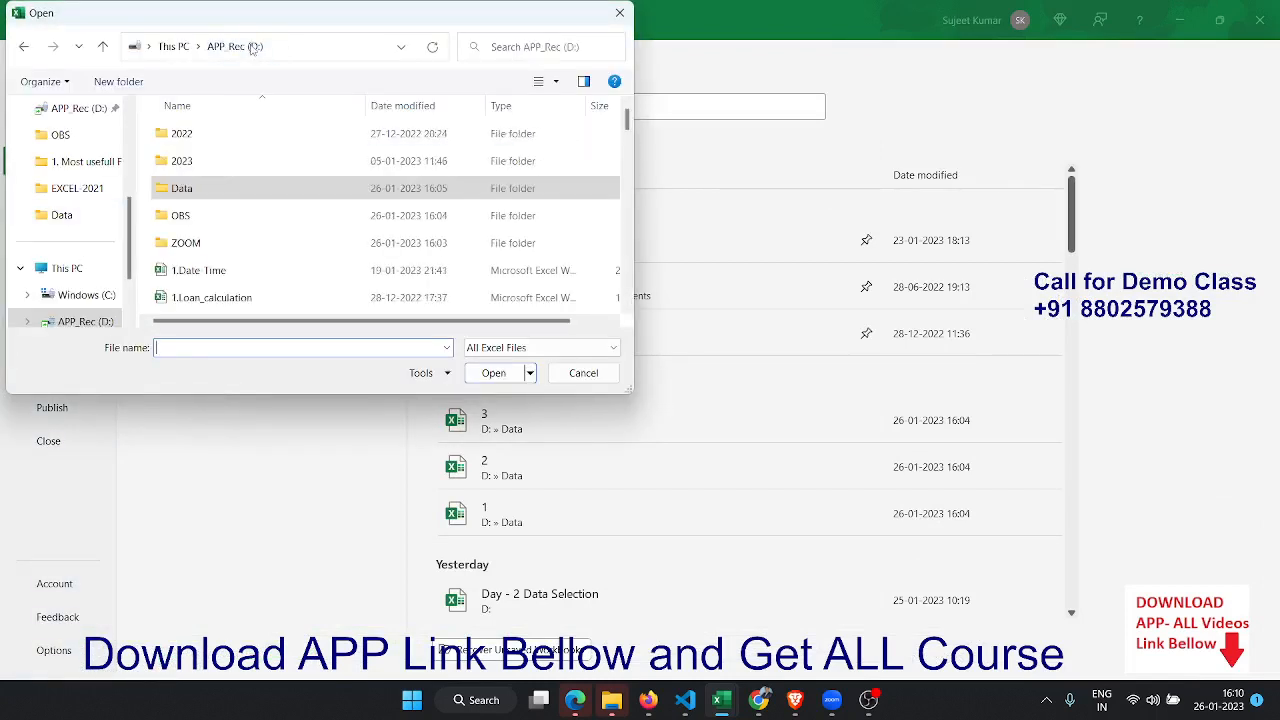
scroll(228, 258, down, 5)
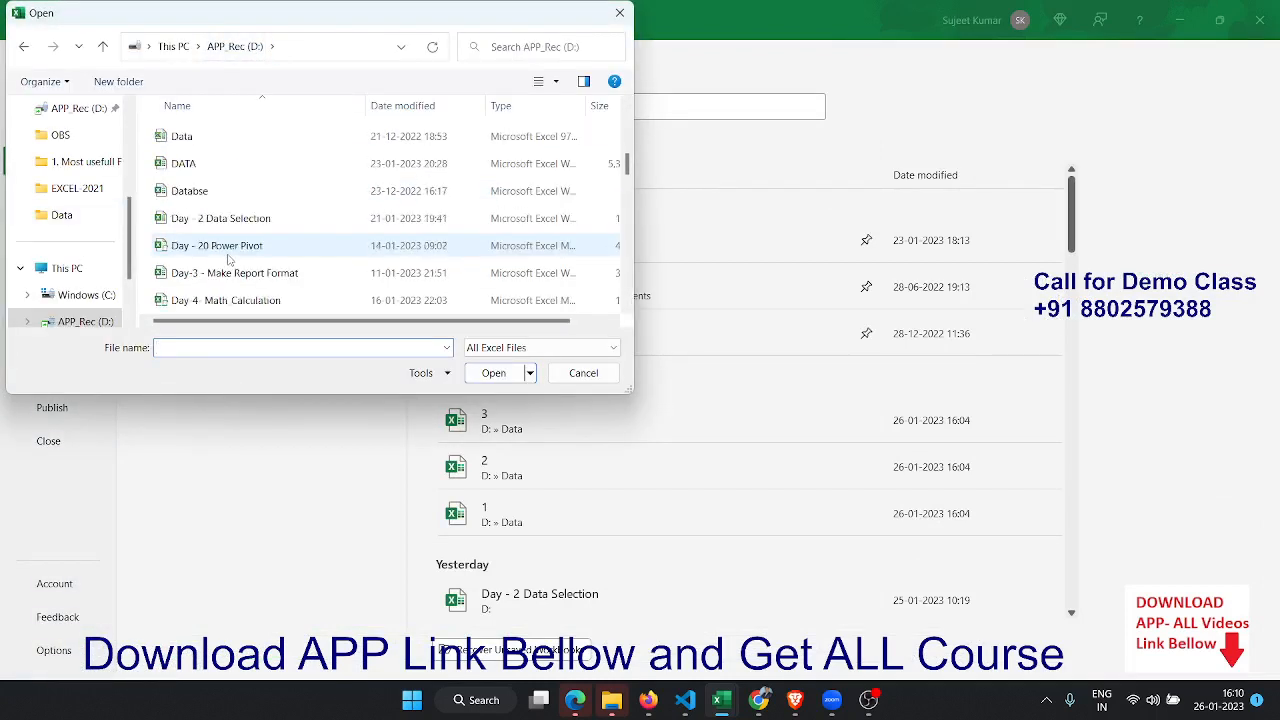
click(229, 256)
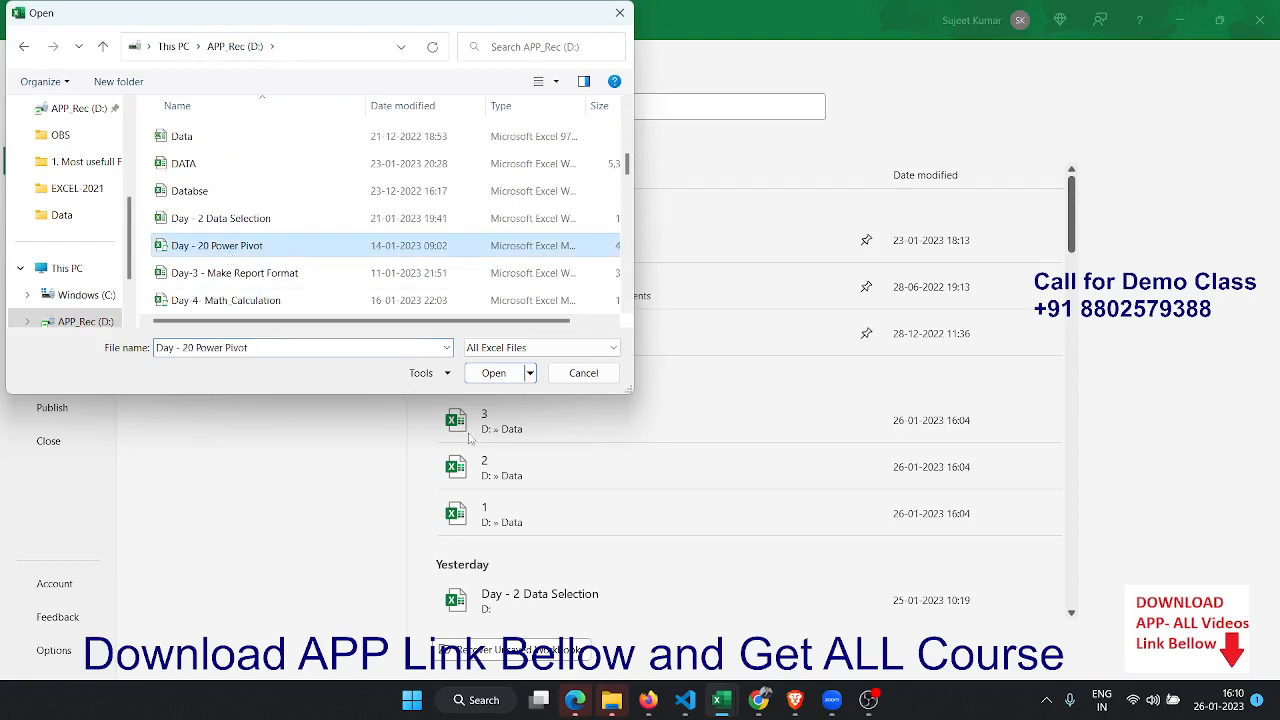
click(490, 373)
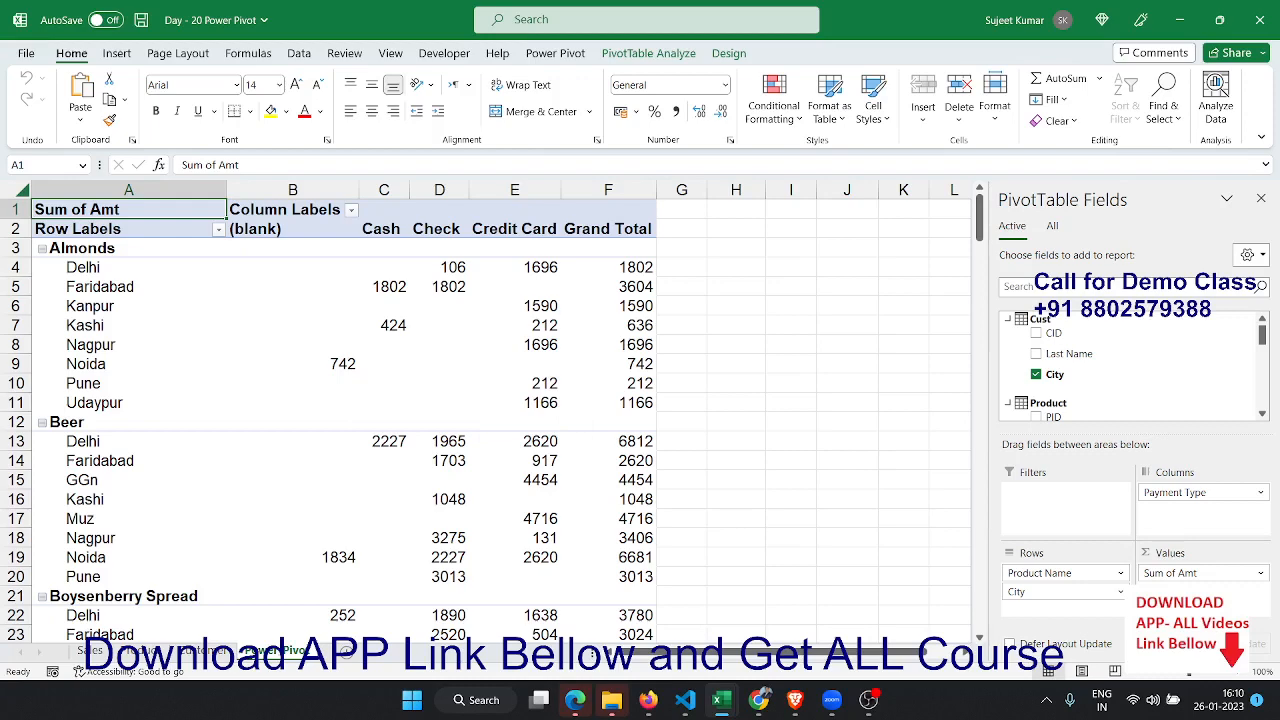
Step: Look over the data on the Sales, Product and Customer sheets
click(92, 651)
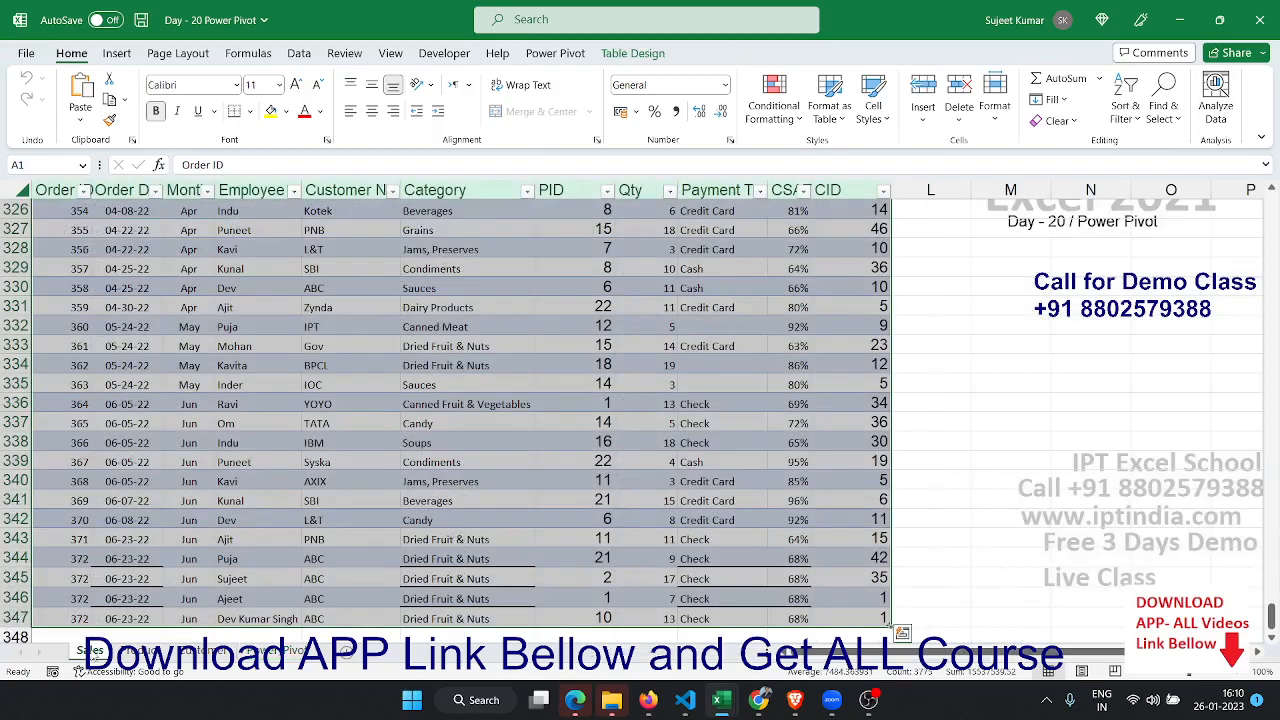
click(136, 651)
click(201, 651)
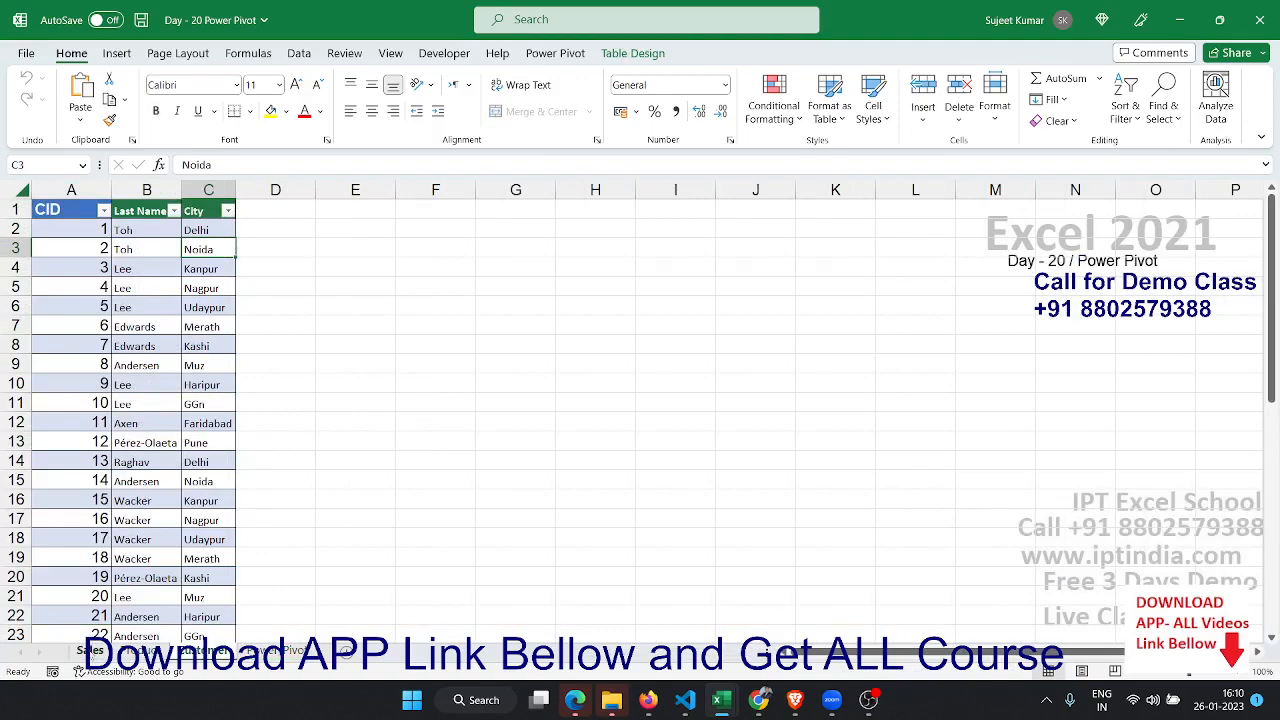
click(92, 651)
click(138, 358)
scroll(175, 358, up, 6)
scroll(175, 358, up, 6)
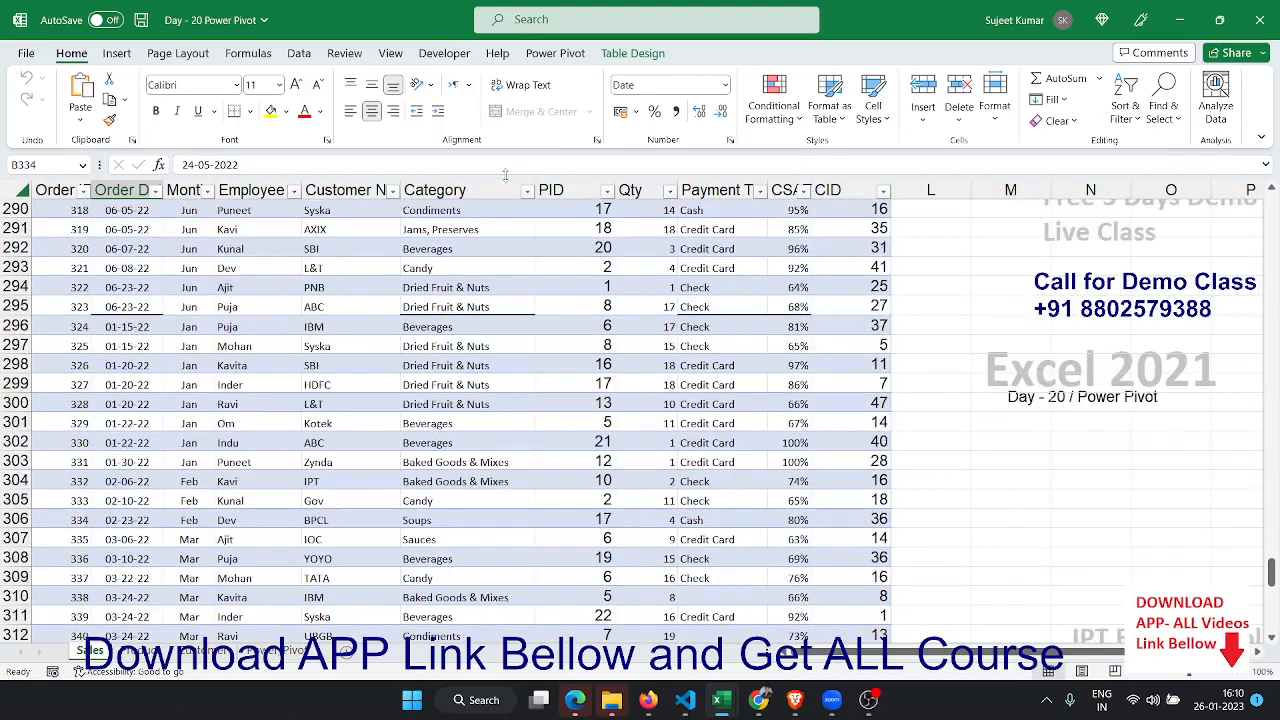
Step: Examine the PID and CID columns in Sales and the matching key columns on the Product and Customer sheets
click(606, 178)
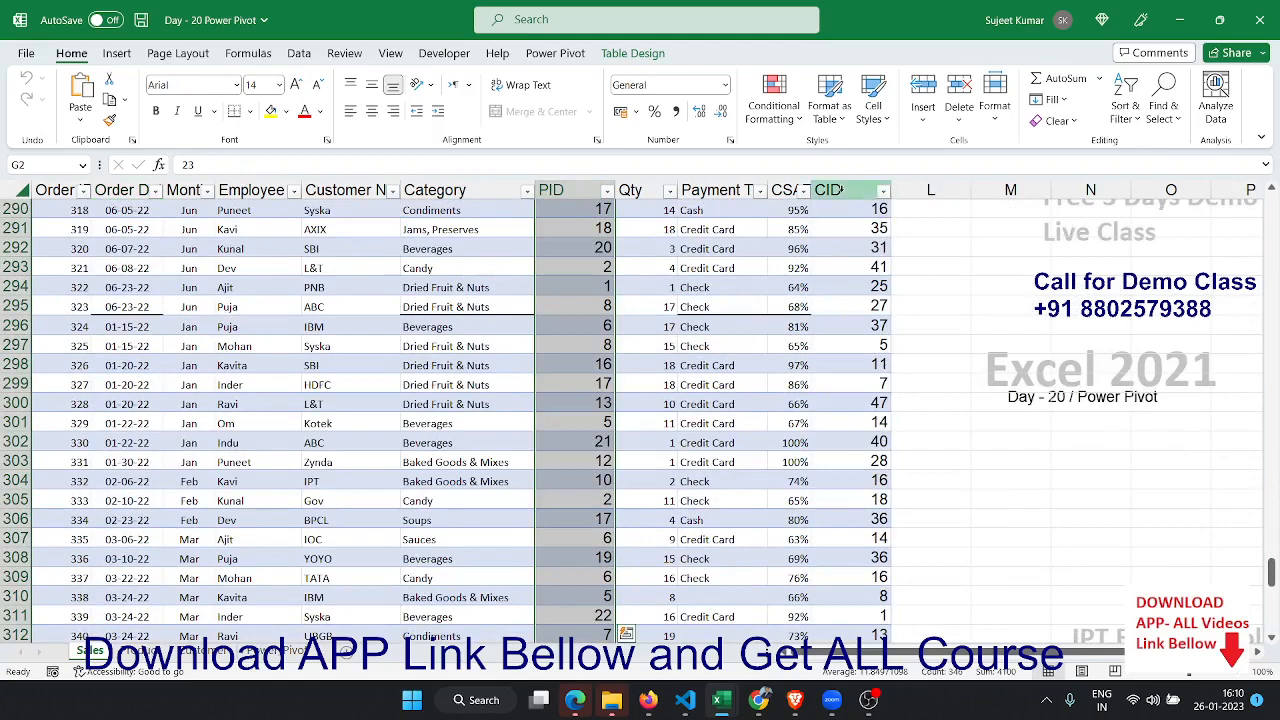
click(845, 186)
click(143, 655)
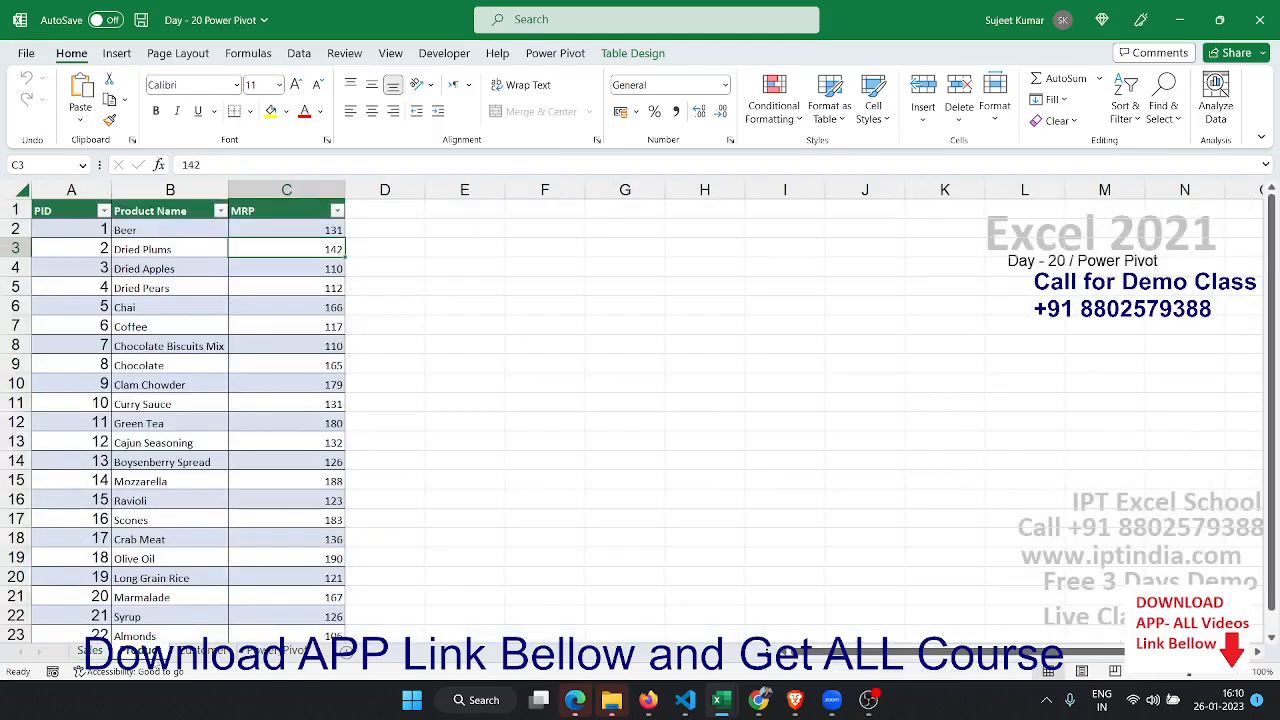
click(200, 652)
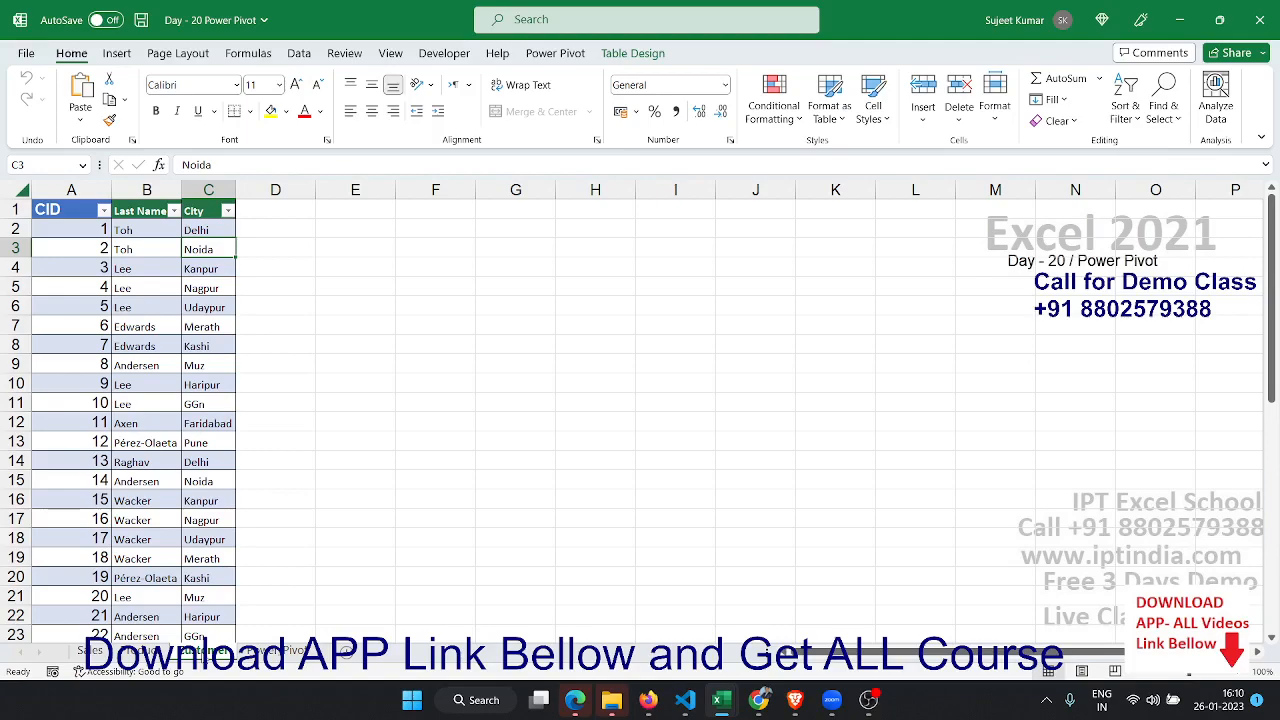
click(272, 652)
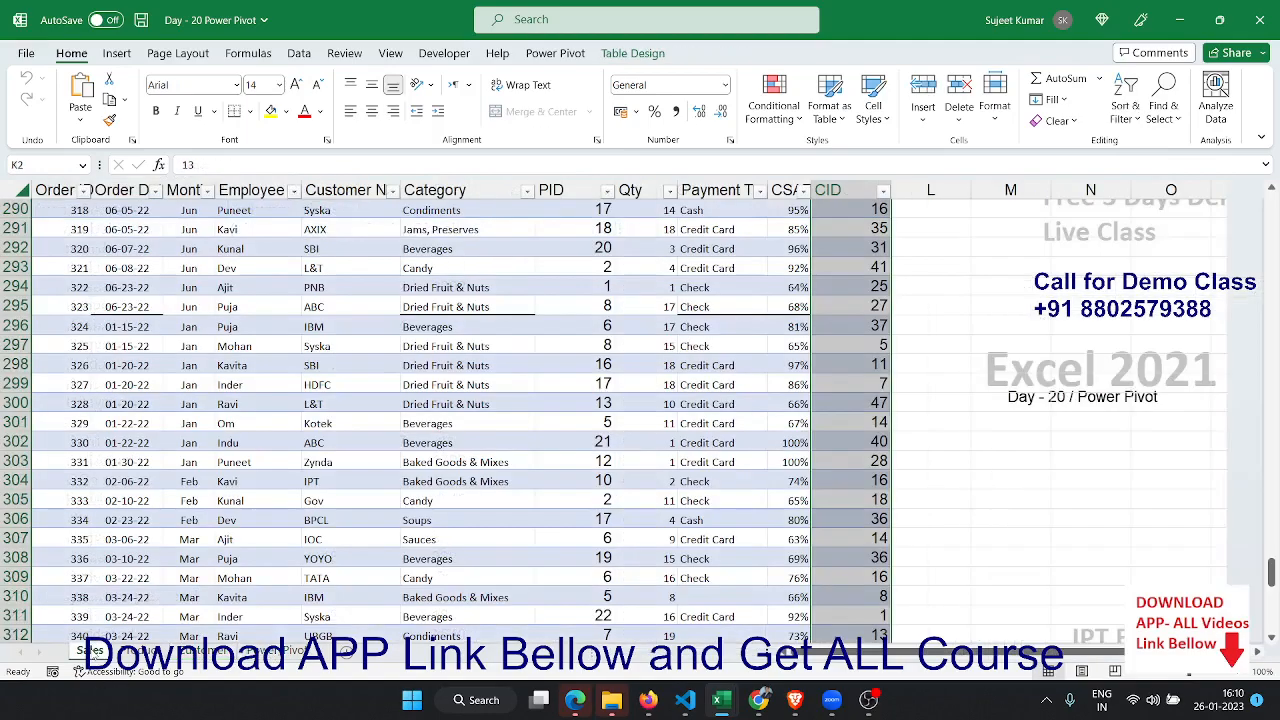
click(92, 651)
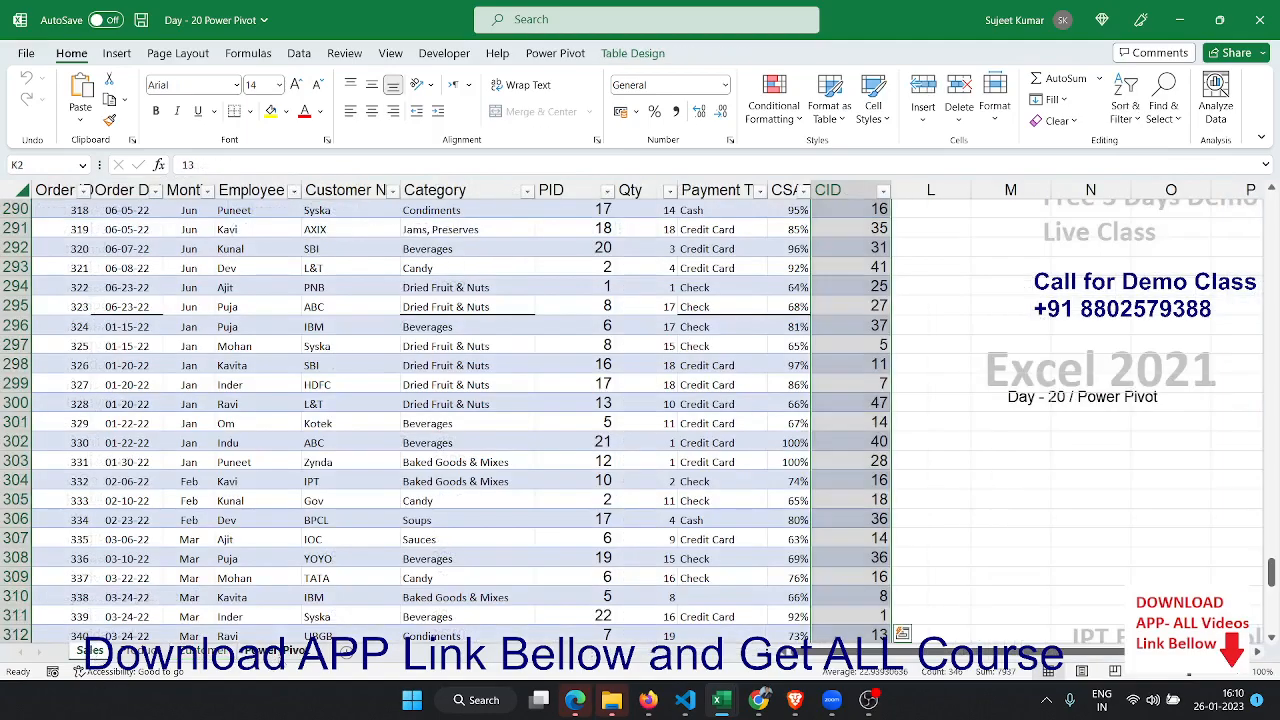
click(276, 652)
click(92, 651)
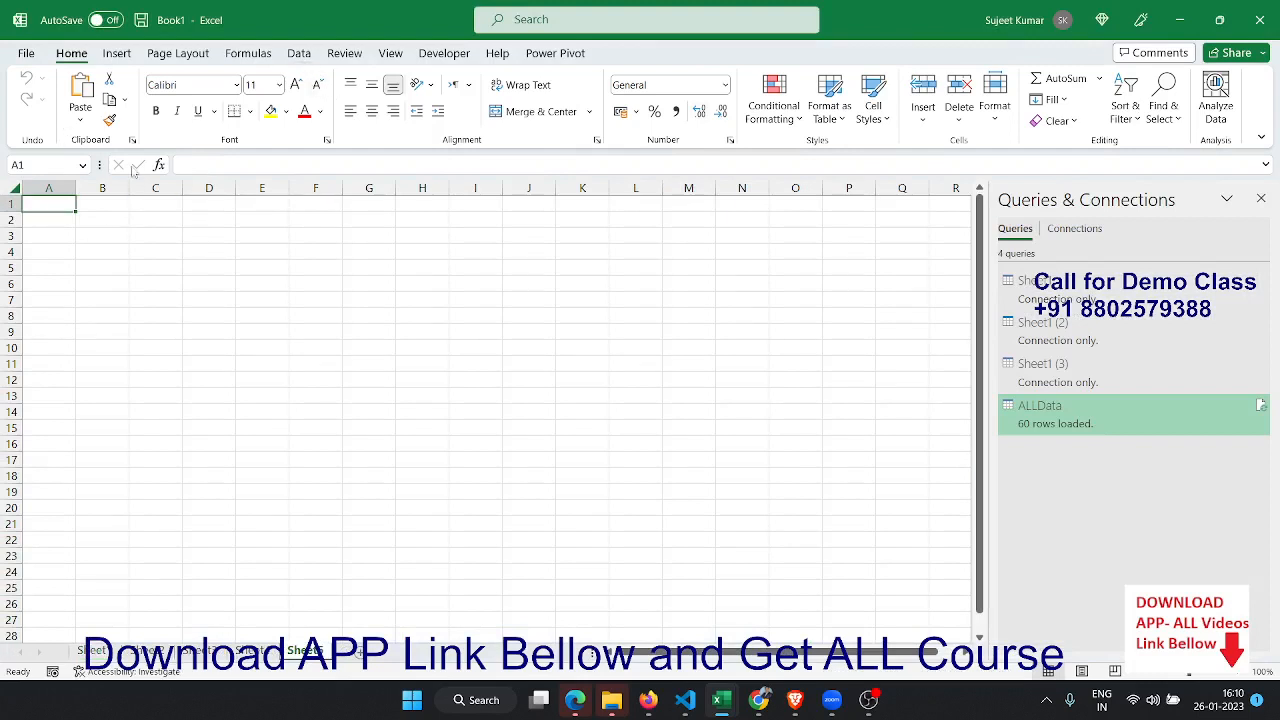
Step: Import the Day - 20 Power Pivot file into Book1 as an Excel workbook data source
click(299, 53)
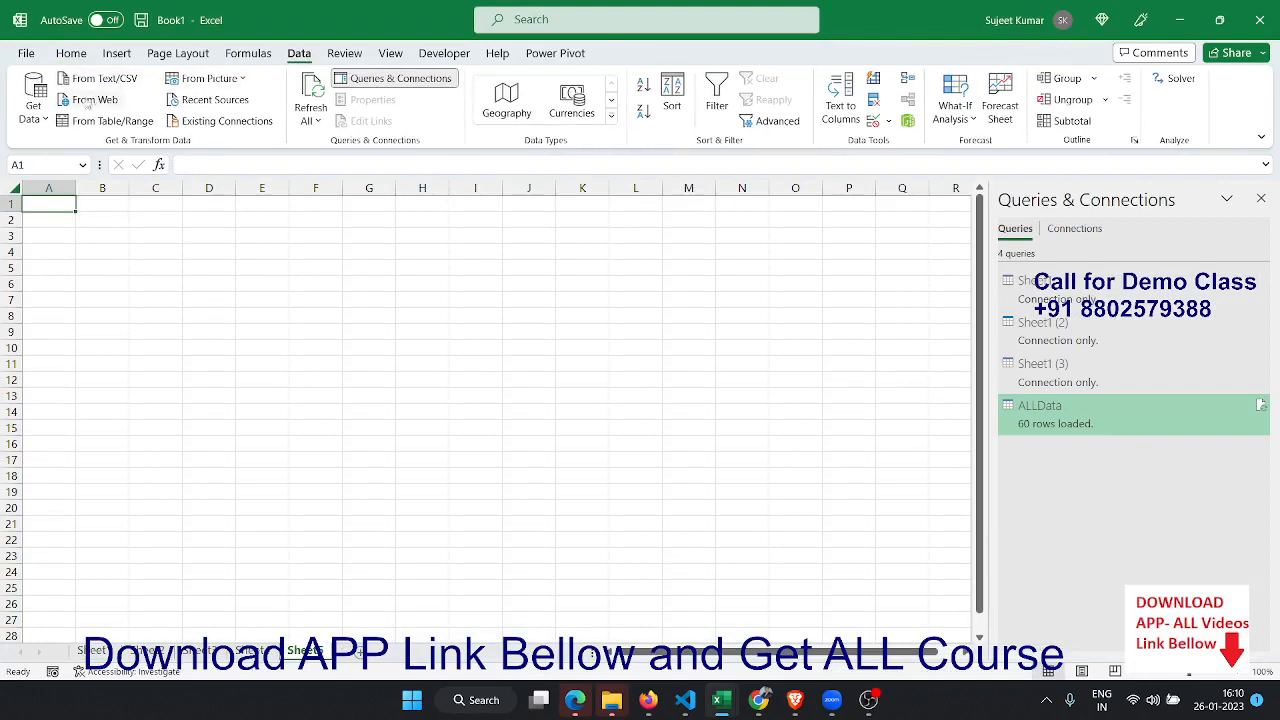
click(33, 100)
mouse_move(95, 148)
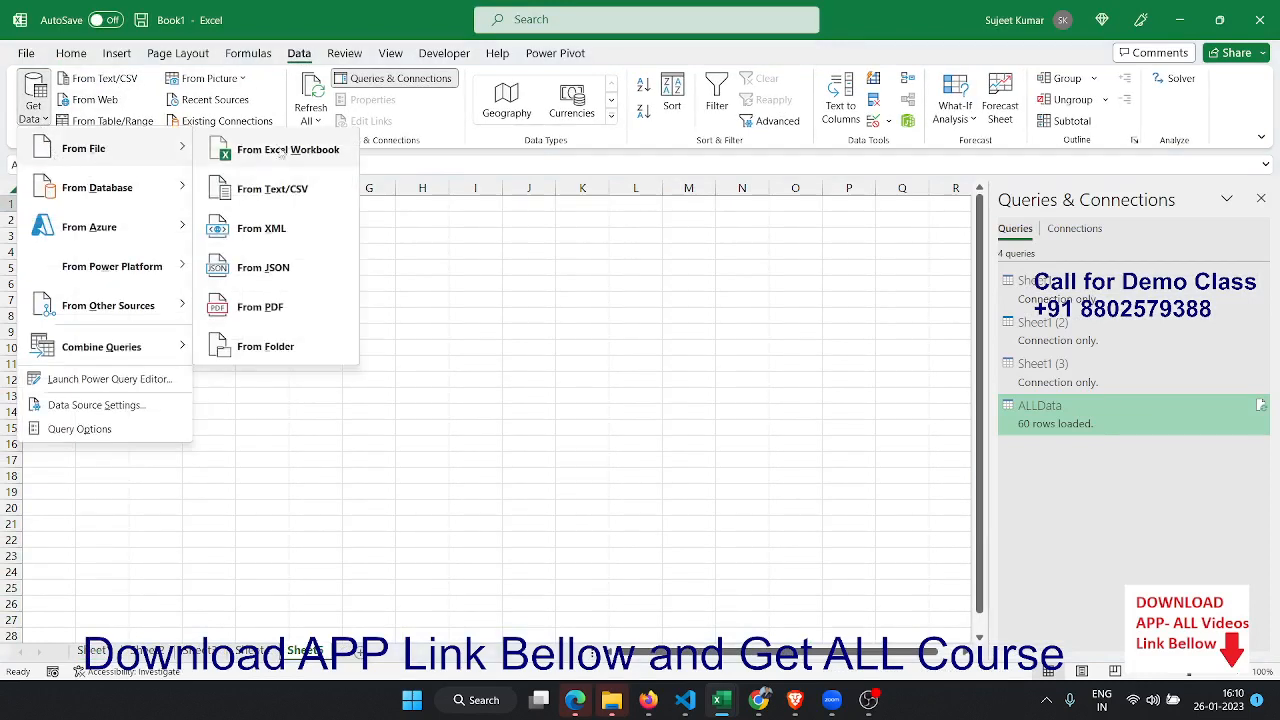
click(282, 150)
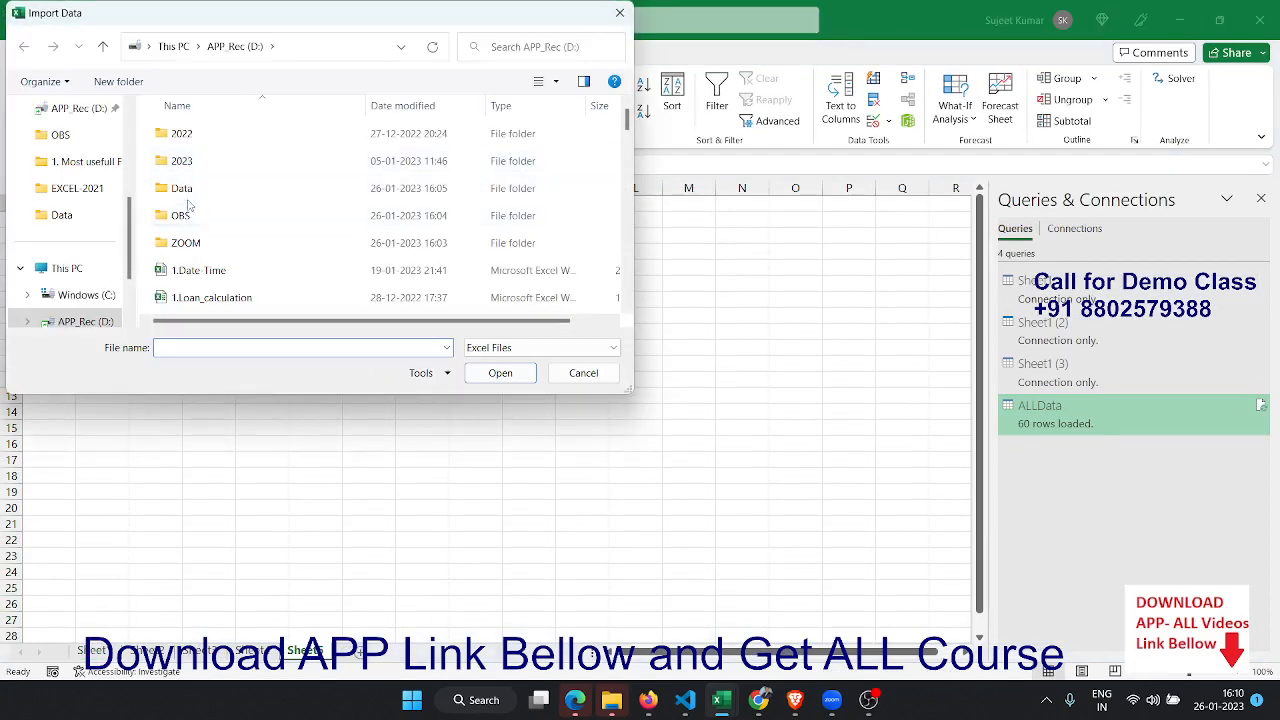
scroll(195, 215, down, 5)
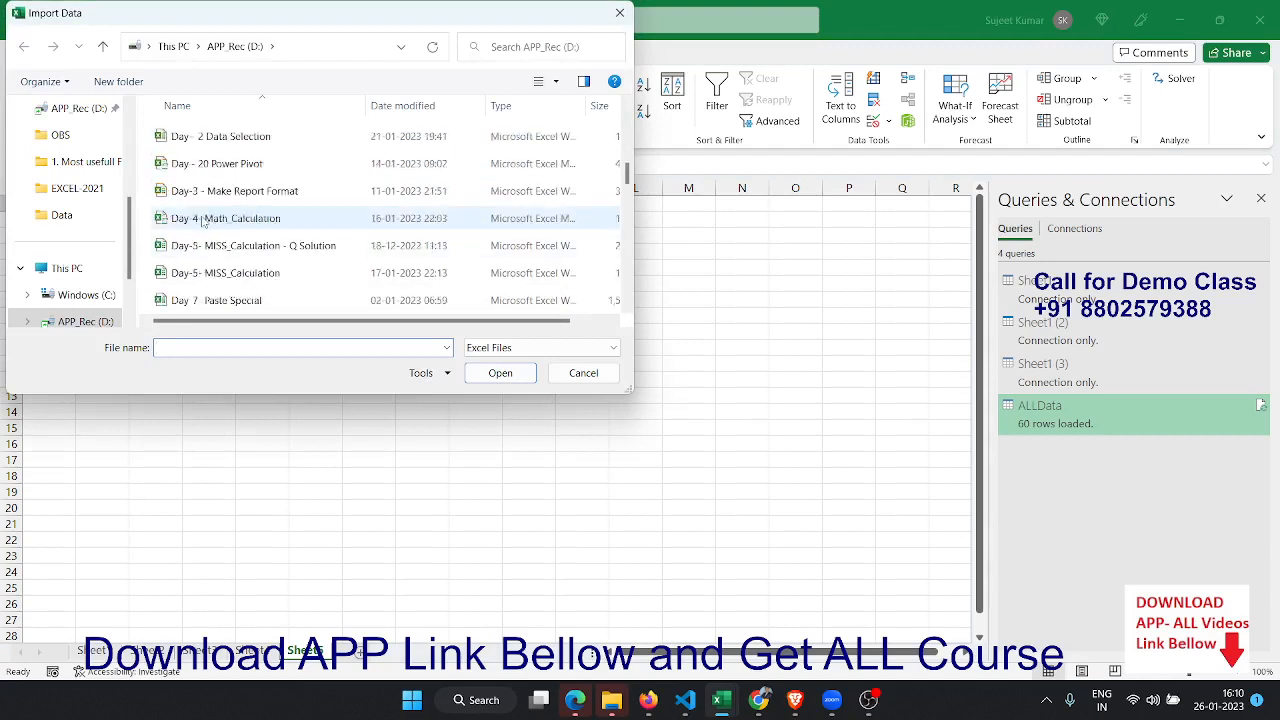
scroll(203, 222, down, 2)
scroll(215, 190, up, 2)
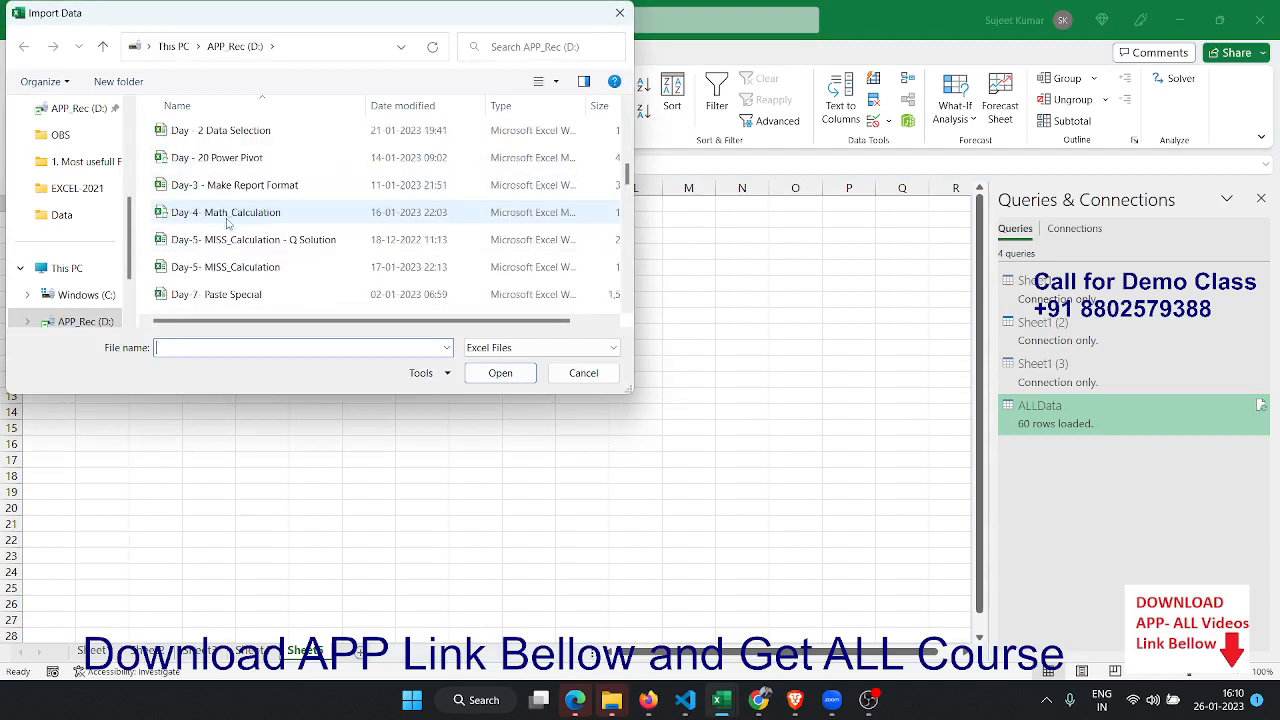
click(214, 159)
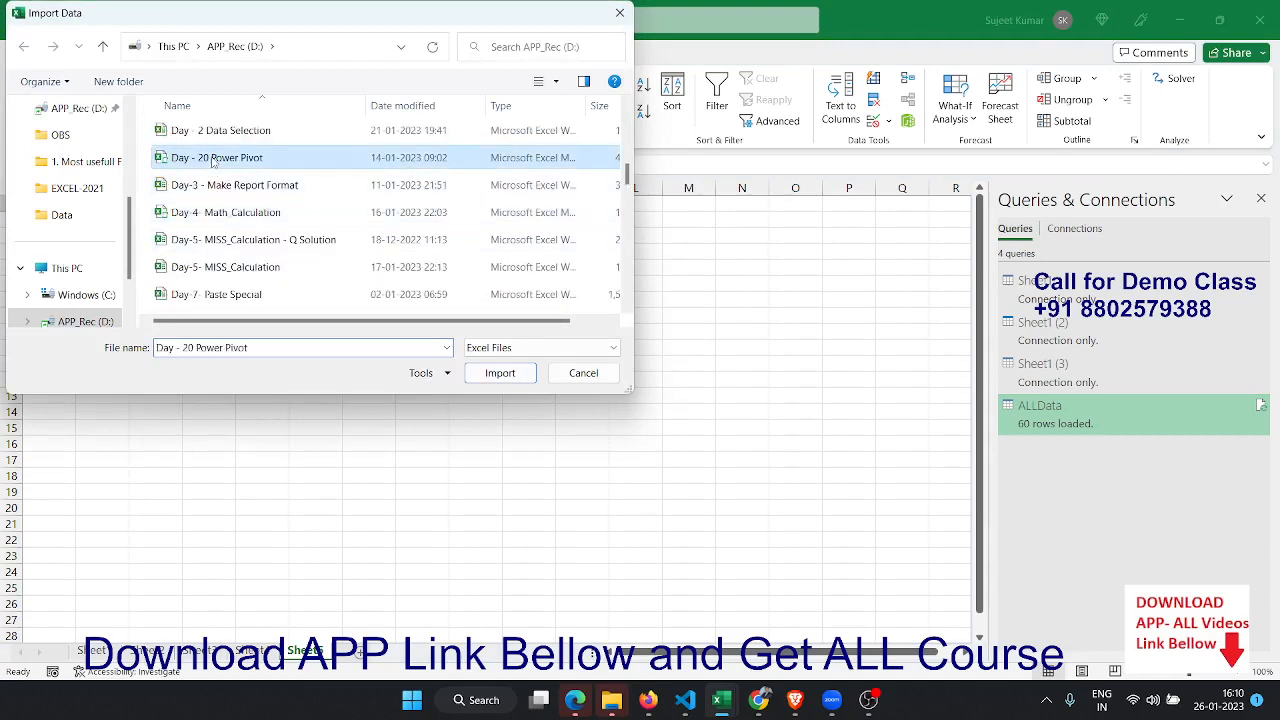
click(493, 381)
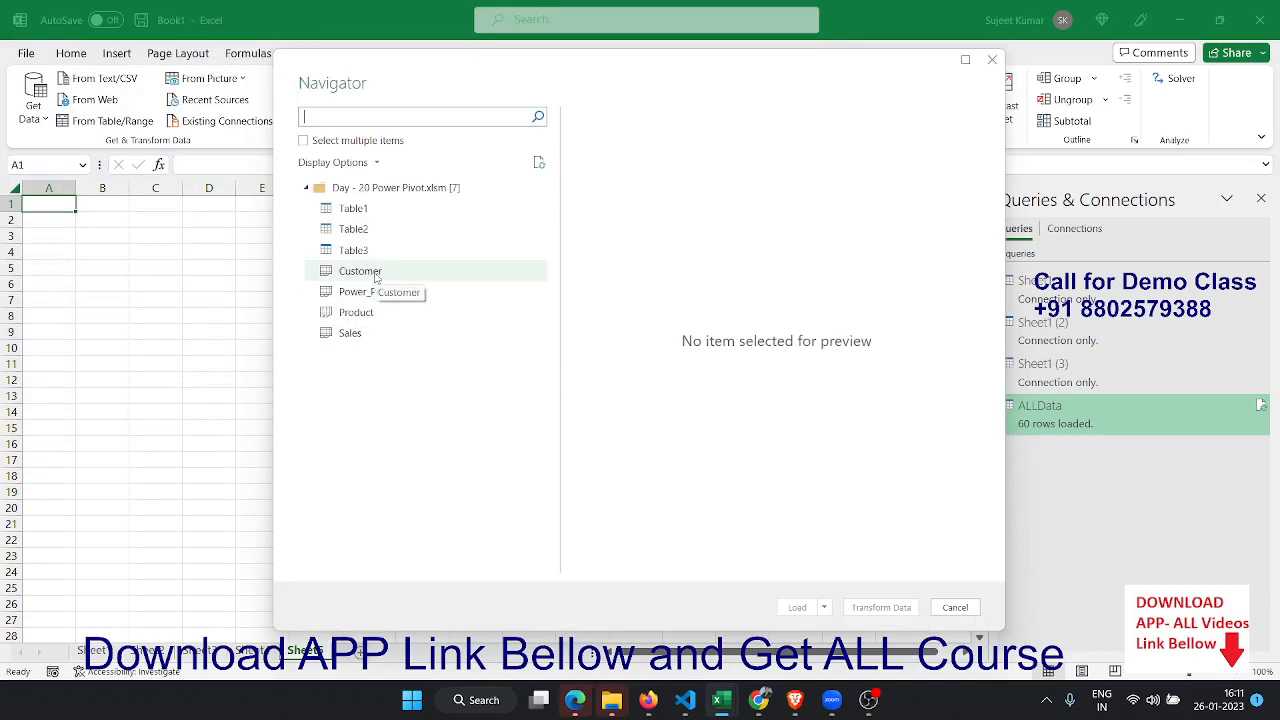
Step: Enable selection of multiple items and choose the Customer, Product and Sales sheets for import
click(376, 279)
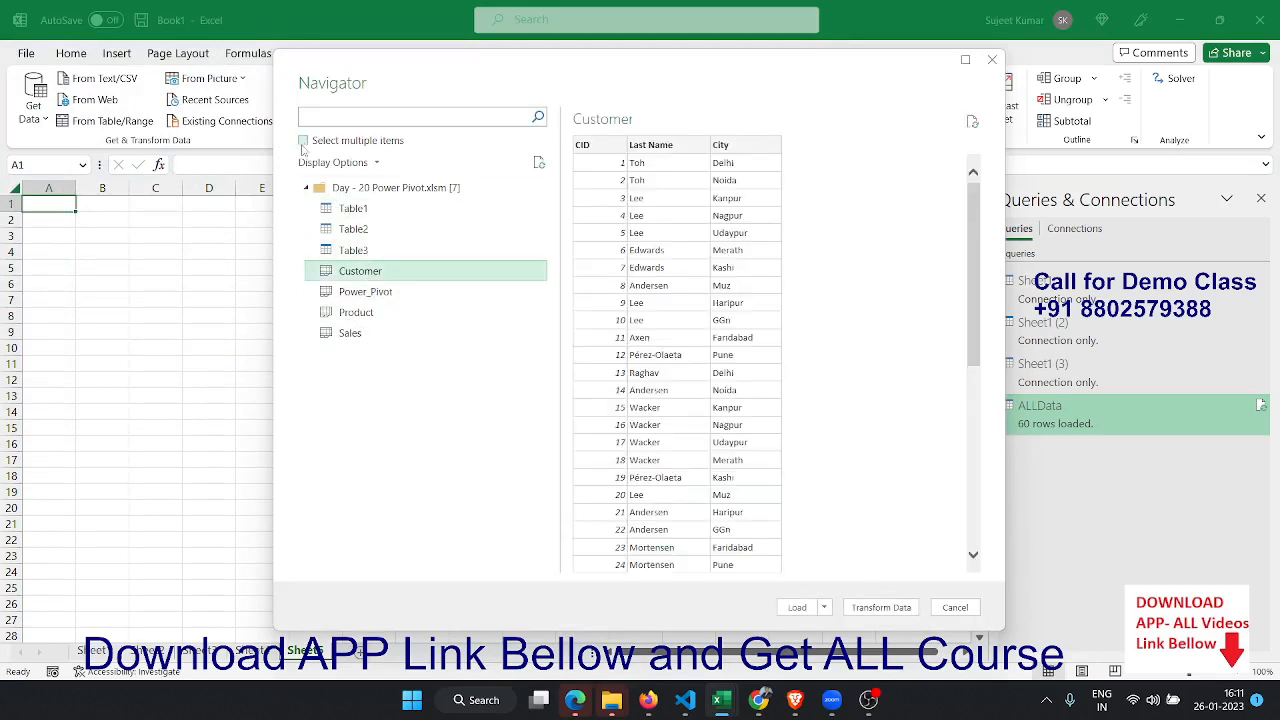
click(303, 143)
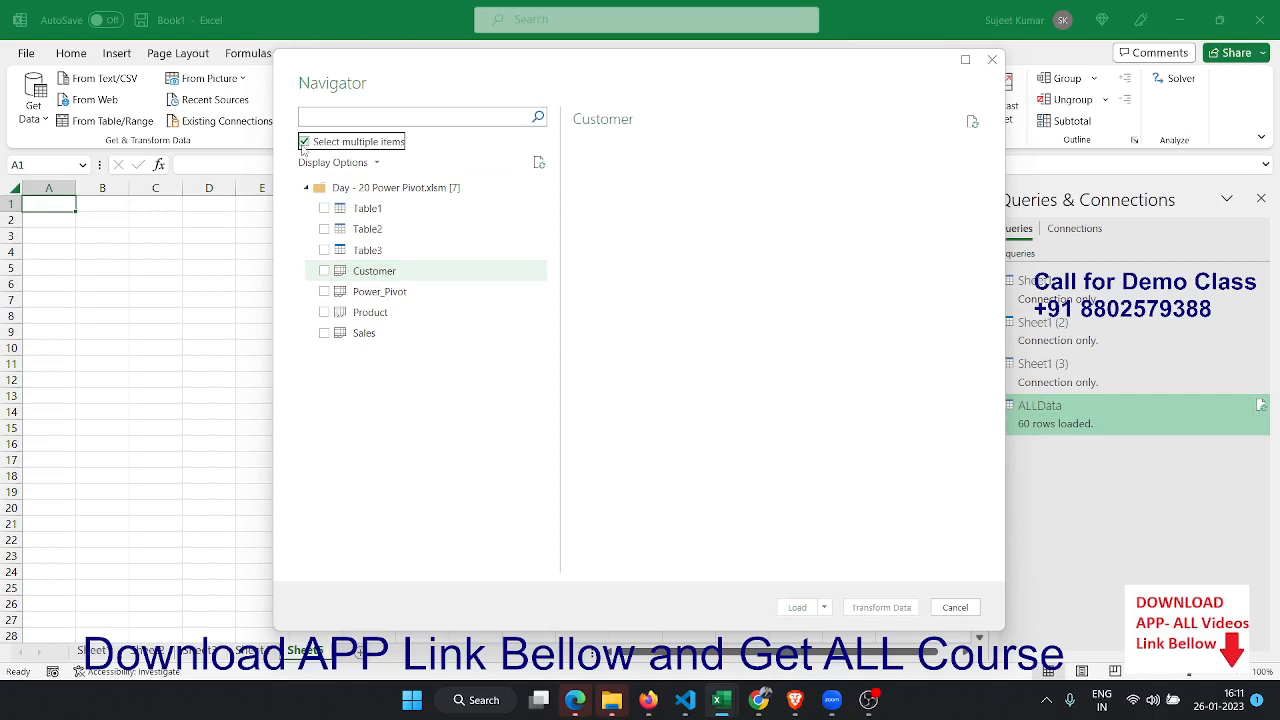
click(322, 272)
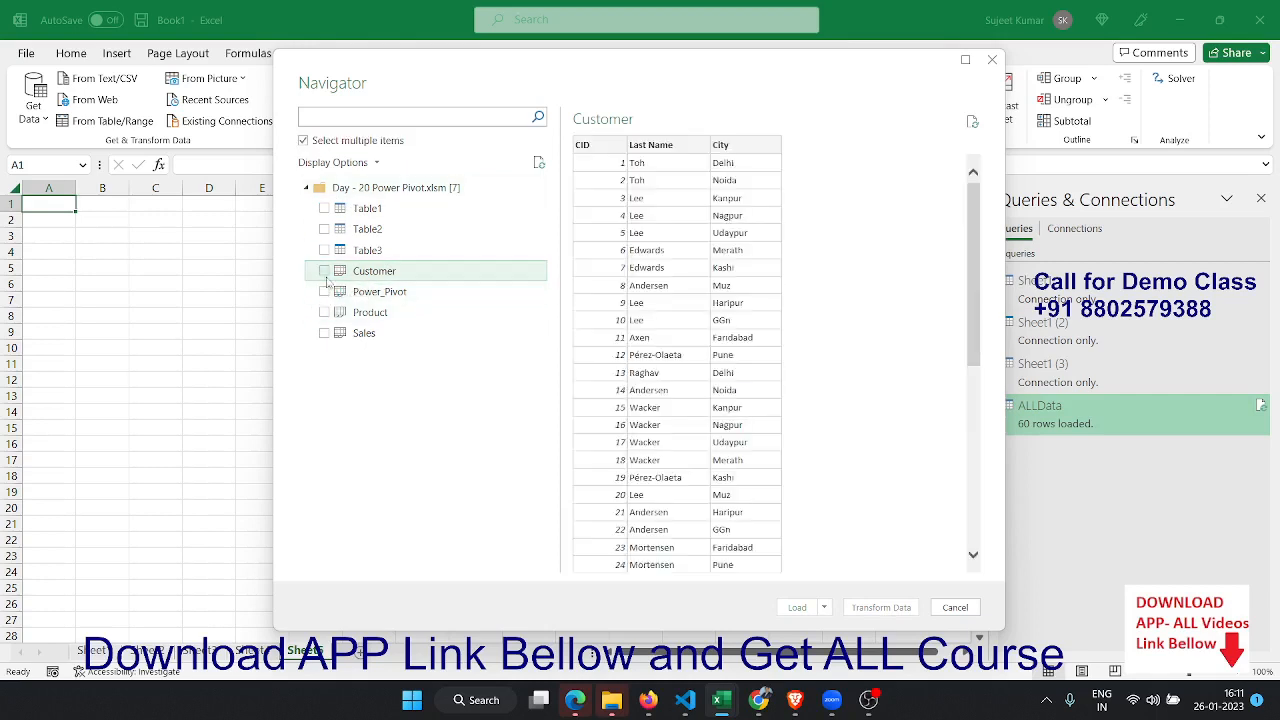
click(324, 273)
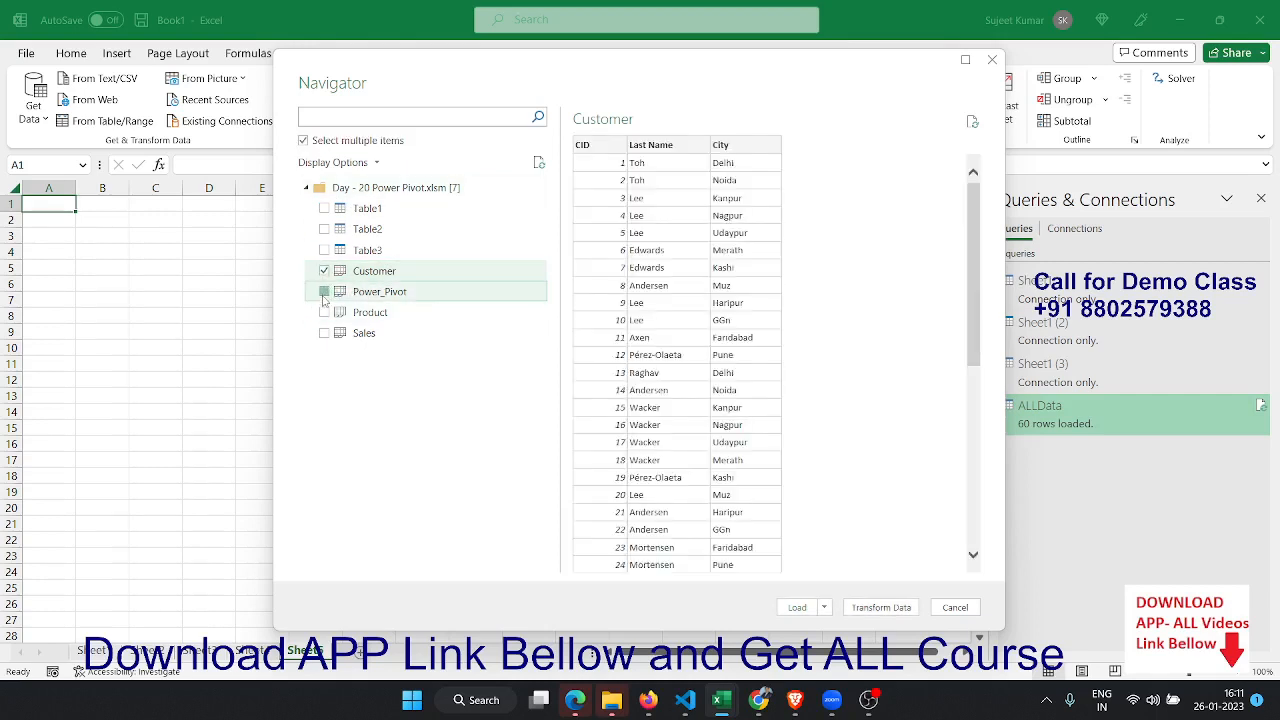
click(324, 292)
click(324, 312)
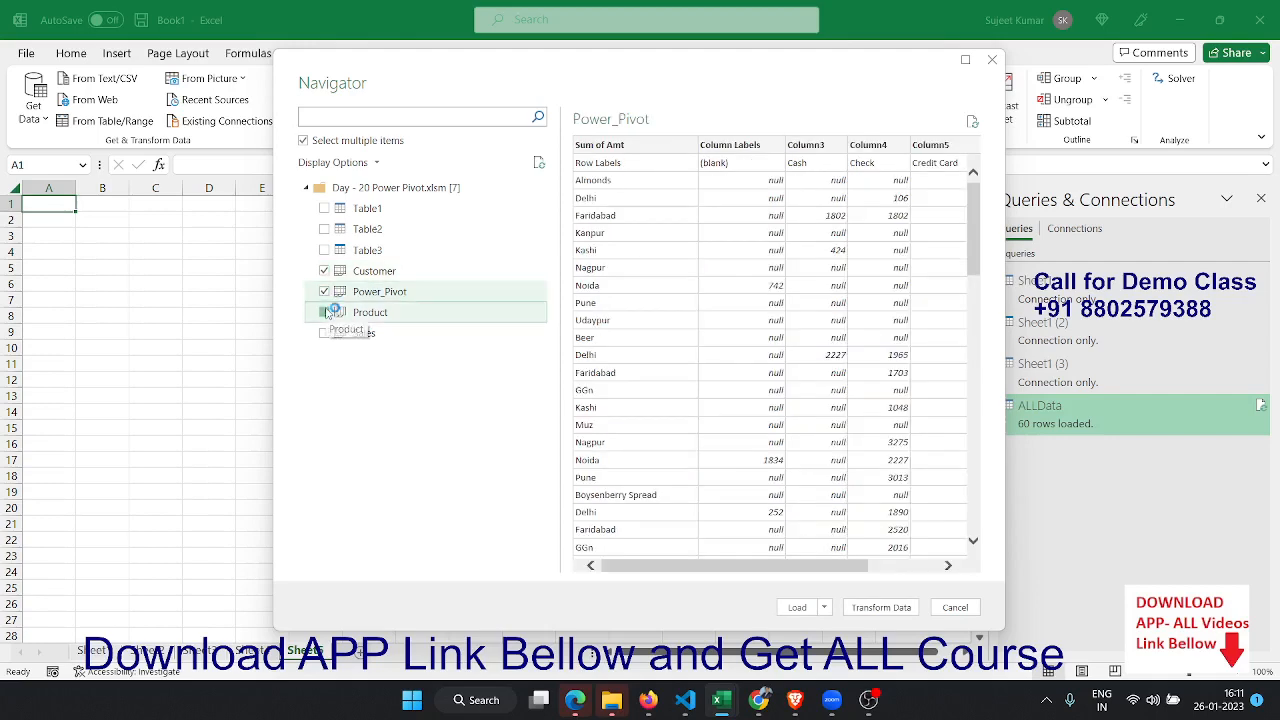
click(324, 292)
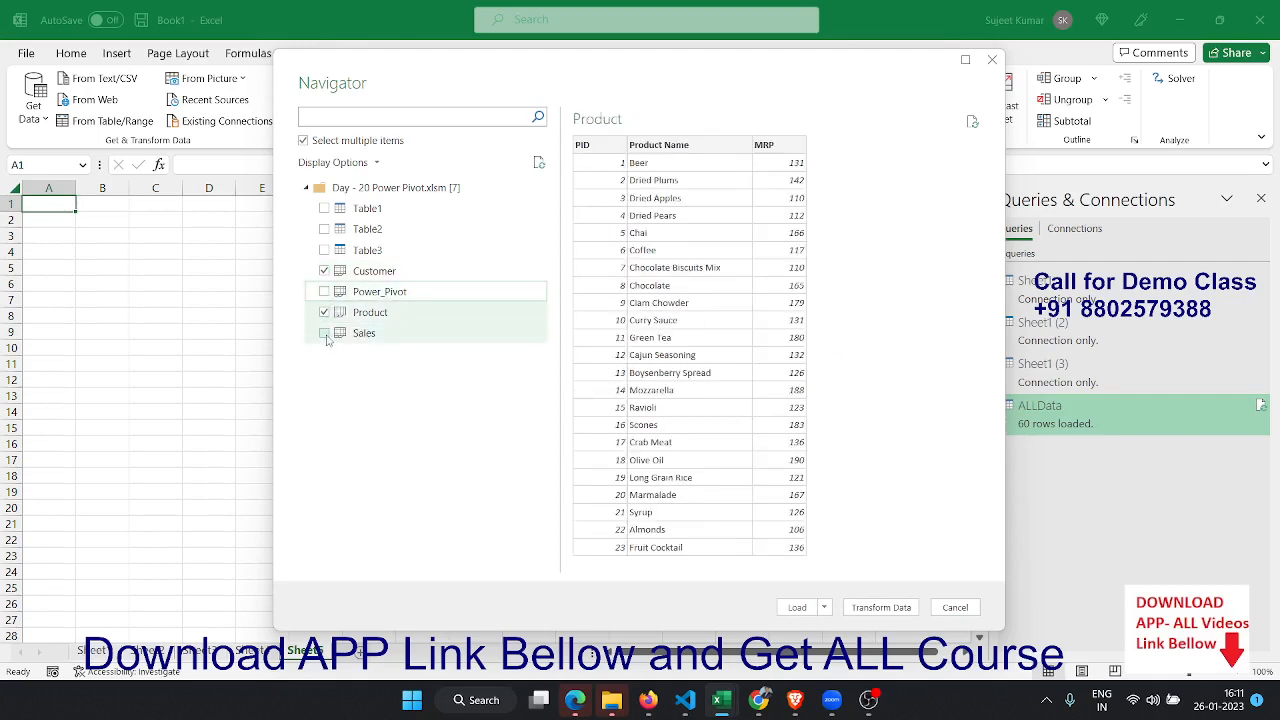
click(324, 333)
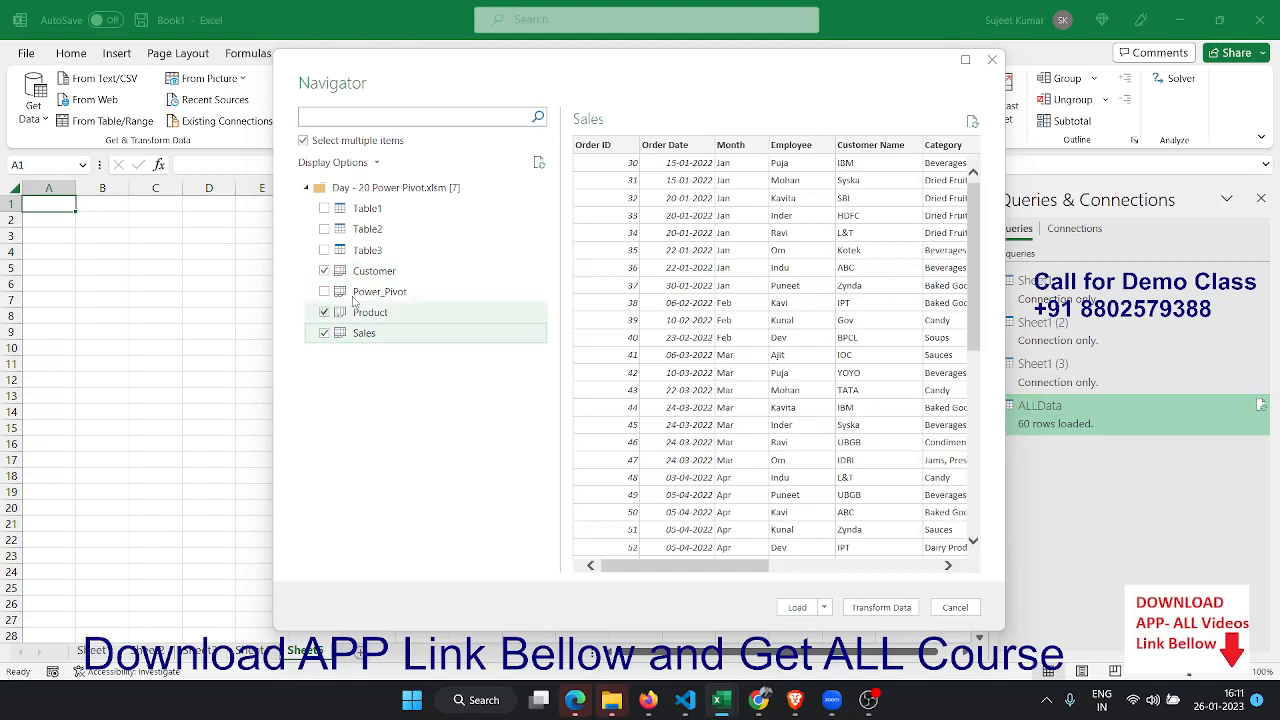
Step: Load the selected sheets as connection-only queries and add their data to the Data Model
mouse_move(831, 699)
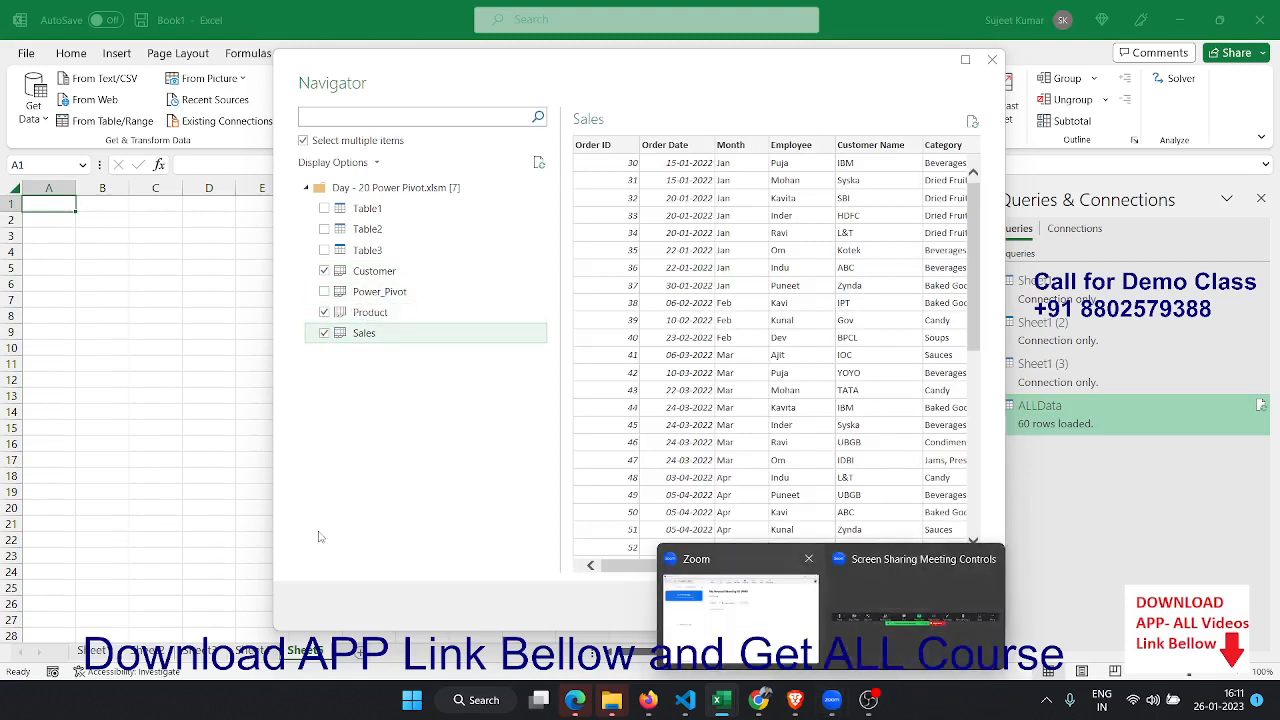
click(825, 607)
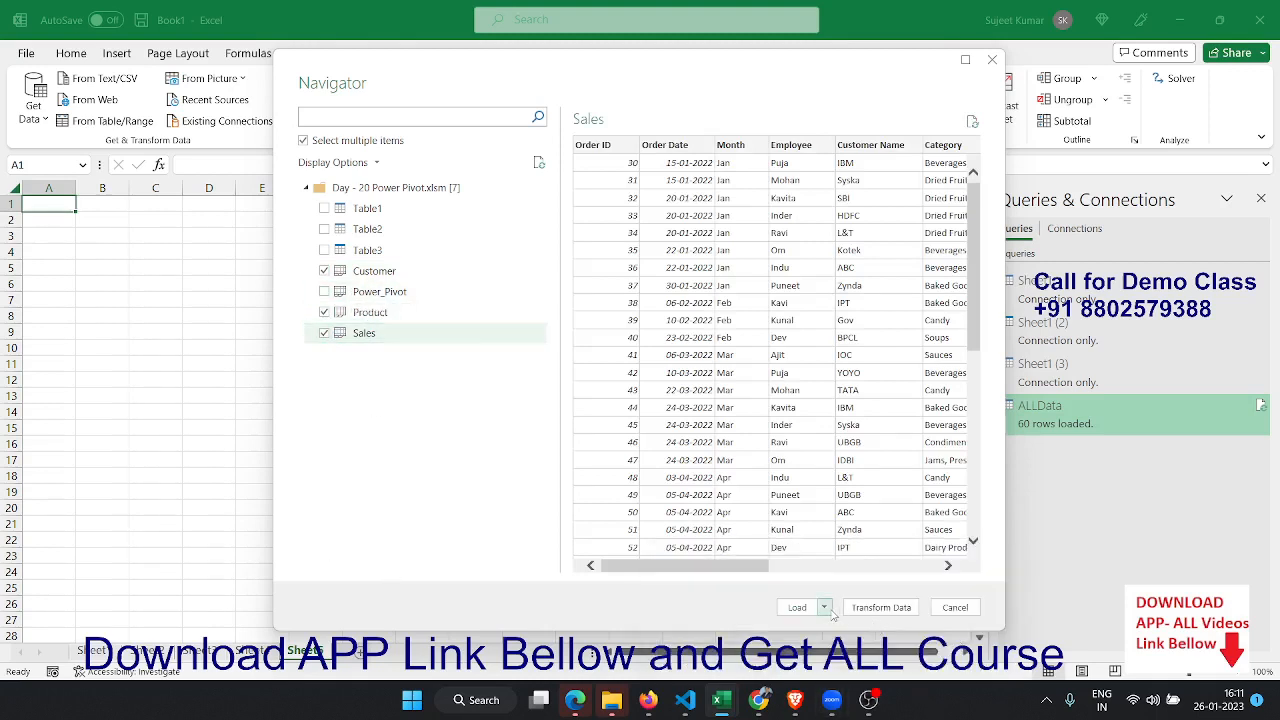
click(848, 642)
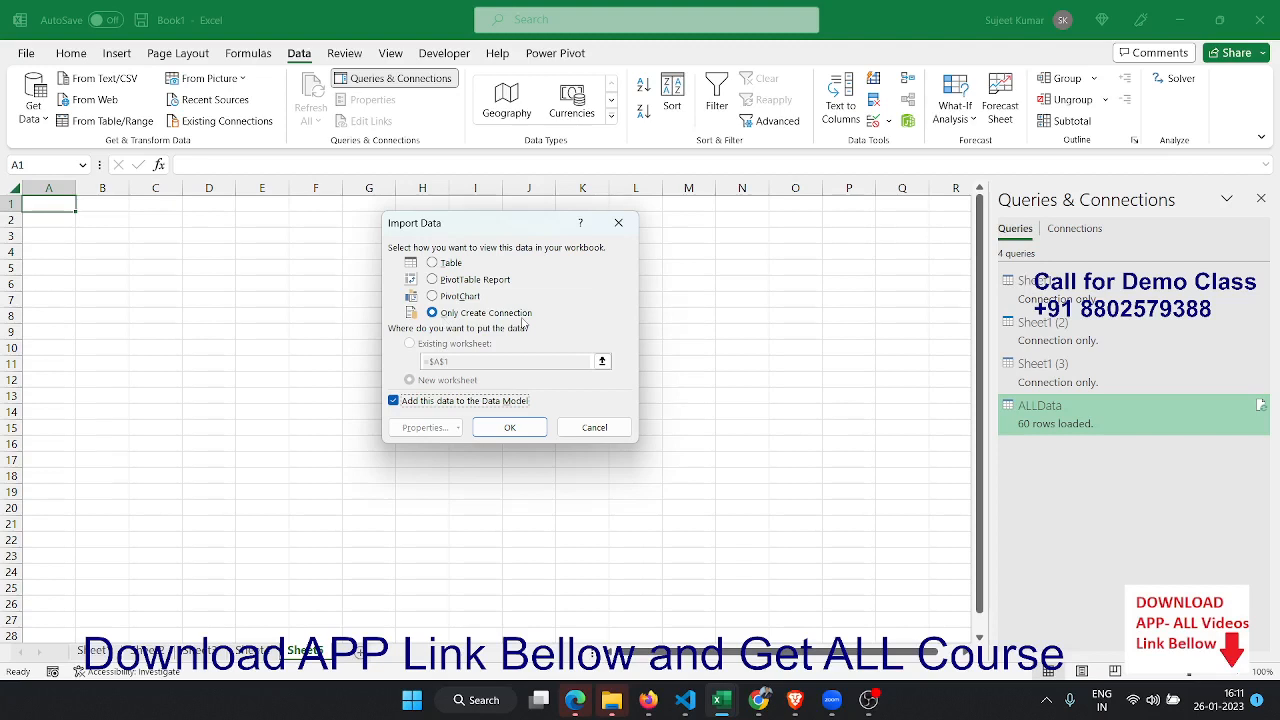
click(510, 428)
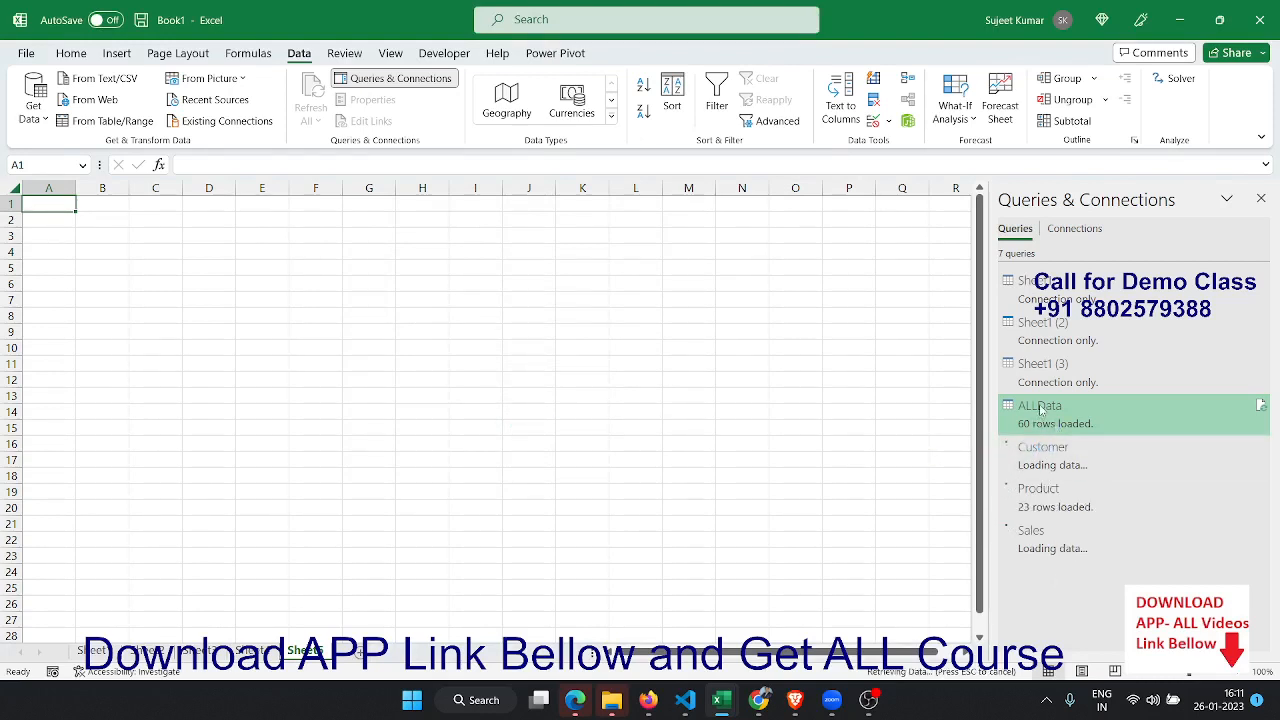
Step: Open the ALLData query in the Power Query Editor and go through the Customer, Product and Sales queries
mouse_move(1040, 408)
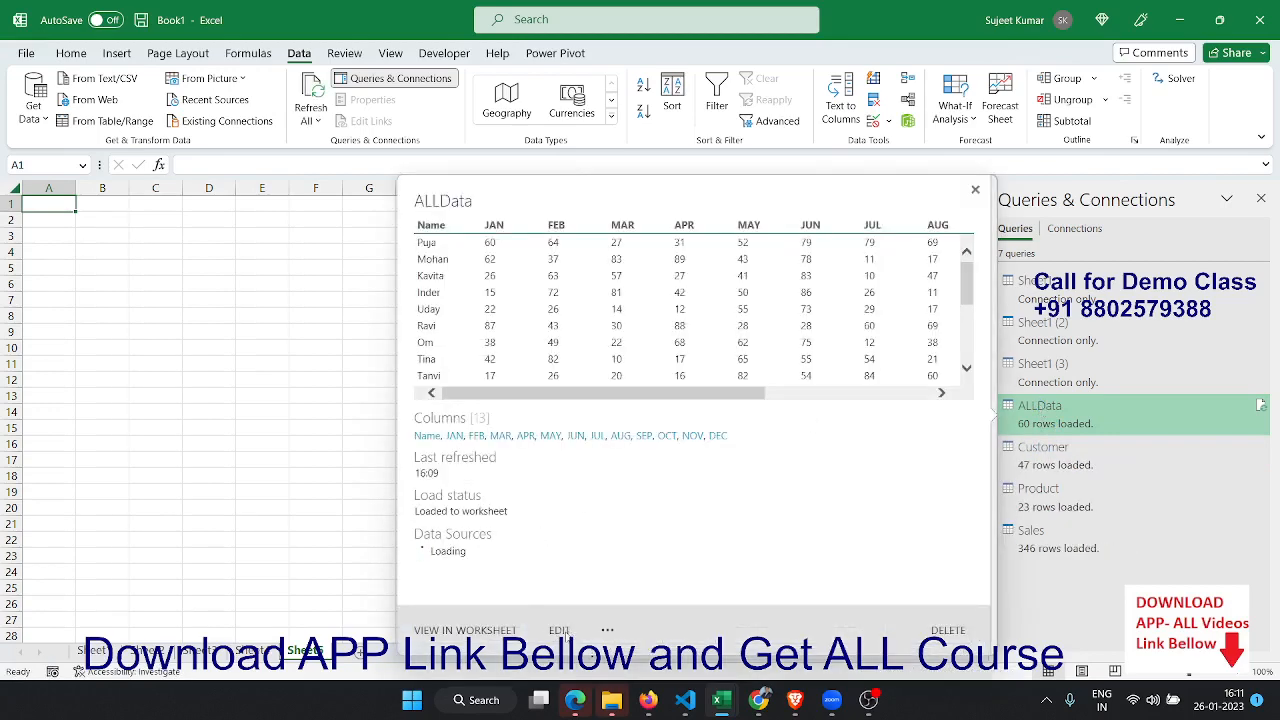
click(559, 630)
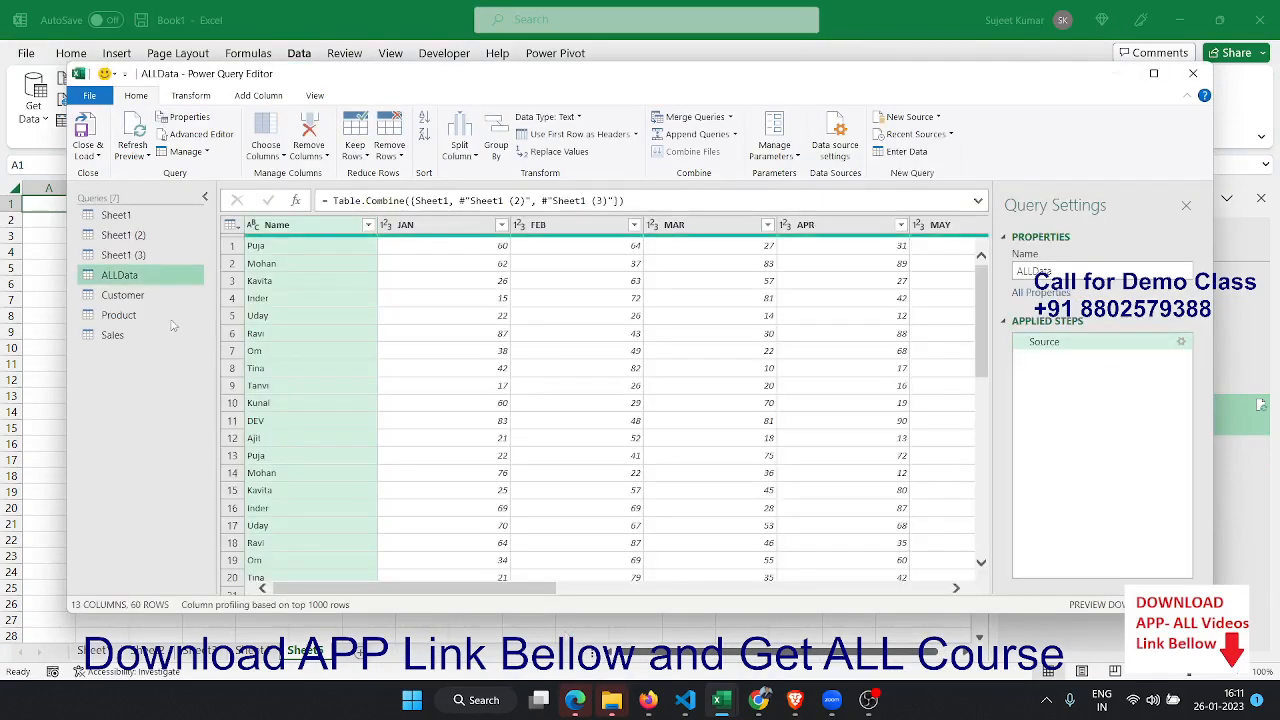
click(148, 302)
click(126, 316)
click(128, 336)
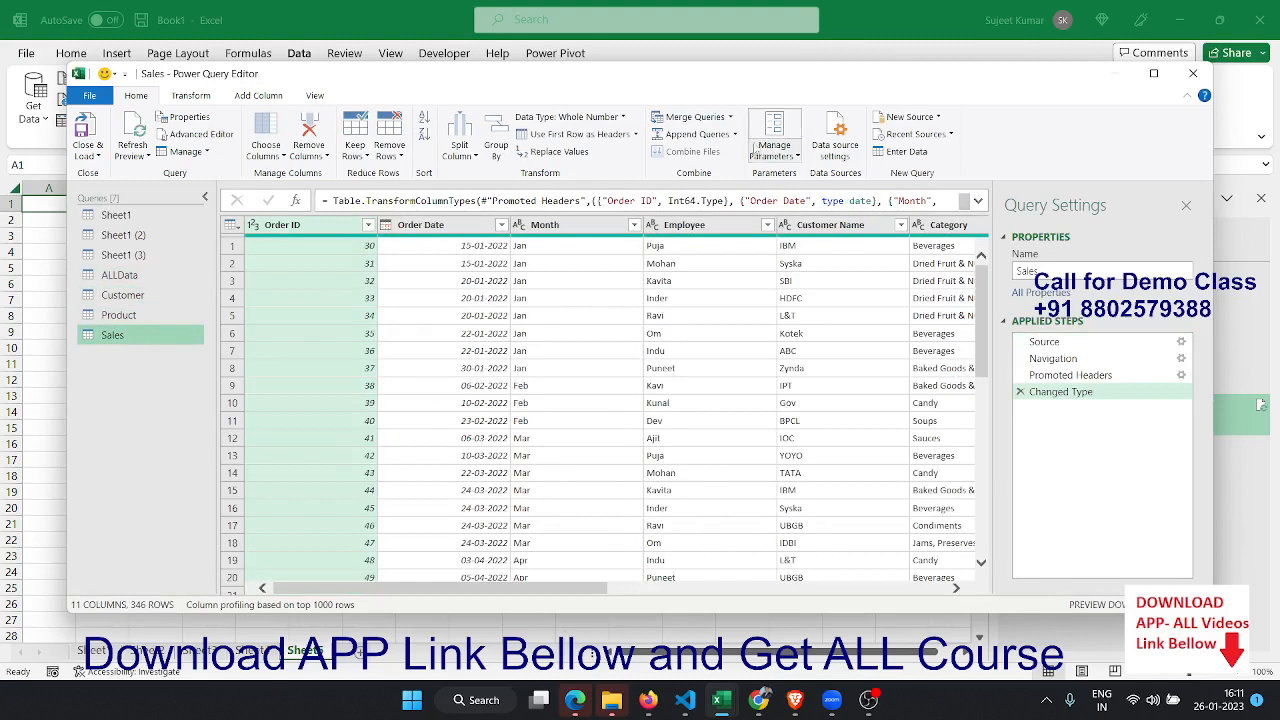
Step: Merge Sales with Product as a new query, matching on PID with a Left Outer join
click(730, 118)
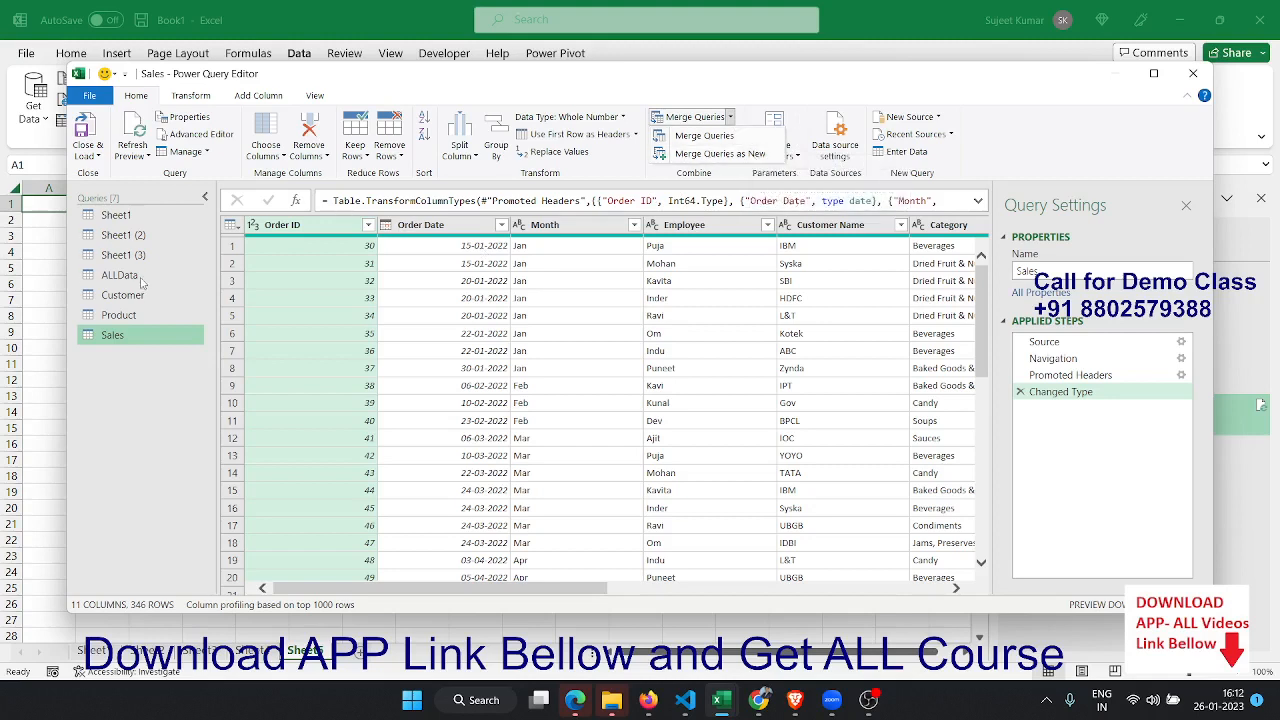
click(722, 154)
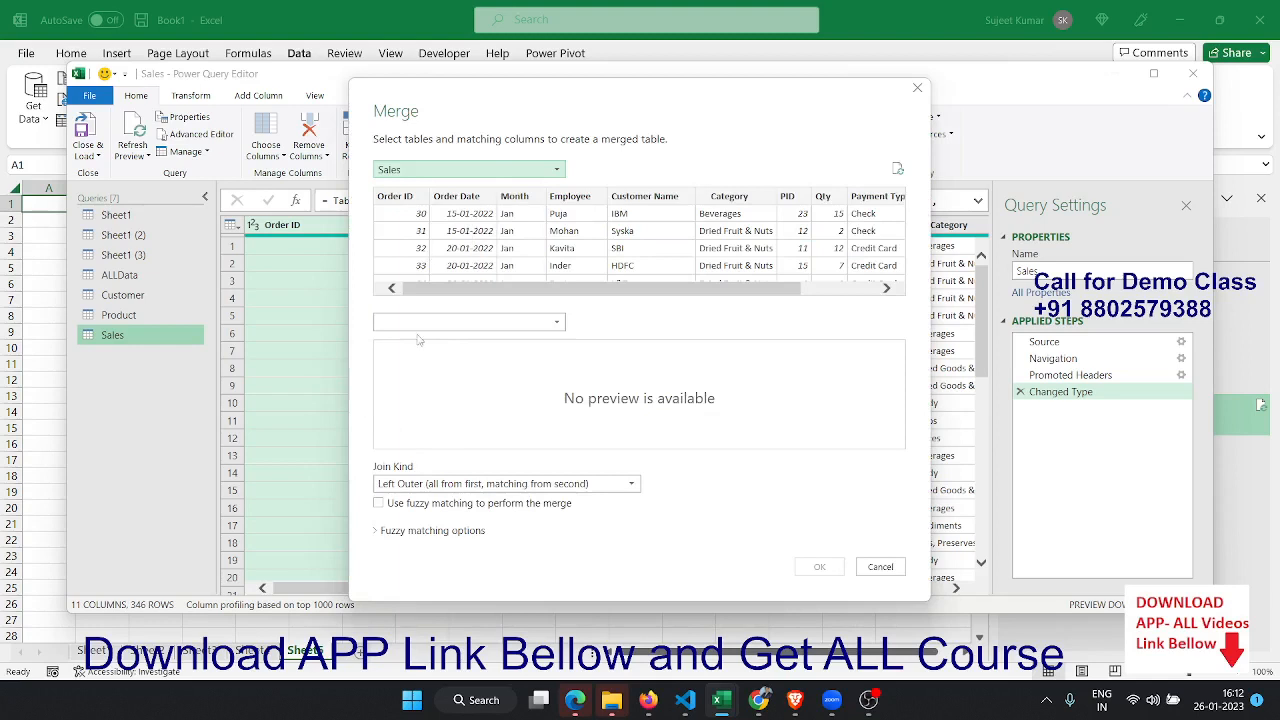
drag(422, 288, 490, 288)
click(704, 198)
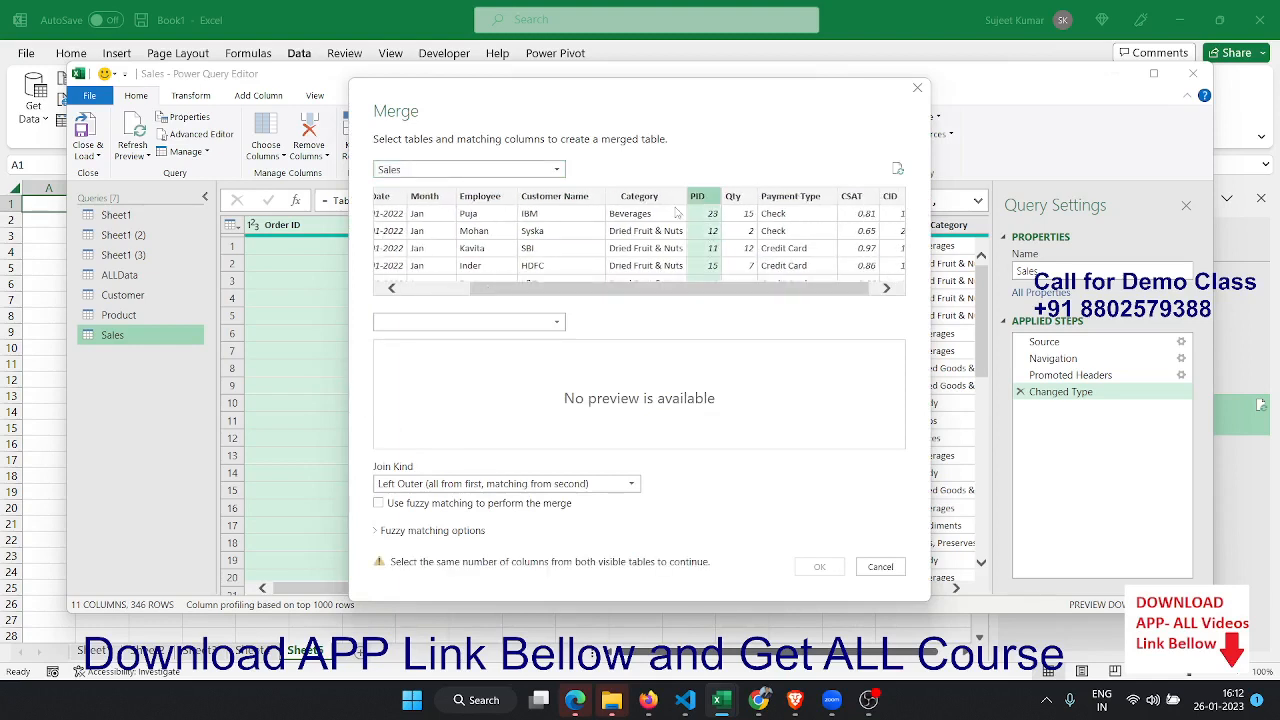
click(449, 327)
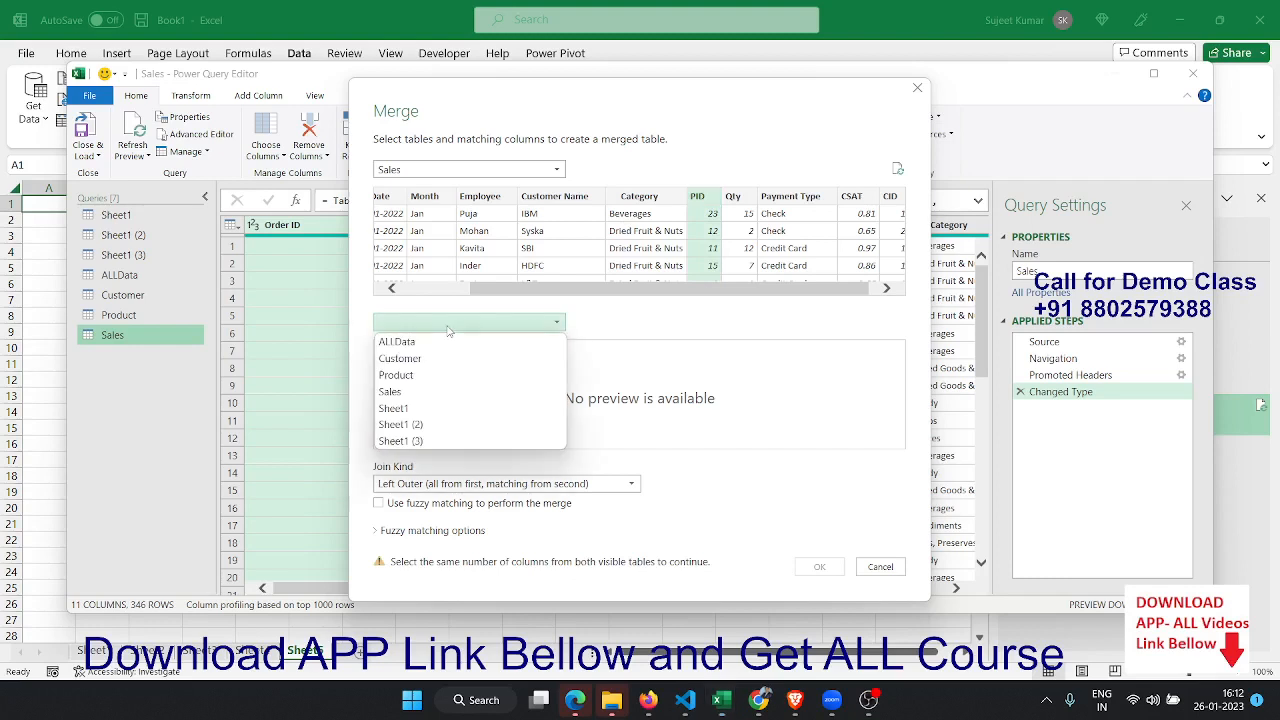
click(422, 374)
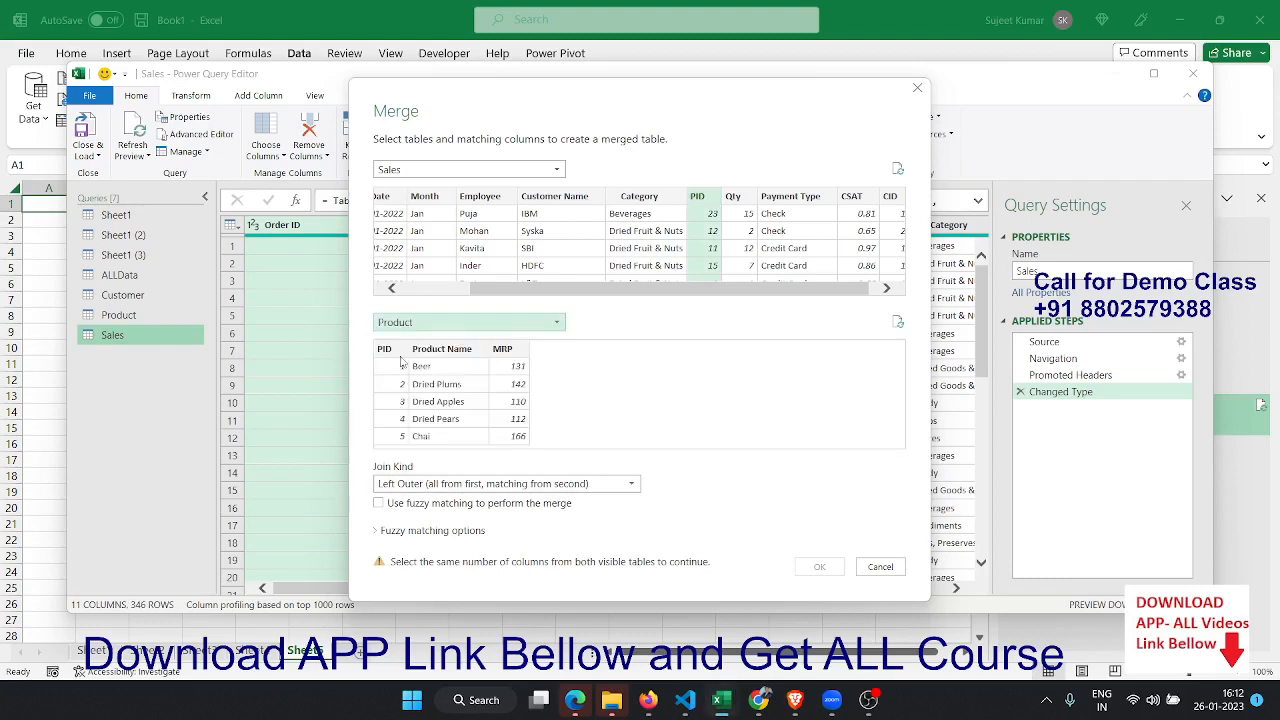
click(386, 350)
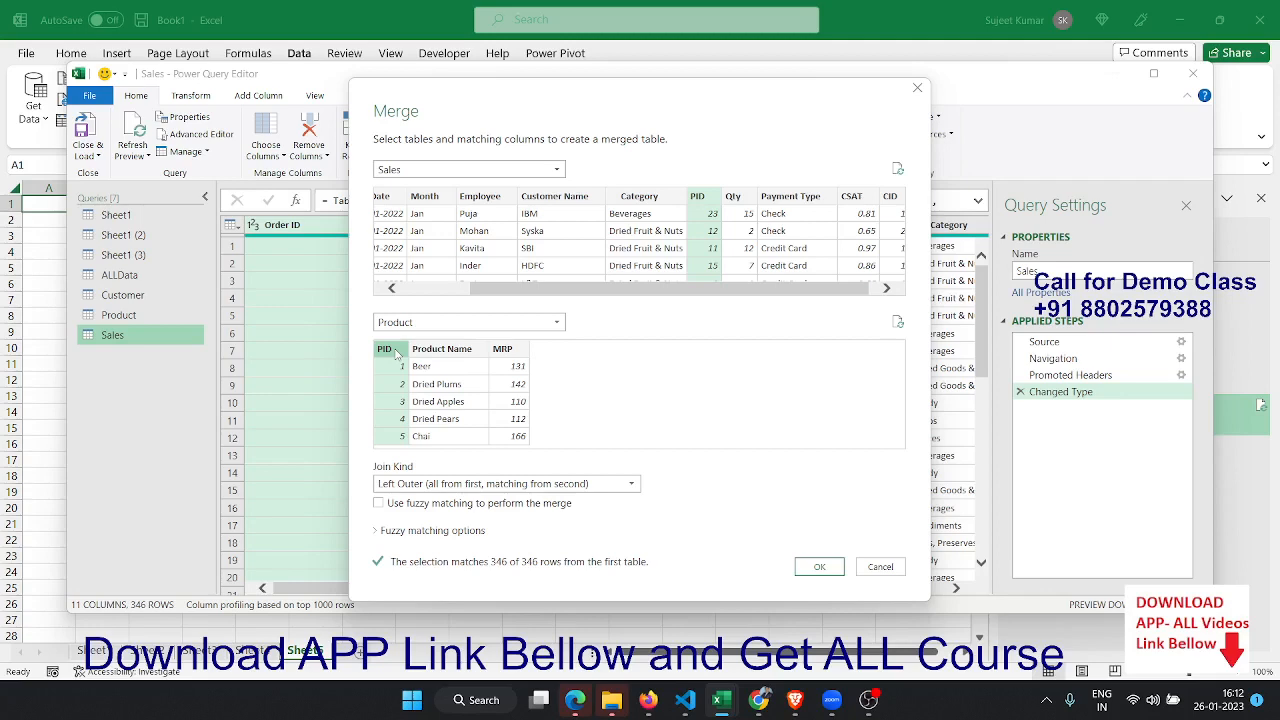
click(806, 568)
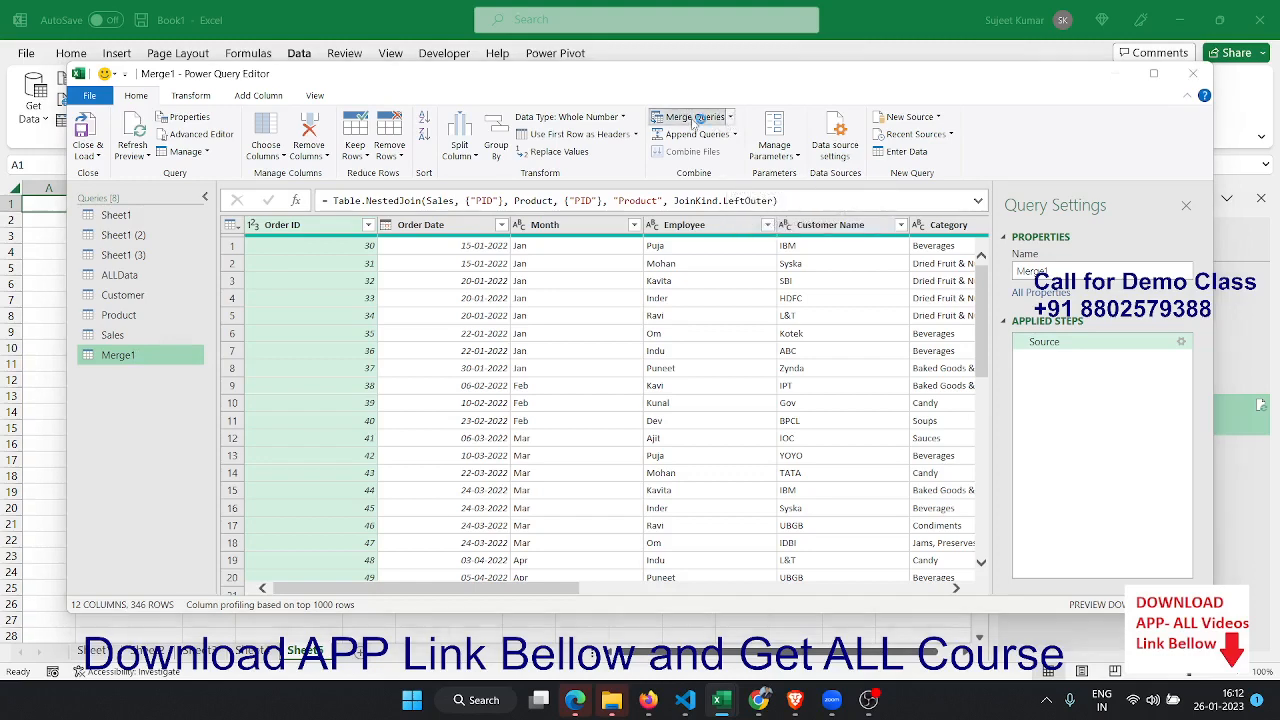
Step: Merge the Customer query into the new merged query, matching on CID with a Left Outer join
click(696, 119)
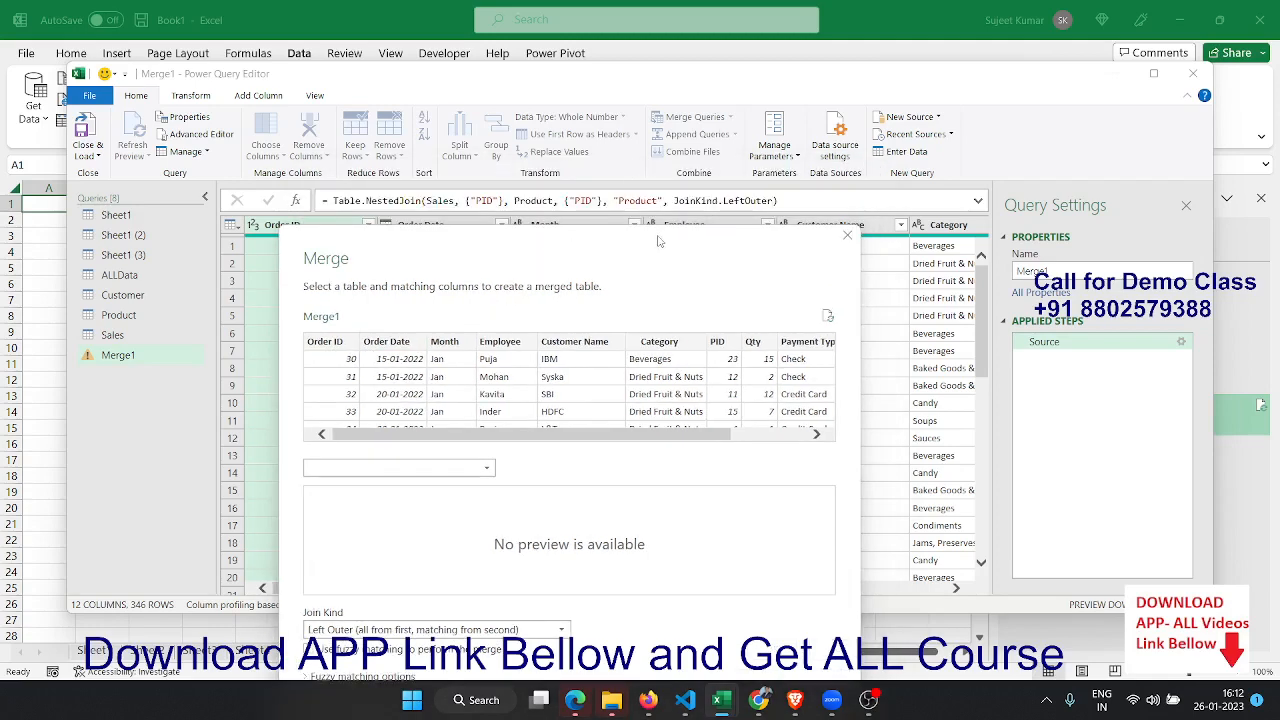
drag(659, 241, 688, 204)
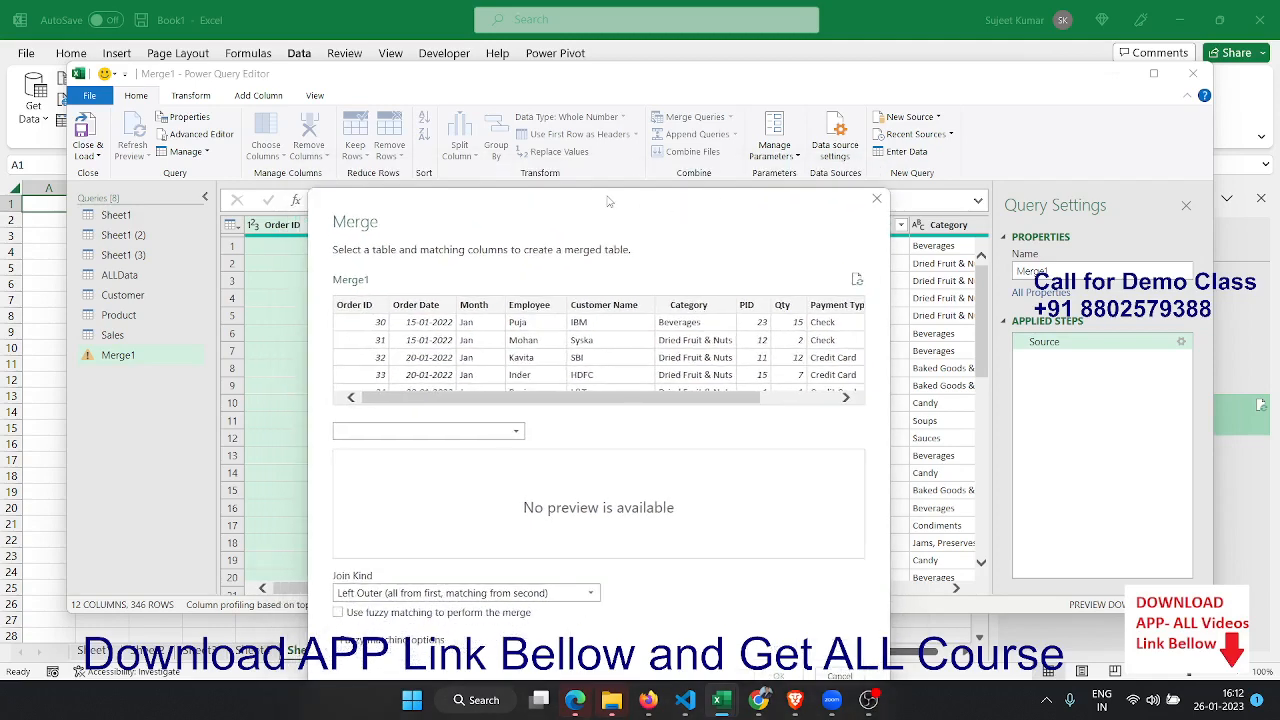
drag(607, 200, 597, 155)
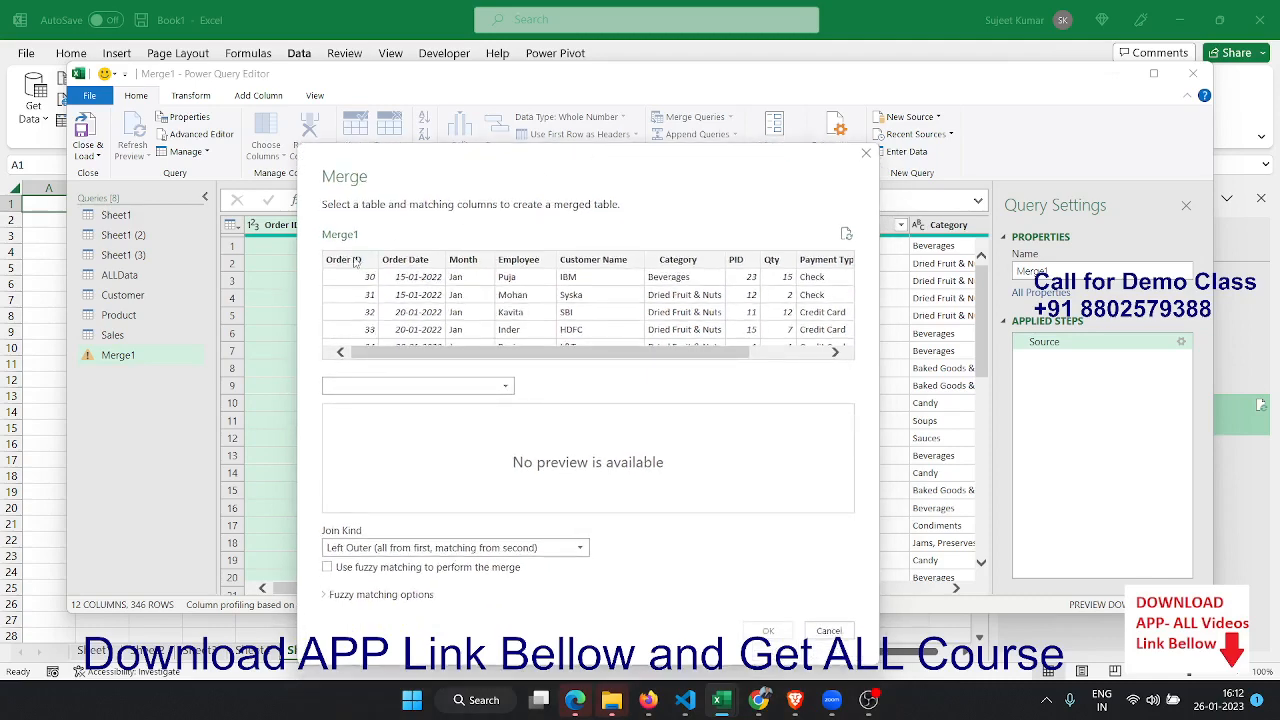
scroll(560, 330, right, 3)
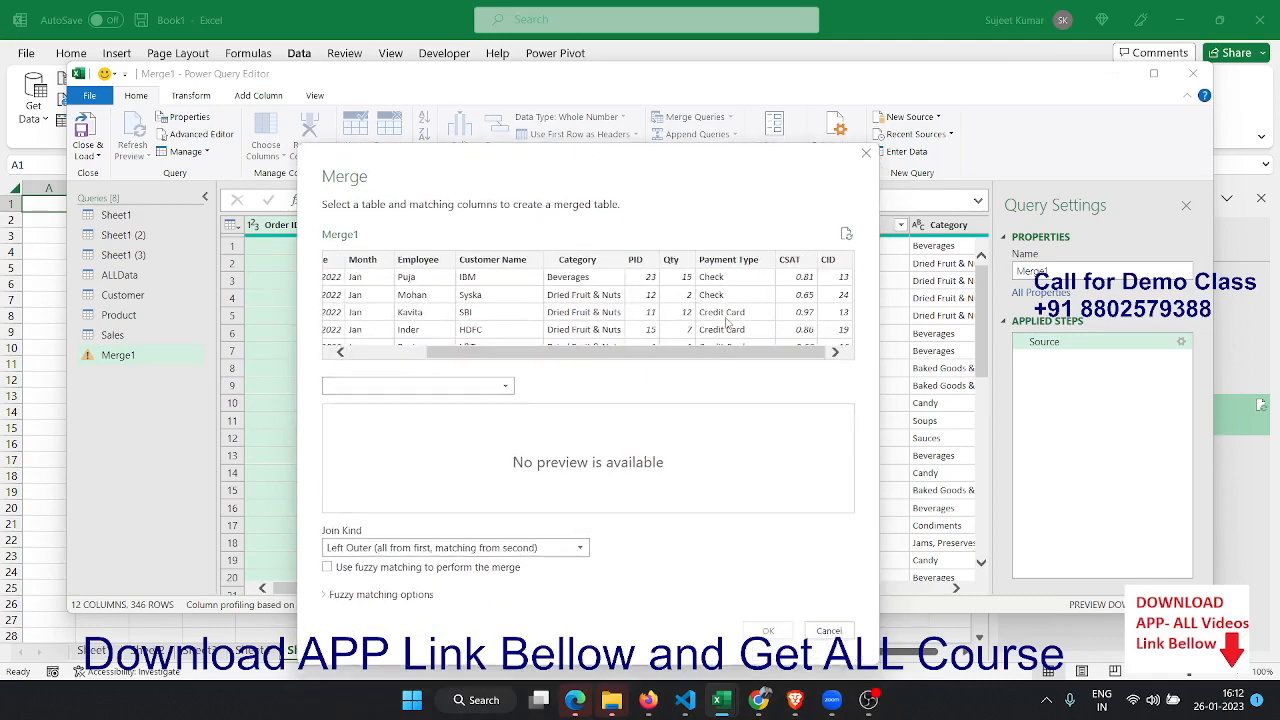
click(832, 260)
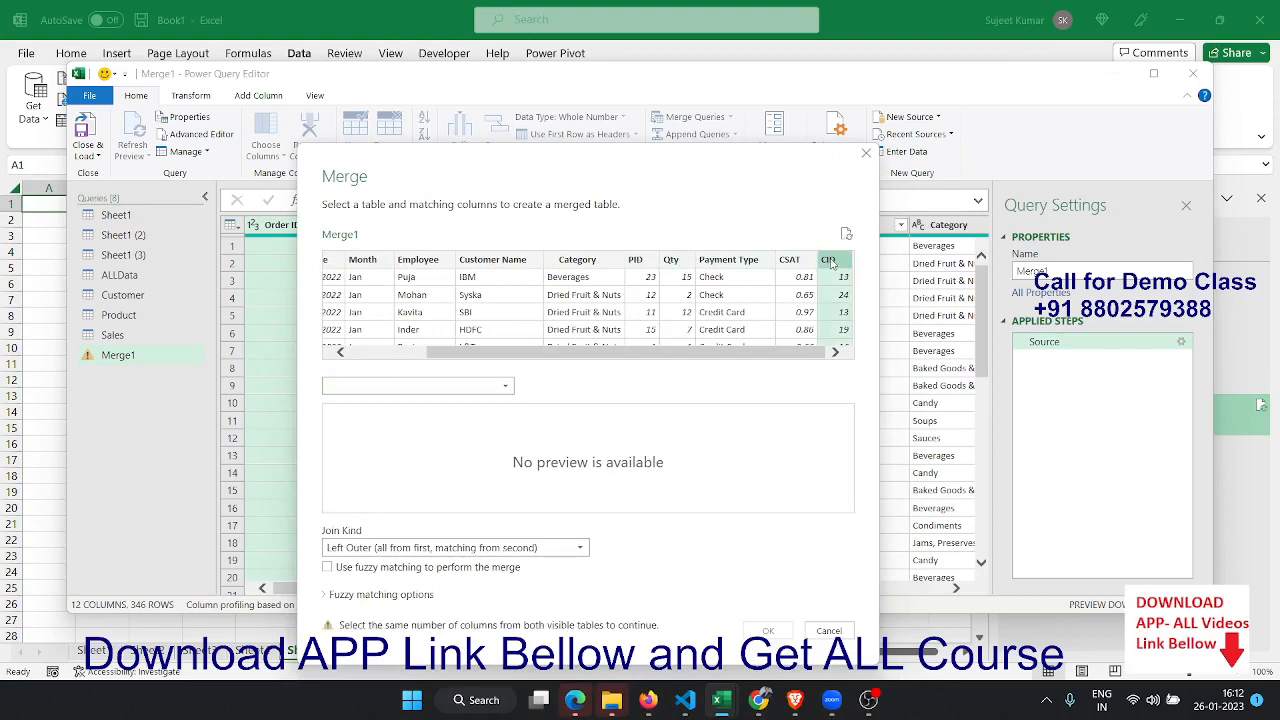
click(401, 388)
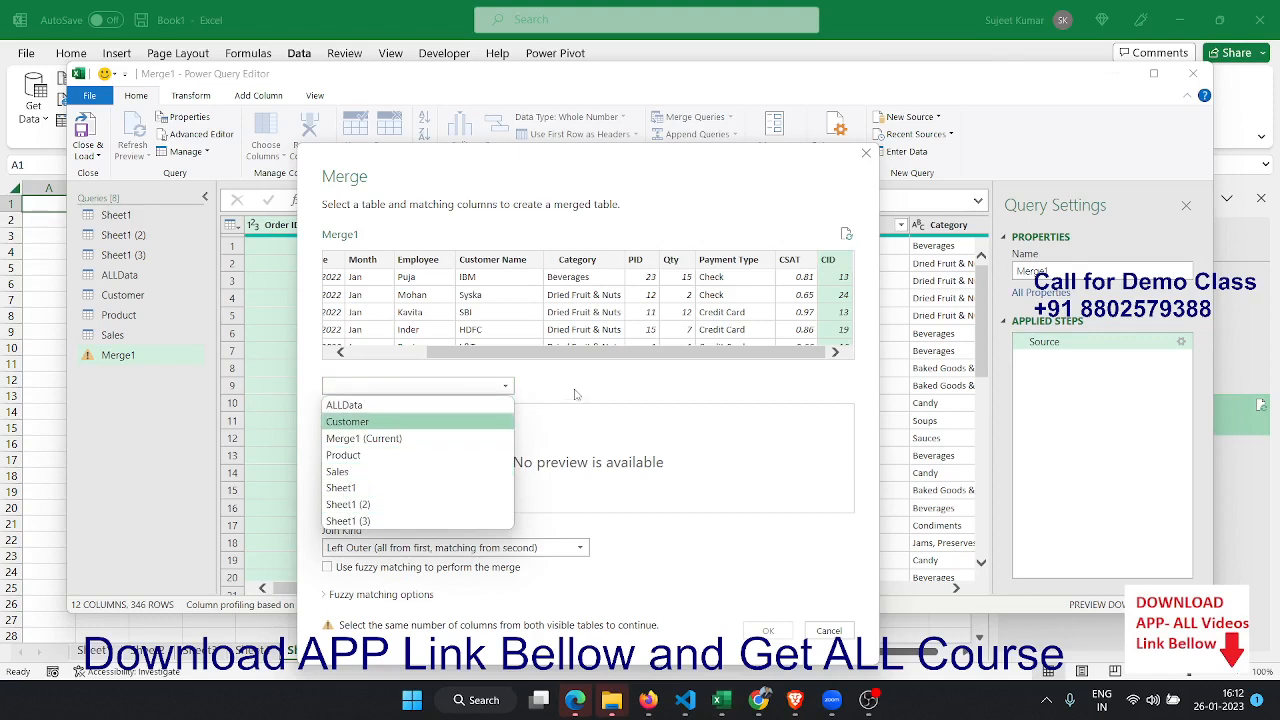
click(676, 395)
click(470, 393)
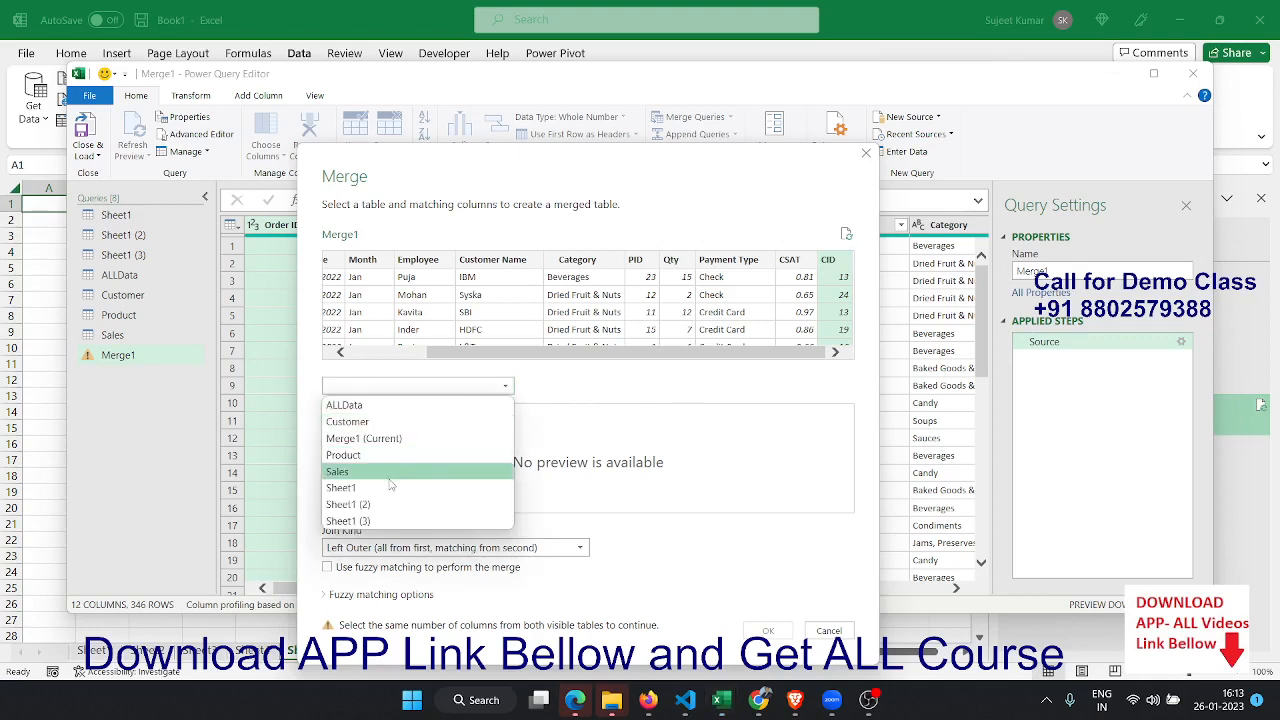
click(391, 424)
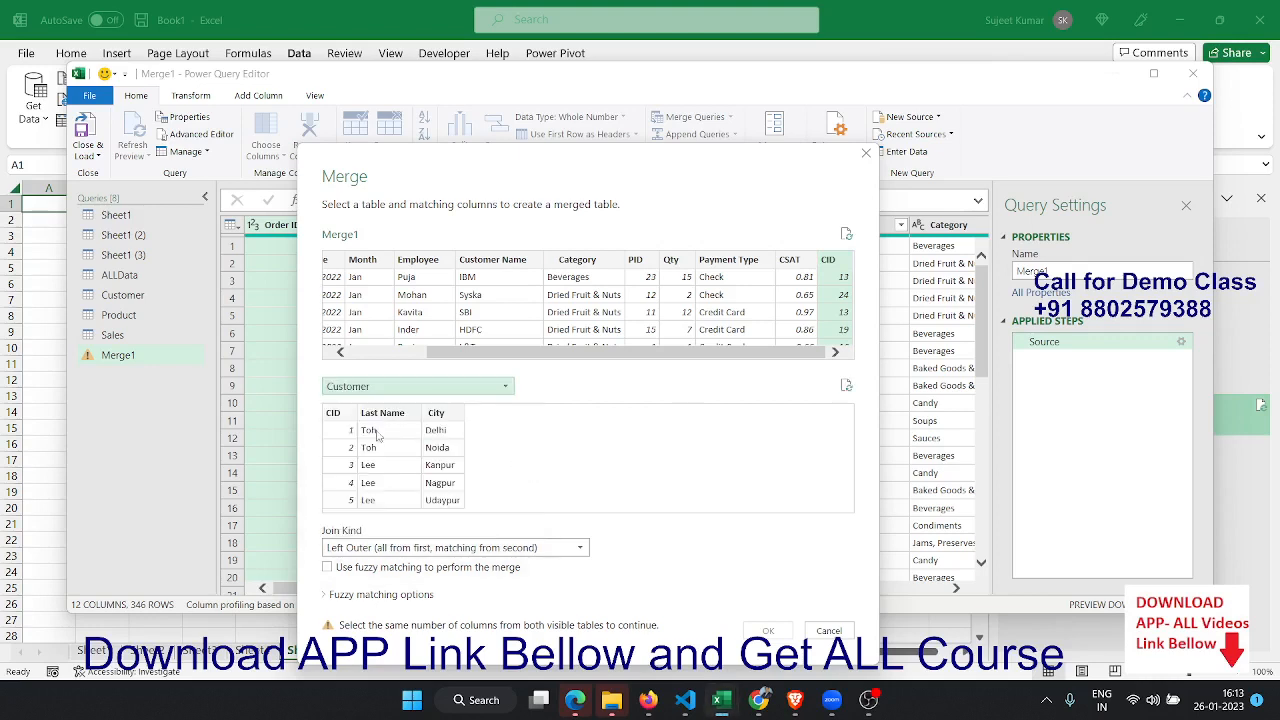
click(342, 415)
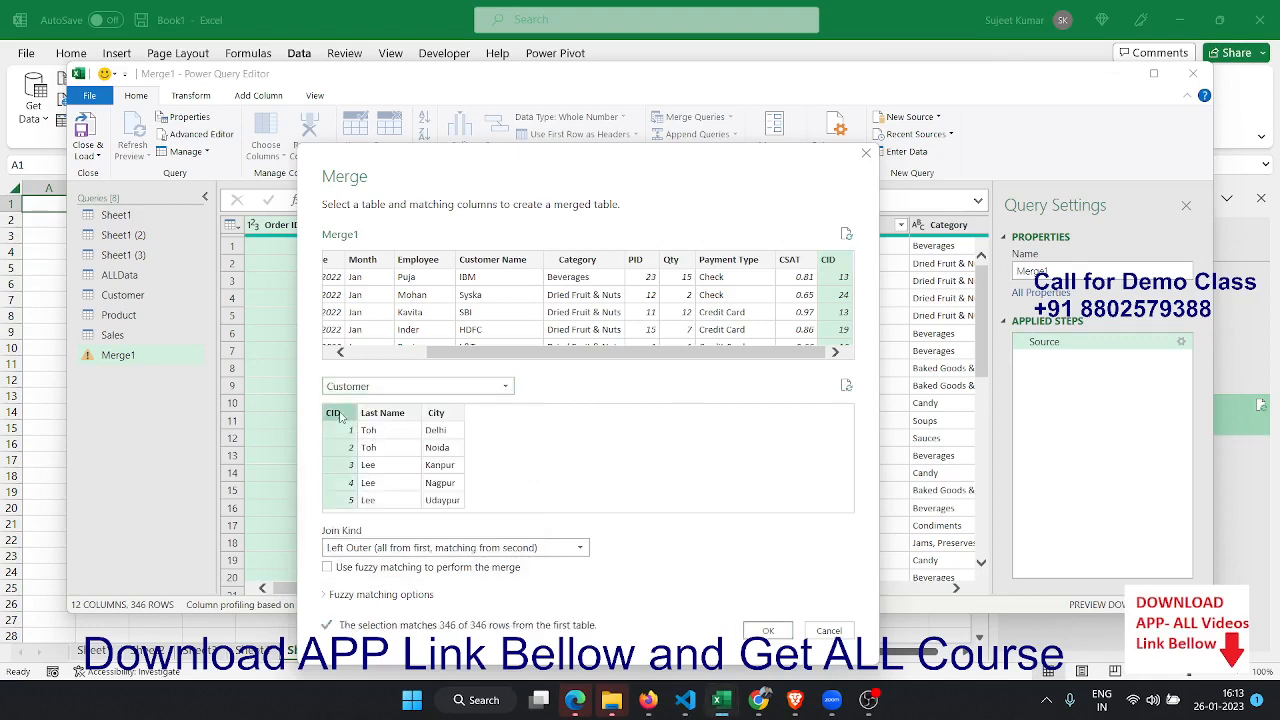
click(779, 632)
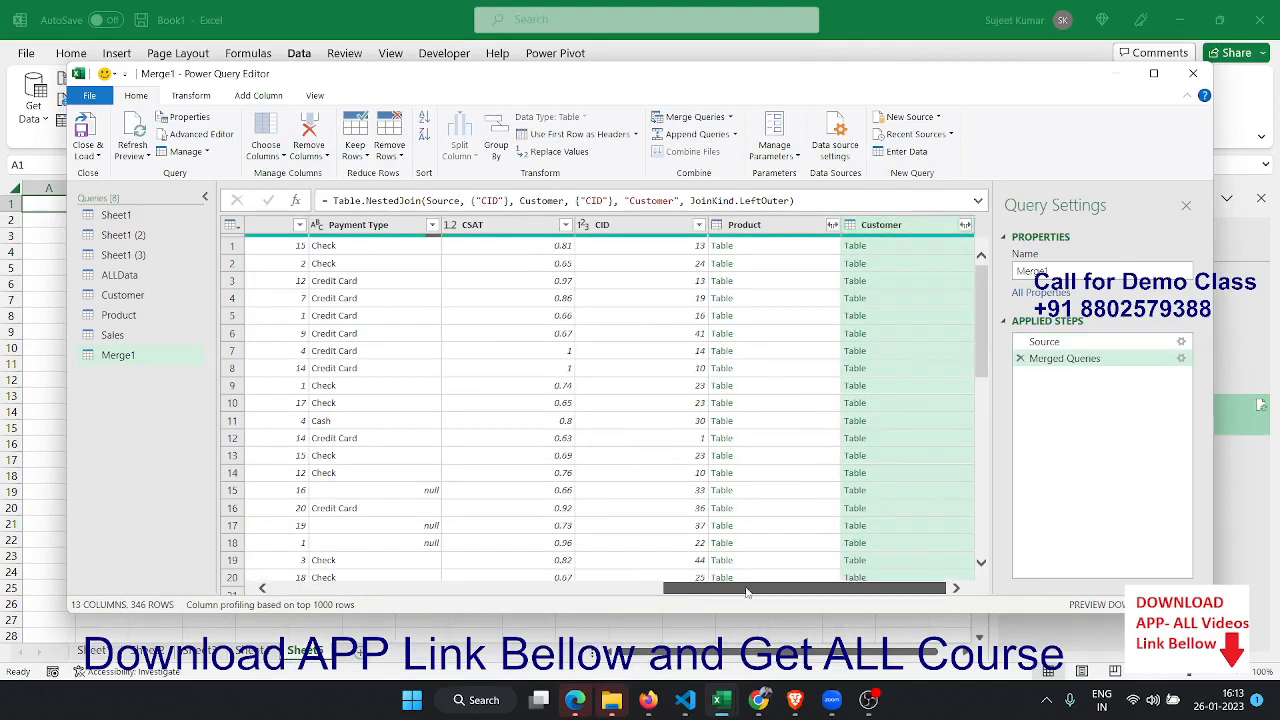
Step: Preview the nested Product tables and expand the Product column with only Product Name and MRP, leaving out PID
click(812, 334)
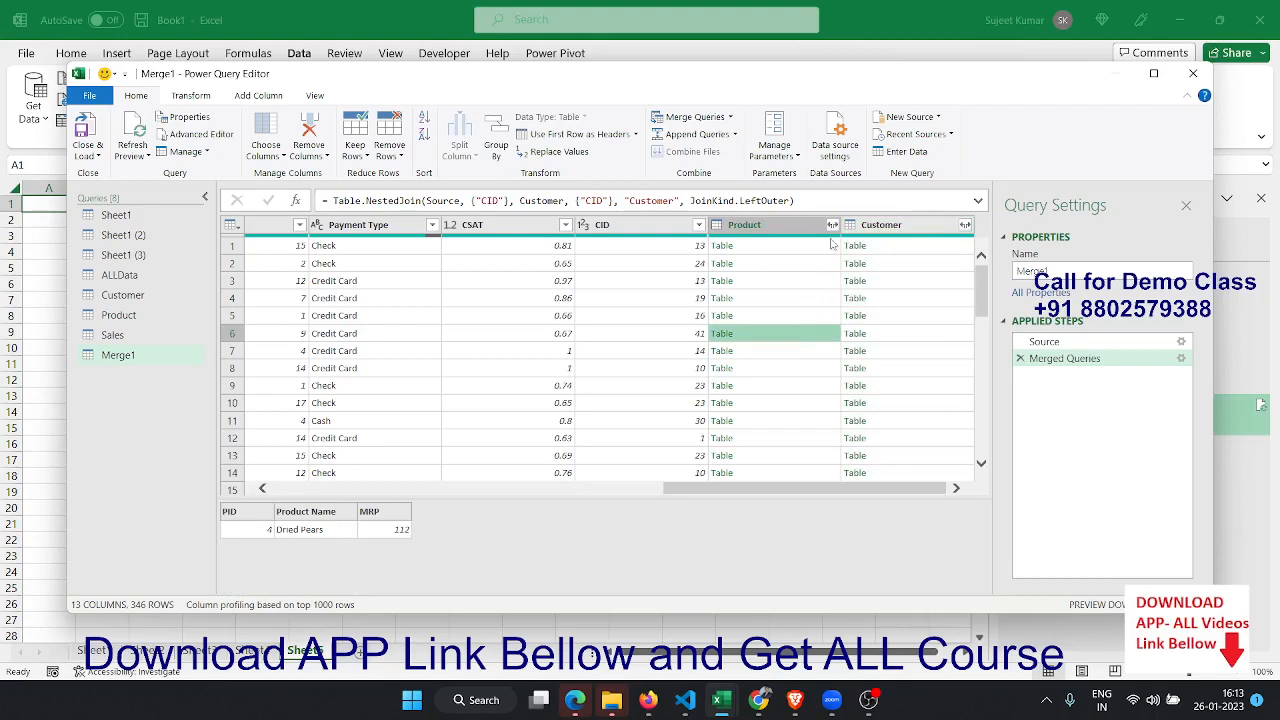
click(628, 264)
click(770, 264)
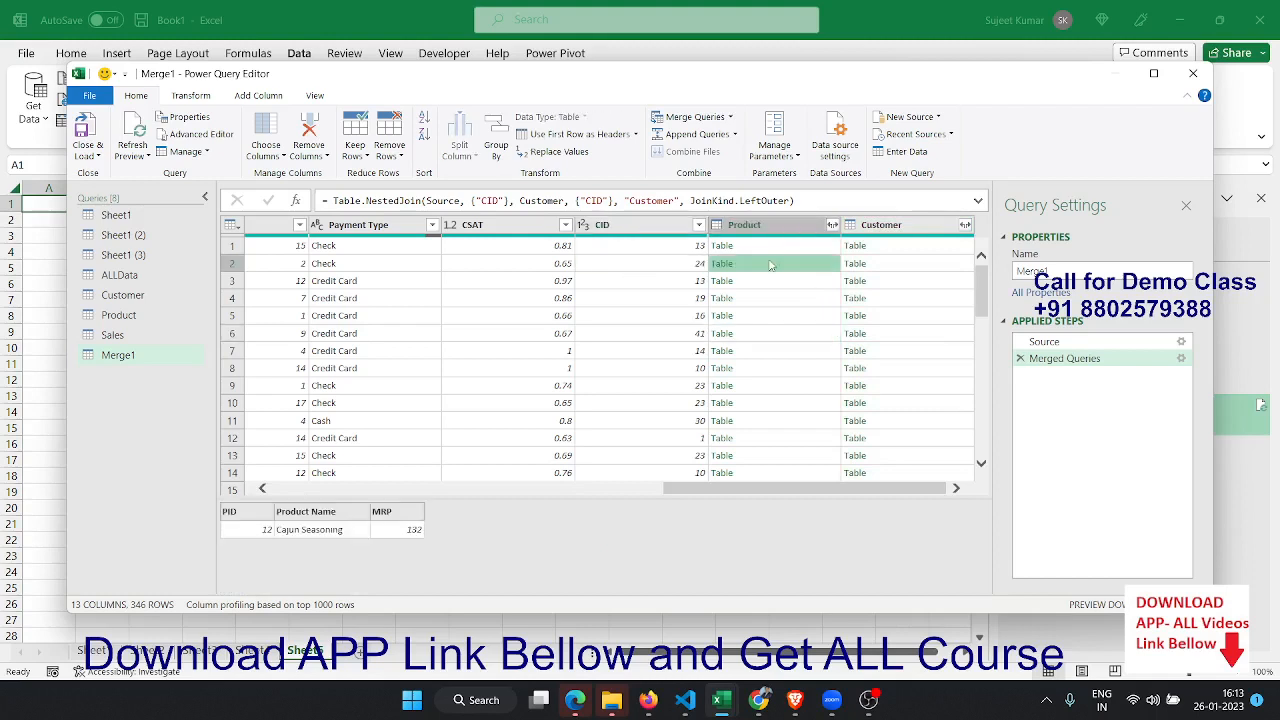
click(833, 225)
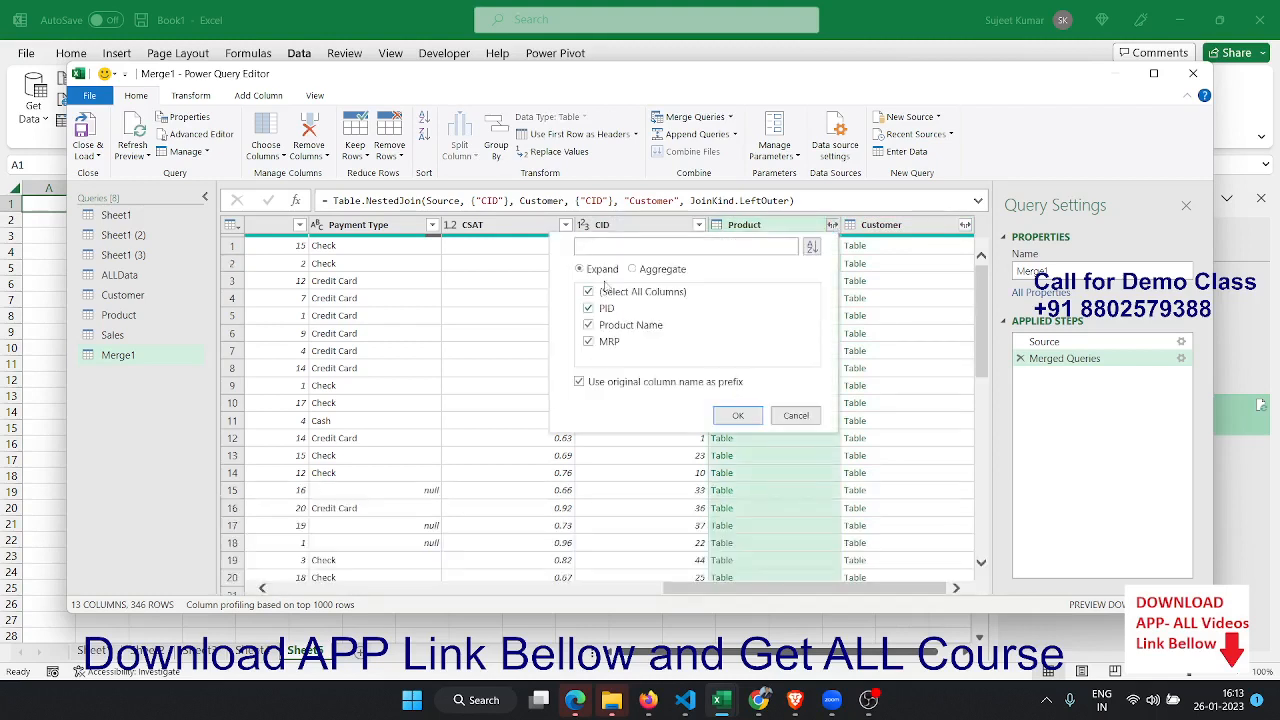
click(590, 310)
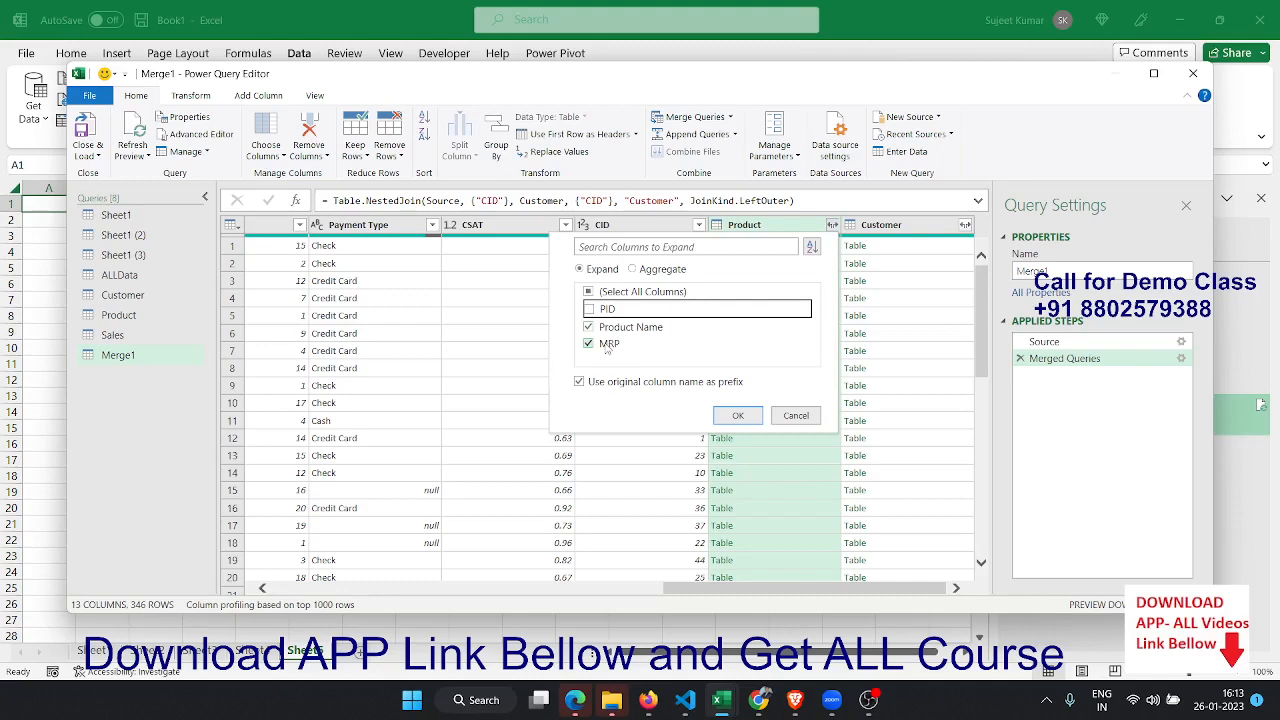
click(739, 415)
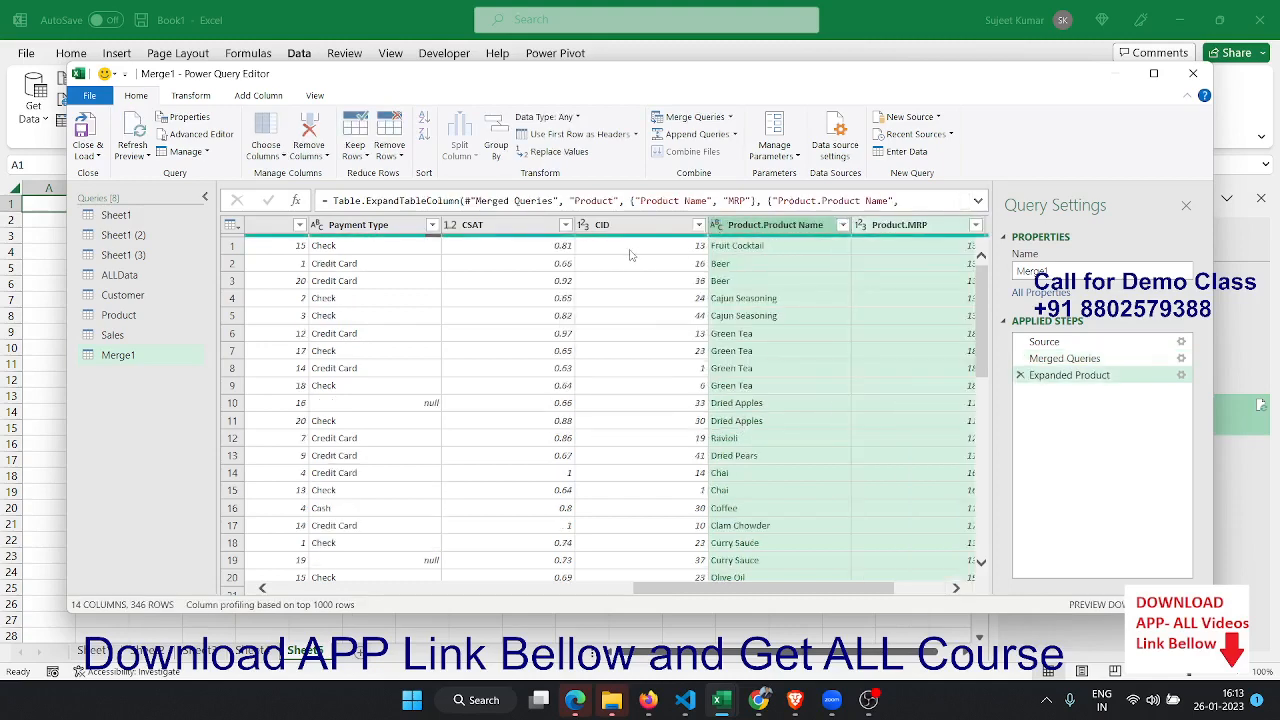
Step: Move the Product.Product Name and Product.MRP columns between PID and Qty
drag(703, 596, 642, 610)
drag(915, 226, 400, 250)
drag(666, 590, 805, 575)
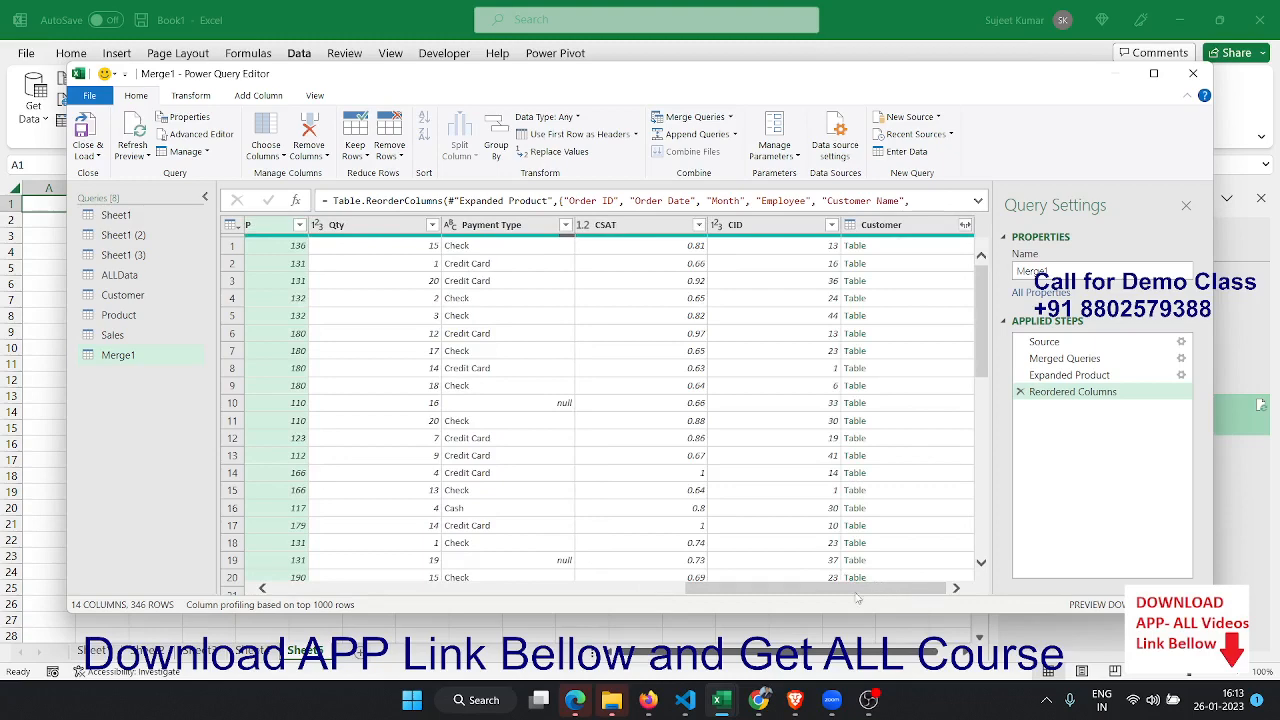
drag(857, 597, 706, 595)
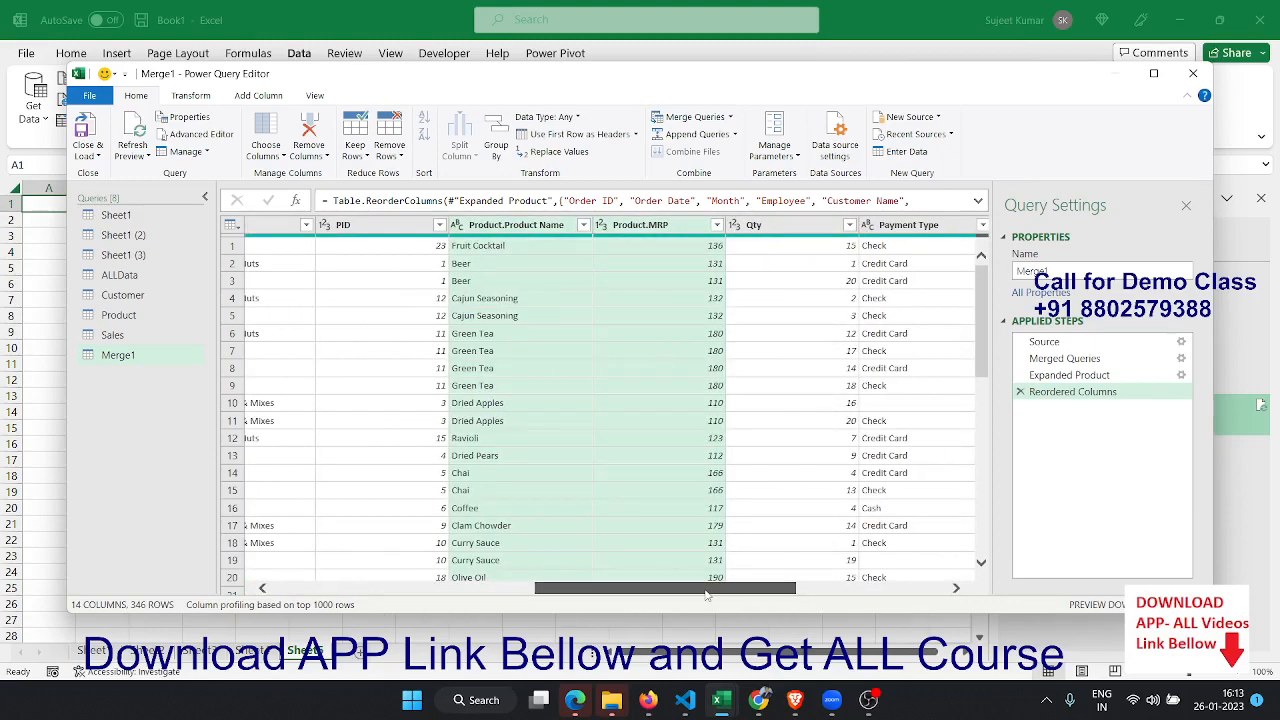
Step: Move the Product.MRP column between Qty and Payment Type
click(676, 370)
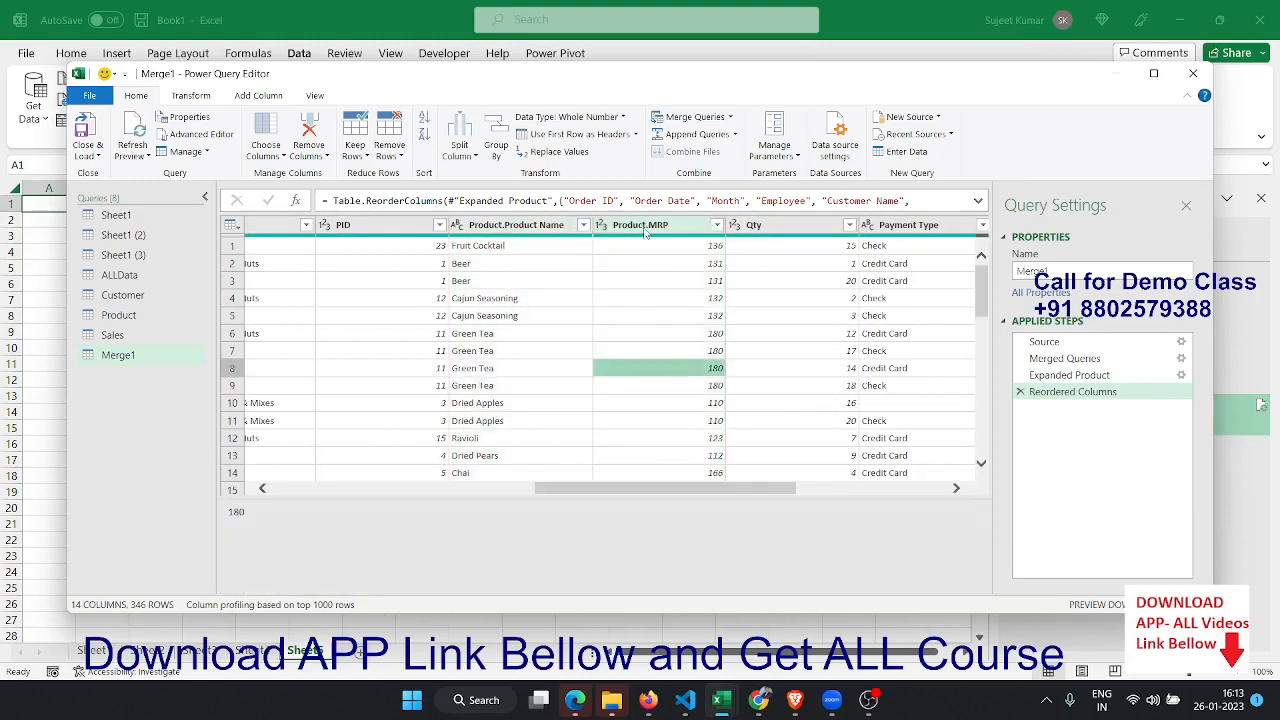
drag(645, 232, 898, 236)
click(628, 297)
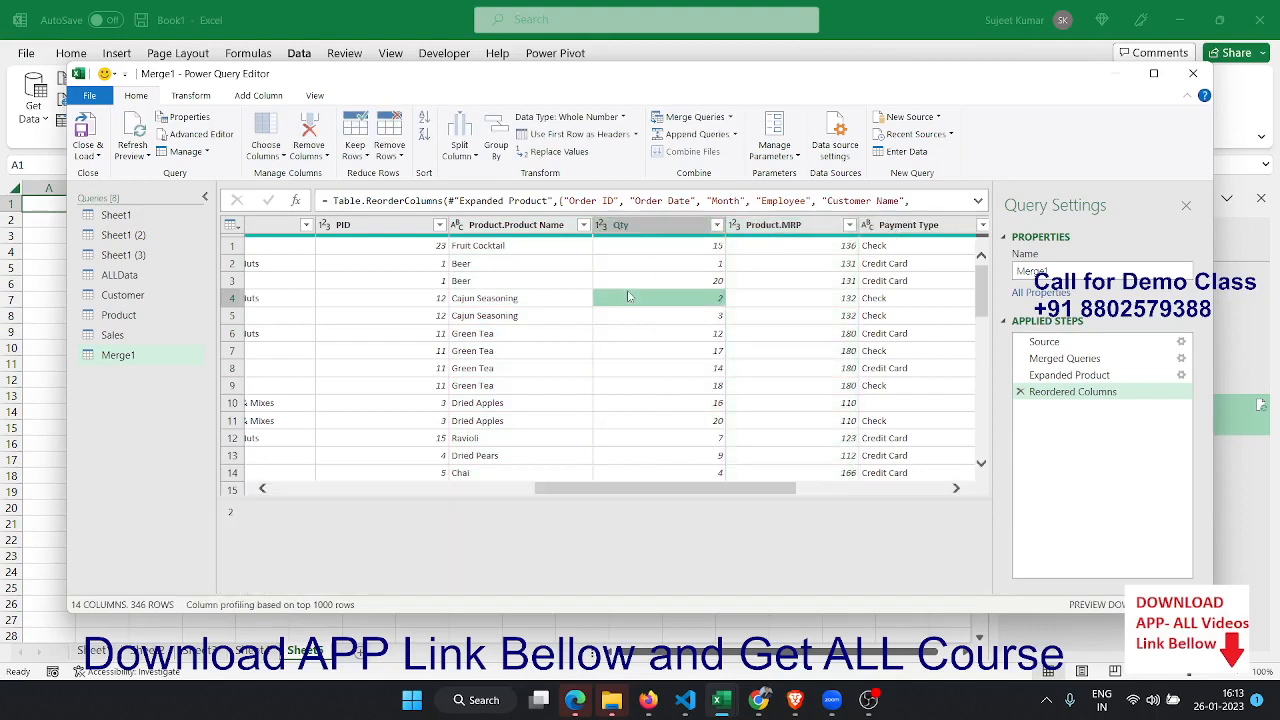
Step: Expand the Customer column with only Last Name and City, leaving out CID
drag(640, 489, 790, 489)
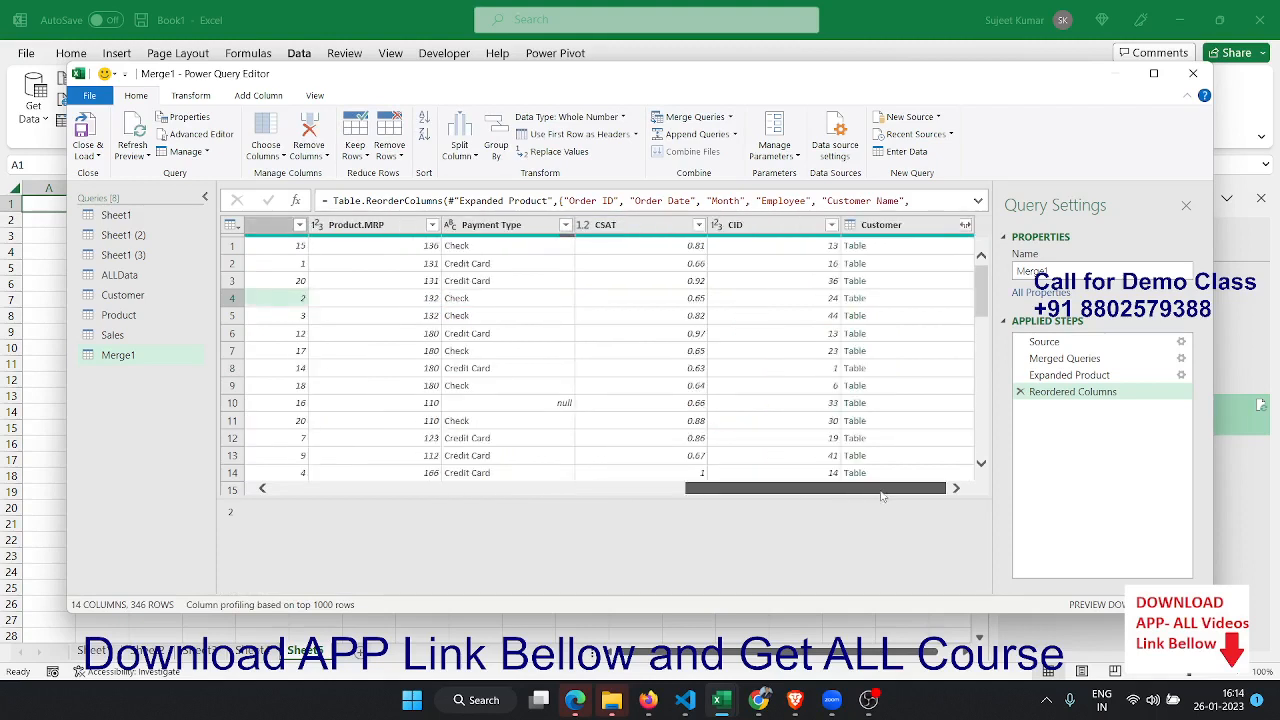
click(965, 225)
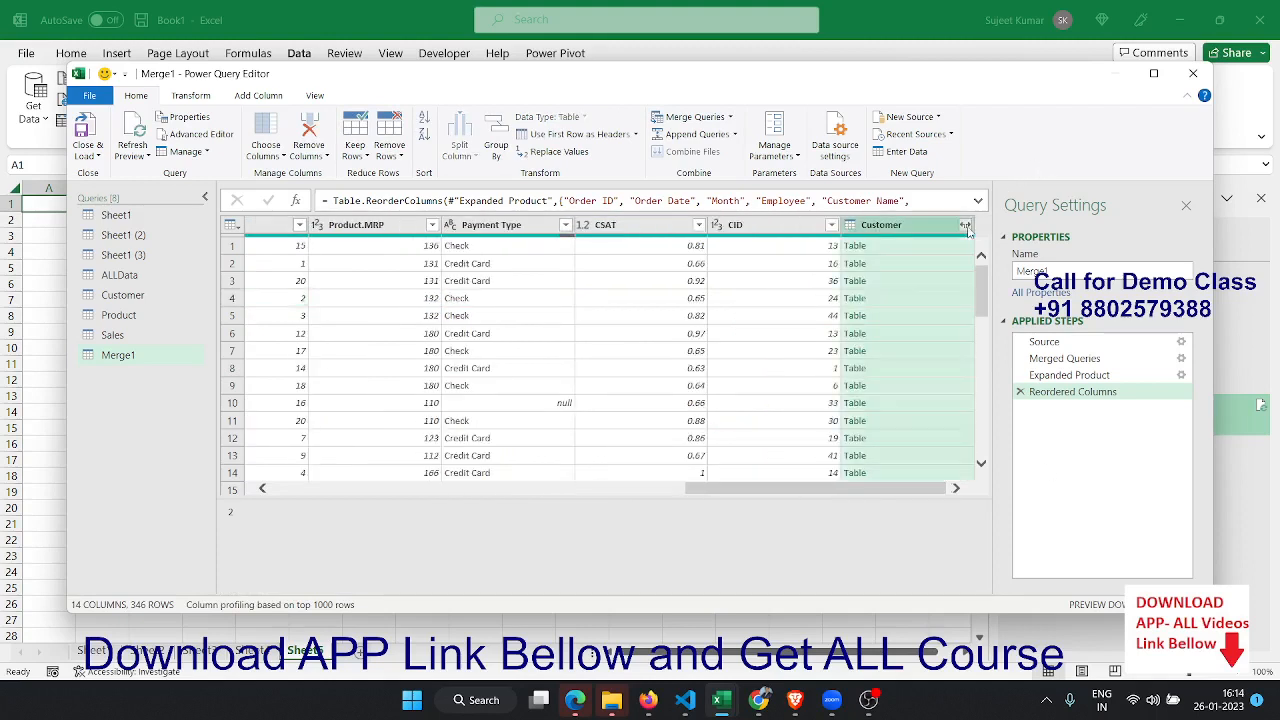
click(724, 309)
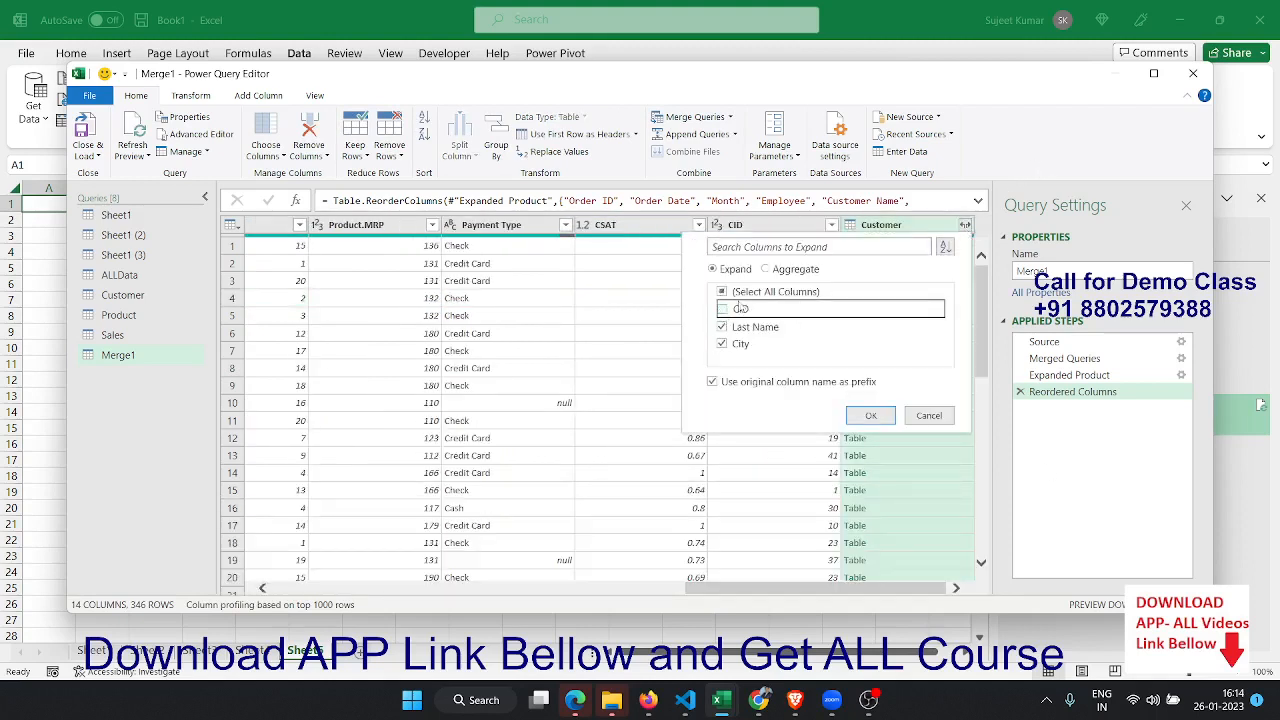
click(872, 416)
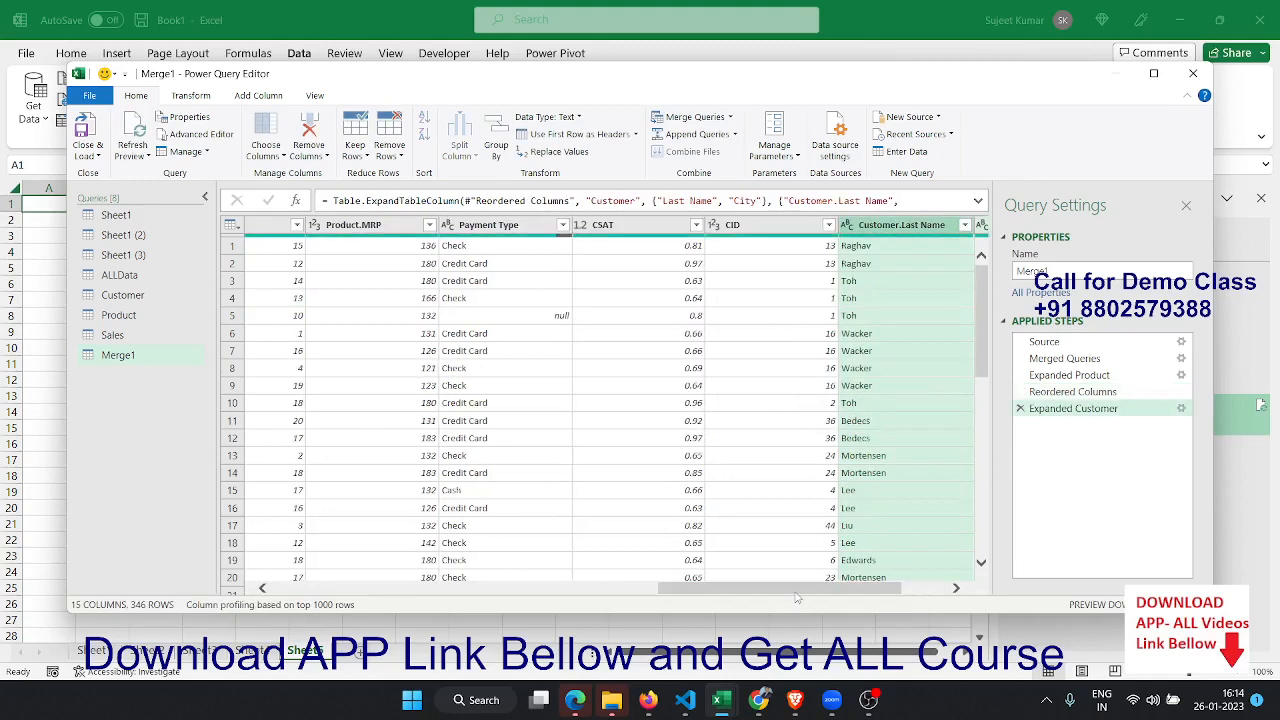
drag(797, 597, 917, 601)
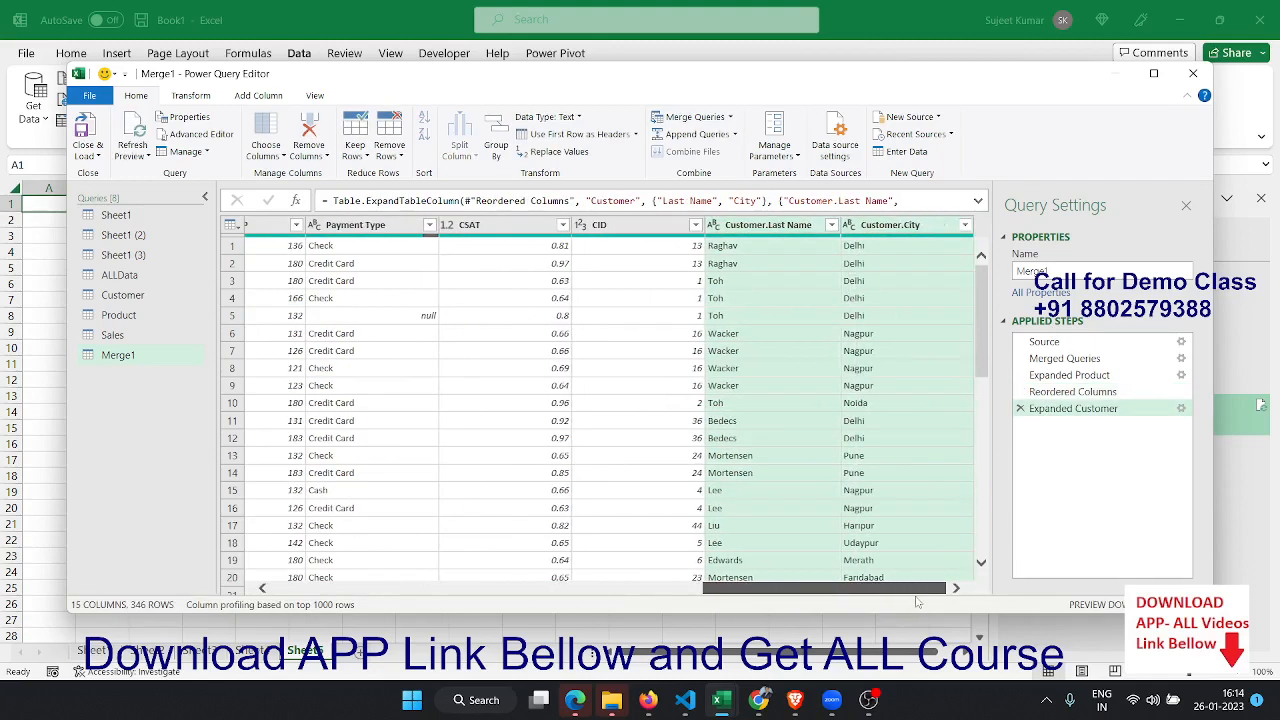
Step: Close the query editor and load the merged query as a table into the existing worksheet at cell A1
drag(851, 603, 420, 600)
click(96, 158)
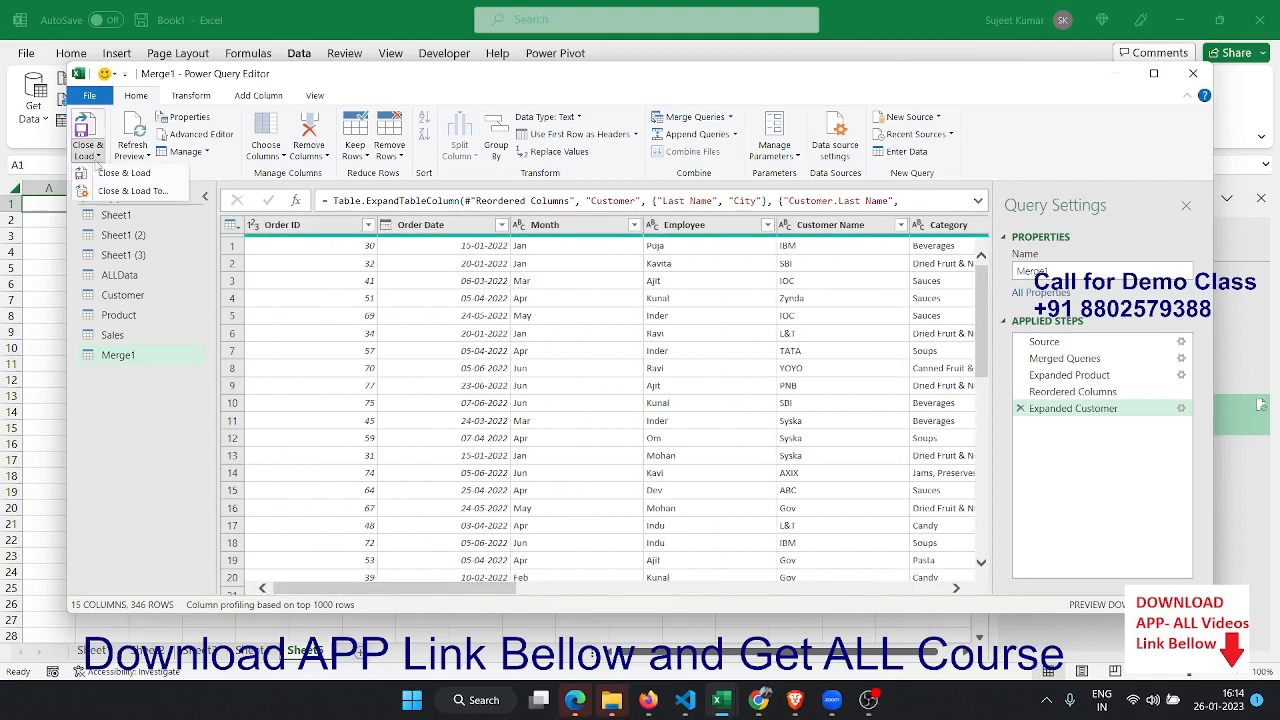
click(115, 194)
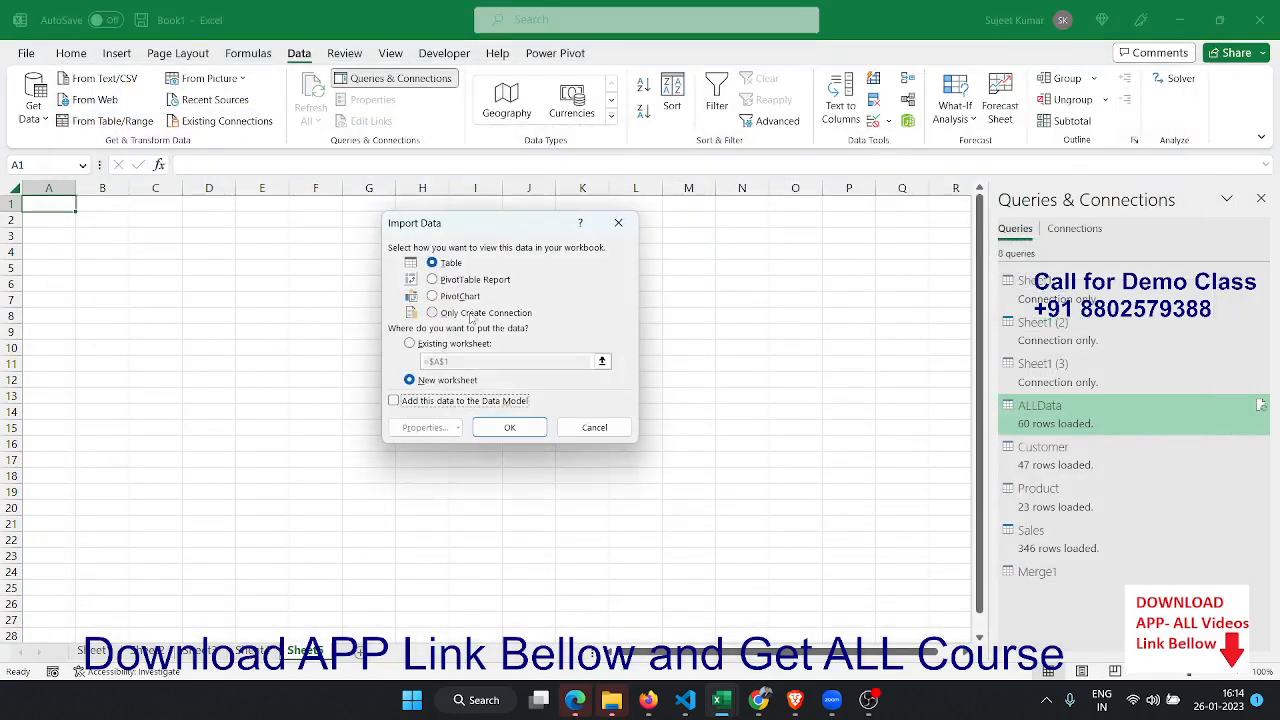
click(411, 344)
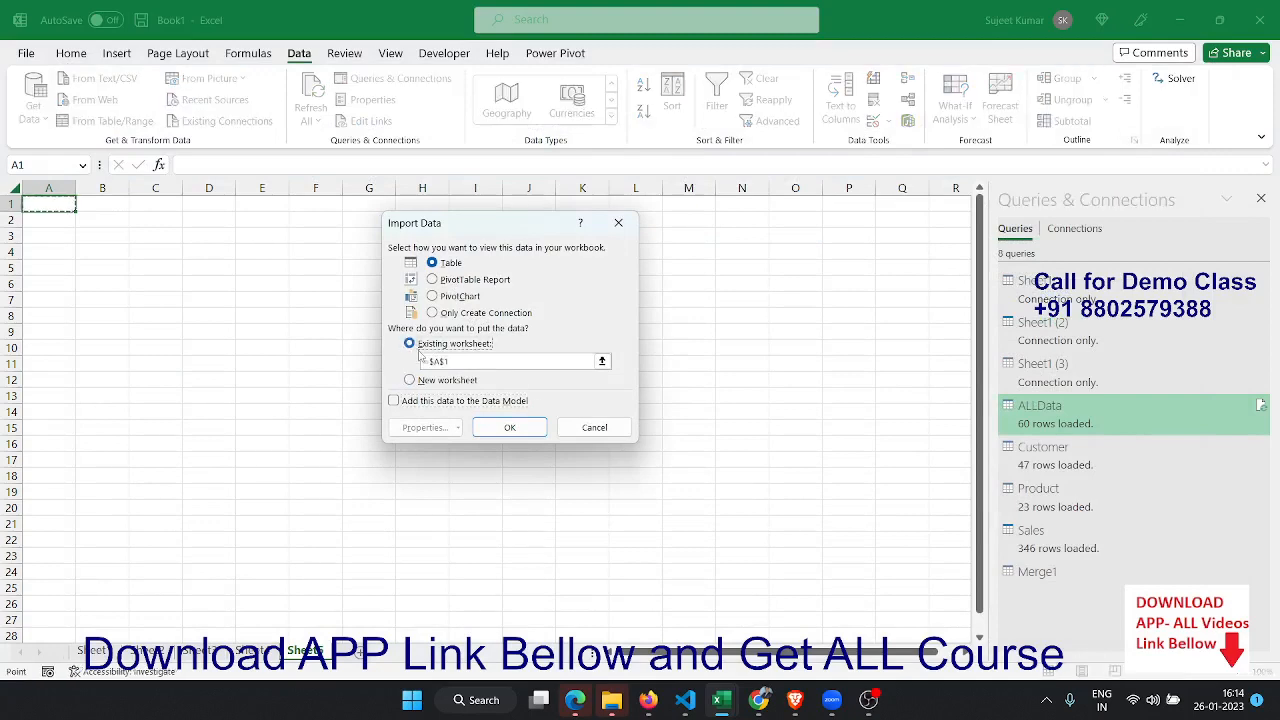
click(510, 427)
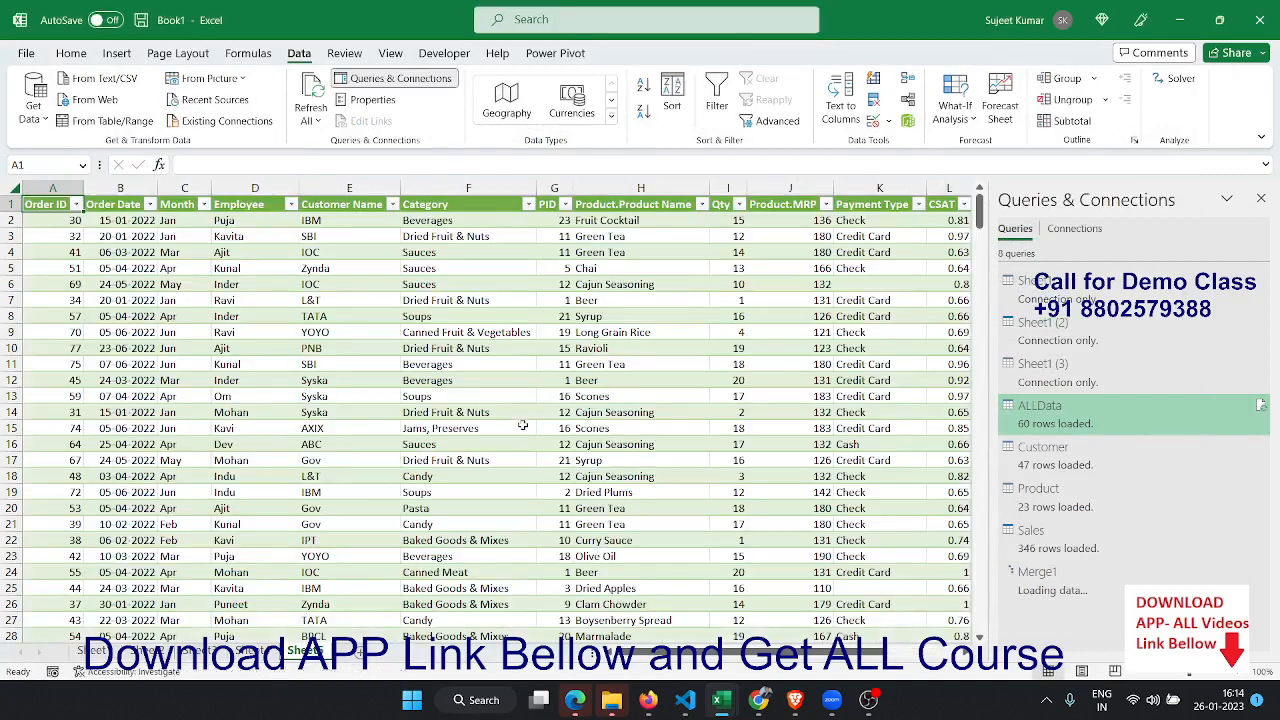
Step: Look through the loaded merged table and the query, table design and data import commands available for it
click(514, 298)
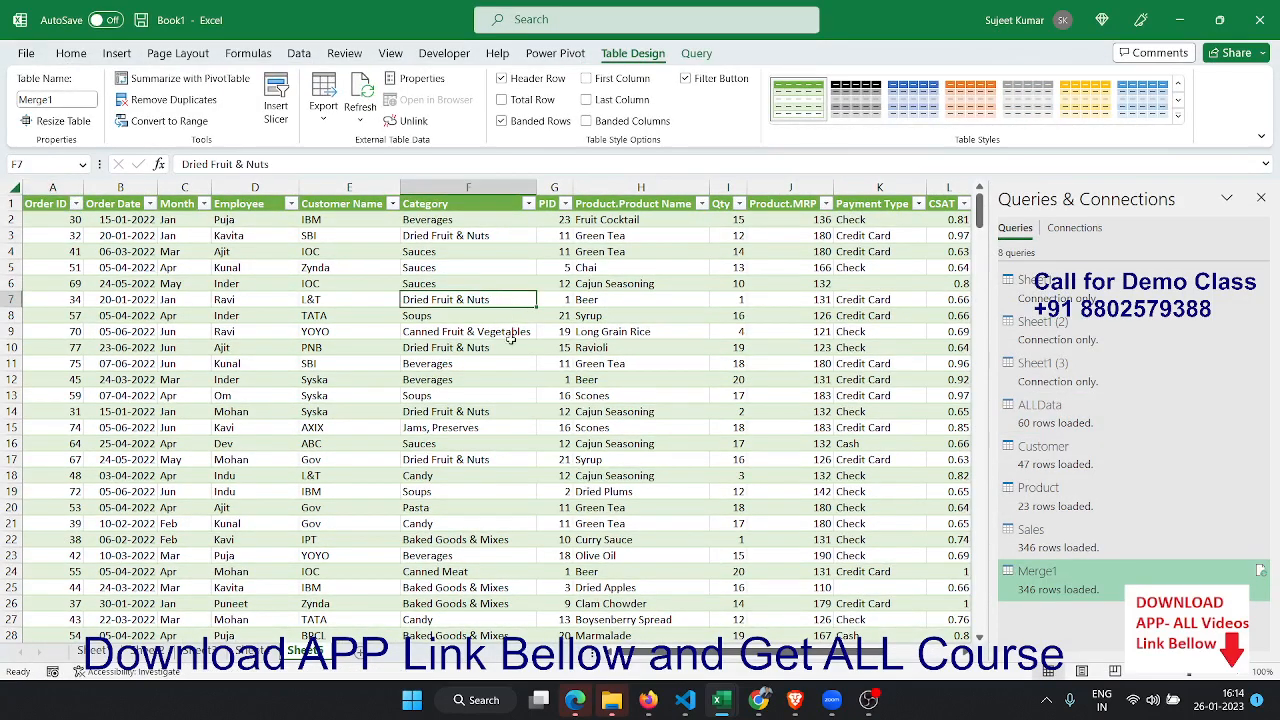
scroll(510, 340, down, 20)
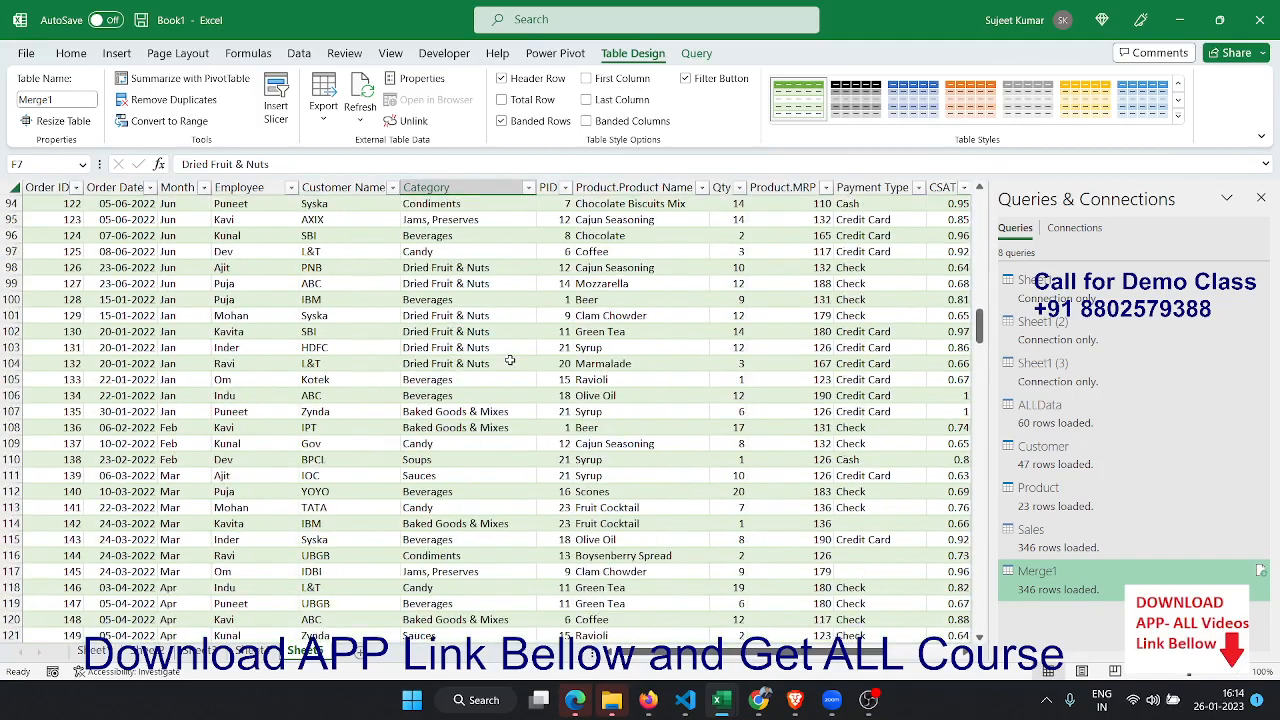
scroll(510, 360, up, 20)
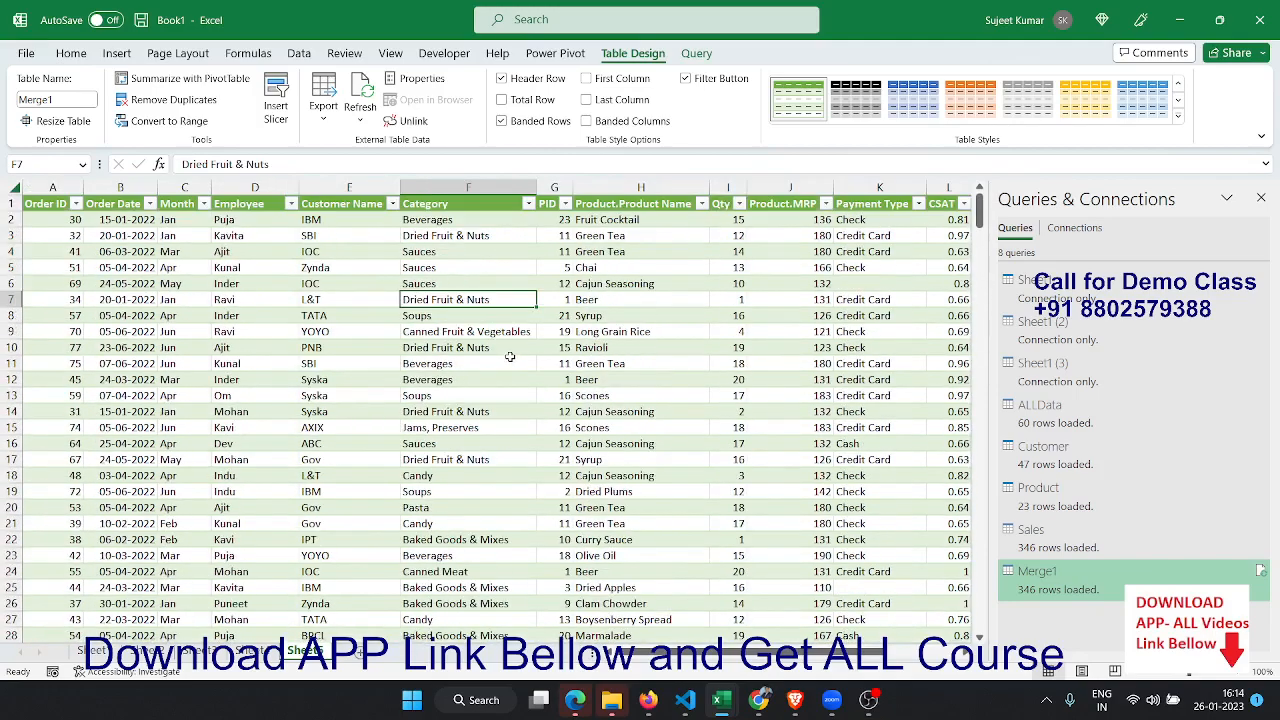
click(694, 56)
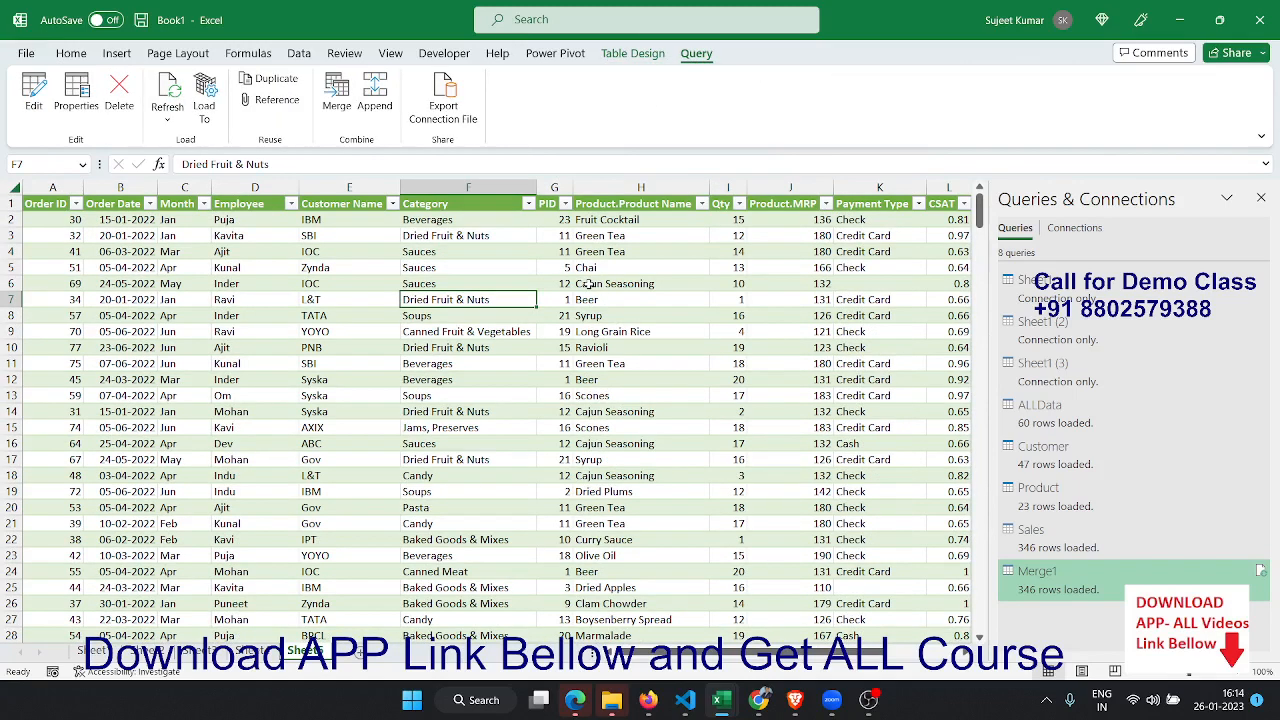
click(285, 379)
click(196, 332)
click(479, 353)
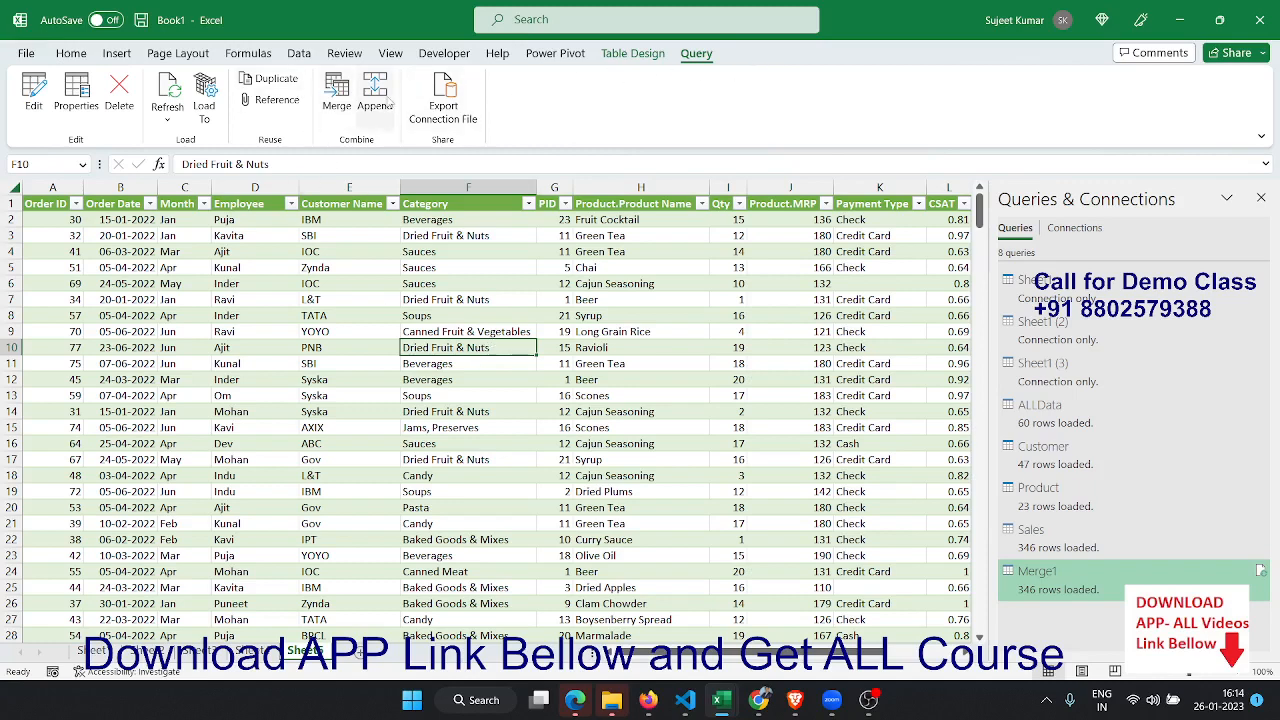
click(609, 301)
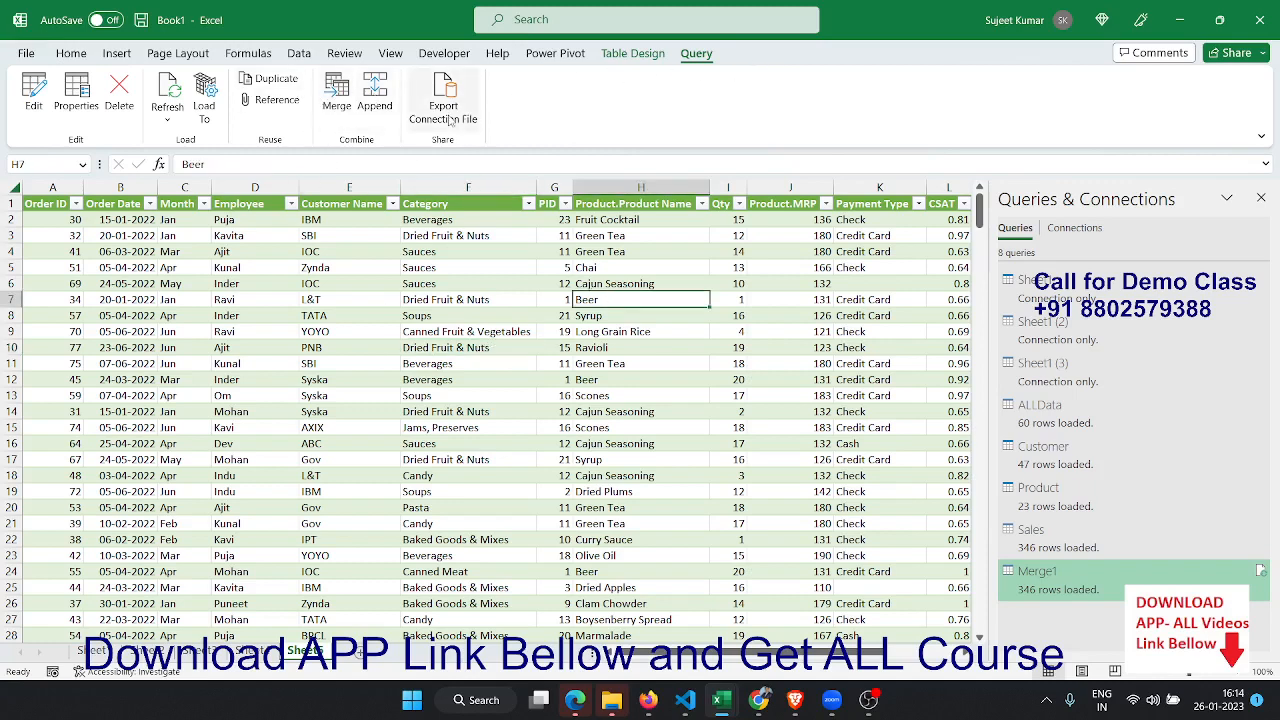
click(632, 53)
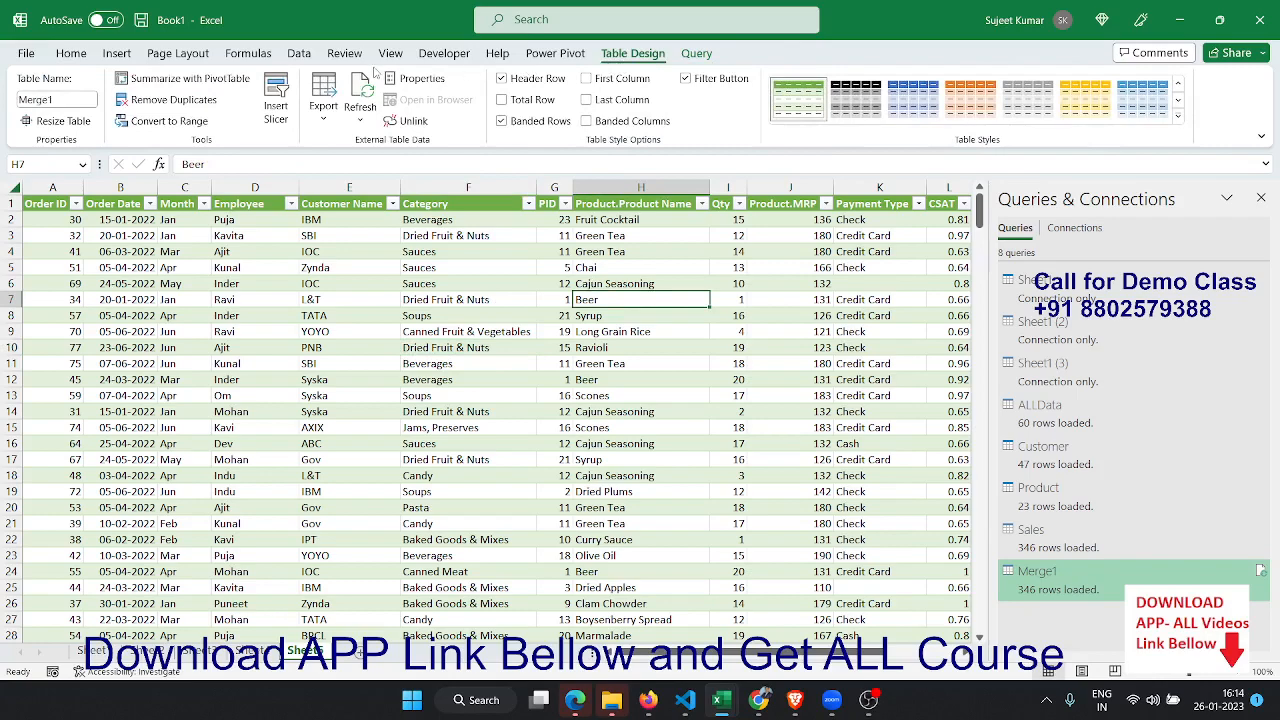
click(299, 55)
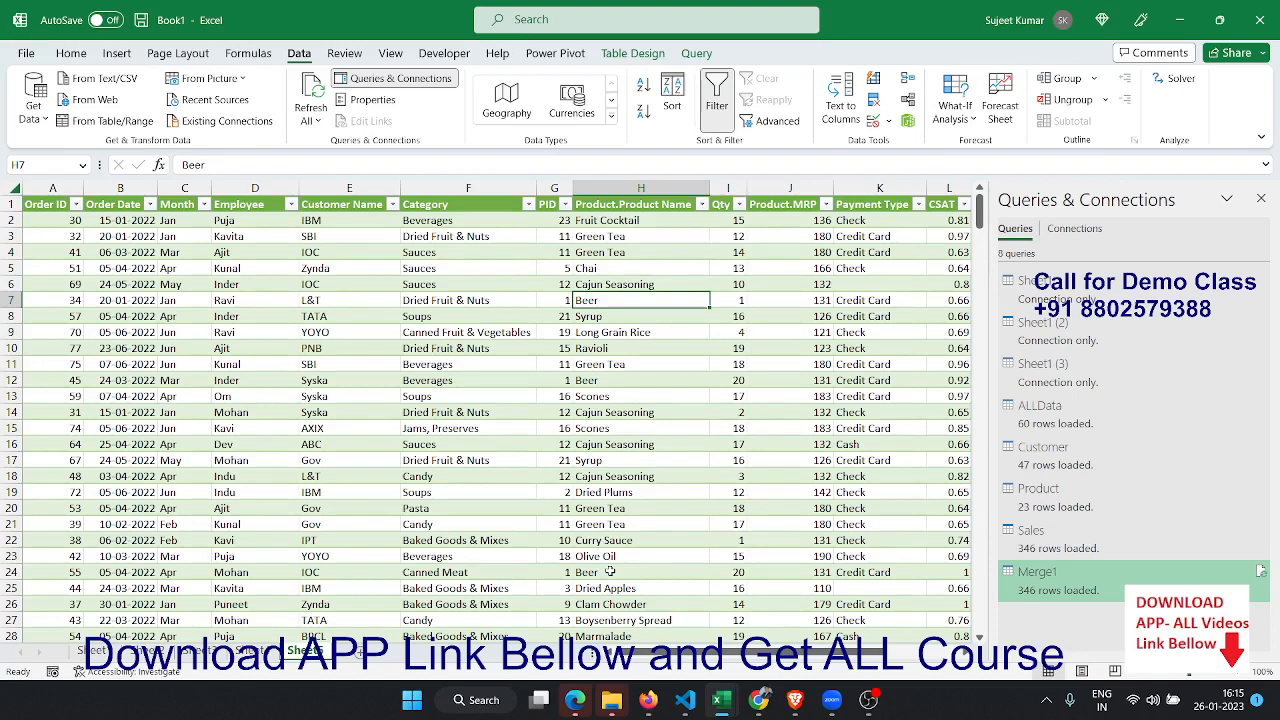
click(34, 108)
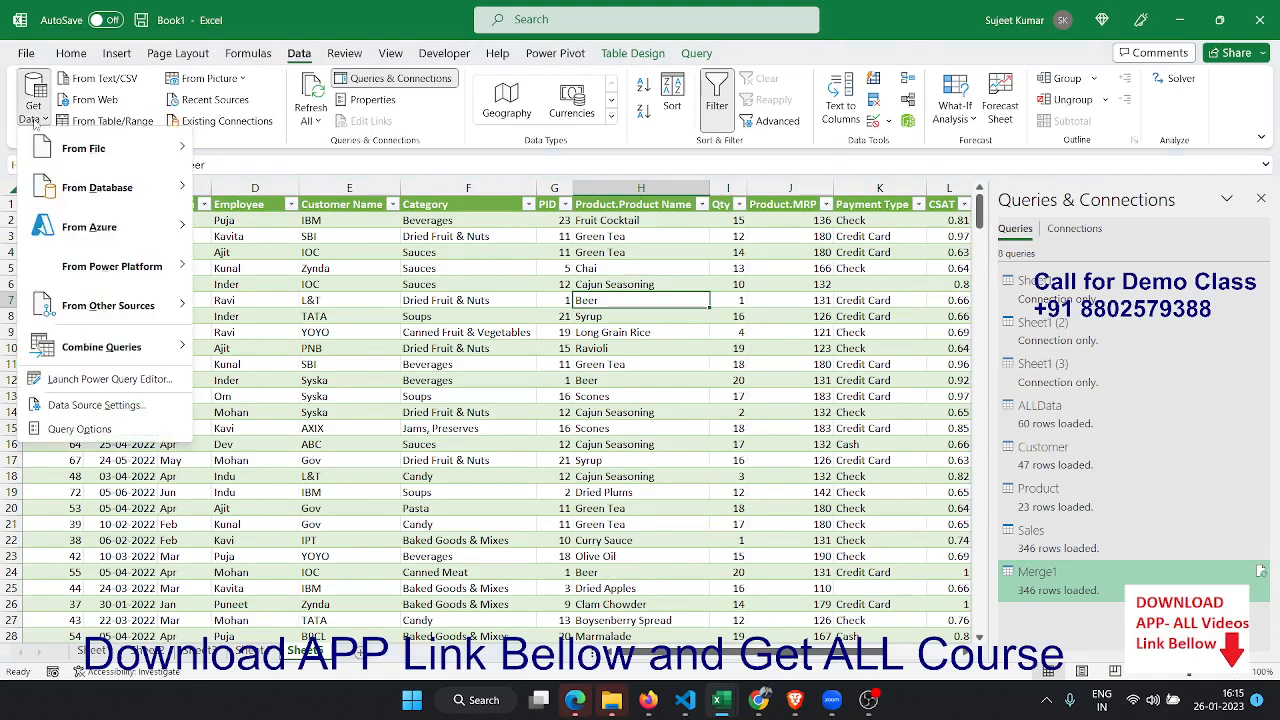
key(Escape)
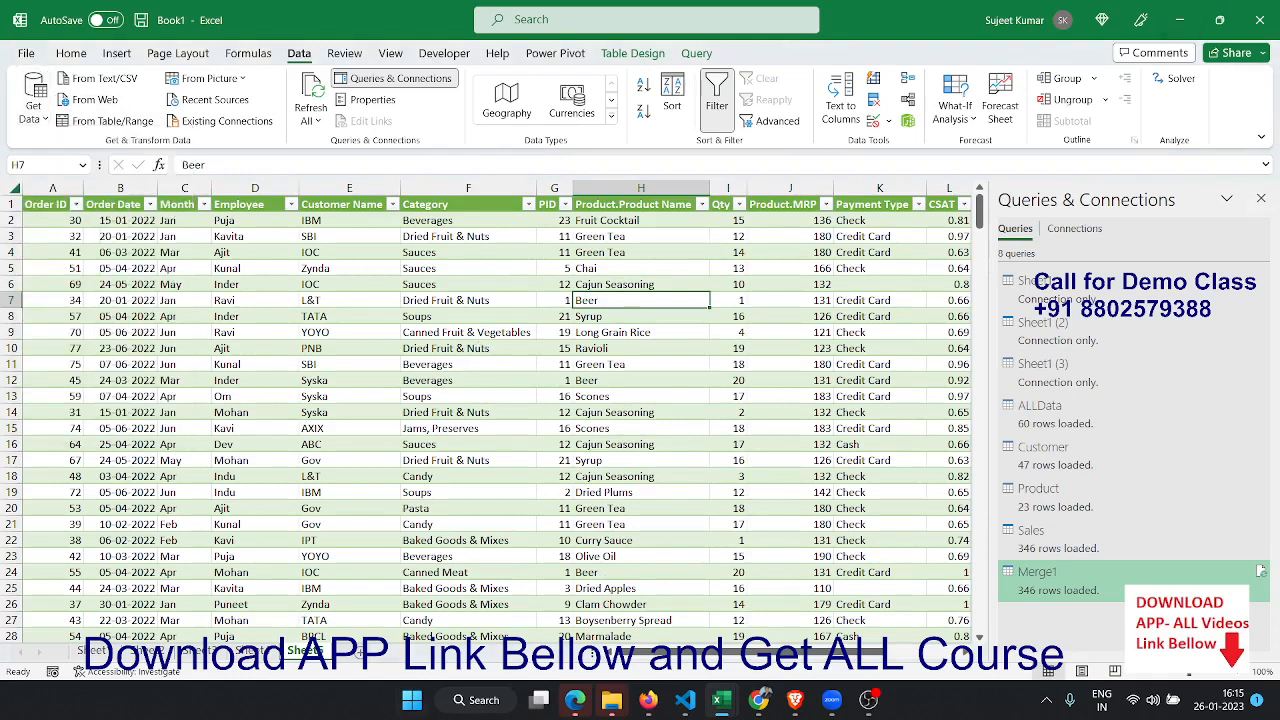
Step: Add a new worksheet, enter the header Name in A1 and a first name in A2, and autofill names down to A15
click(368, 660)
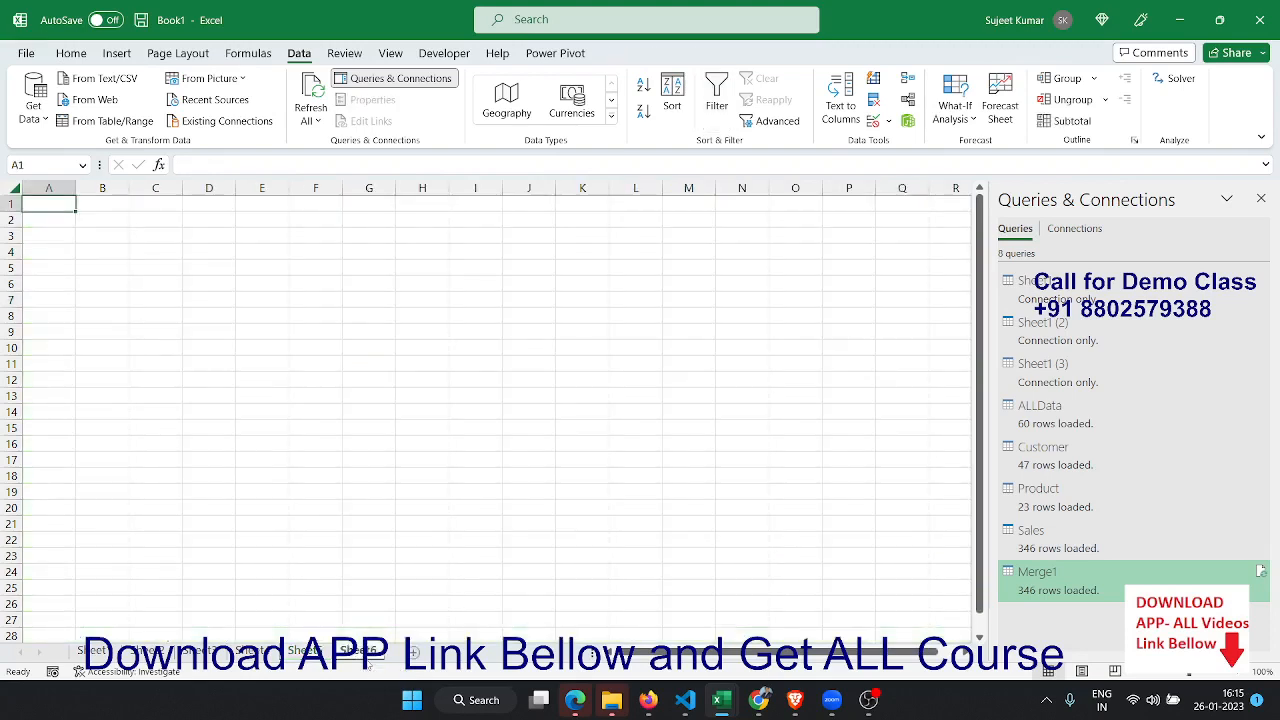
text(Name)
key(Return)
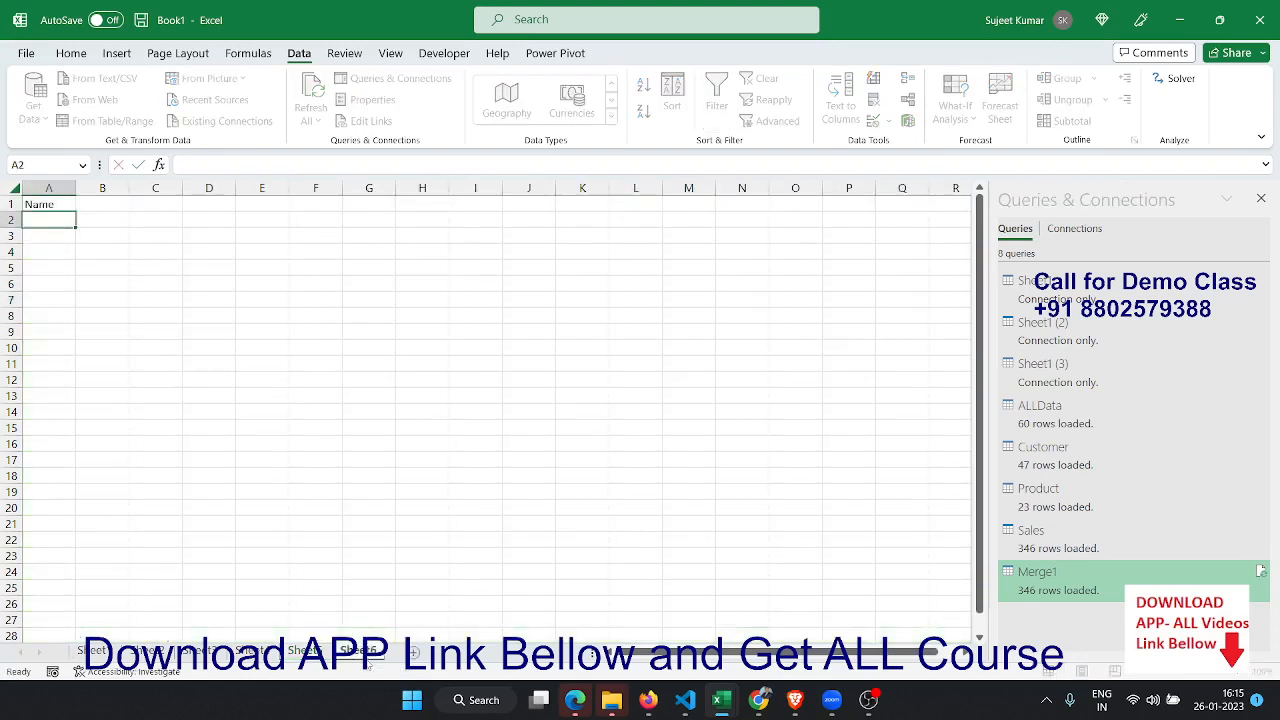
text(Puja)
key(Return)
key(Up)
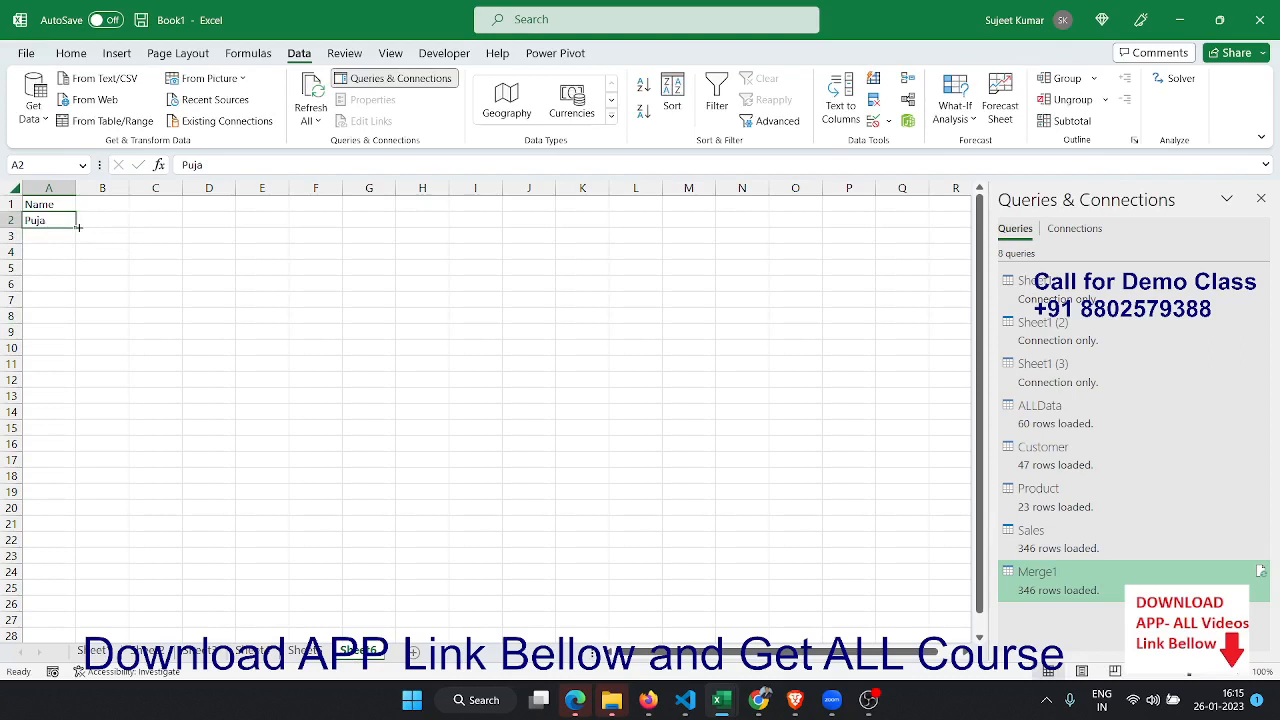
drag(78, 227, 61, 433)
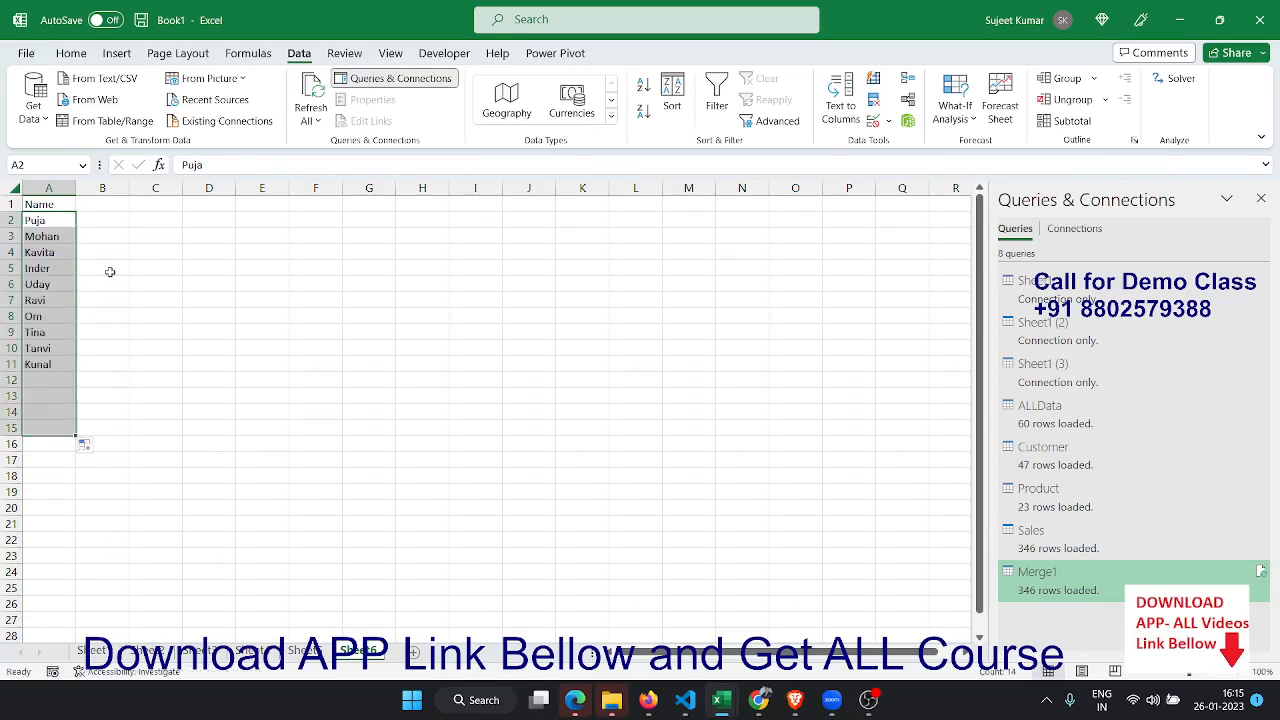
Step: Enter JAN in B1 and autofill the month headers across to DEC in M1
click(119, 210)
text(JAN)
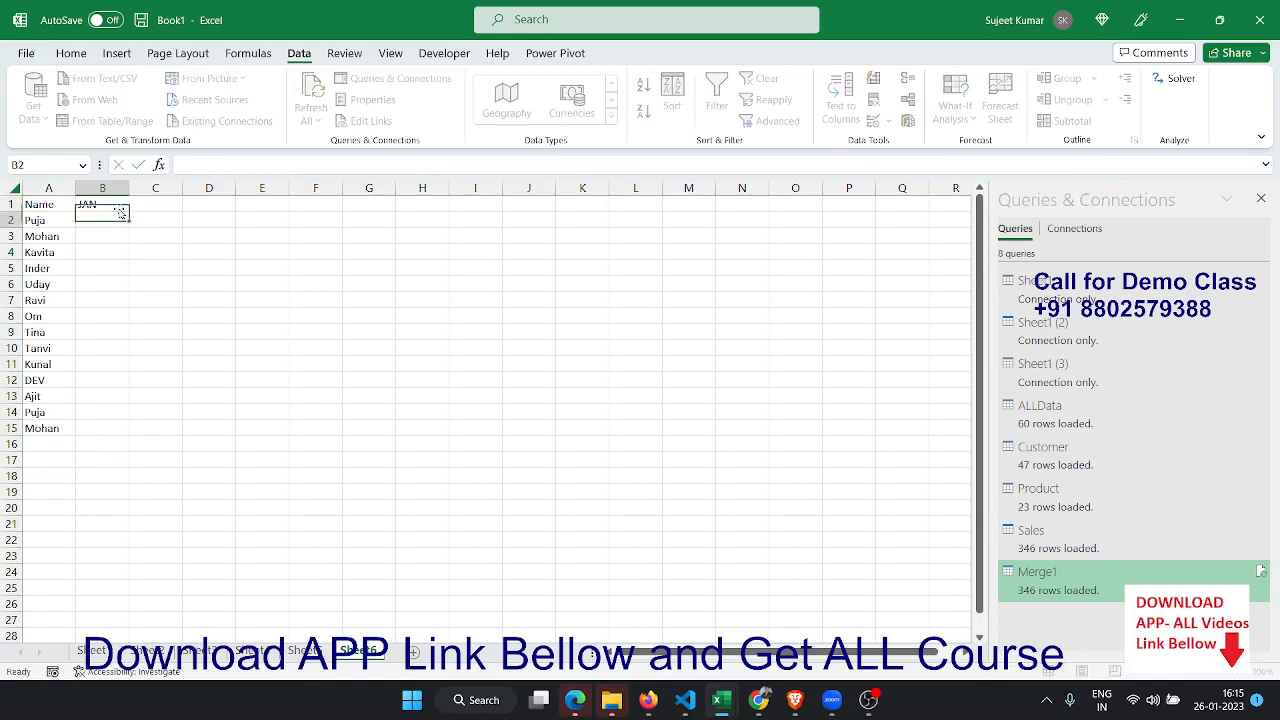
key(Return)
click(119, 205)
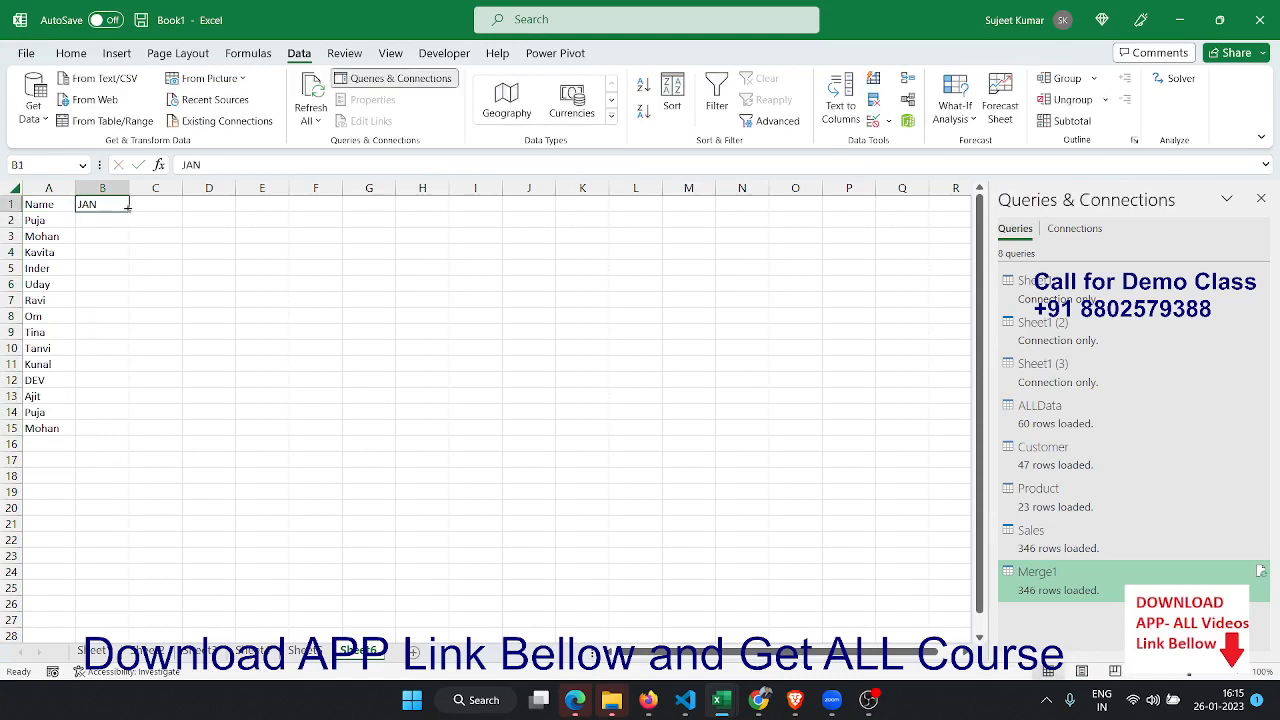
drag(129, 212, 558, 207)
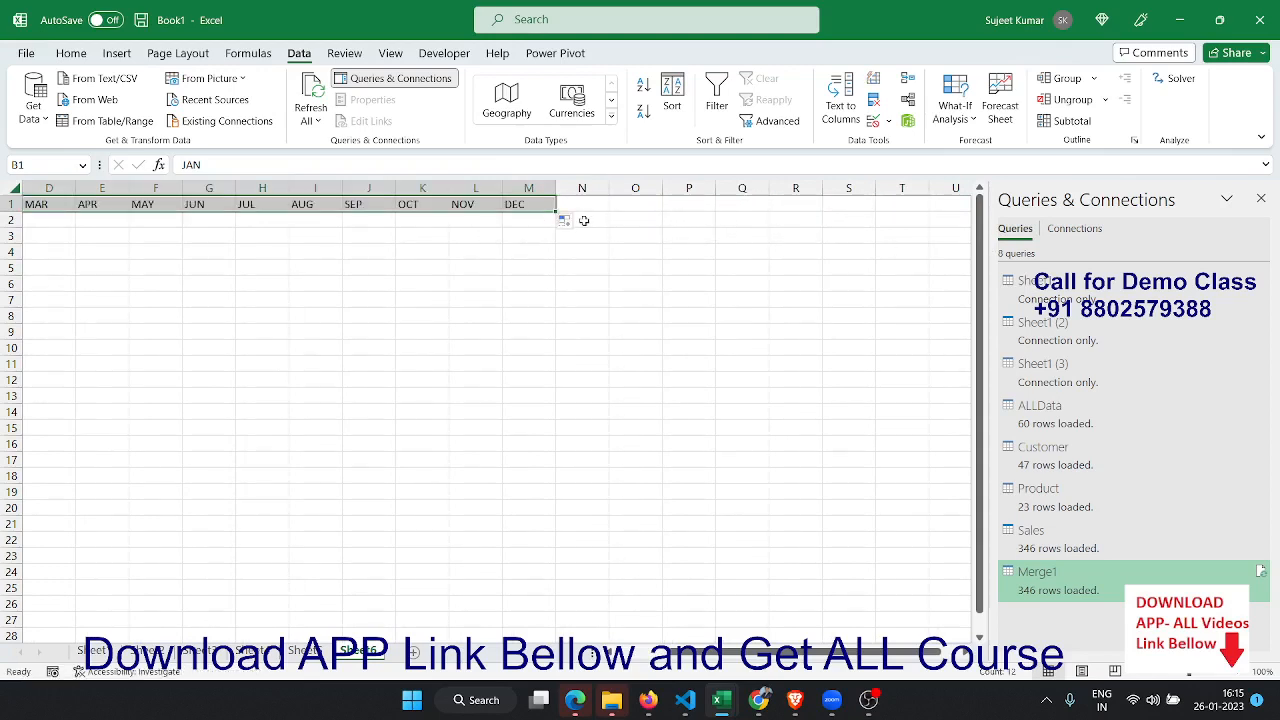
Step: Enter the formula =RANDBETWEEN(10,90) in B2, under the JAN header
key(Down)
text(=ra)
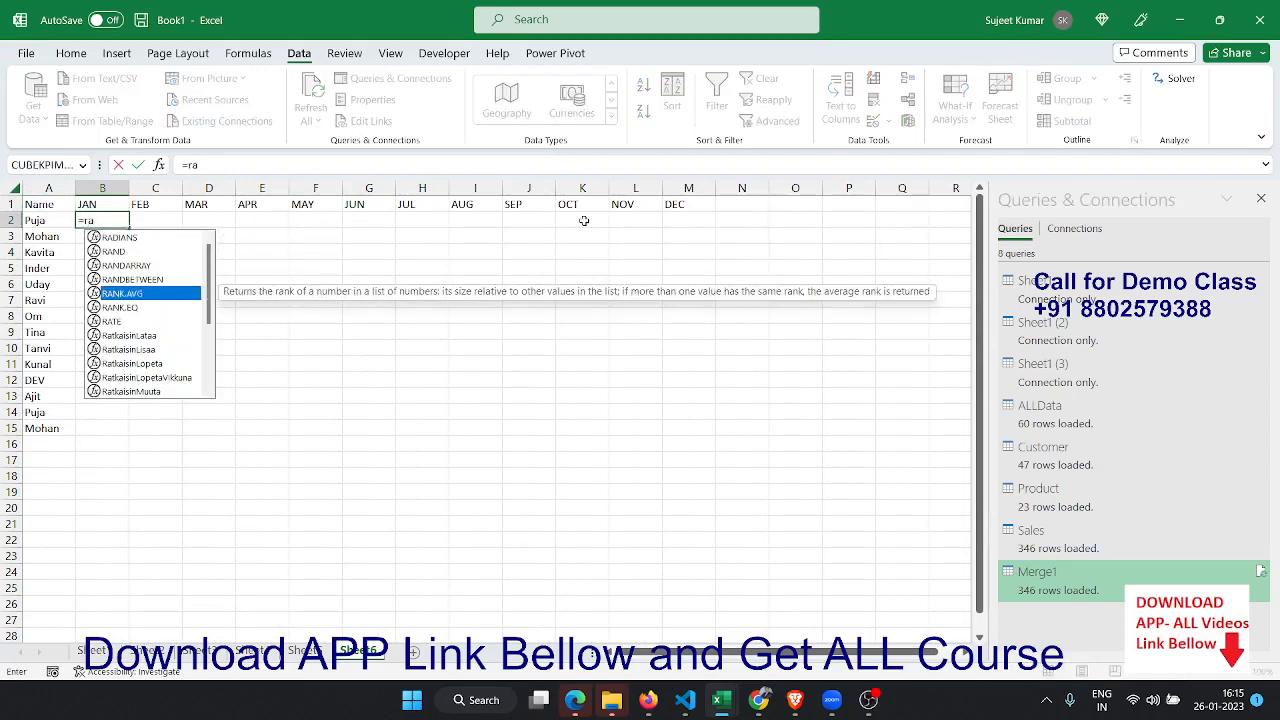
key(Up)
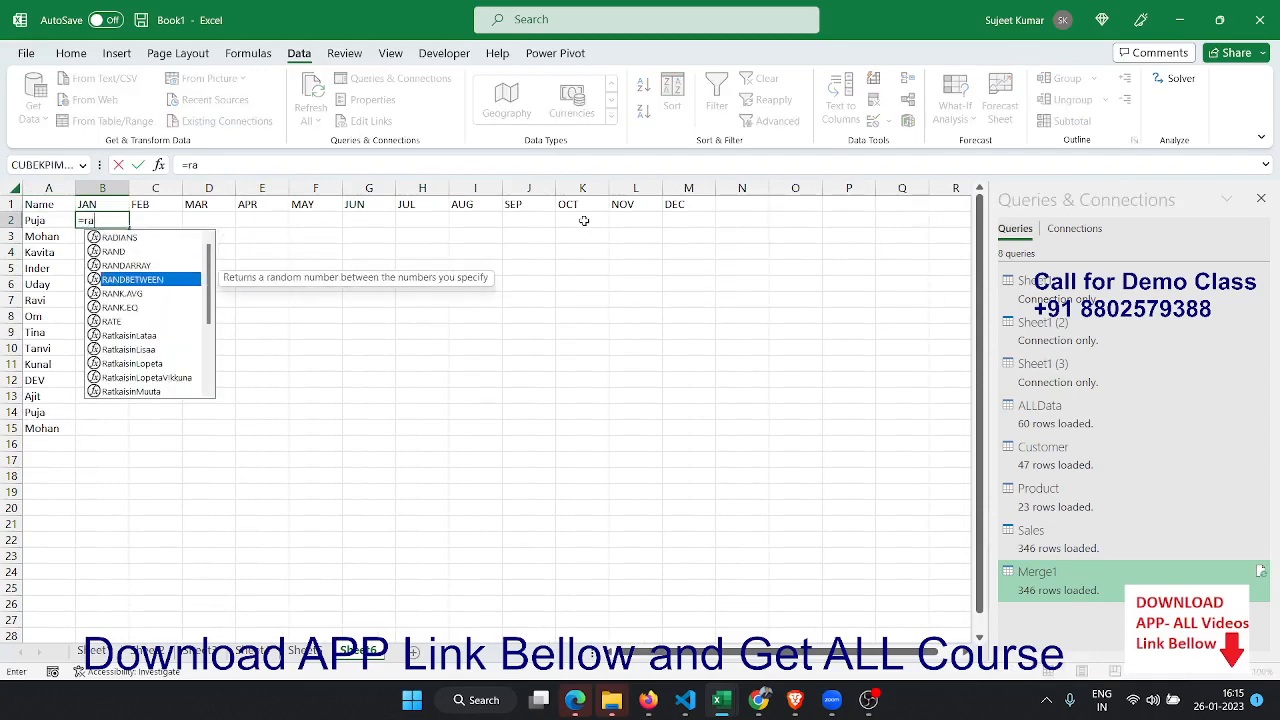
key(Tab)
text(10,9)
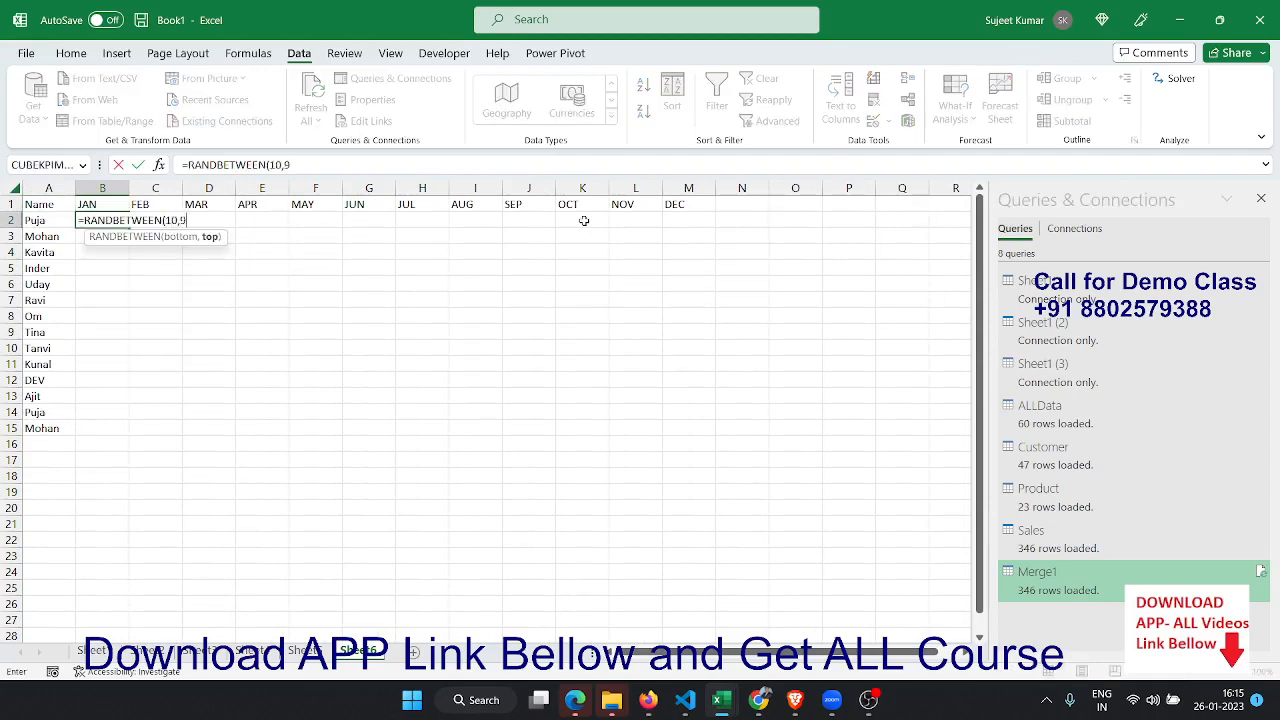
key(Return)
Step: Fill the random number formula from B2 across all months and names, covering the range B2:M15
key(Up)
key(Up)
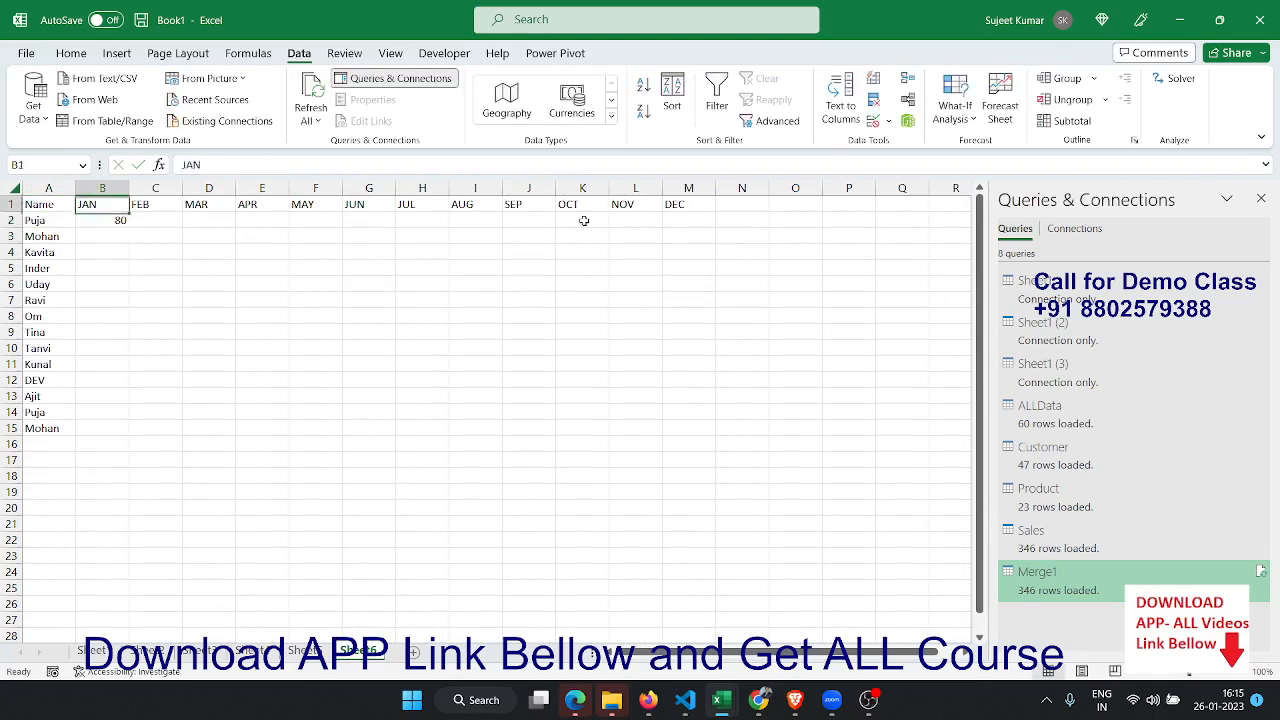
key(ctrl+Right)
key(Down)
key(ctrl+Left)
key(Up)
key(ctrl+Right)
key(Down)
key(ctrl+shift+Left)
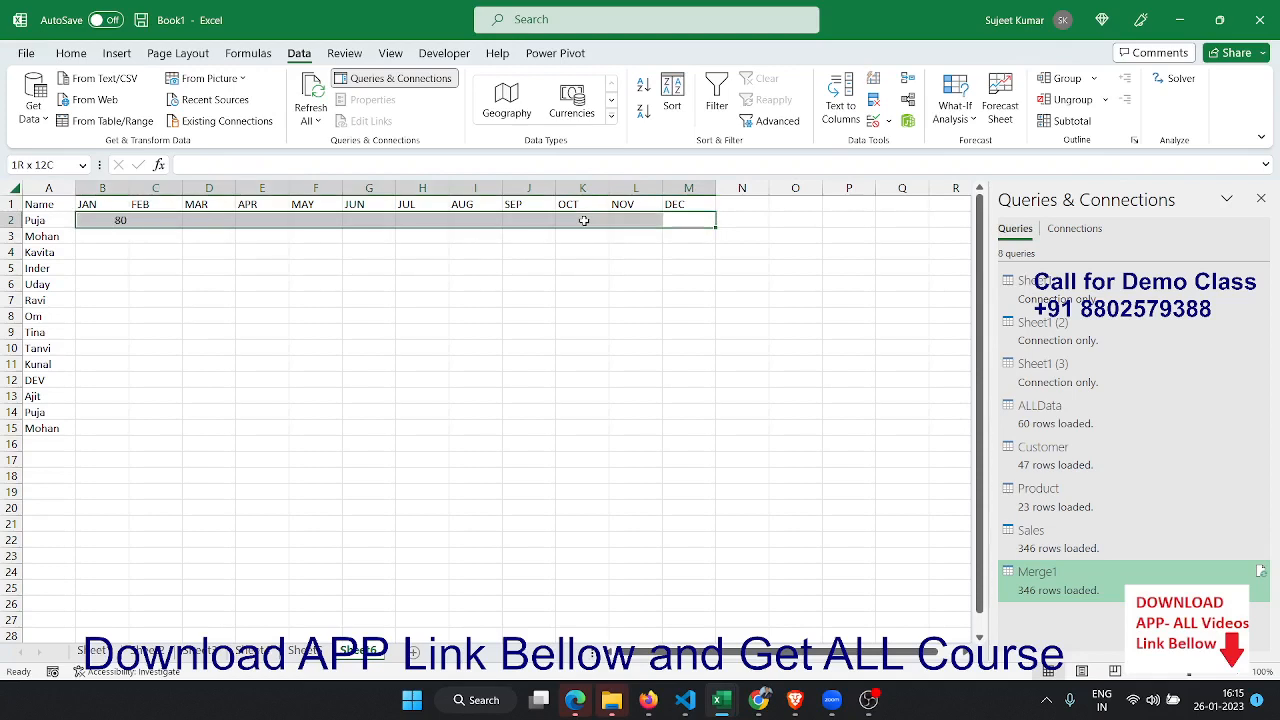
key(shift+Down)
key(shift+Down)
key(shift+Down)
key(shift+Down)
key(shift+Down)
key(shift+Down)
key(shift+Down)
key(shift+Down)
key(shift+Down)
key(shift+Down)
key(shift+Down)
key(shift+Down)
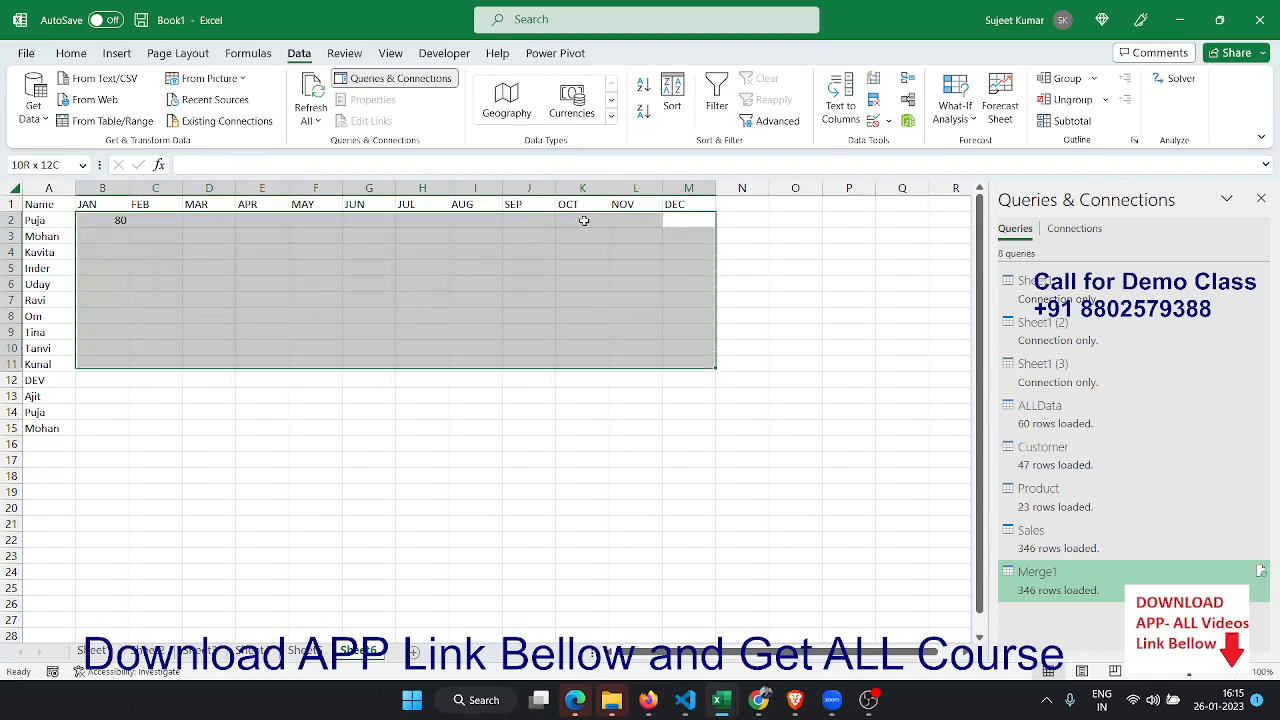
key(shift+Down)
key(ctrl+v)
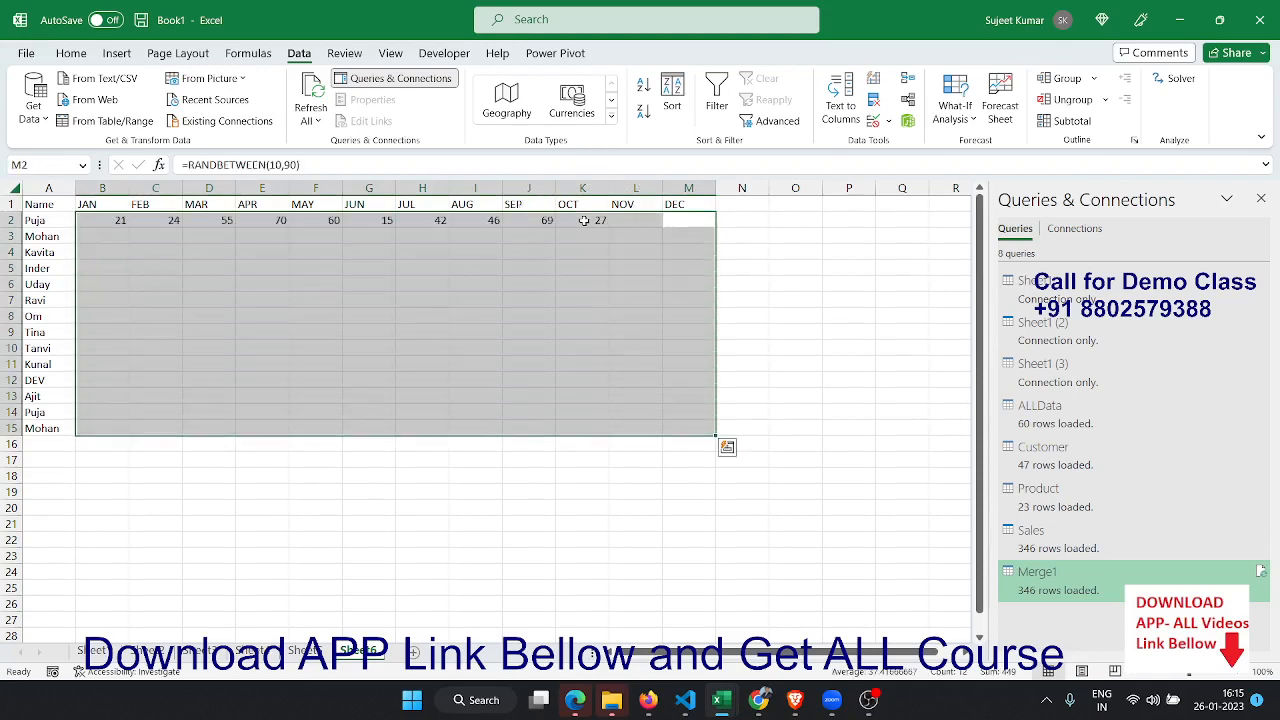
Step: Convert the random formulas in B2:M15 to fixed numbers by copying them and pasting as values in place
key(ctrl+c)
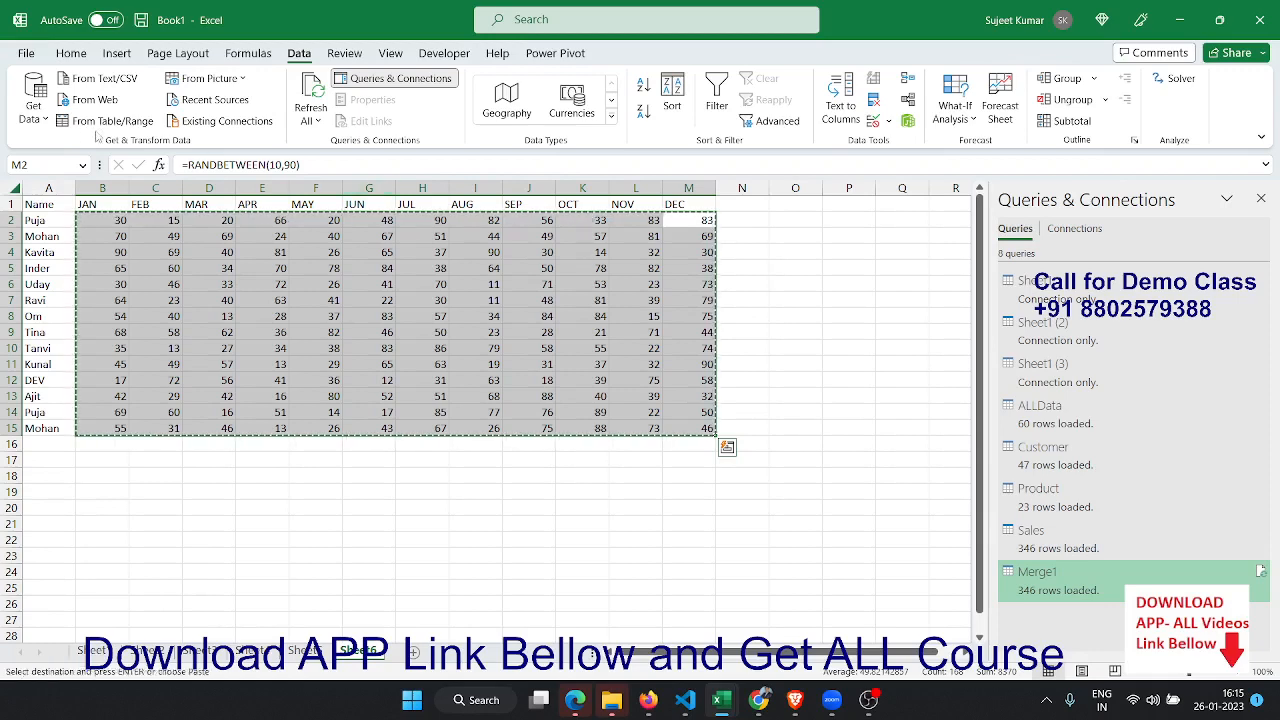
click(34, 118)
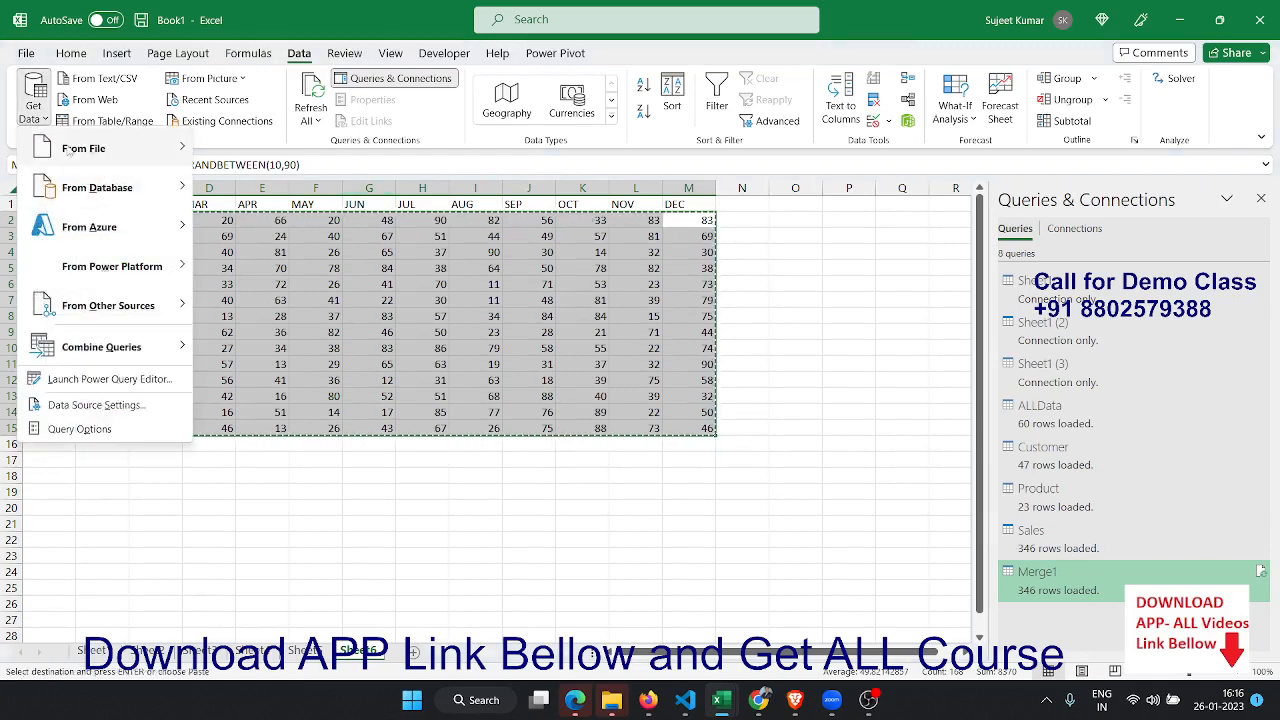
click(70, 55)
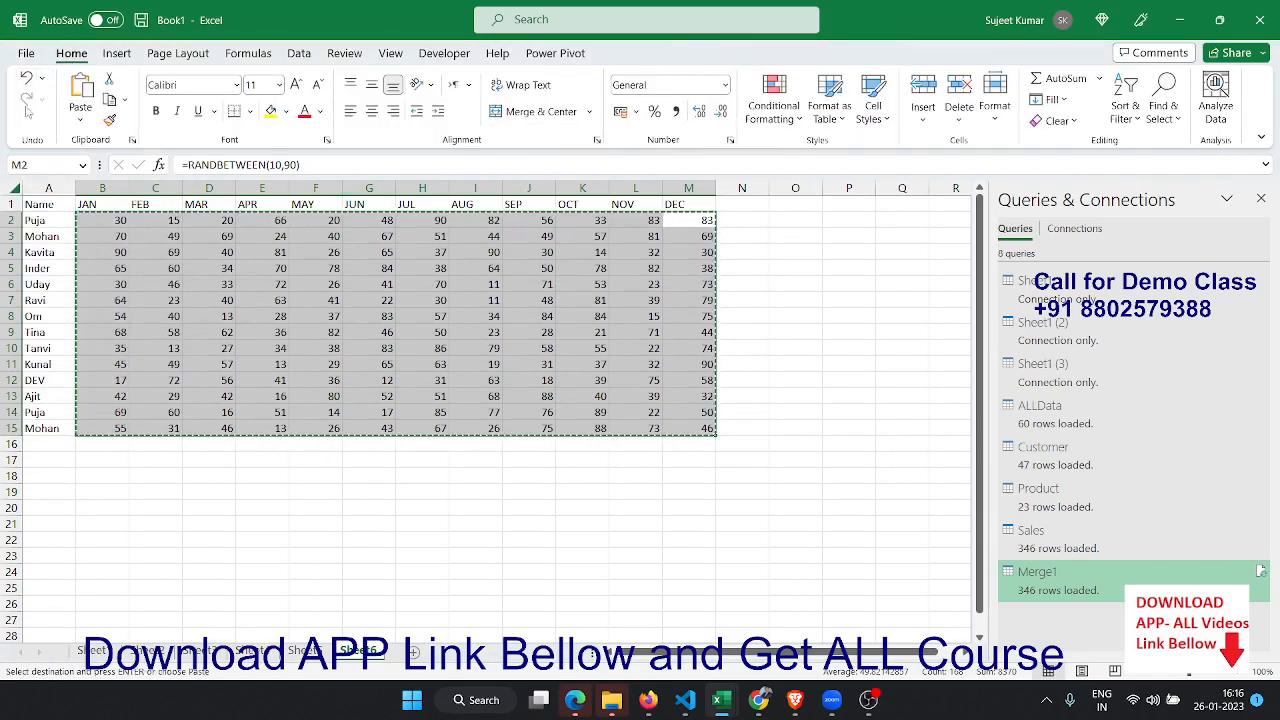
click(80, 120)
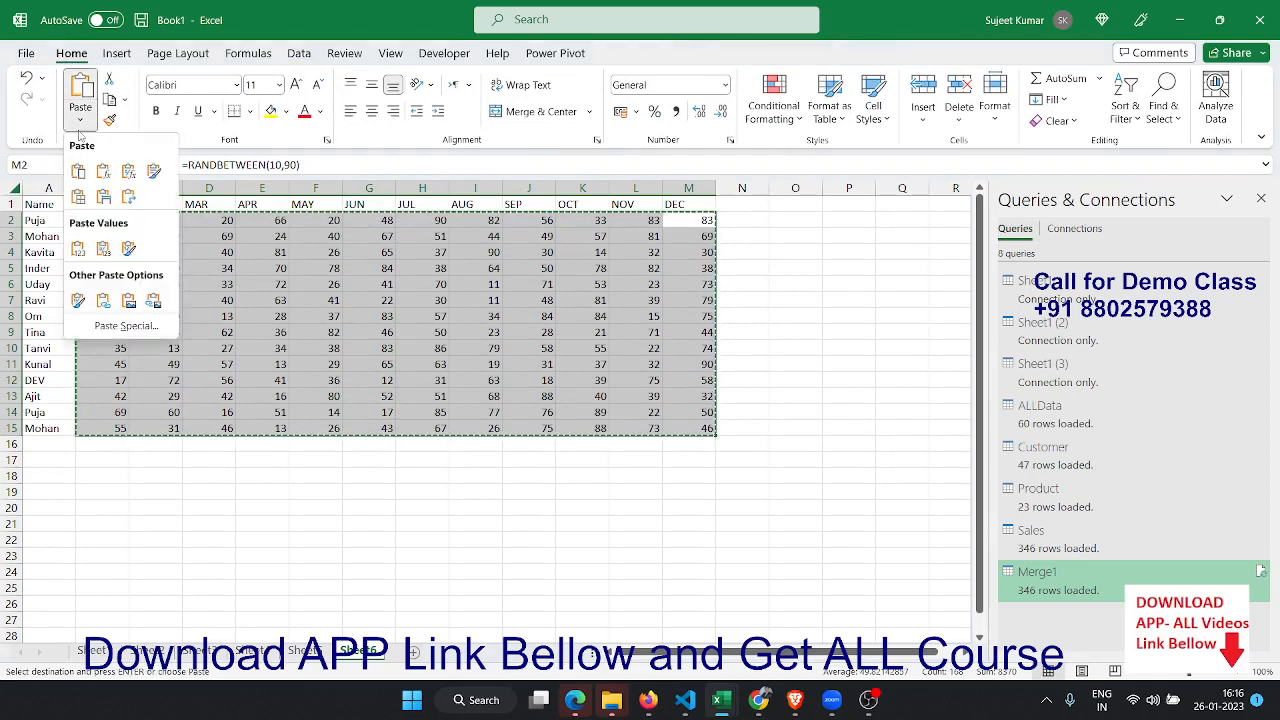
click(78, 248)
click(189, 260)
key(Escape)
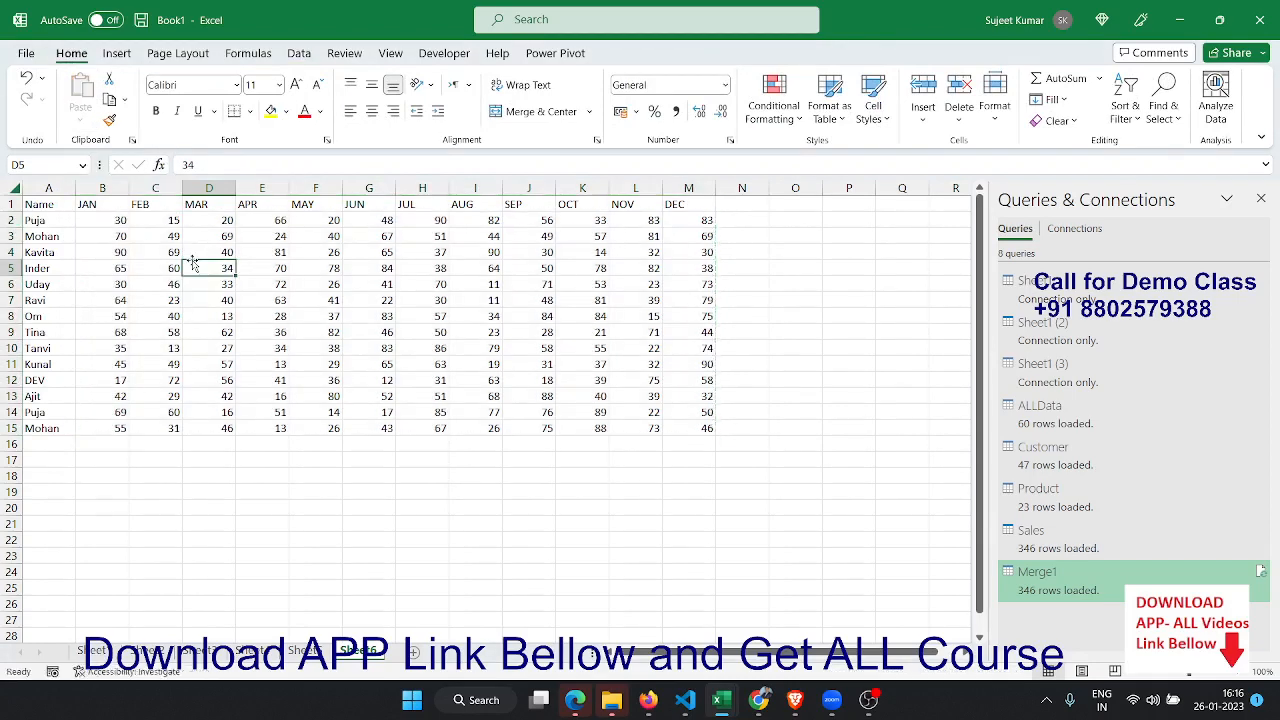
Step: Enter the headers Name, Month and Sales in A18:C18 below the monthly table
key(ctrl+Home)
key(ctrl+shift+Right)
key(ctrl+shift+Down)
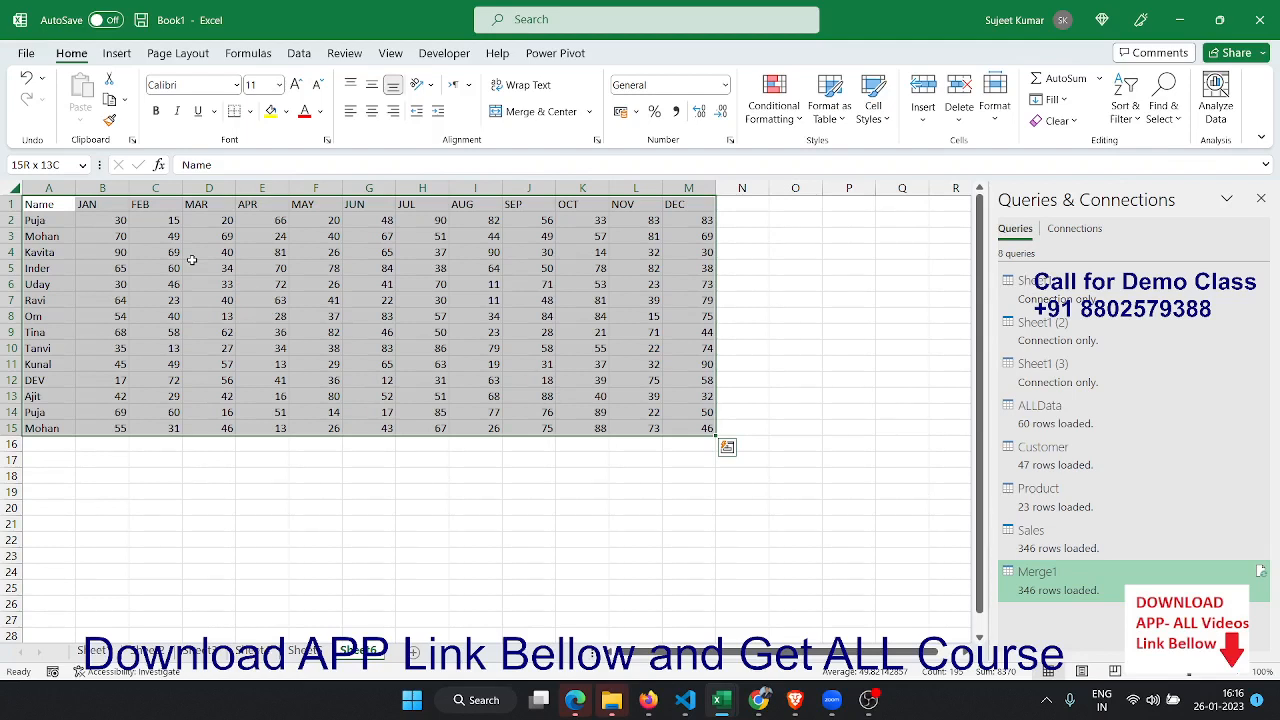
key(ctrl+Down)
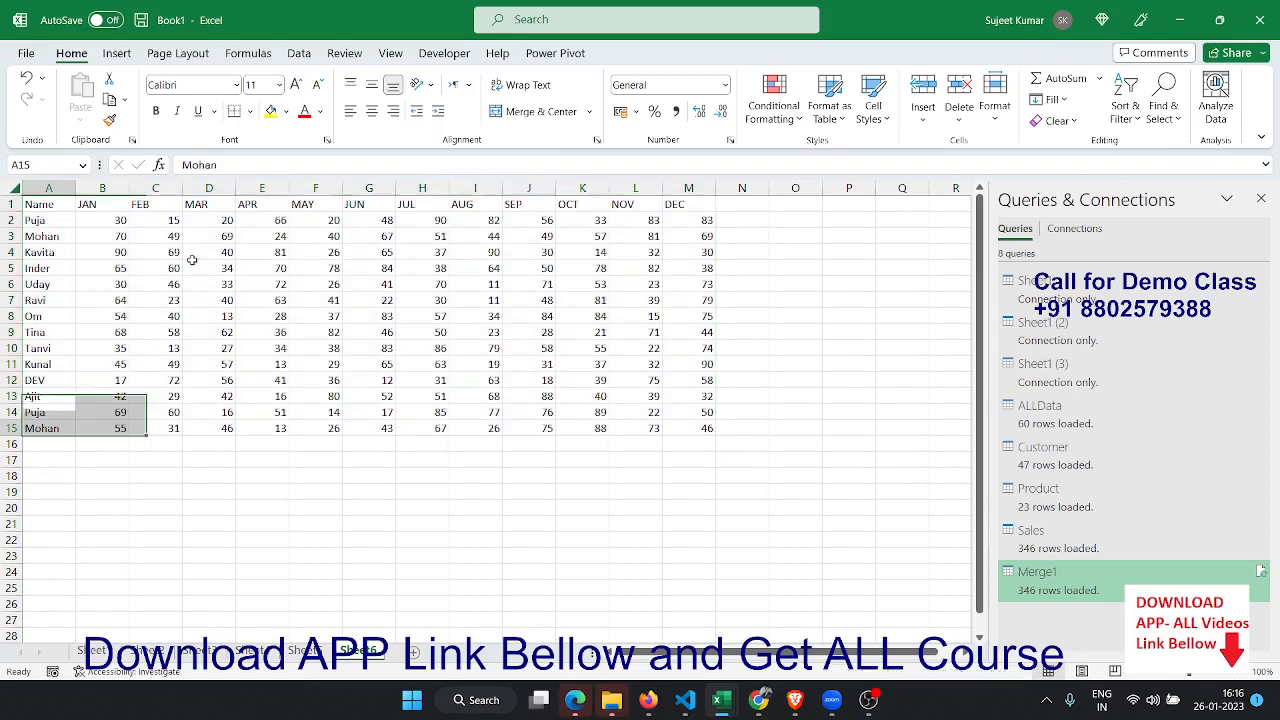
key(Down)
key(Down)
key(Down)
text(Name)
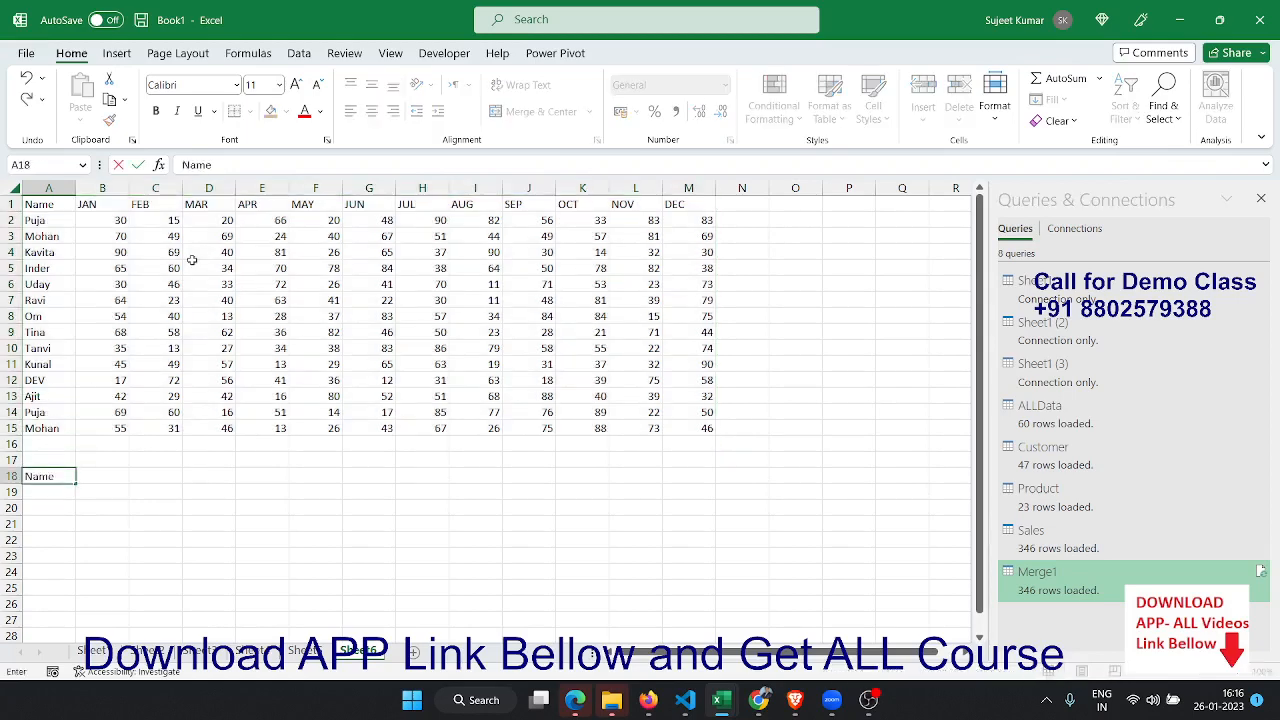
key(Tab)
text(M)
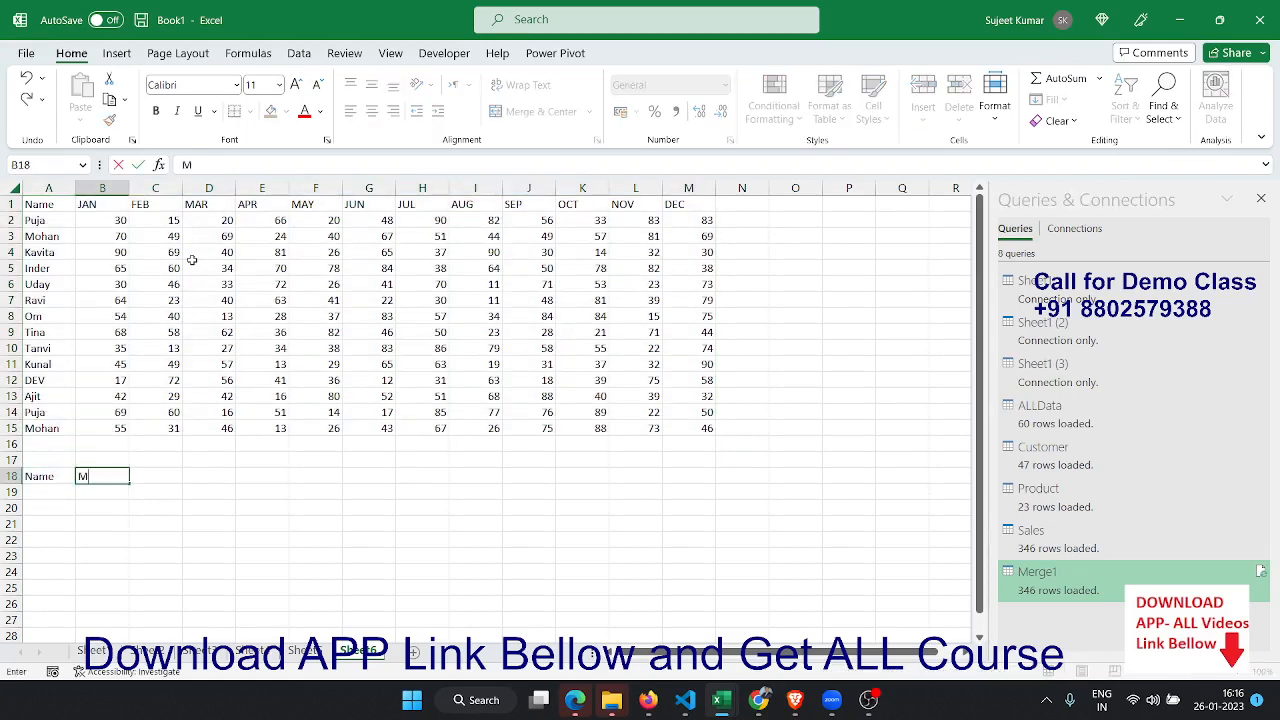
text(onth)
key(Tab)
text(S)
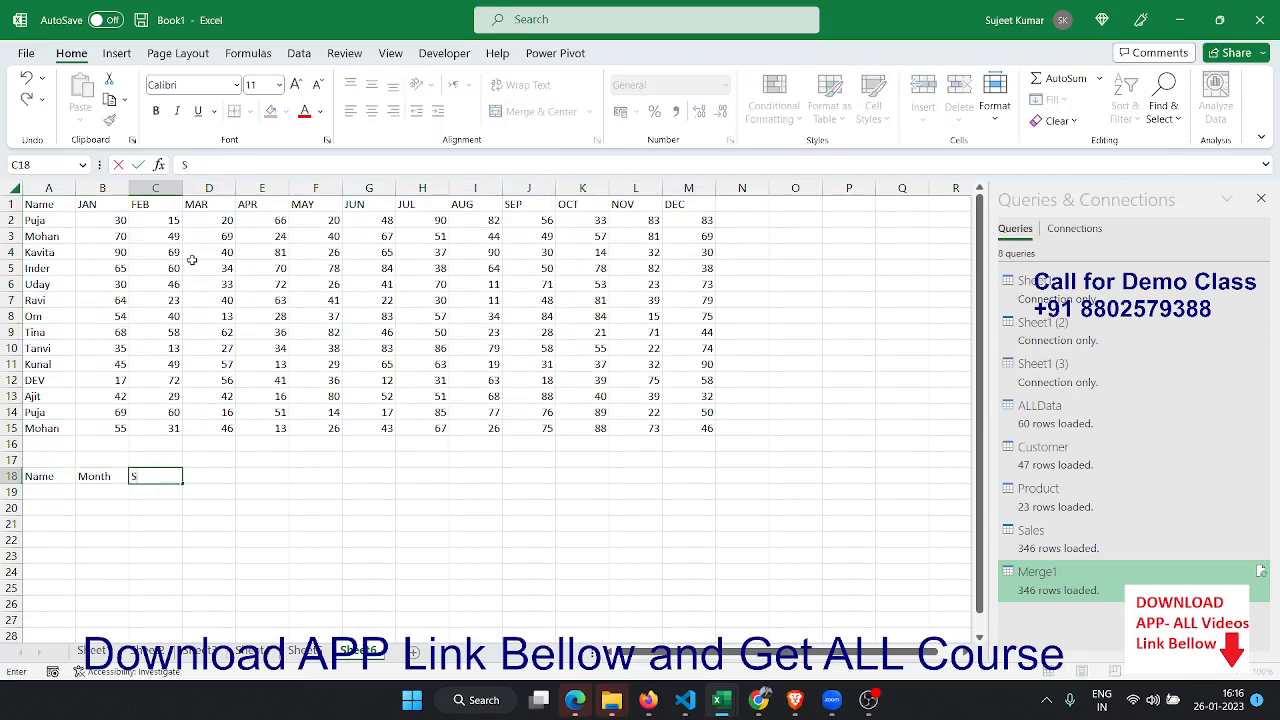
text(ales)
key(Return)
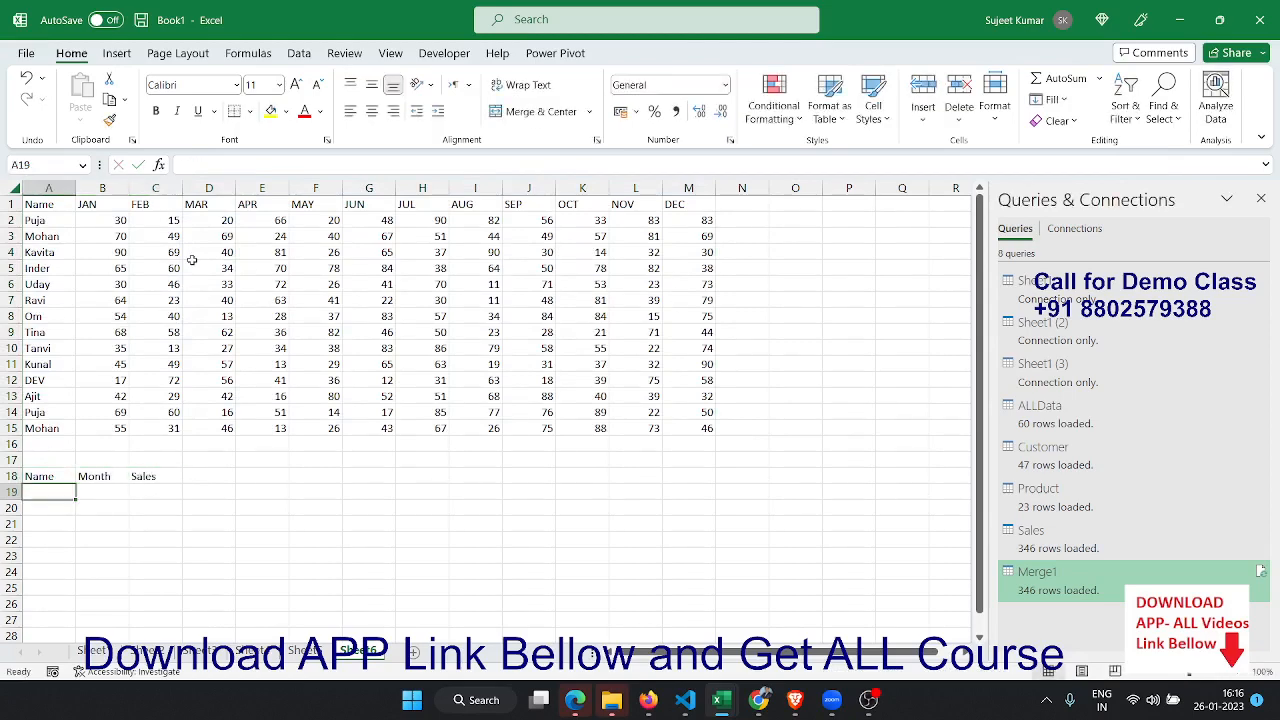
Step: Copy the names from A2:A15 into the lower block's Name column, starting at A19
key(ctrl+Up)
key(ctrl+Up)
key(ctrl+Up)
key(Down)
key(ctrl+shift+Down)
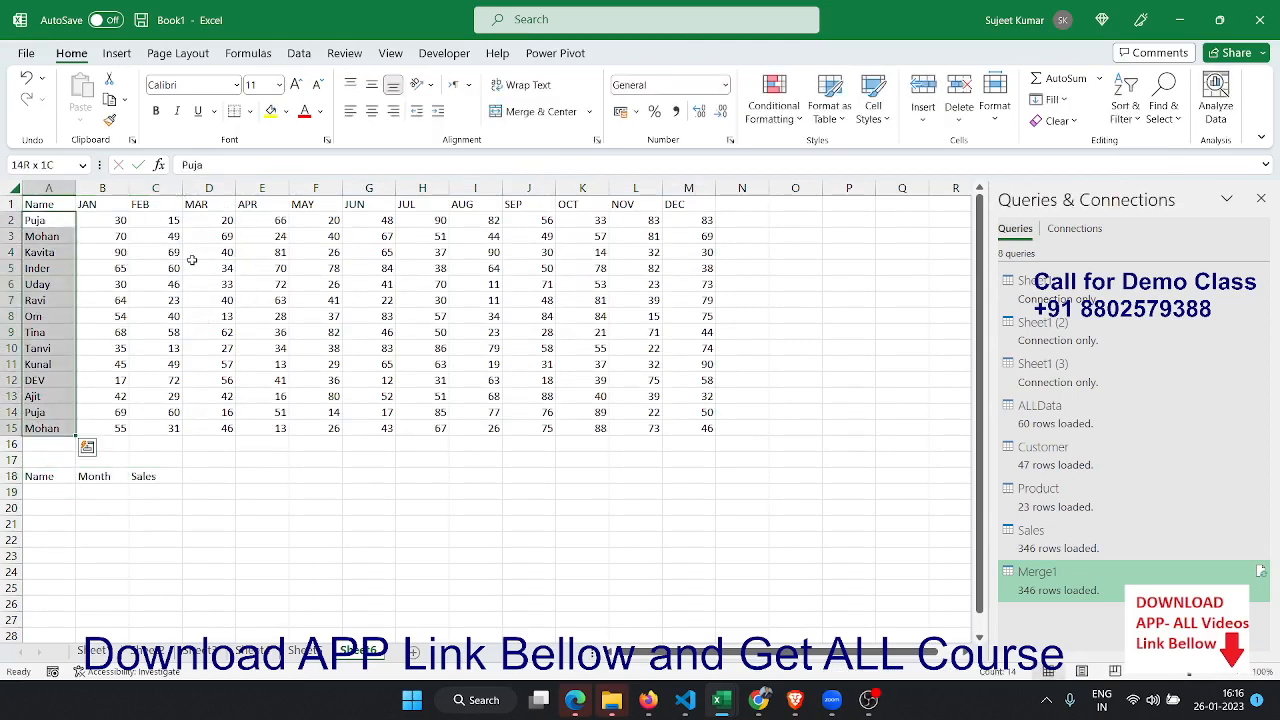
key(ctrl+c)
key(ctrl+Down)
key(ctrl+Down)
key(Down)
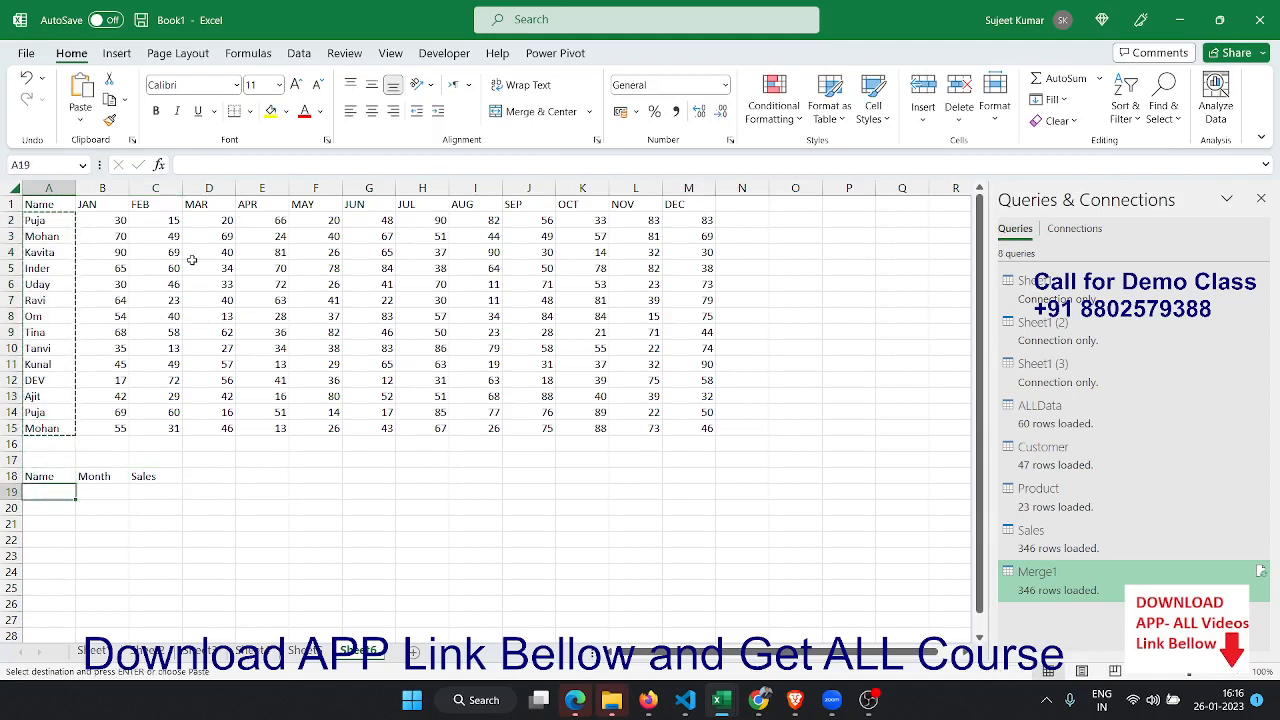
key(ctrl+v)
Step: Copy the JAN figures from B2:B15 into the lower block's Month and Sales columns, starting at B19 and C19
key(Up)
key(Up)
key(Up)
key(Up)
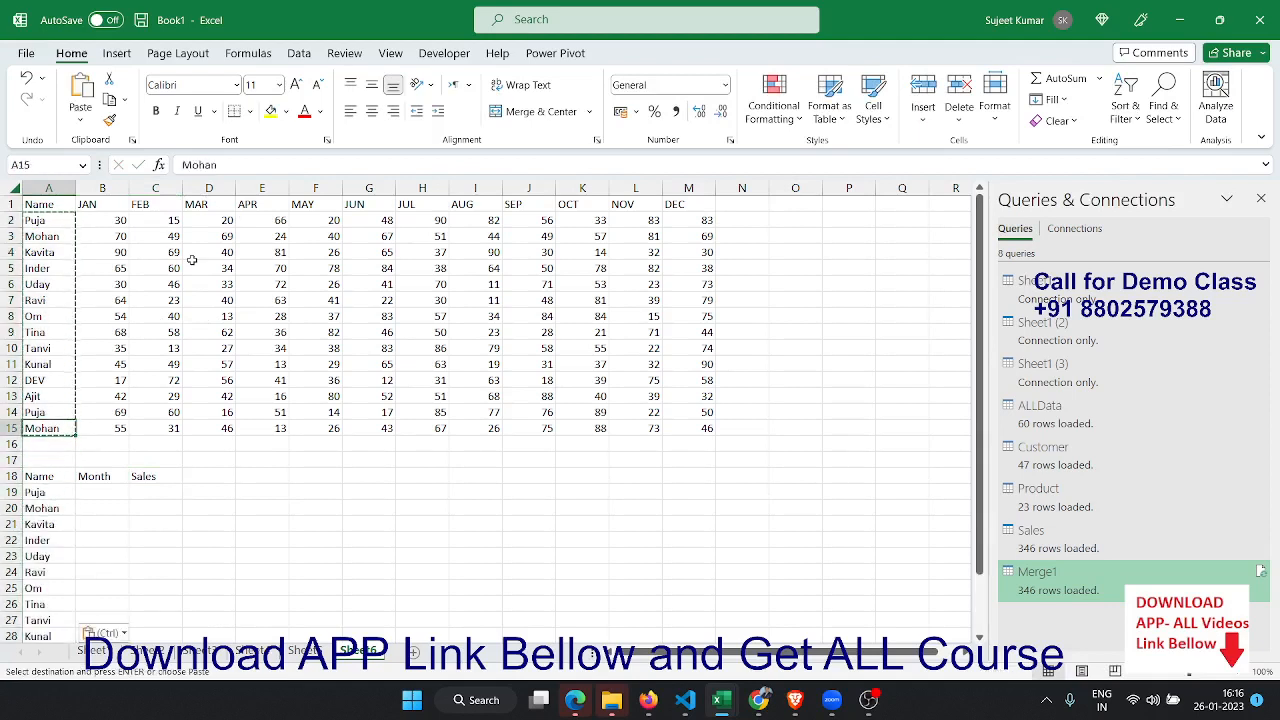
key(Right)
key(ctrl+shift+Up)
key(shift+Down)
key(ctrl+c)
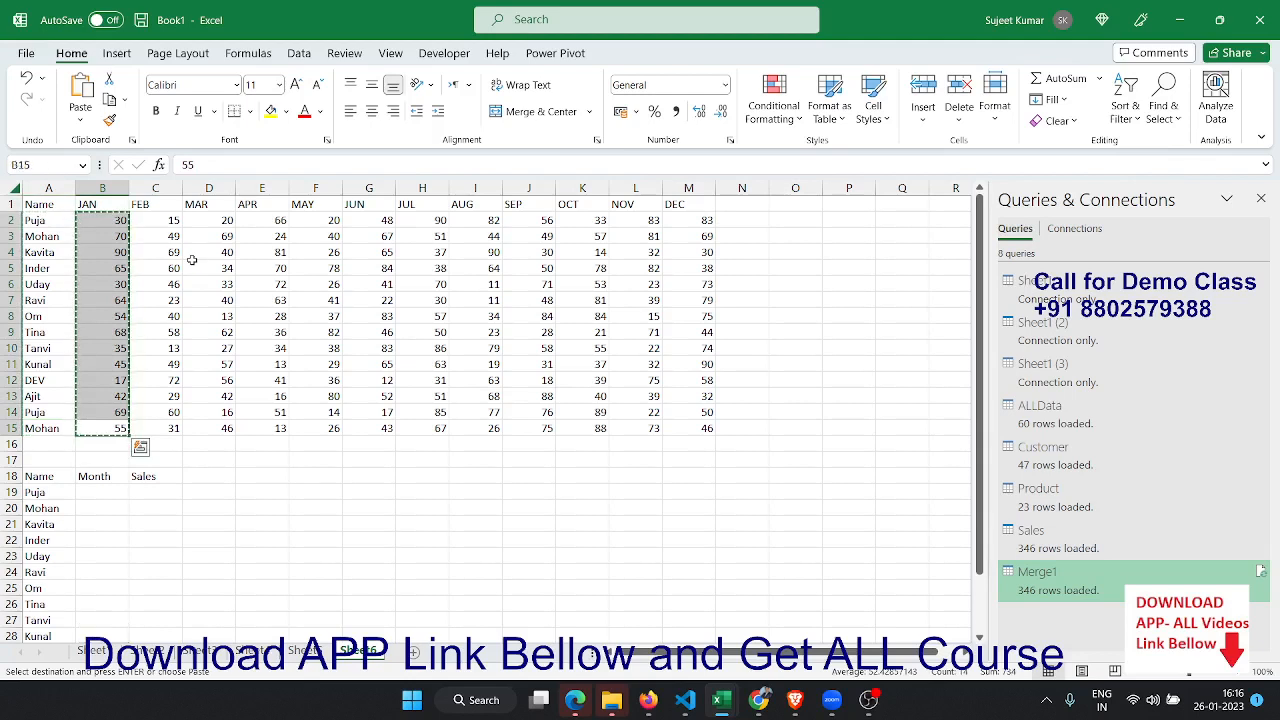
key(Down)
key(Down)
key(Down)
key(Down)
key(ctrl+v)
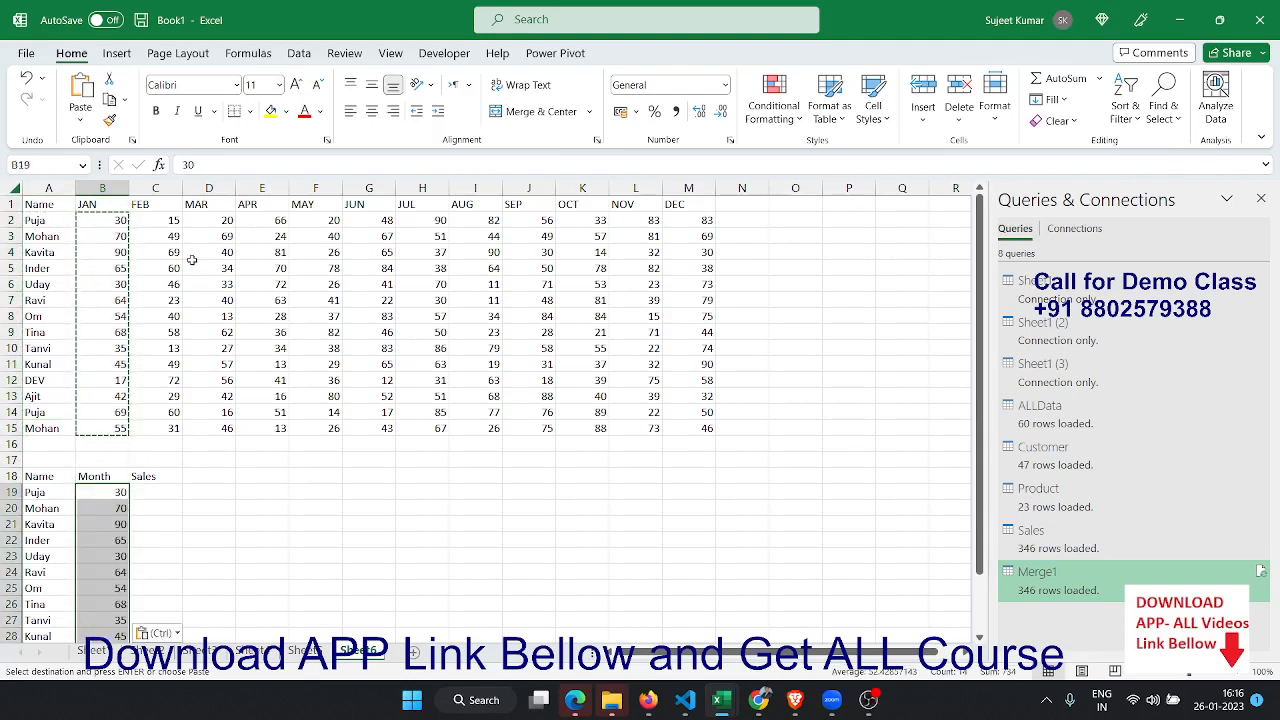
key(Right)
key(ctrl+v)
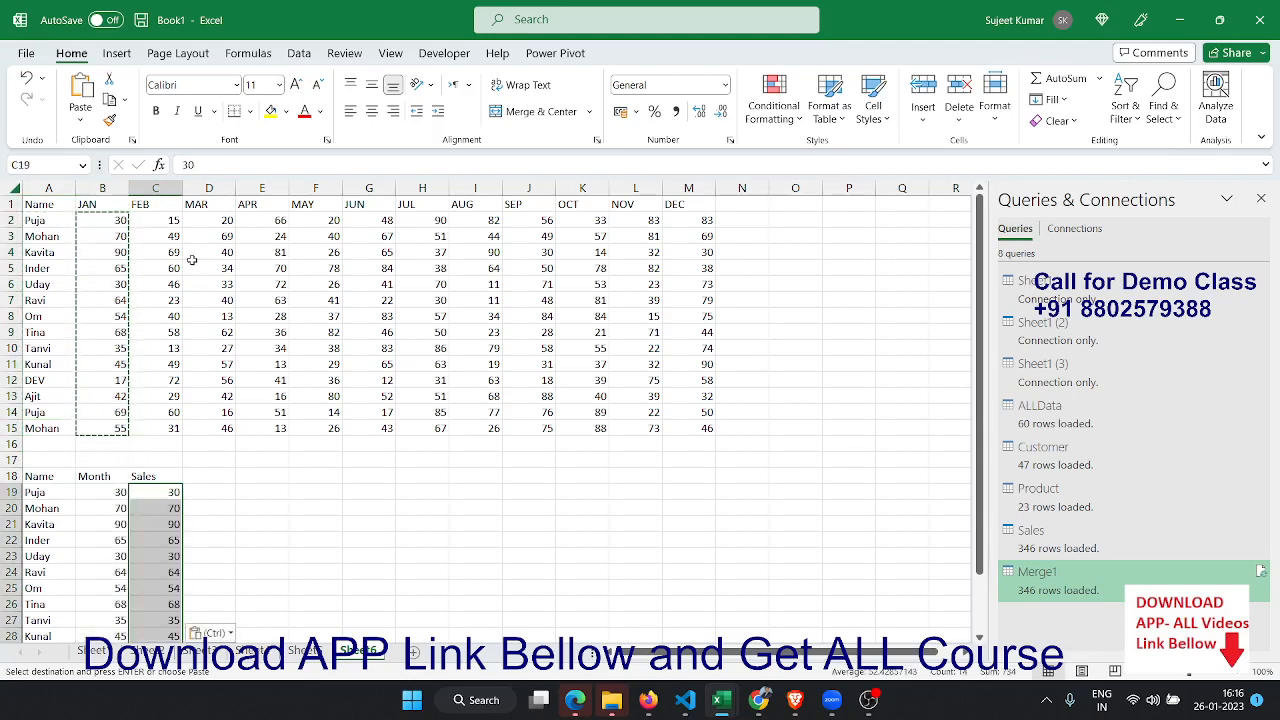
Step: Copy the JAN header from B1 over all the Month entries in B19:B32
key(ctrl+Left)
key(ctrl+Up)
key(ctrl+Up)
key(ctrl+Up)
key(Right)
key(ctrl+c)
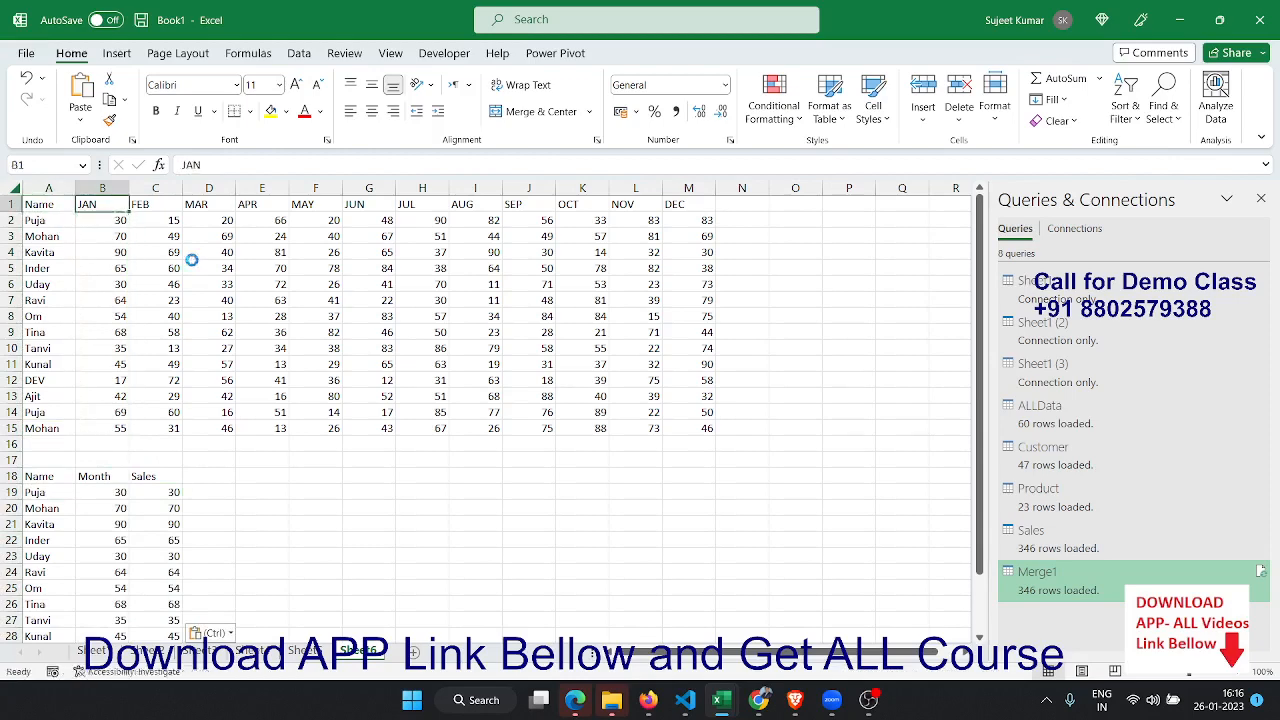
key(ctrl+Down)
key(ctrl+Down)
key(Down)
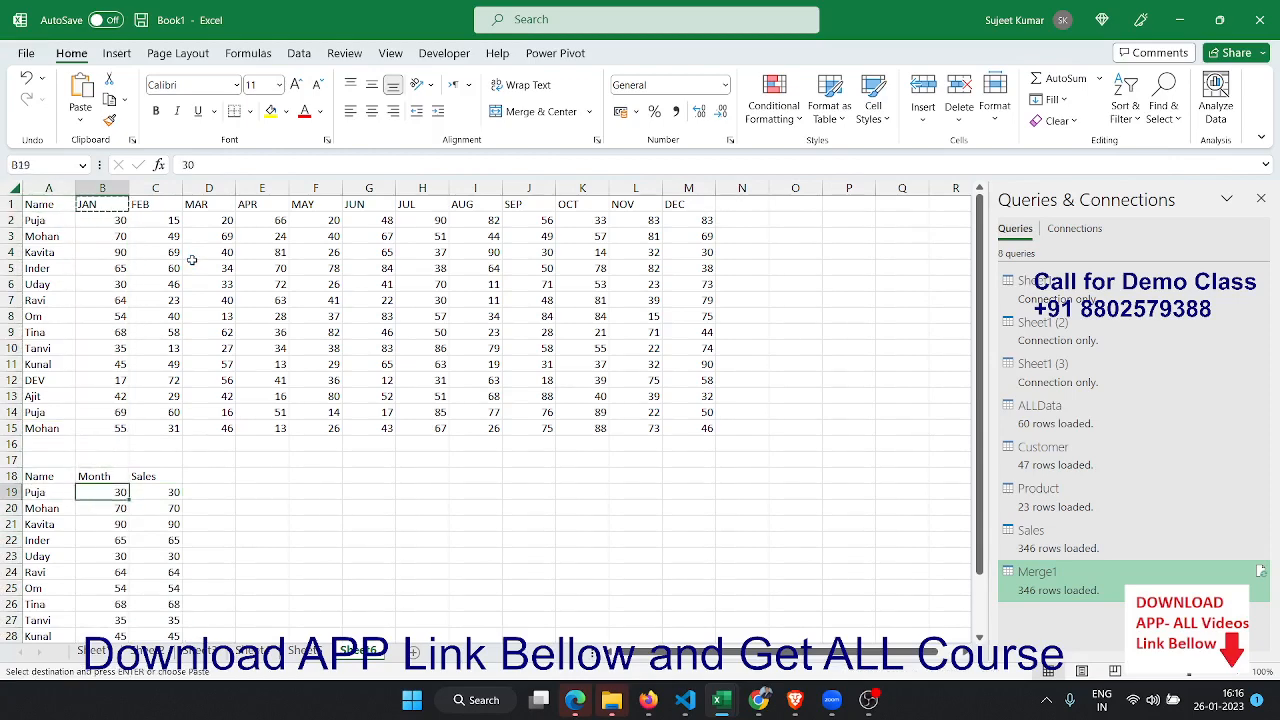
key(ctrl+shift+Down)
key(ctrl+q)
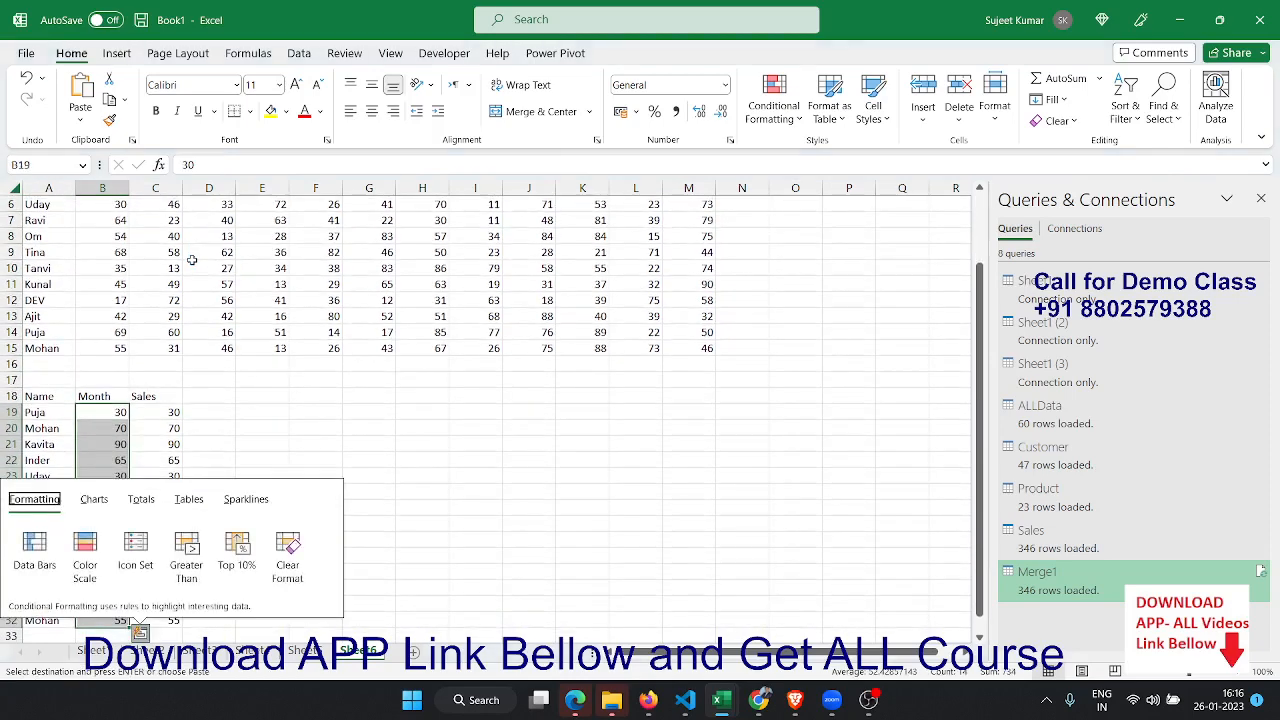
key(Escape)
key(ctrl+v)
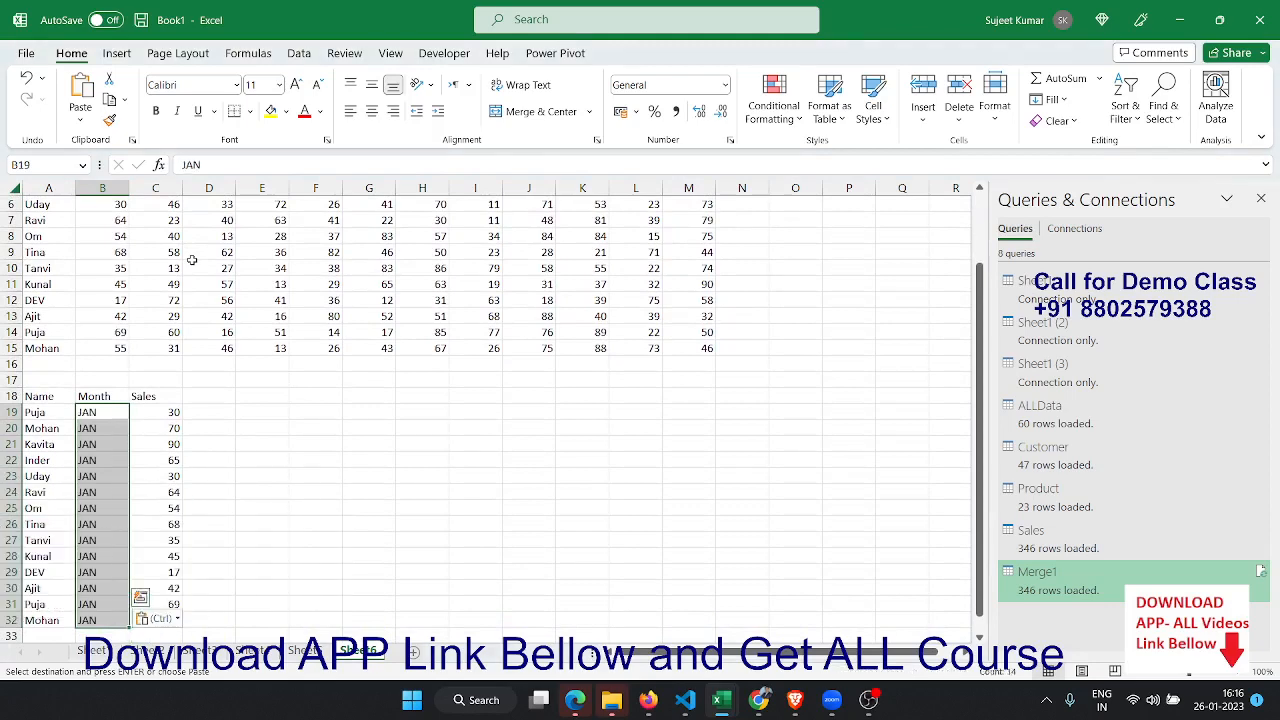
Step: Select the whole Name, Month and Sales block A18:C32 and delete its contents
key(Up)
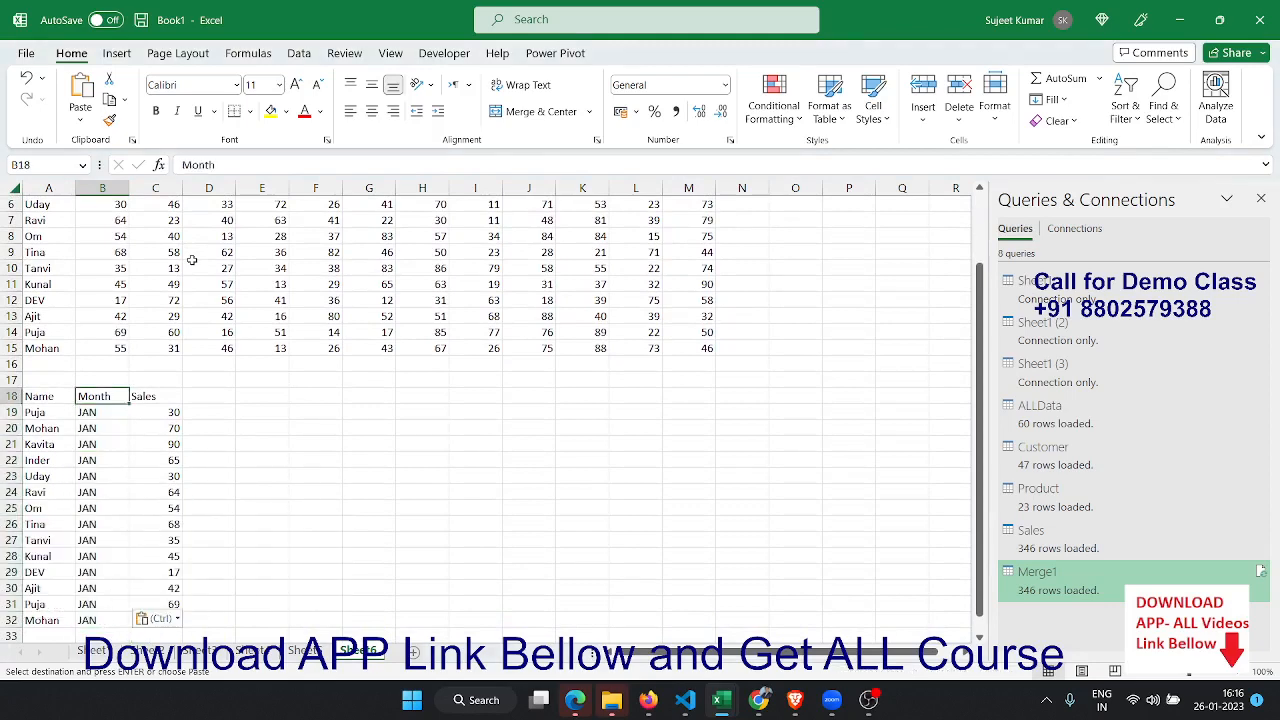
key(Left)
key(ctrl+a)
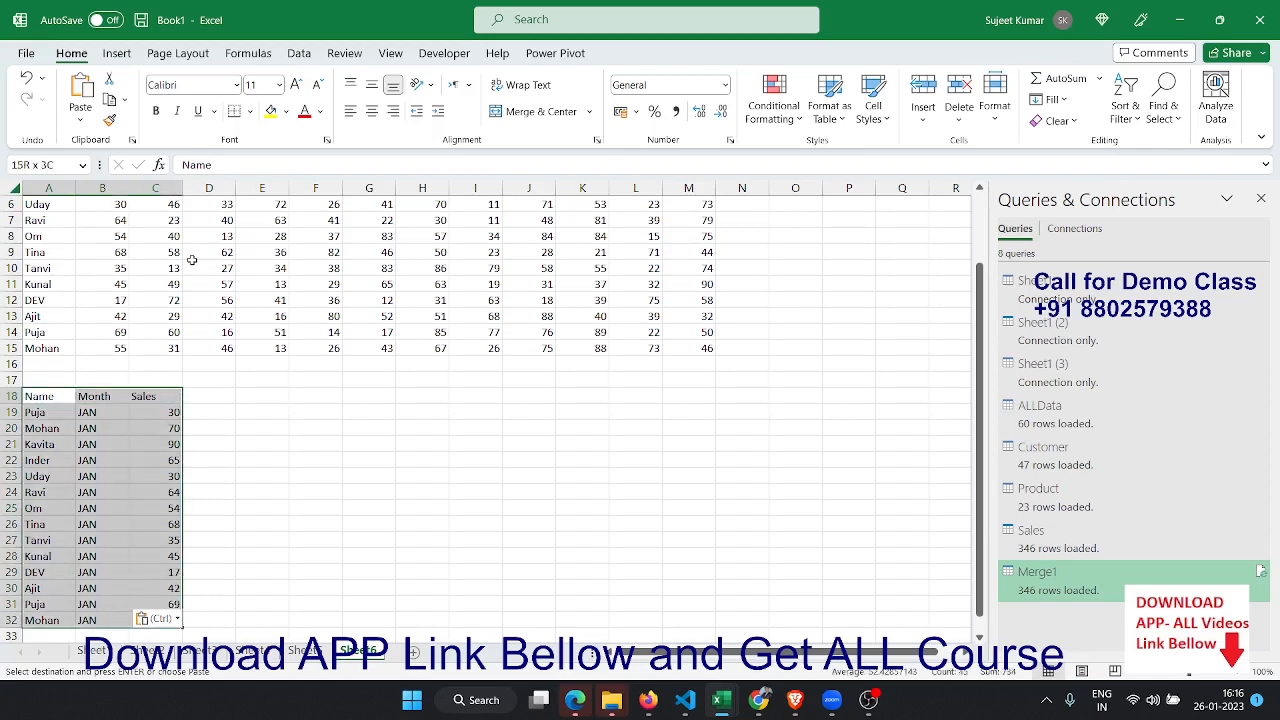
key(Down)
key(Up)
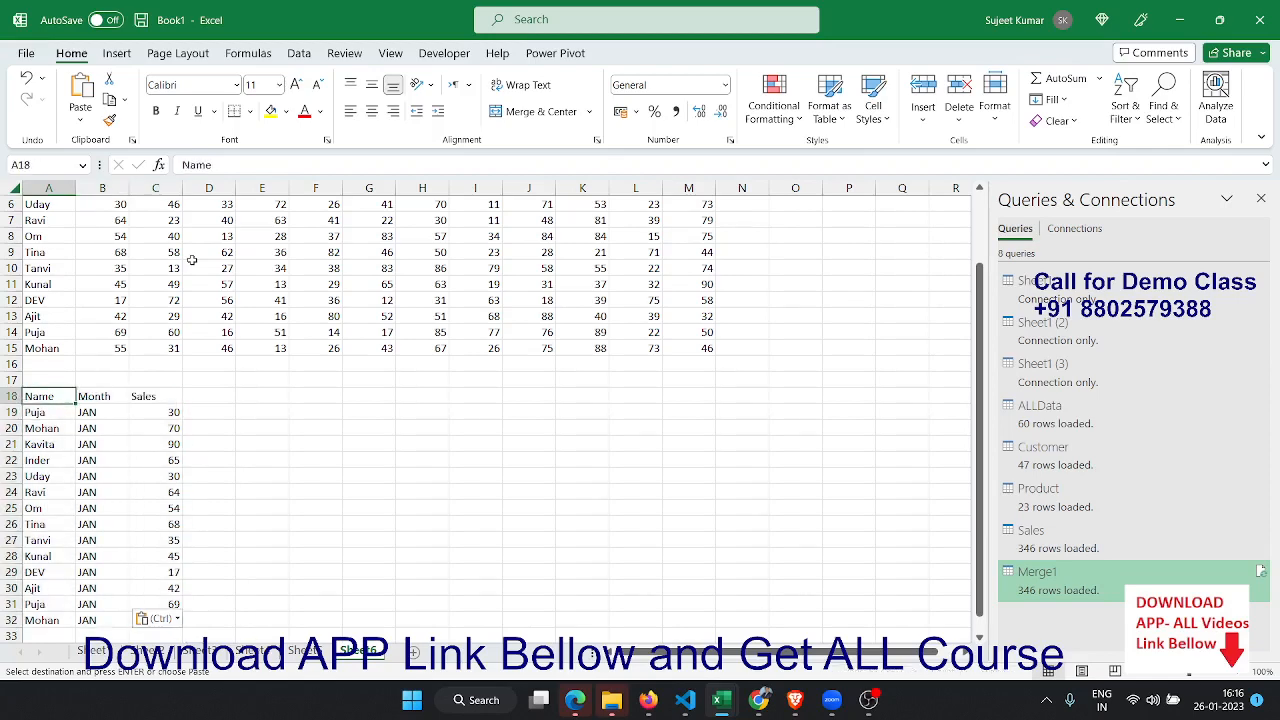
key(ctrl+a)
key(Delete)
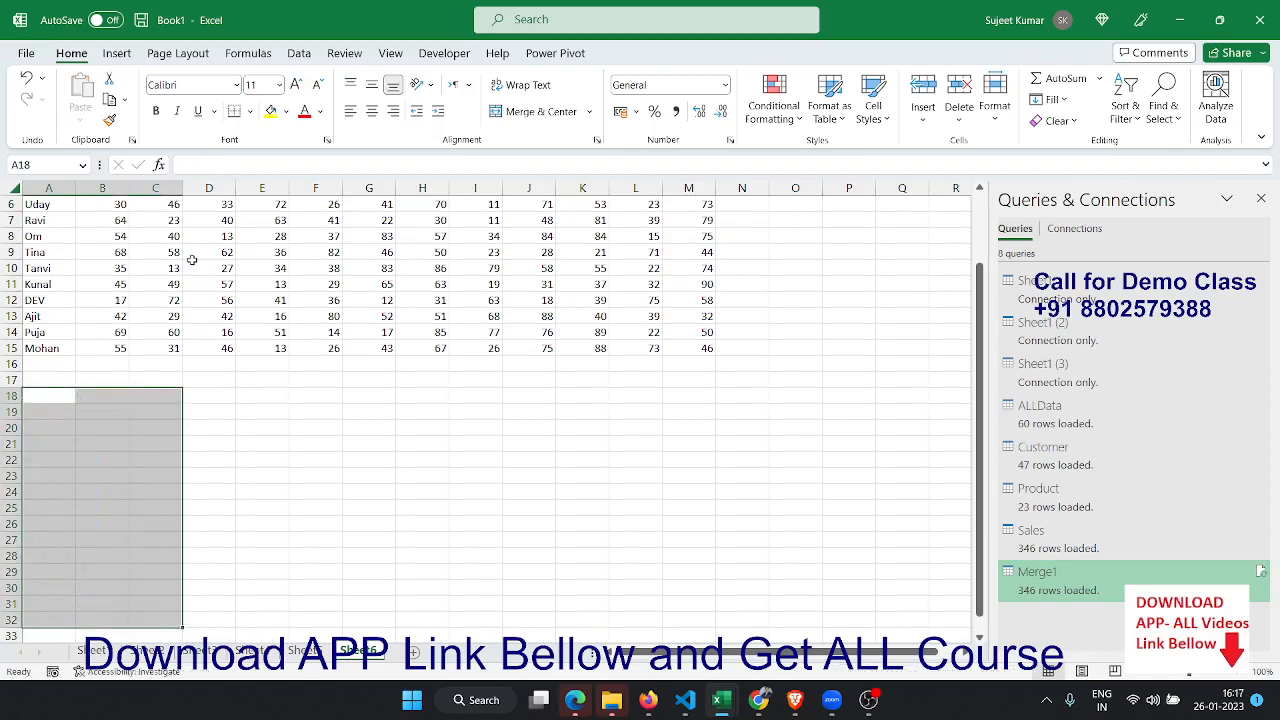
Step: Import the whole name-by-month range A1:M15 into Power Query as a table with headers
key(ctrl+Home)
key(ctrl+a)
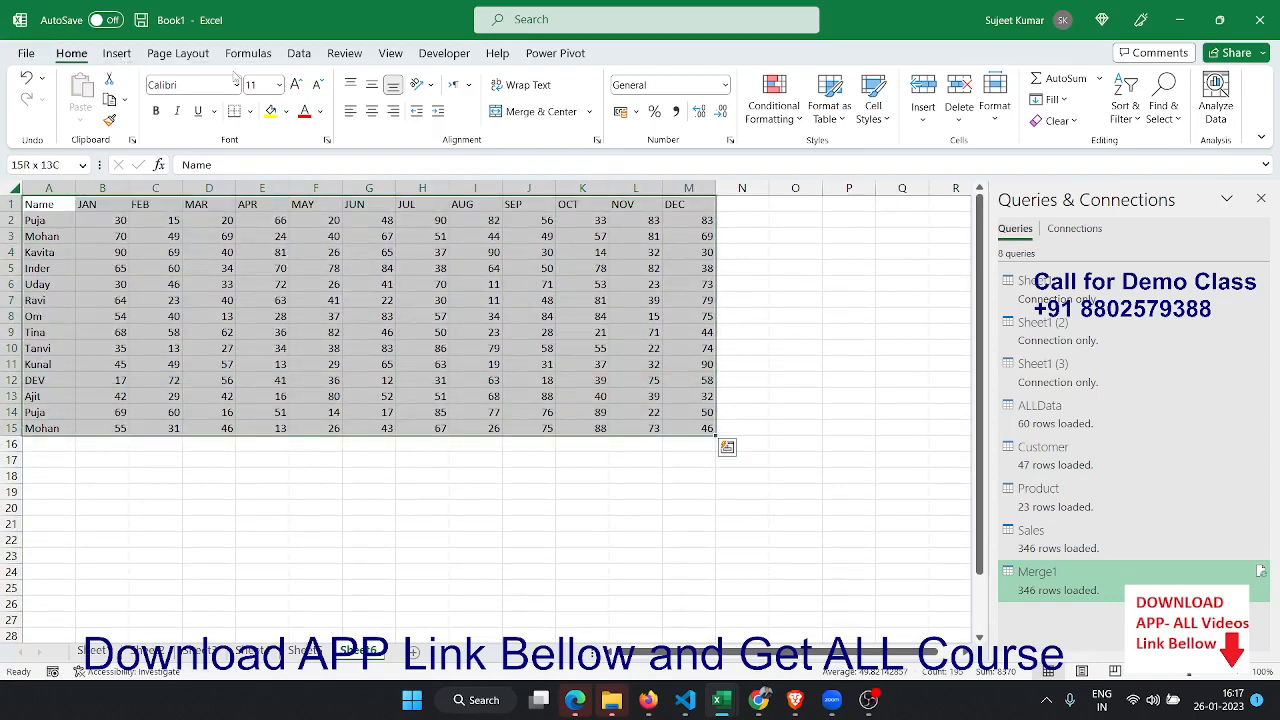
click(298, 55)
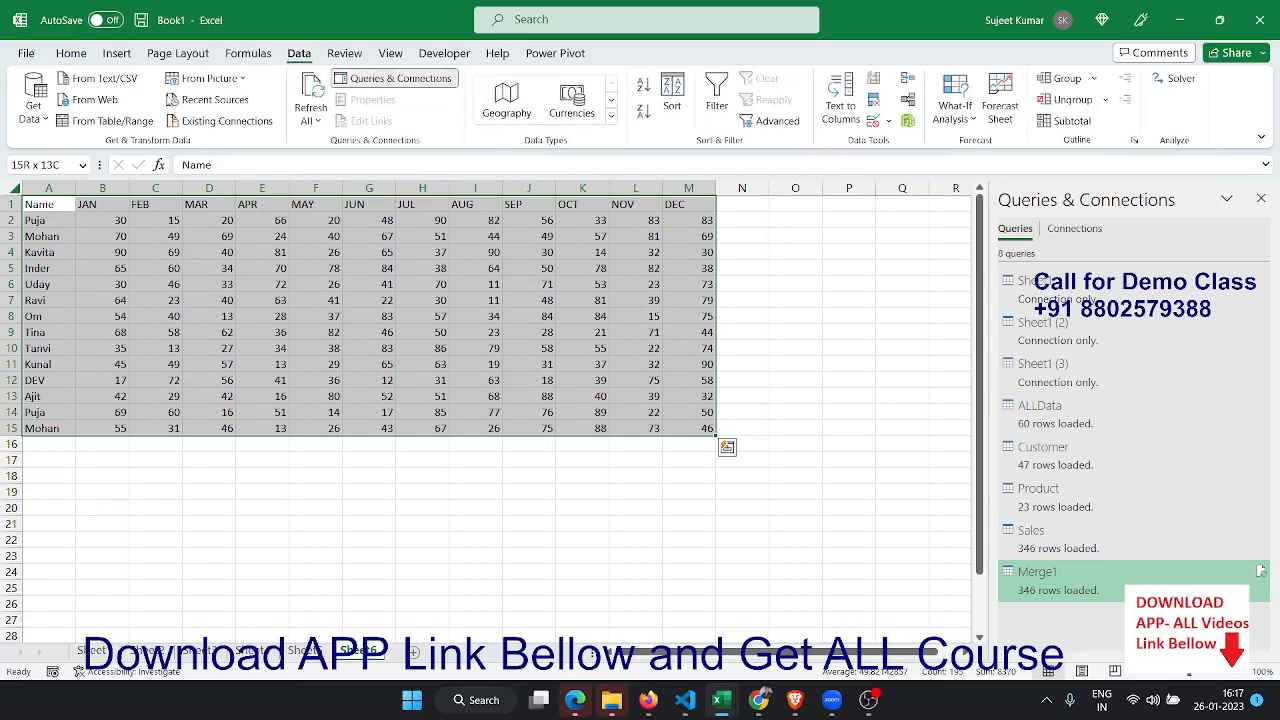
click(40, 118)
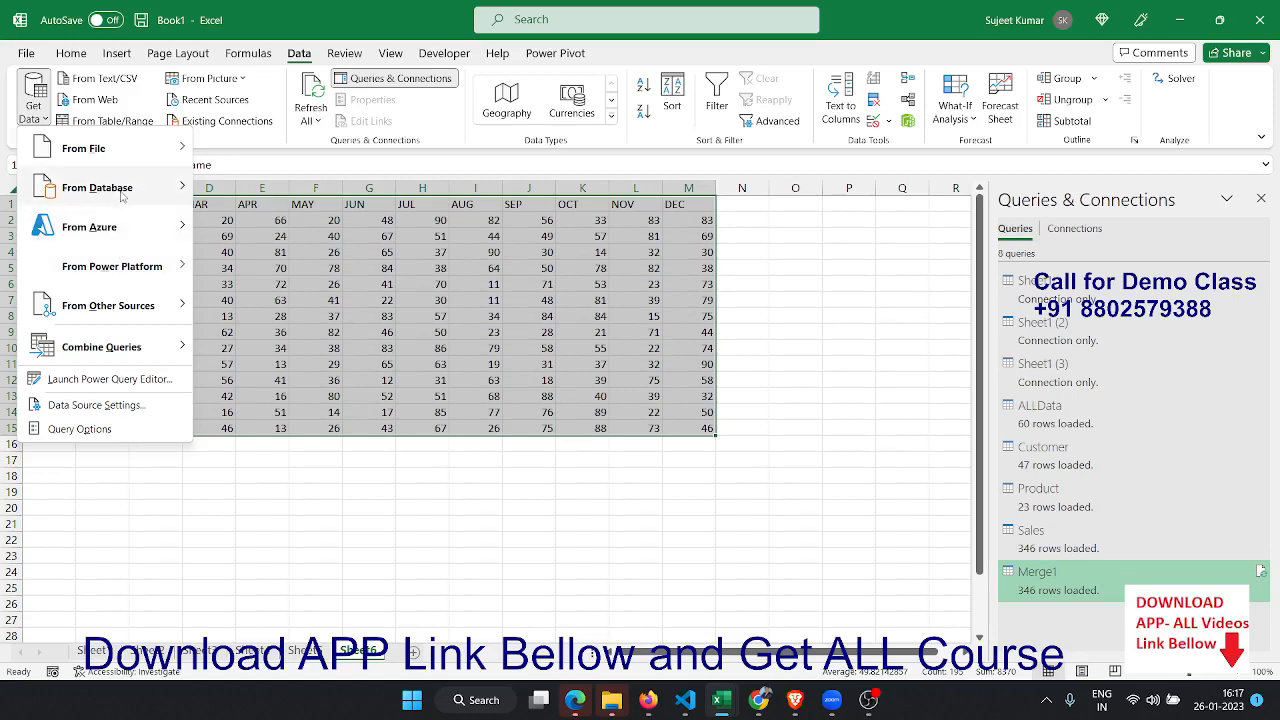
mouse_move(126, 308)
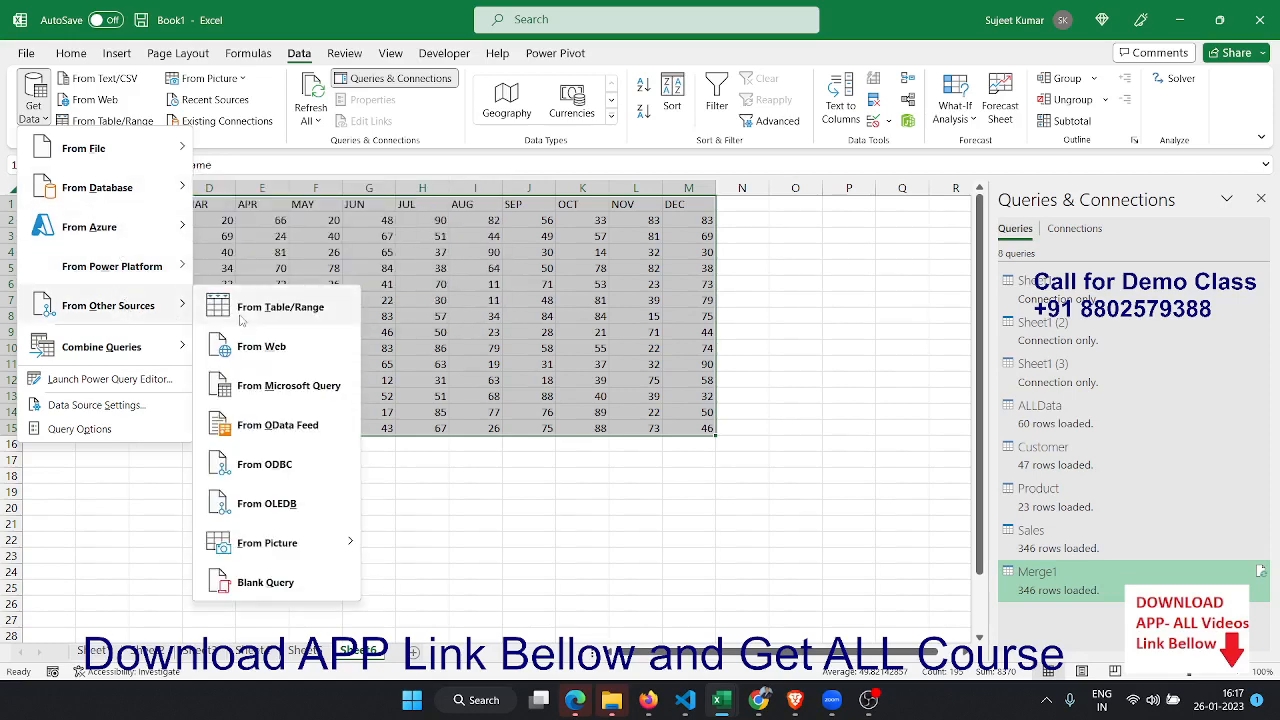
click(270, 308)
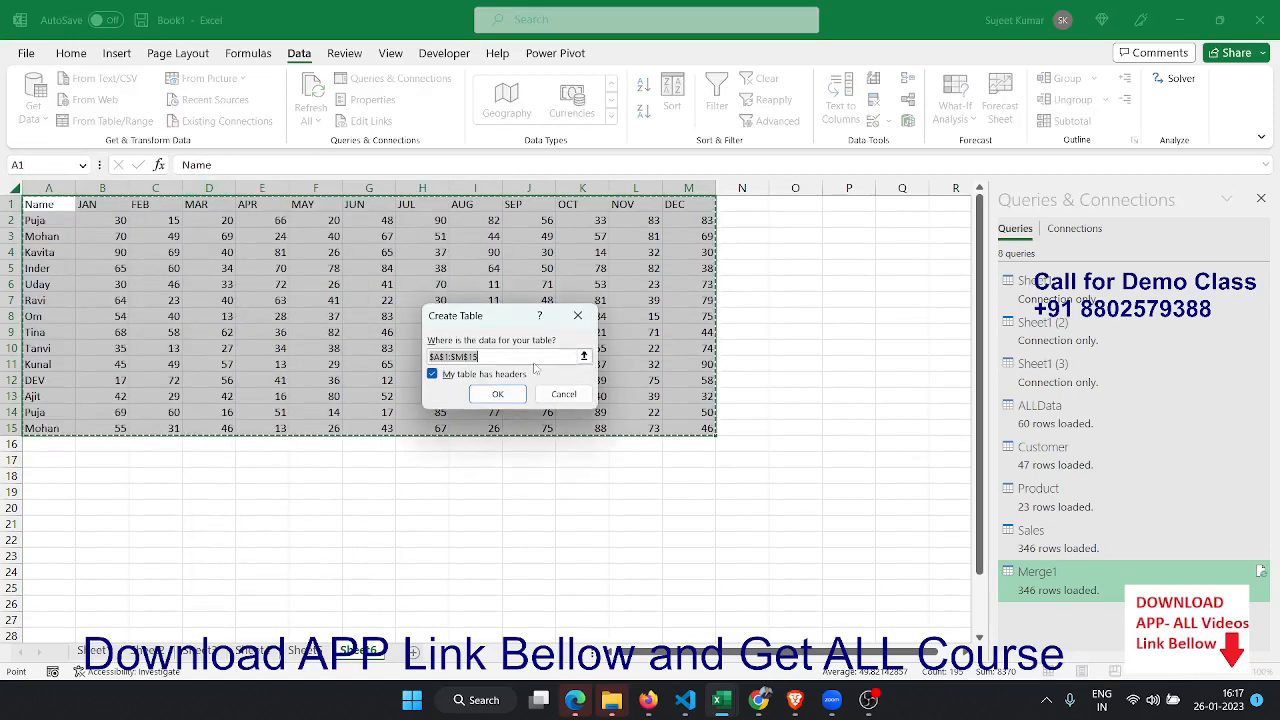
click(510, 400)
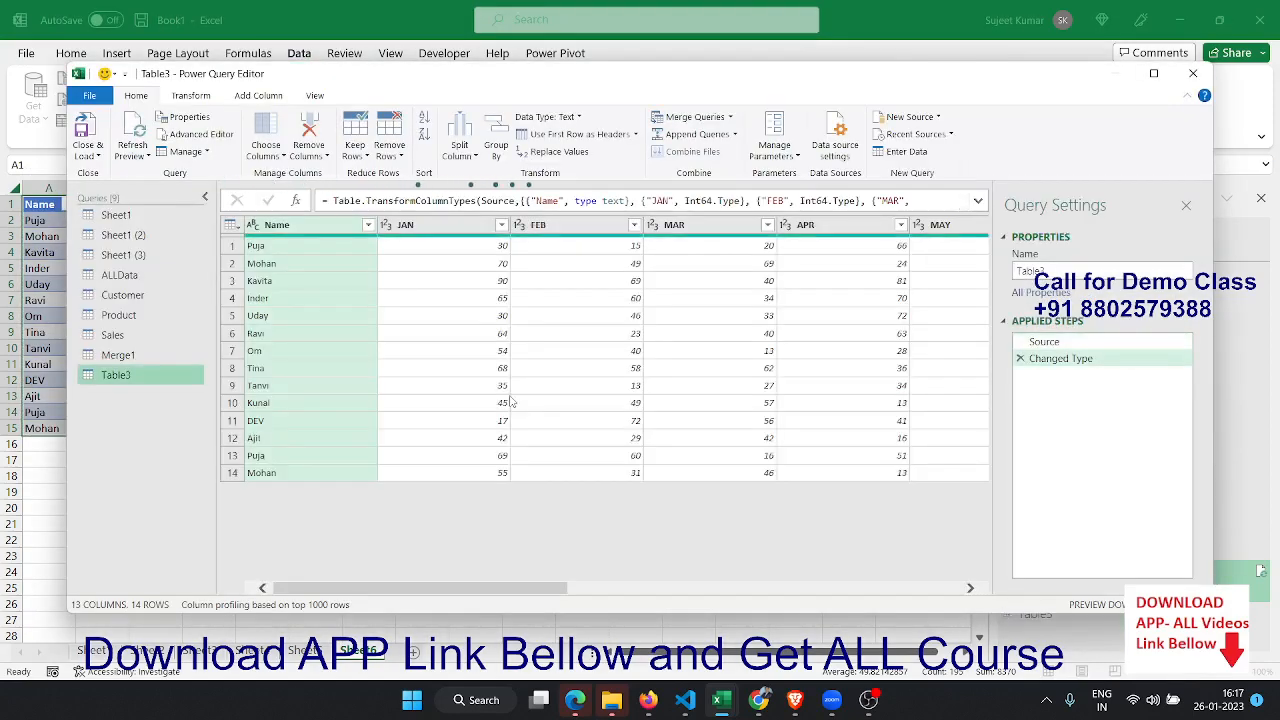
Step: Unpivot the JAN through DEC columns of the imported table, keeping the Name column fixed
click(283, 232)
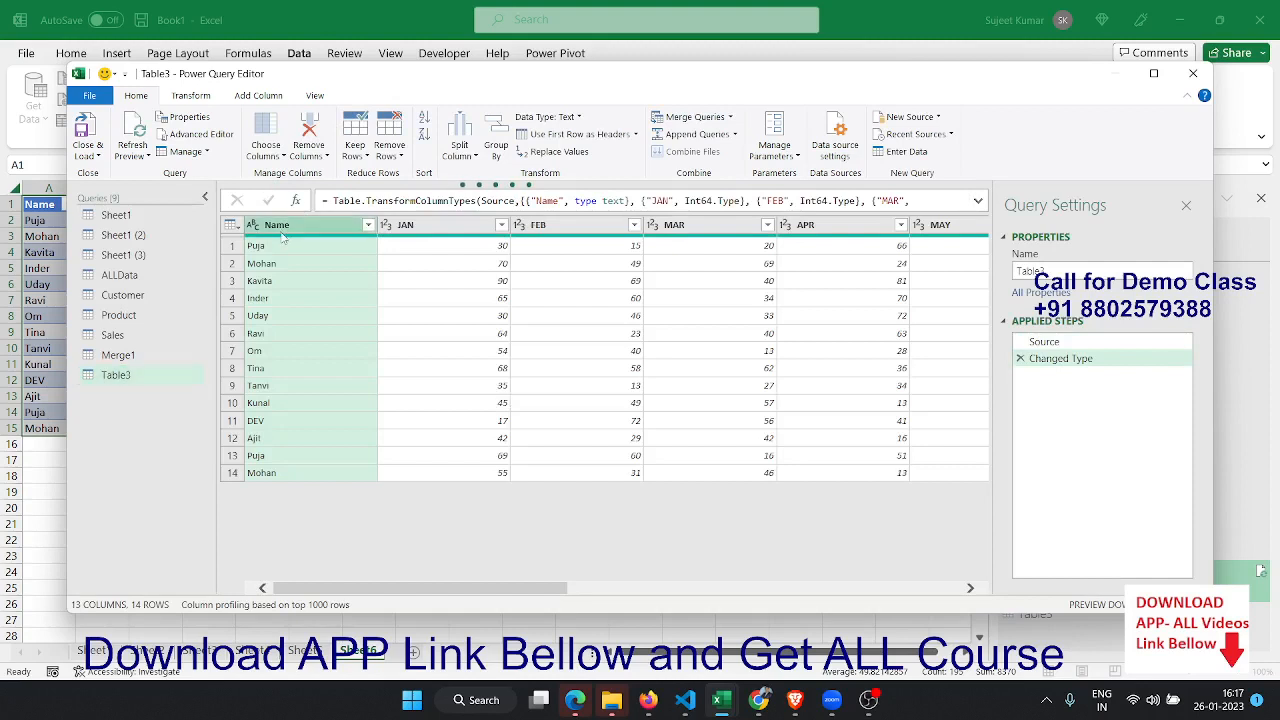
click(478, 297)
click(468, 263)
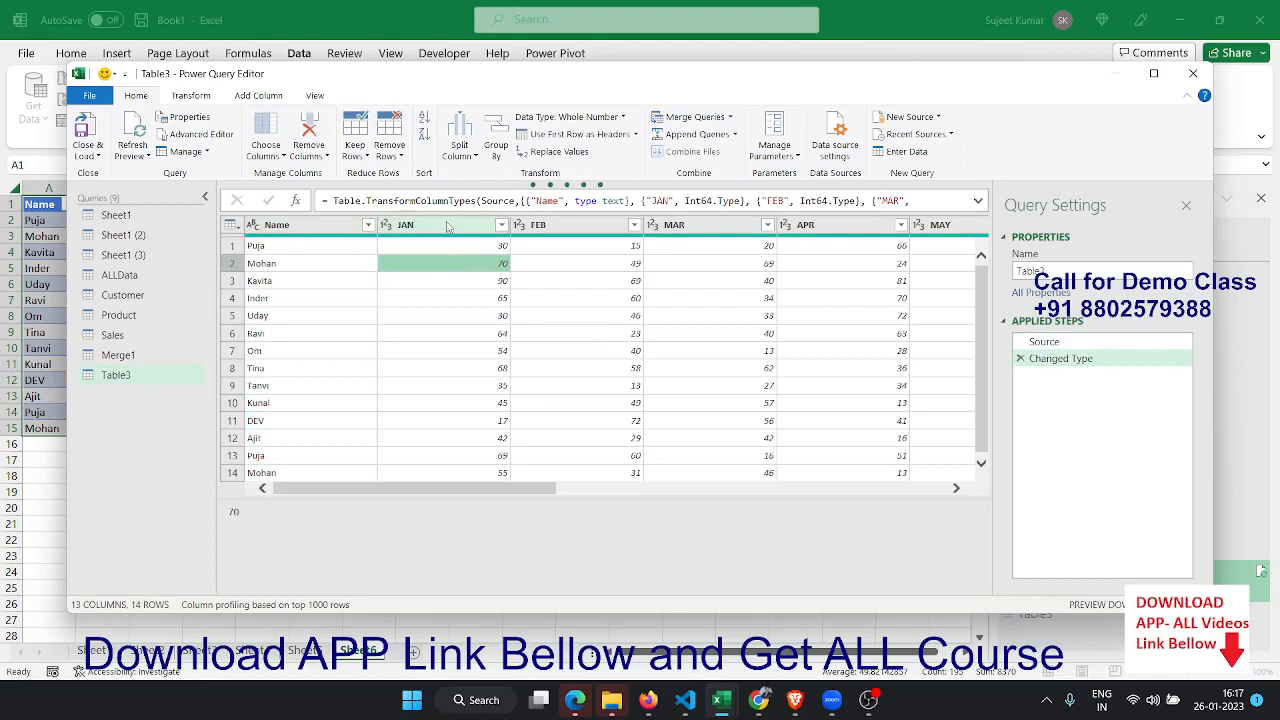
mouse_move(440, 224)
mouse_down()
mouse_move(888, 250)
mouse_move(462, 236)
mouse_up()
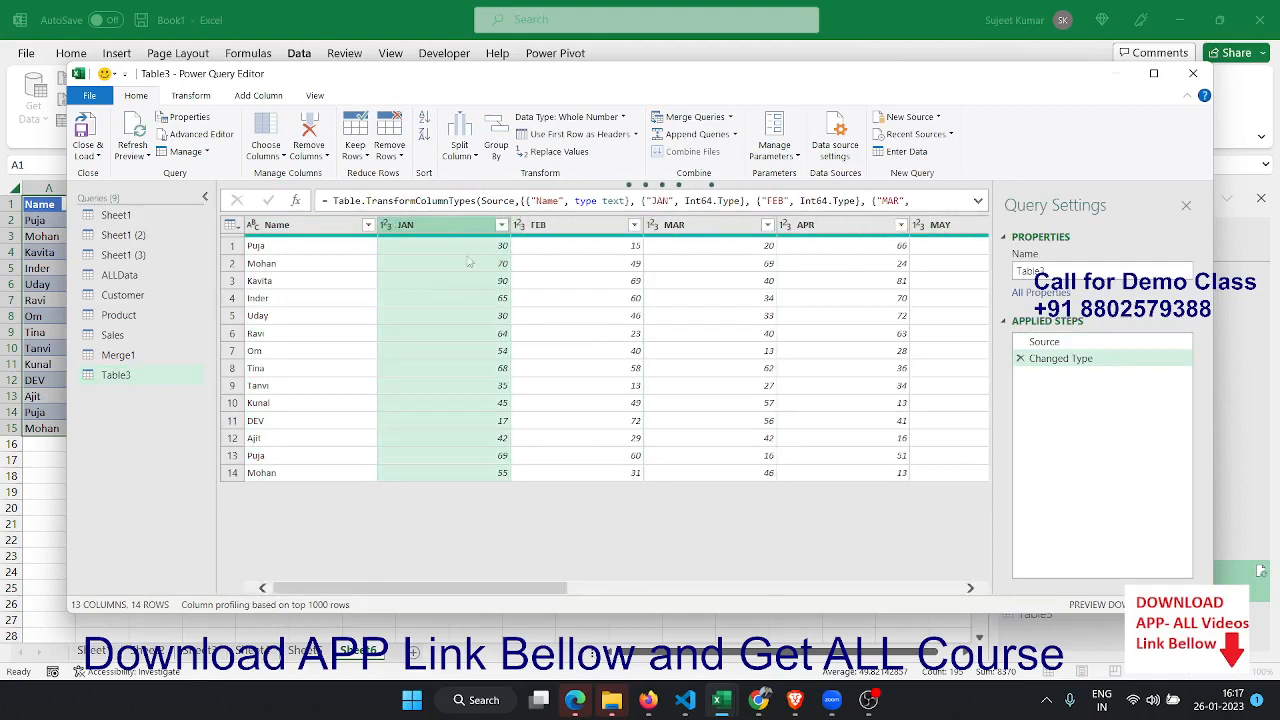
drag(535, 589, 985, 605)
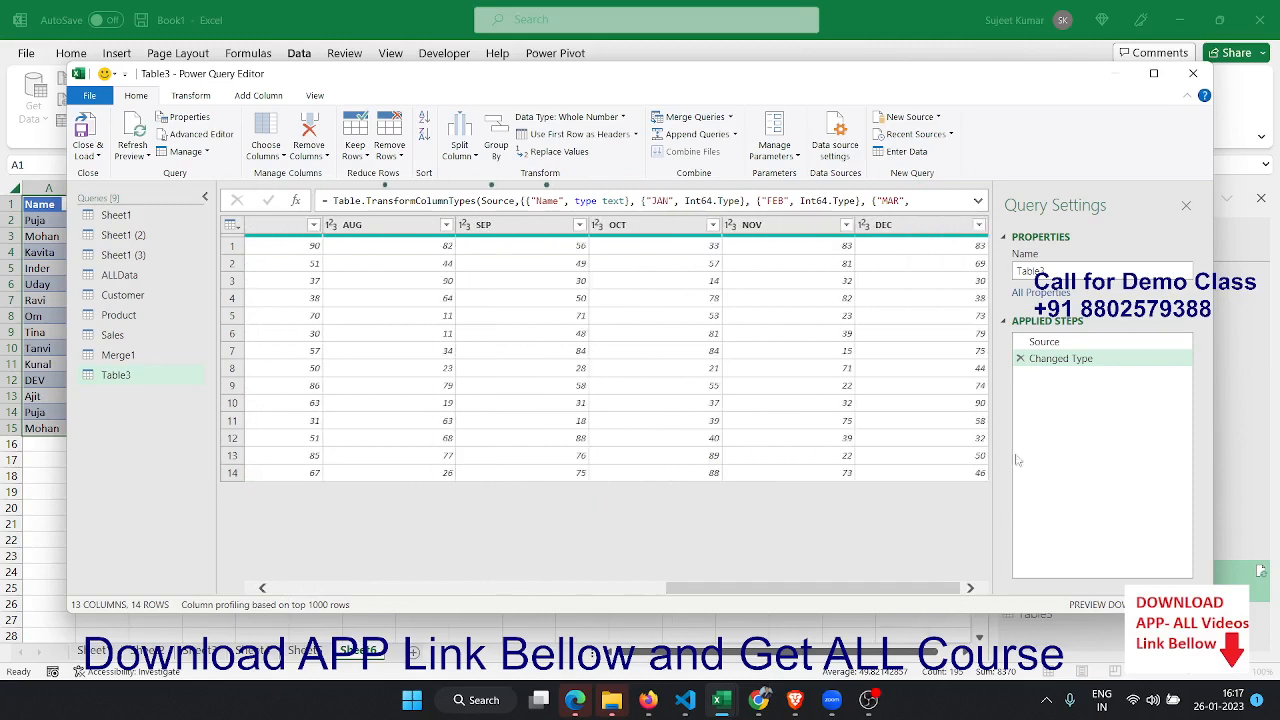
shift+click(942, 228)
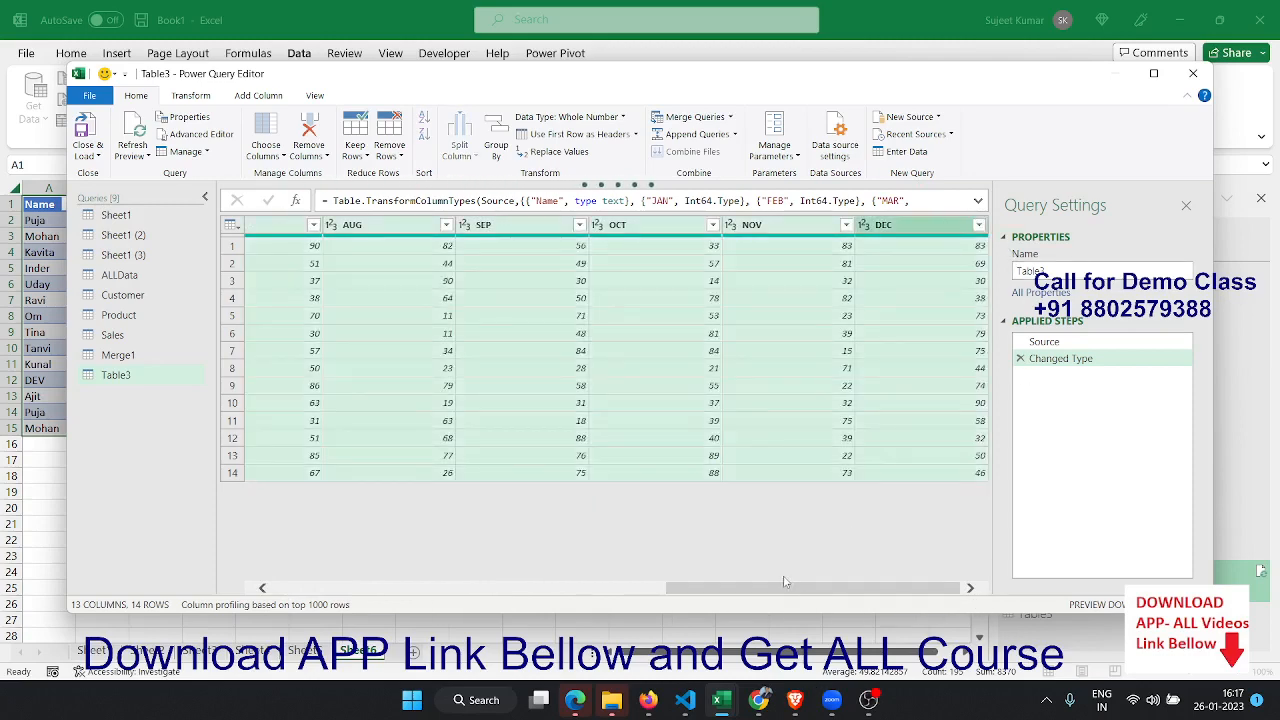
drag(774, 588, 325, 582)
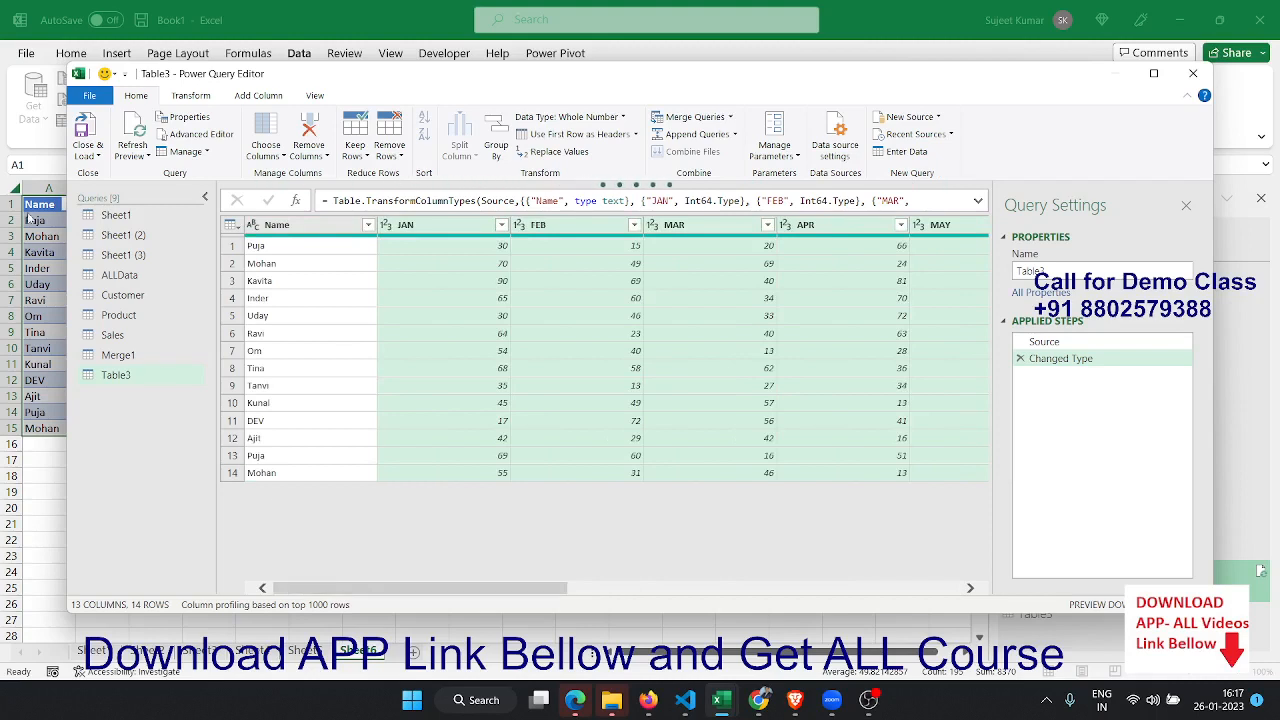
click(176, 100)
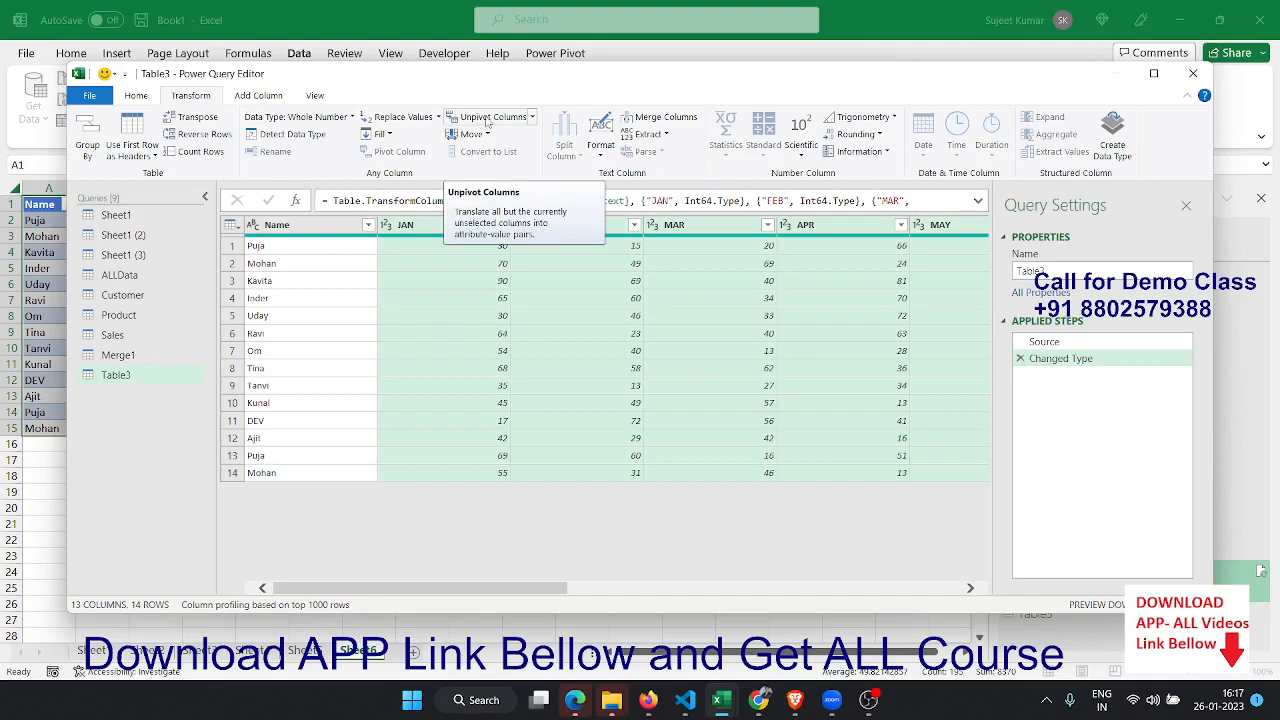
click(487, 118)
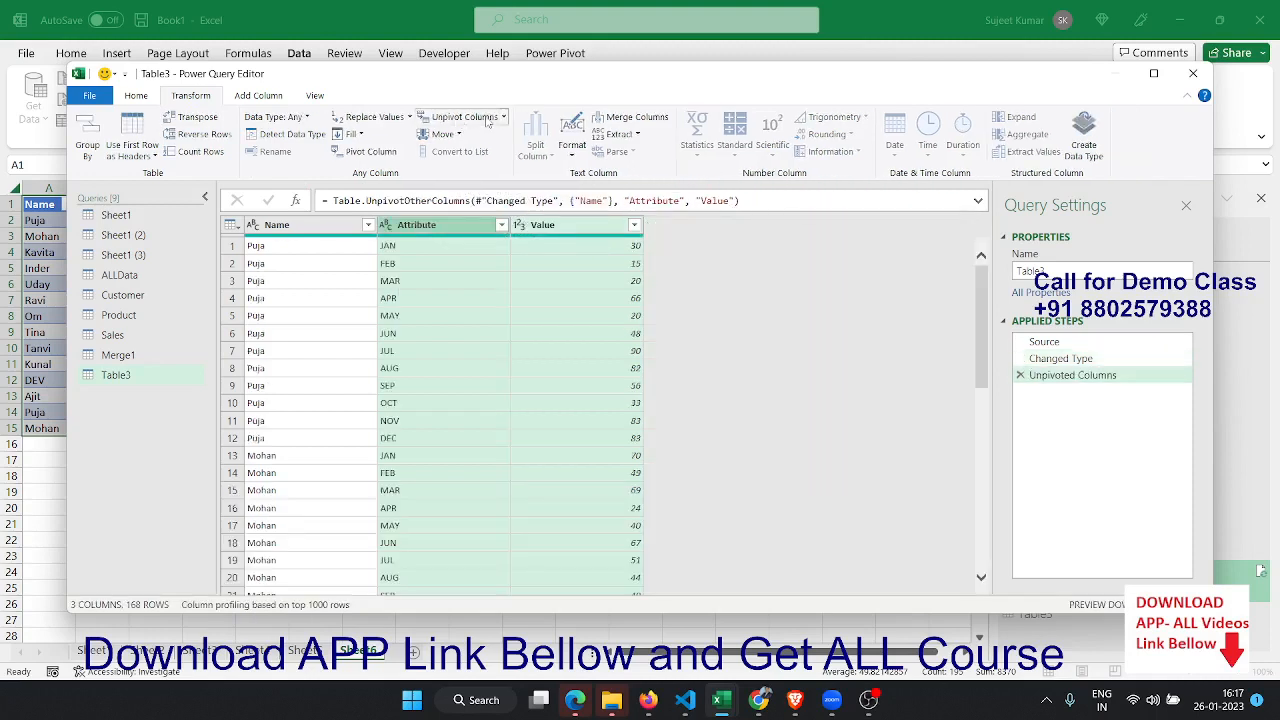
Step: Examine the unpivoted rows, comparing the Name, Attribute and Value columns for each person
click(285, 283)
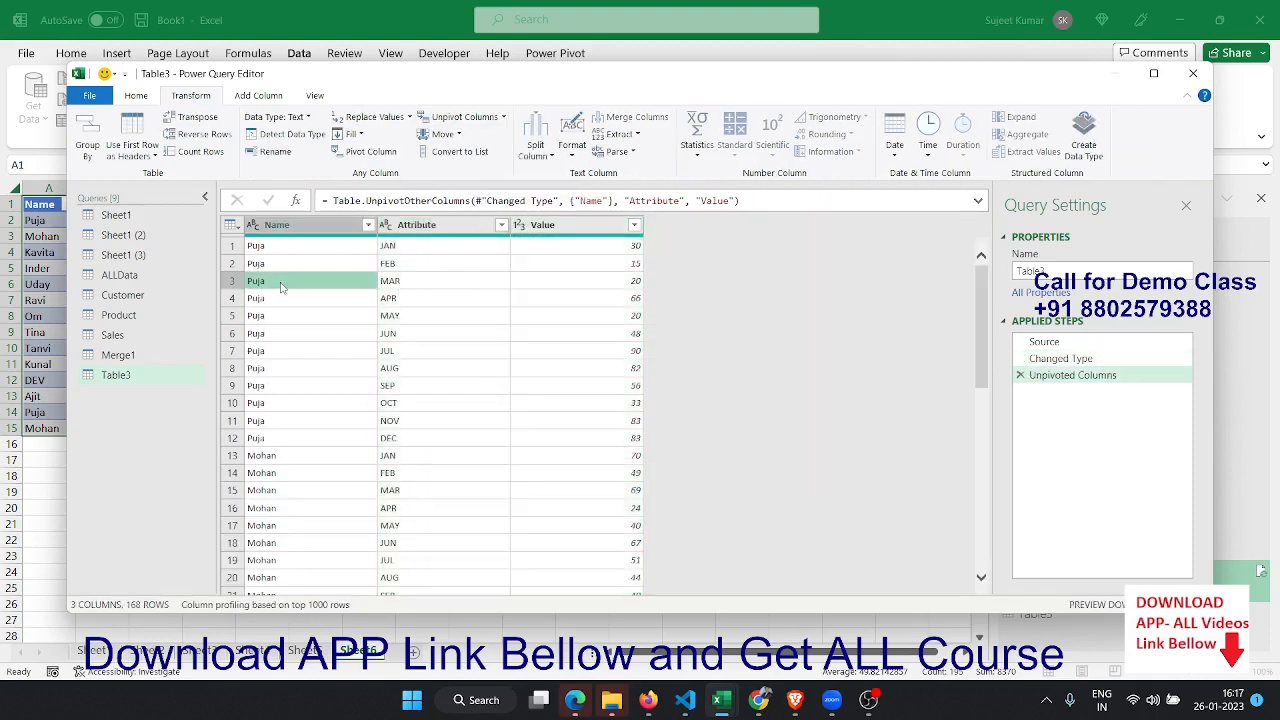
click(450, 284)
click(598, 297)
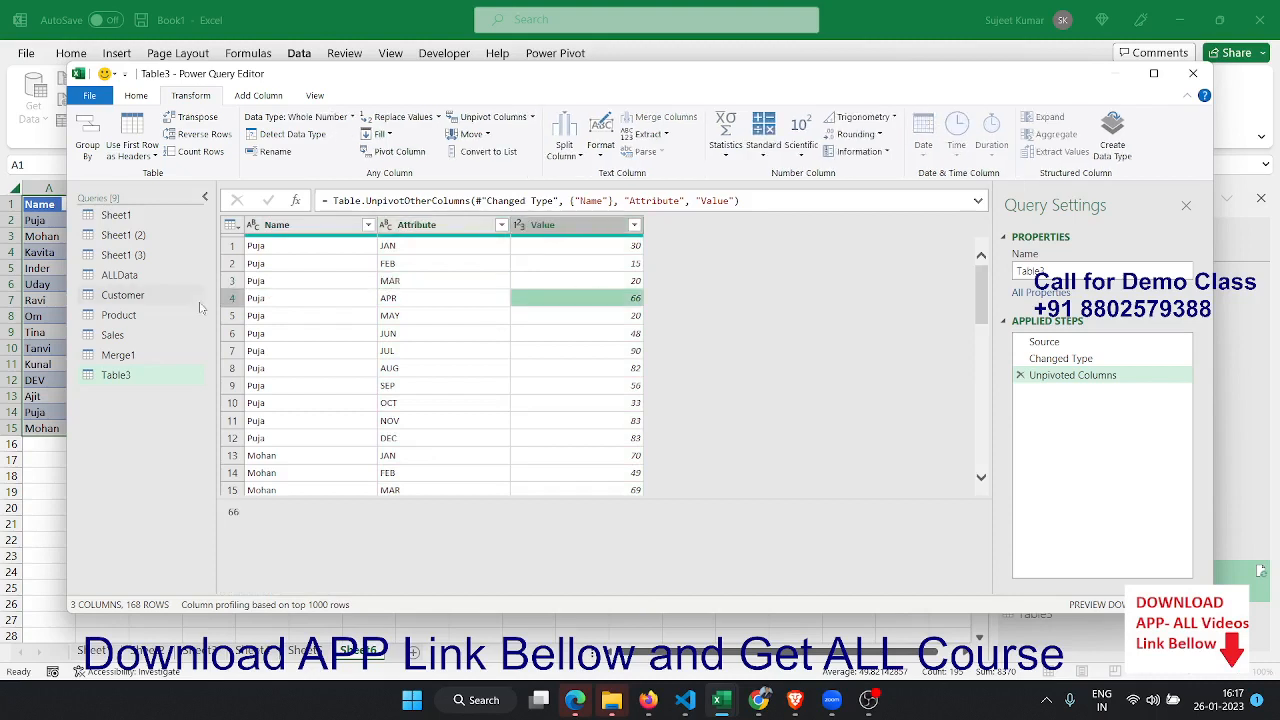
click(290, 265)
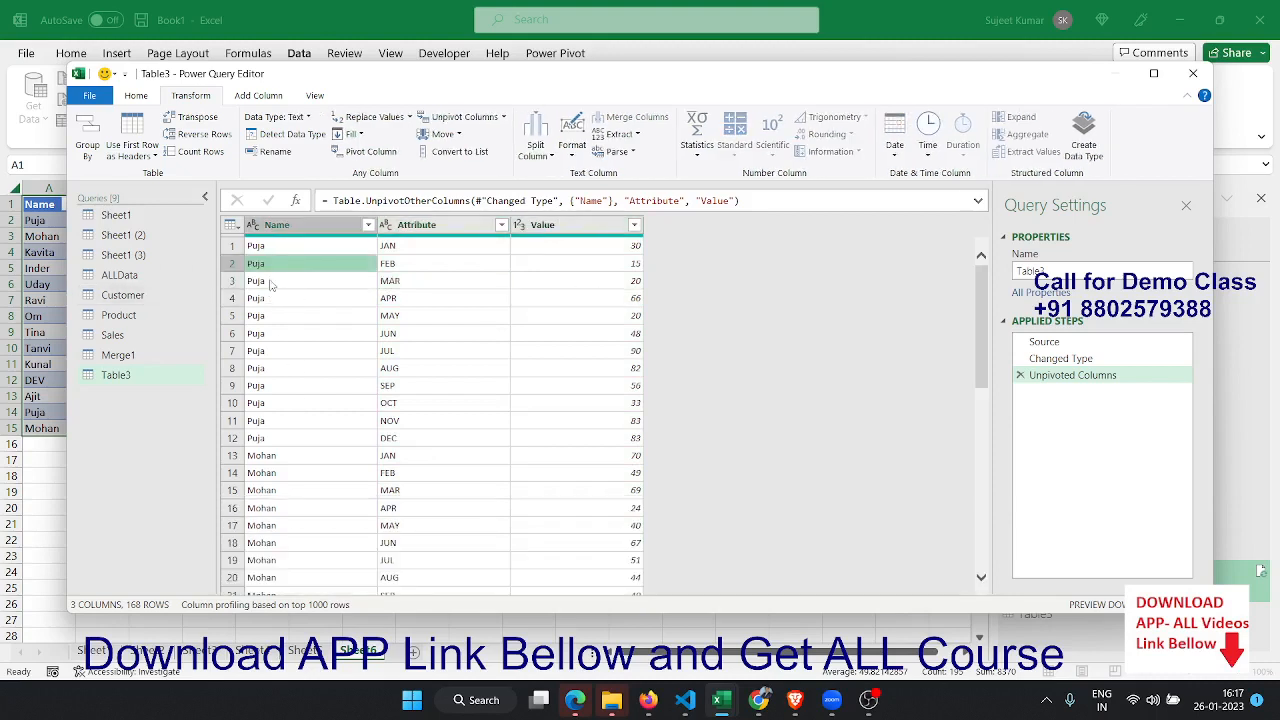
click(314, 461)
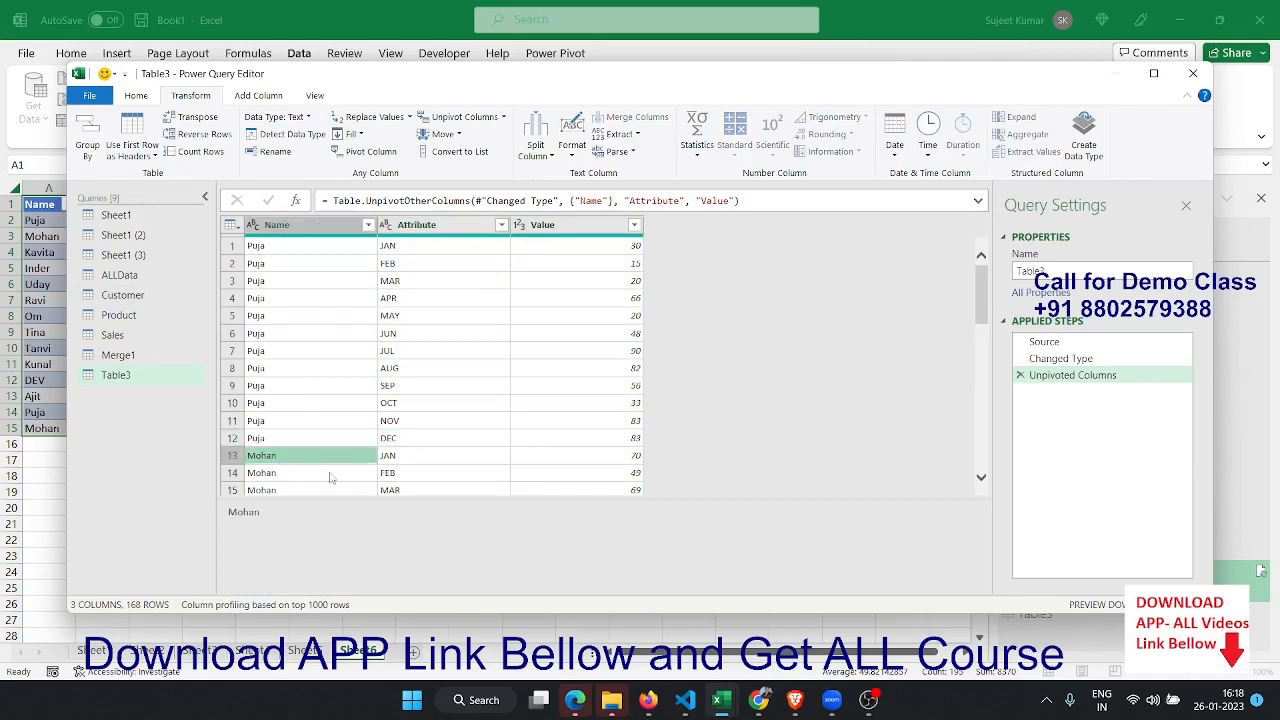
scroll(340, 470, down, 6)
scroll(365, 470, down, 5)
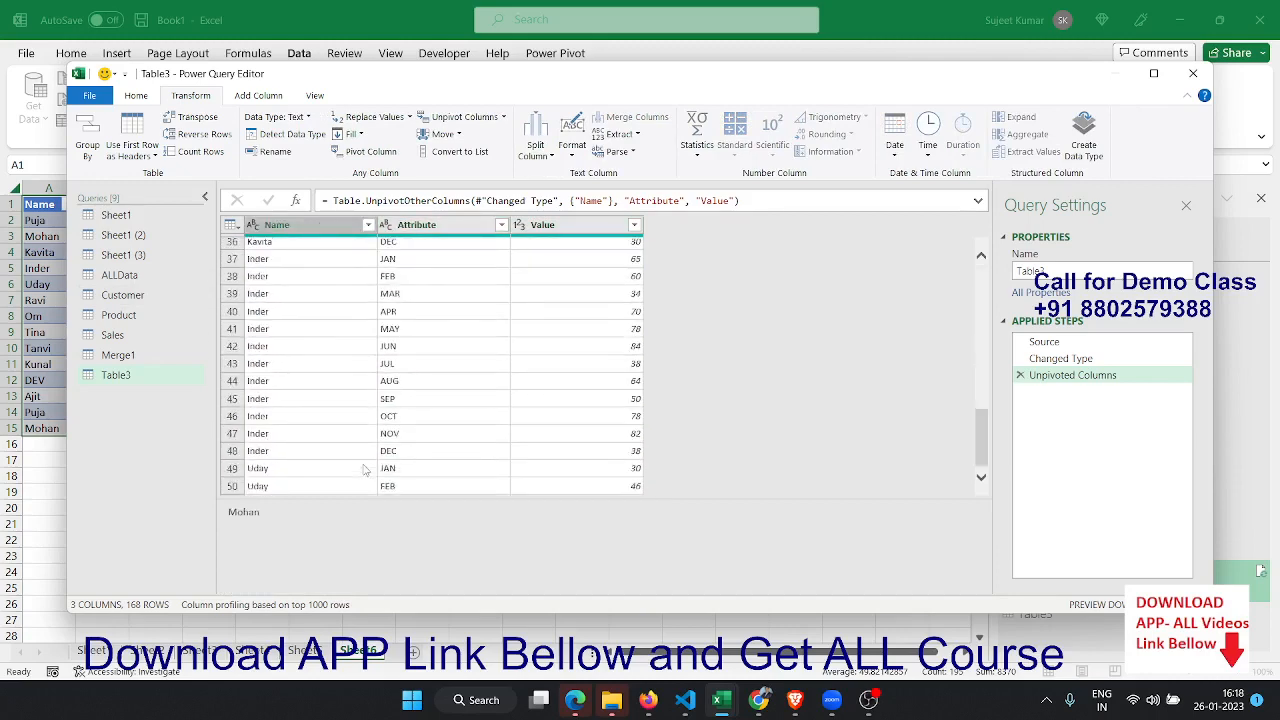
scroll(365, 470, up, 7)
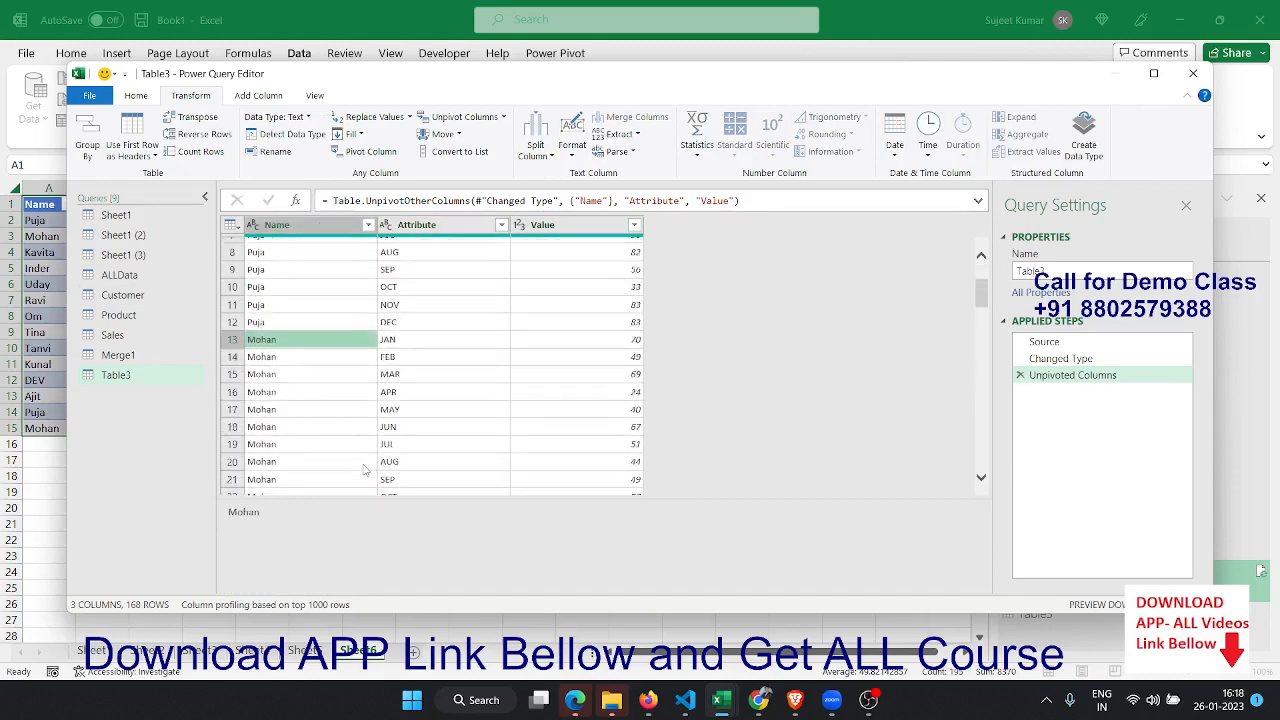
Step: Rename the Attribute column to Month and the Value column to Sales
click(430, 225)
double_click(430, 225)
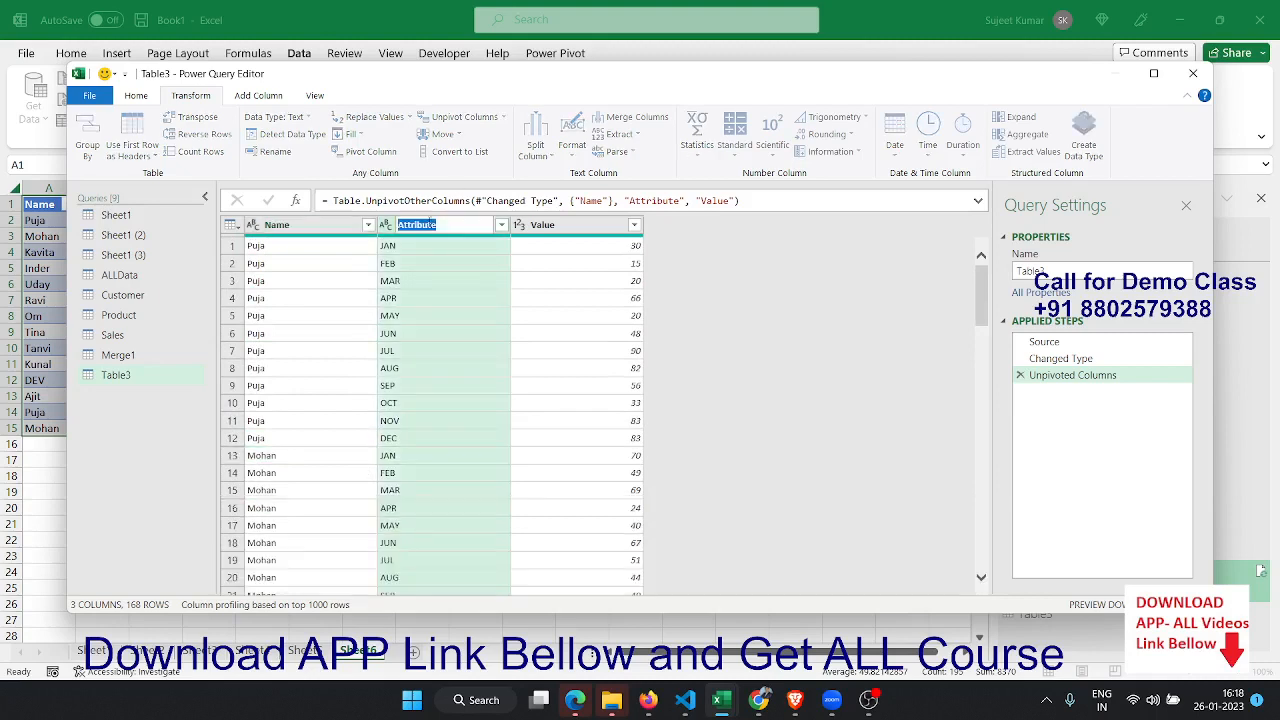
text(Month)
key(Return)
double_click(578, 225)
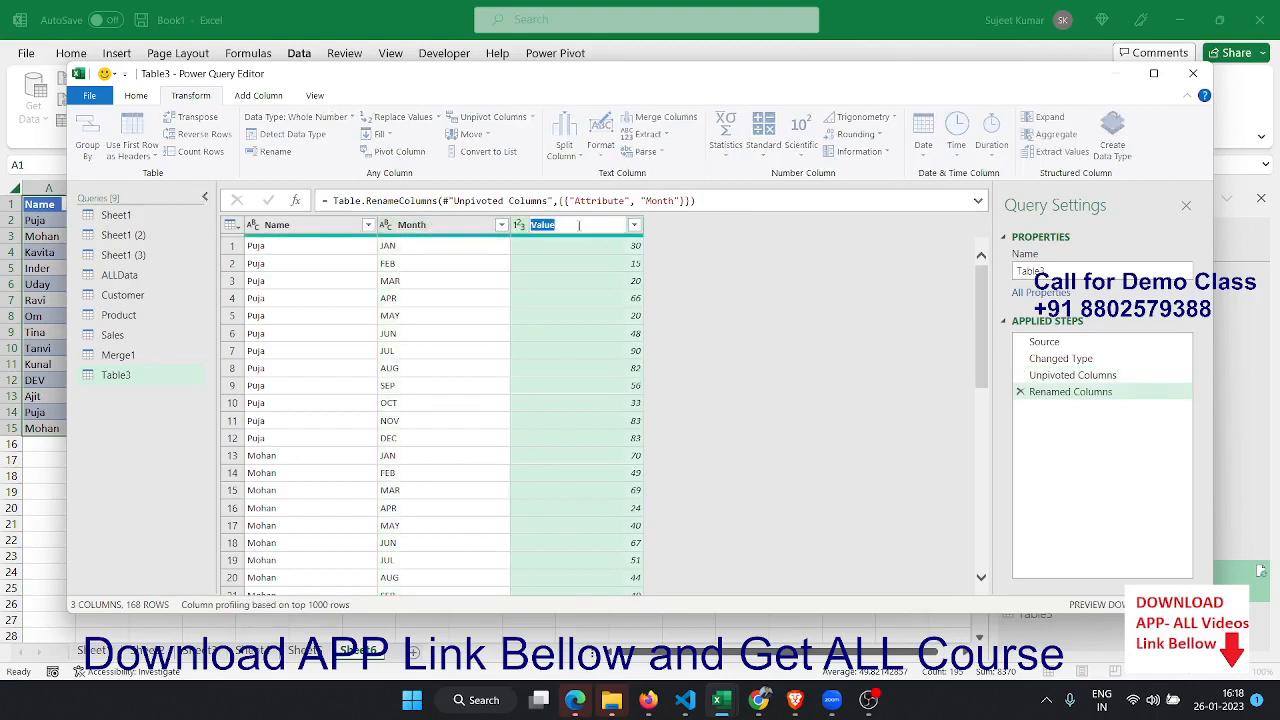
text(Sales)
key(Return)
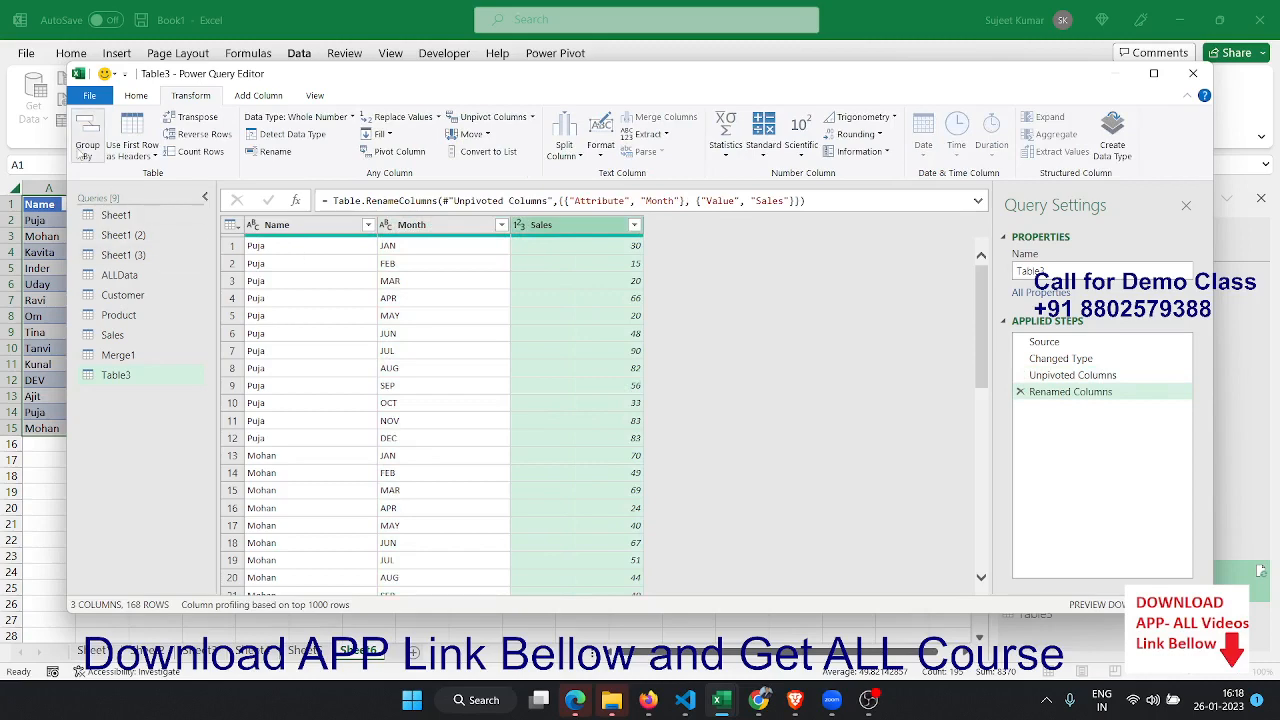
Step: Close the query editor and load the unpivoted query as a table on a new worksheet
click(136, 95)
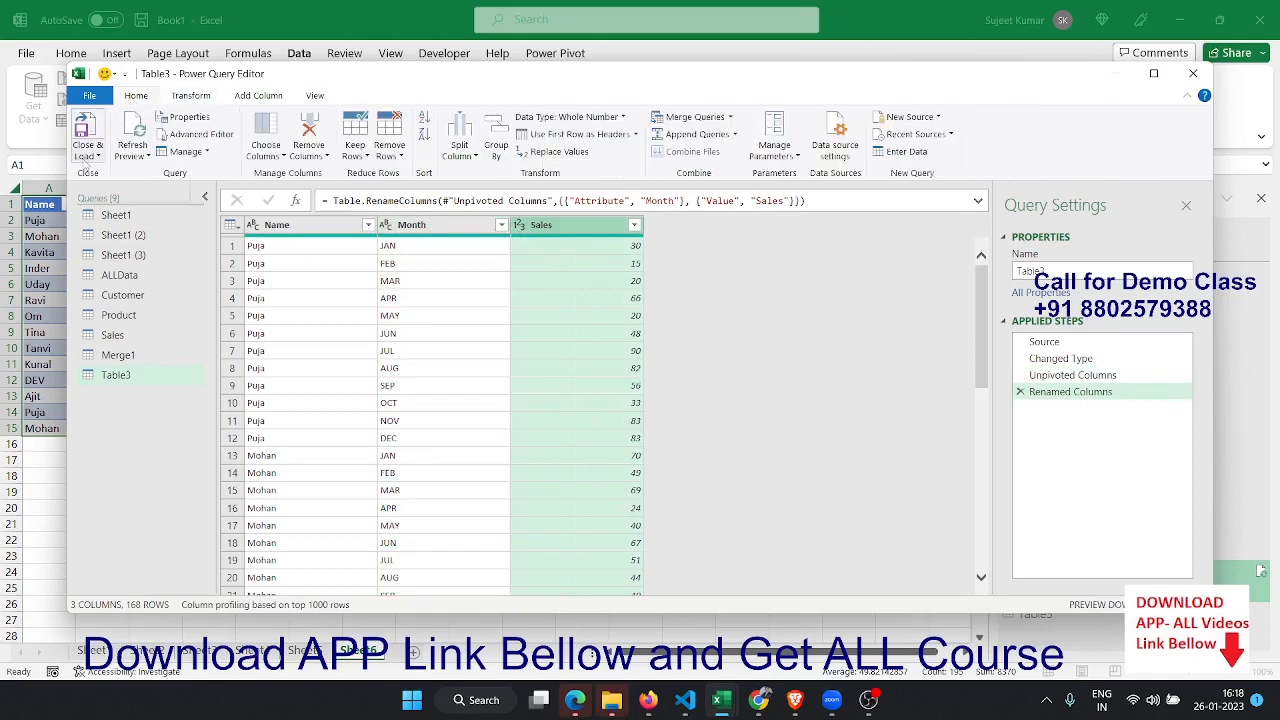
click(86, 155)
click(110, 196)
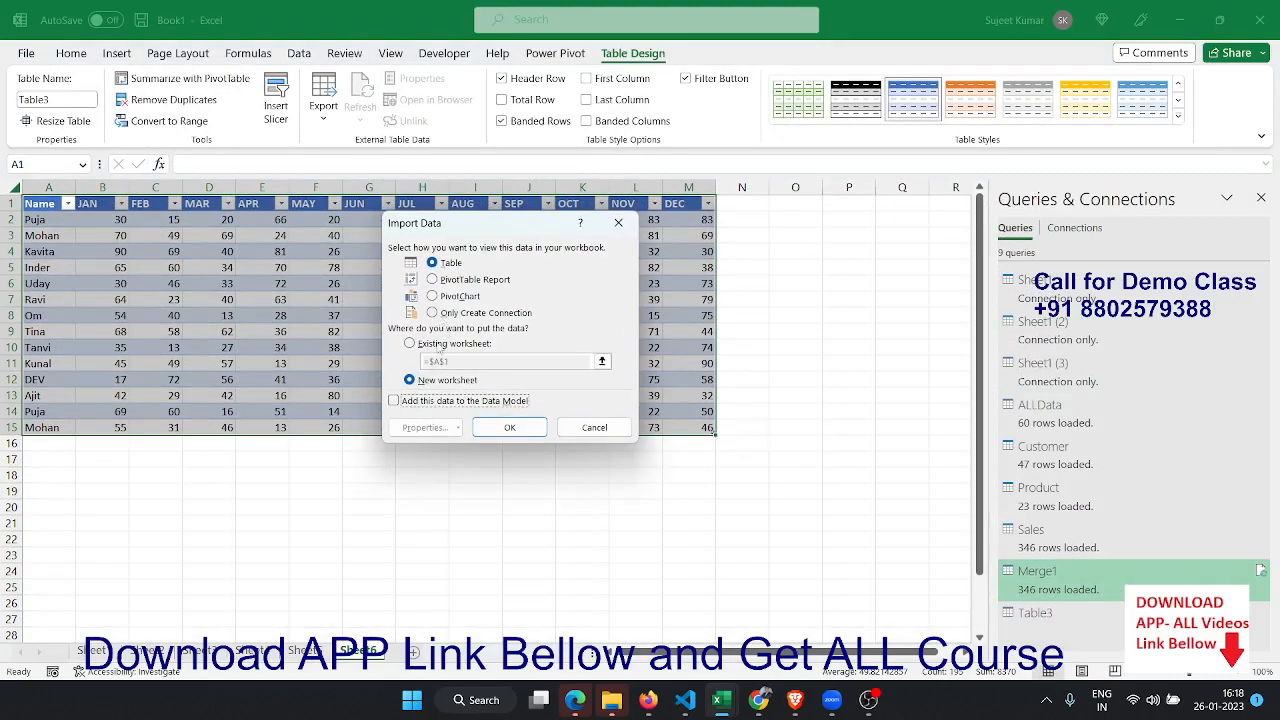
click(486, 428)
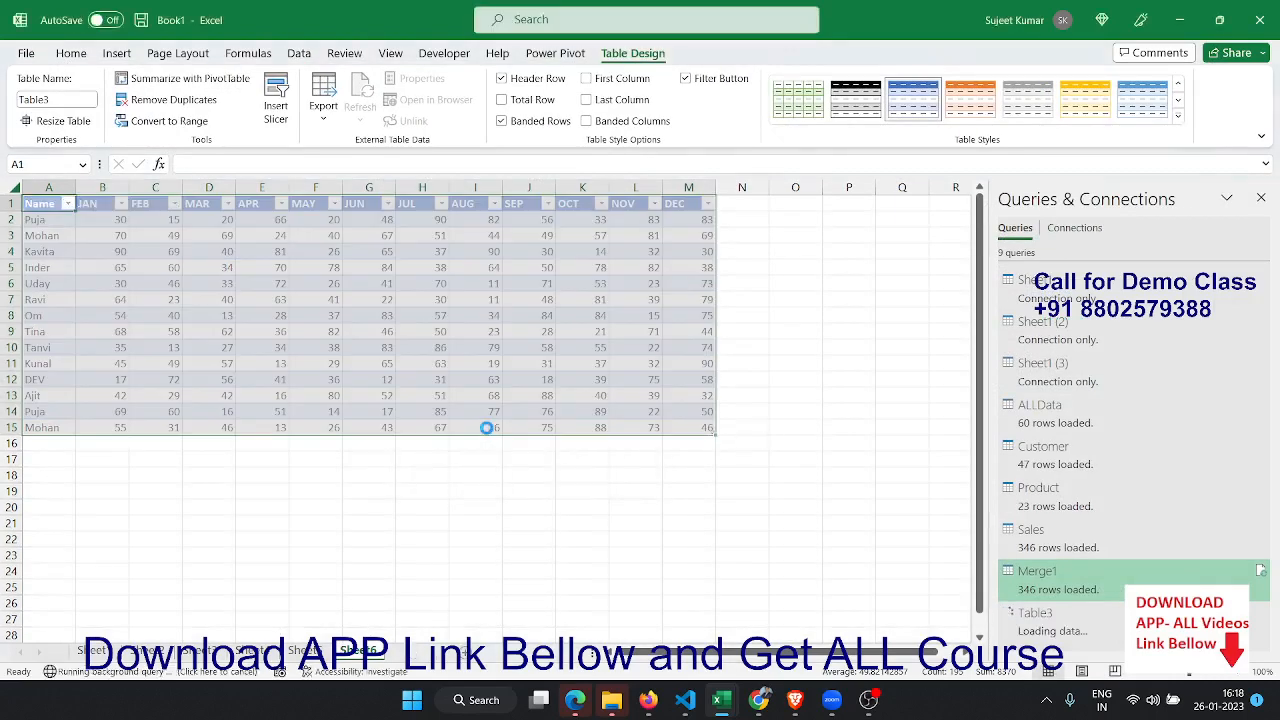
Step: Look through the Name, Month and Sales rows of the loaded table from first to last and back
click(60, 236)
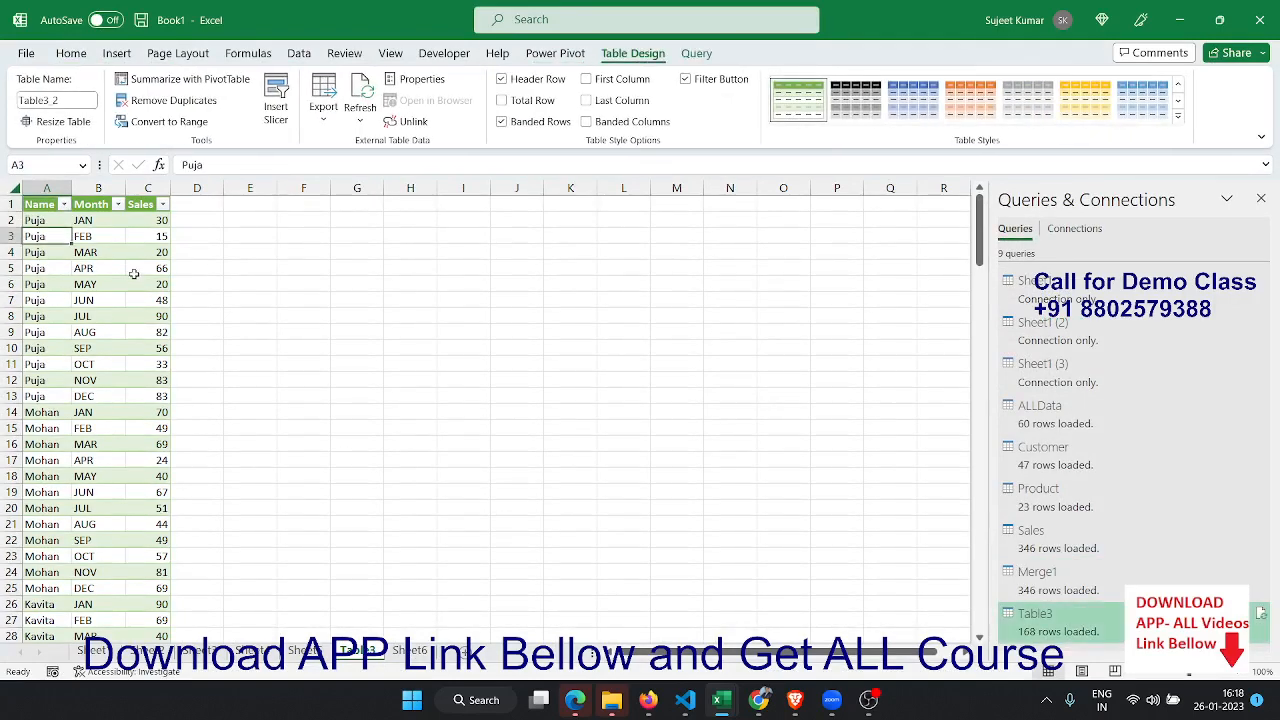
scroll(134, 290, down, 5)
scroll(134, 290, down, 20)
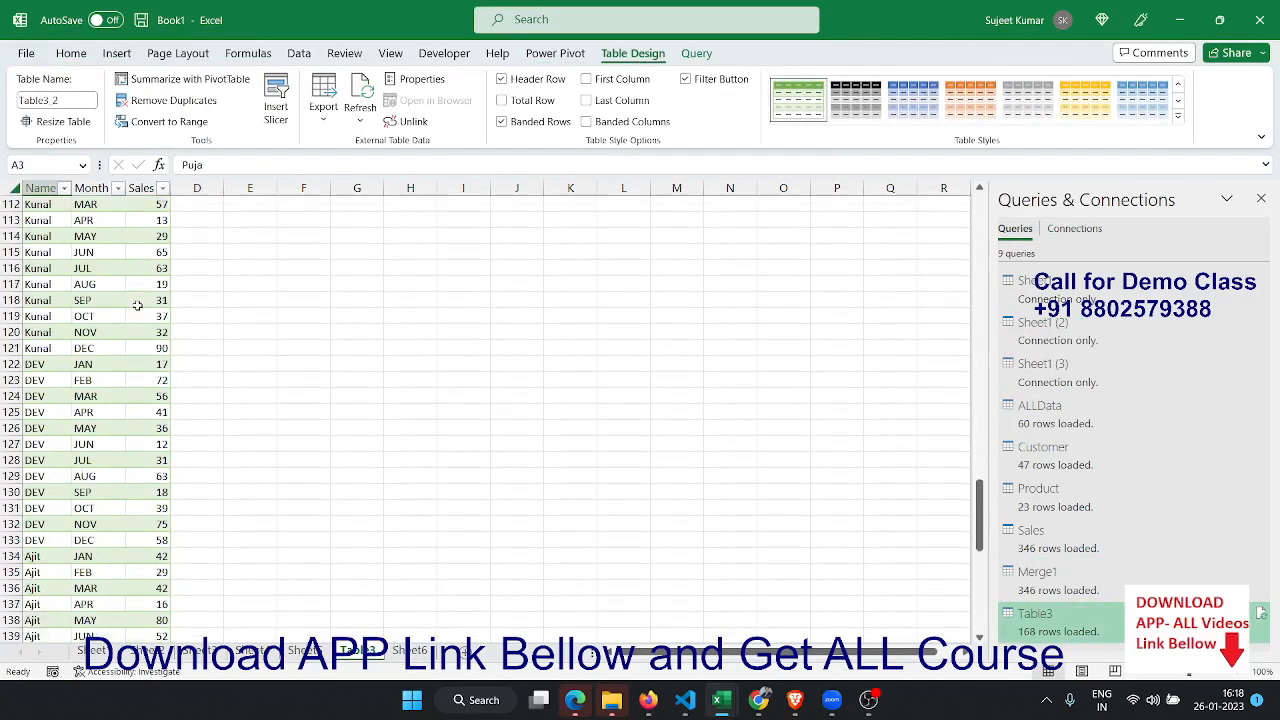
scroll(137, 304, down, 7)
scroll(139, 304, up, 20)
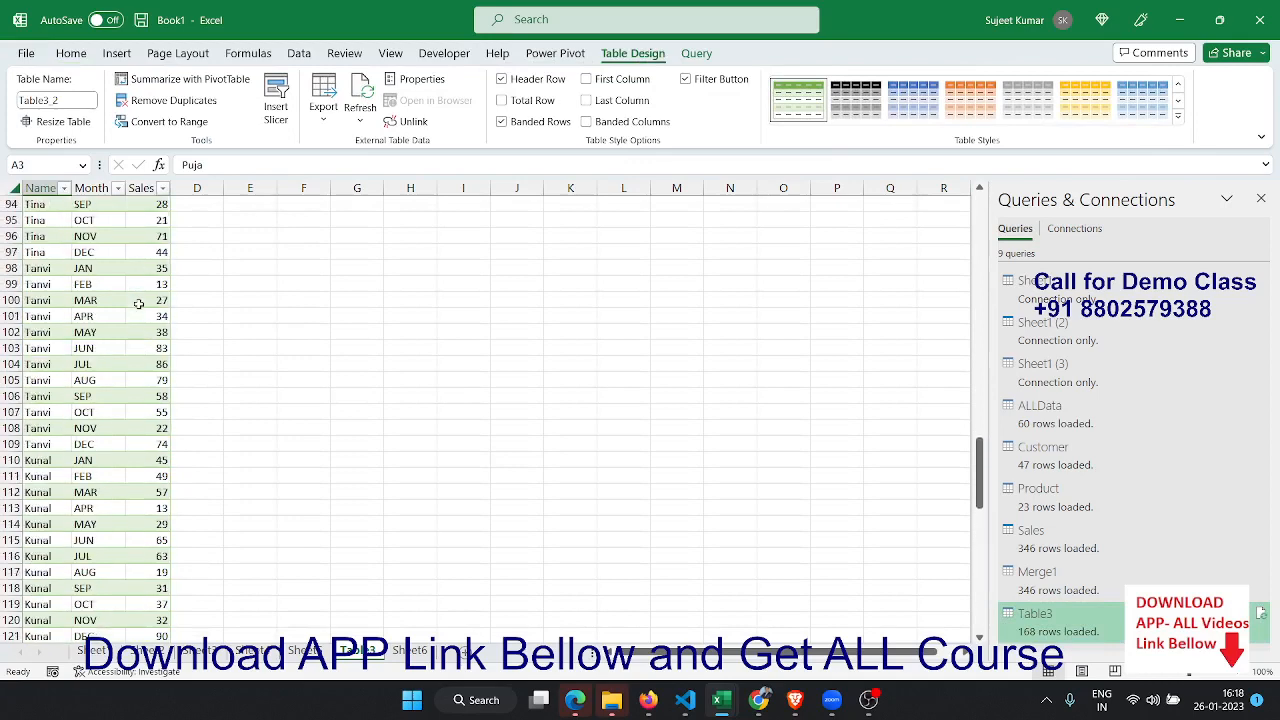
scroll(139, 304, up, 20)
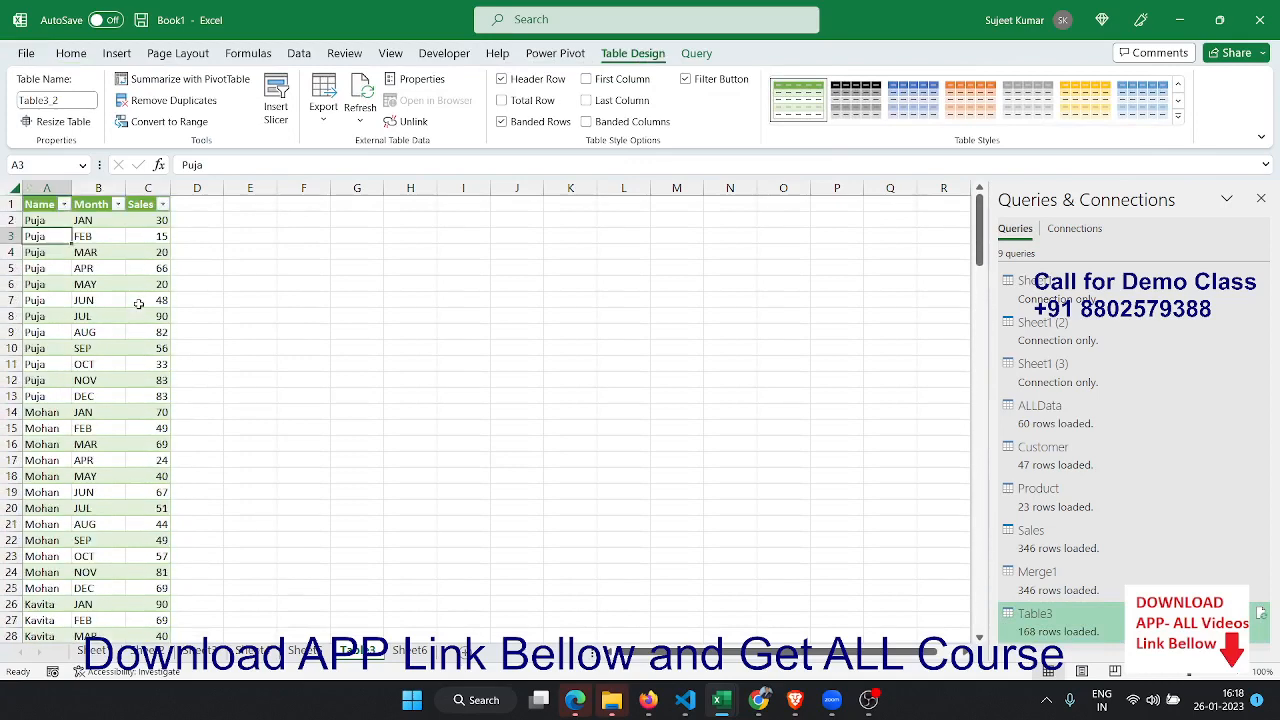